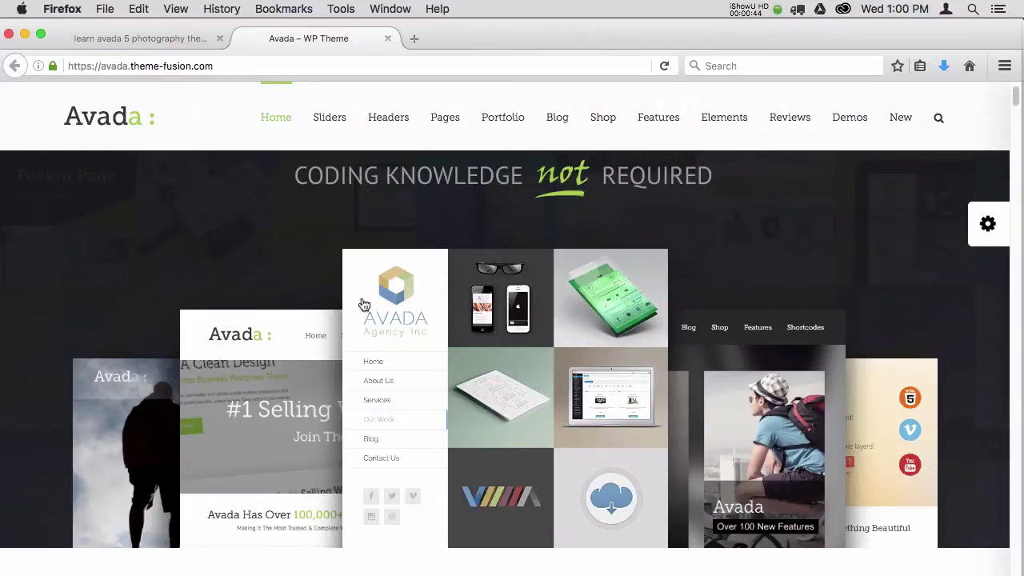
Step: Preview the Avada Photography demo in the theme site's demo list
{"action": "left_click", "coordinate": [987, 228]}
{"action": "mouse_move", "coordinate": [988, 232]}
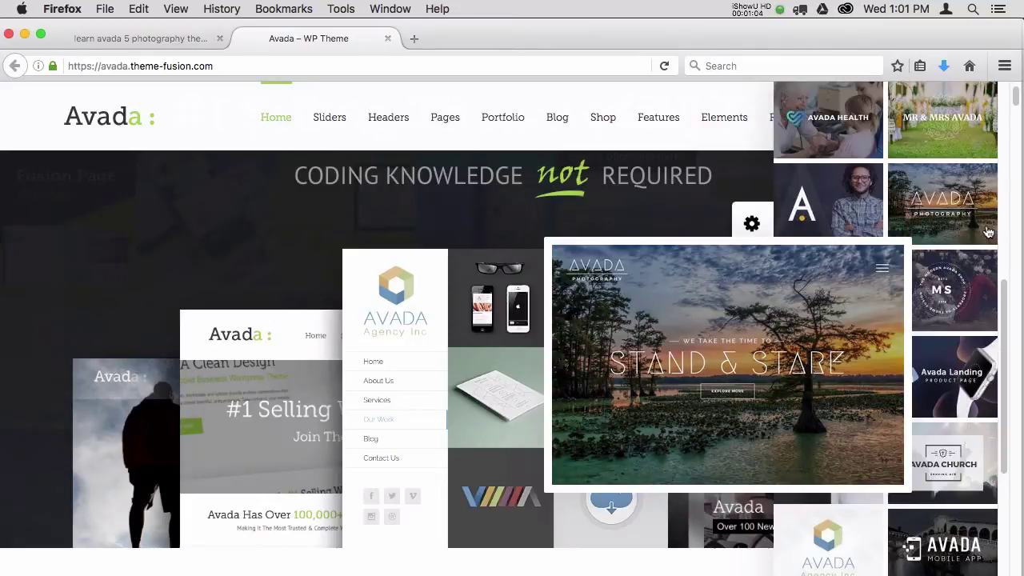
Step: Publish a draft copy of the photography site's home page under the title Home v1
{"action": "left_click", "coordinate": [154, 42]}
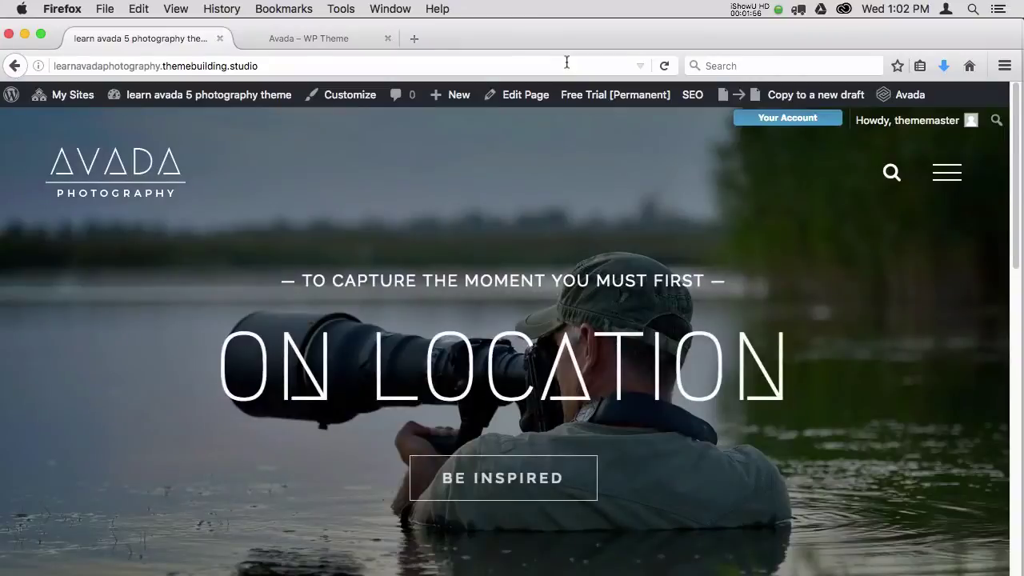
{"action": "left_click", "coordinate": [781, 96]}
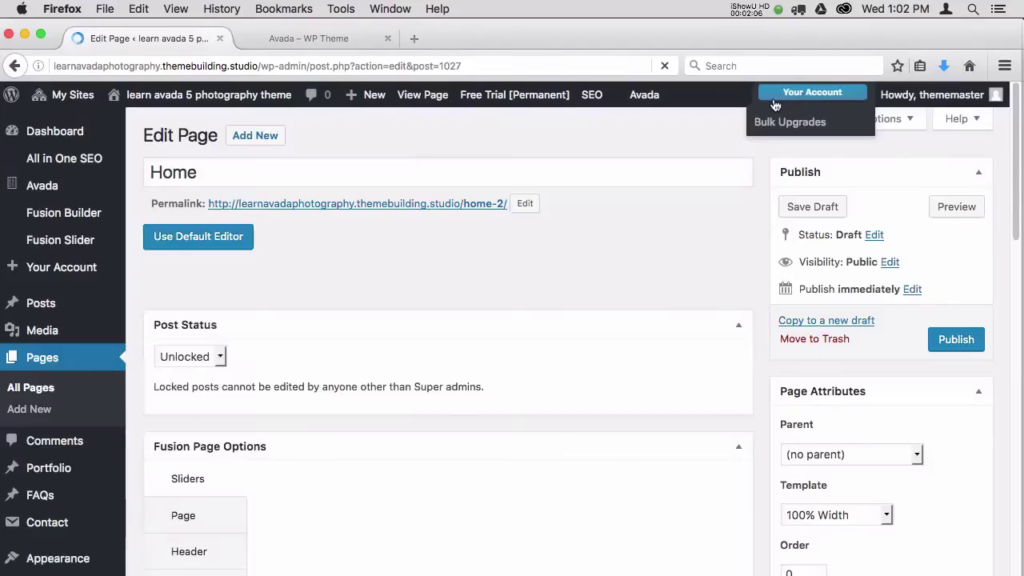
{"action": "left_click", "coordinate": [264, 171]}
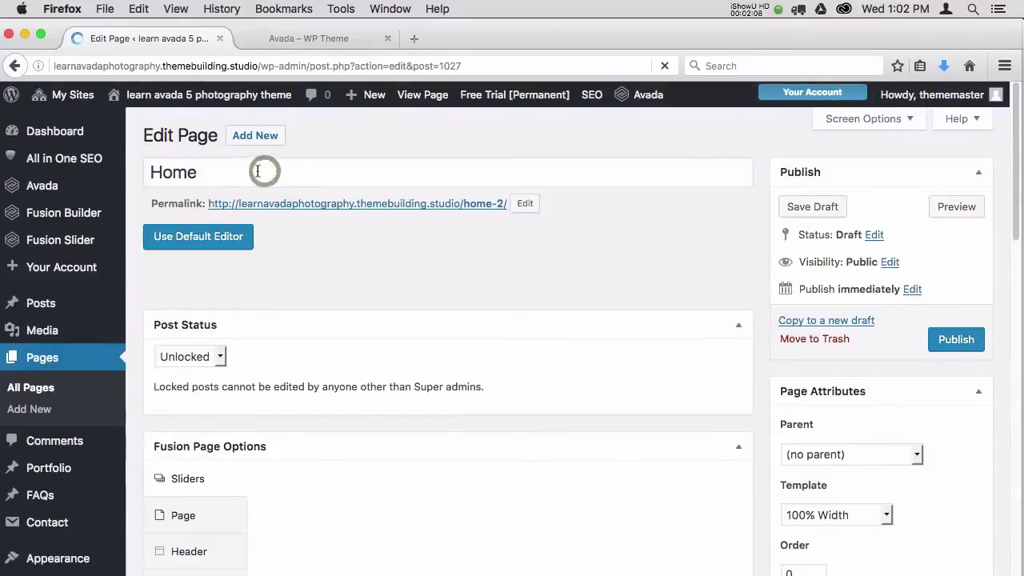
{"action": "left_click", "coordinate": [232, 172]}
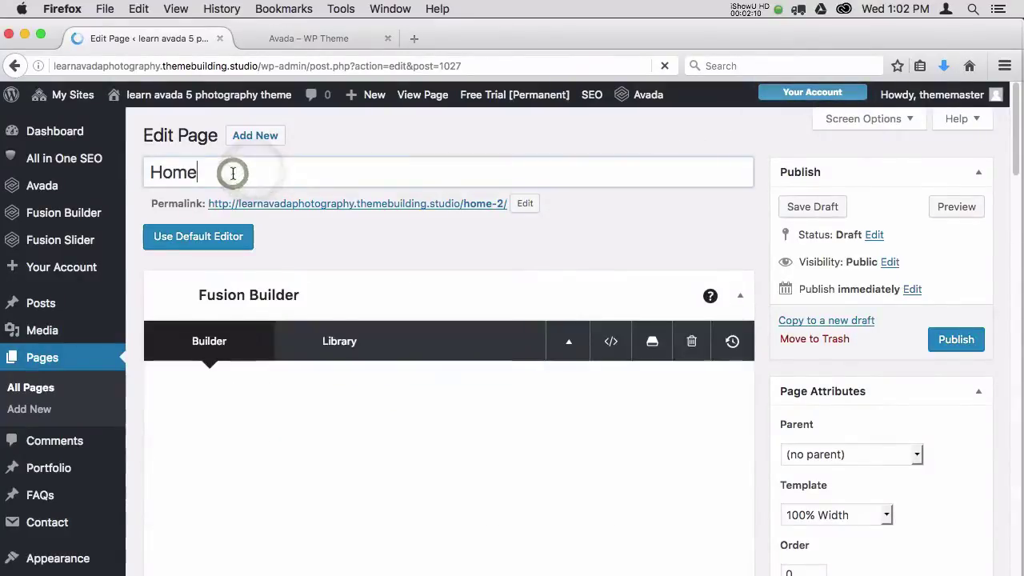
{"action": "type", "text": "v1"}
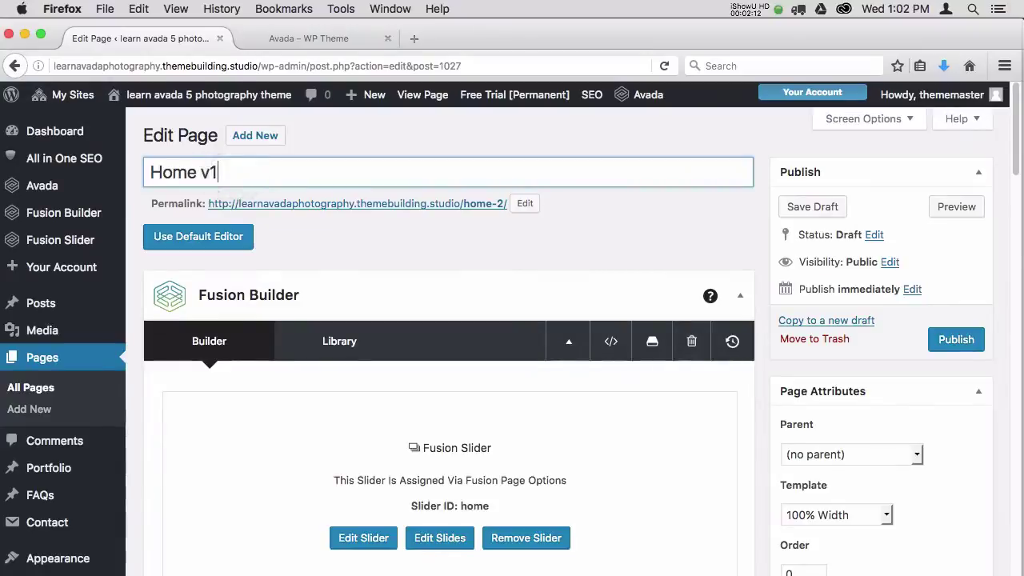
{"action": "left_click", "coordinate": [950, 342]}
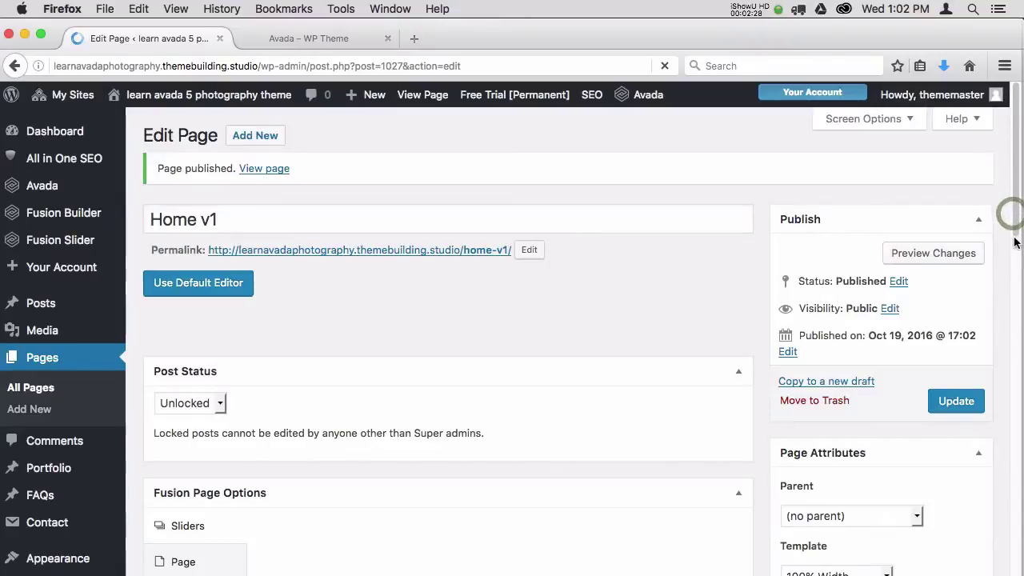
Step: Look over the Home v1 page's Fusion Builder content and preview the page in its own browser tab
{"action": "scroll", "coordinate": [1010, 242], "scroll_direction": "down", "scroll_amount": 10}
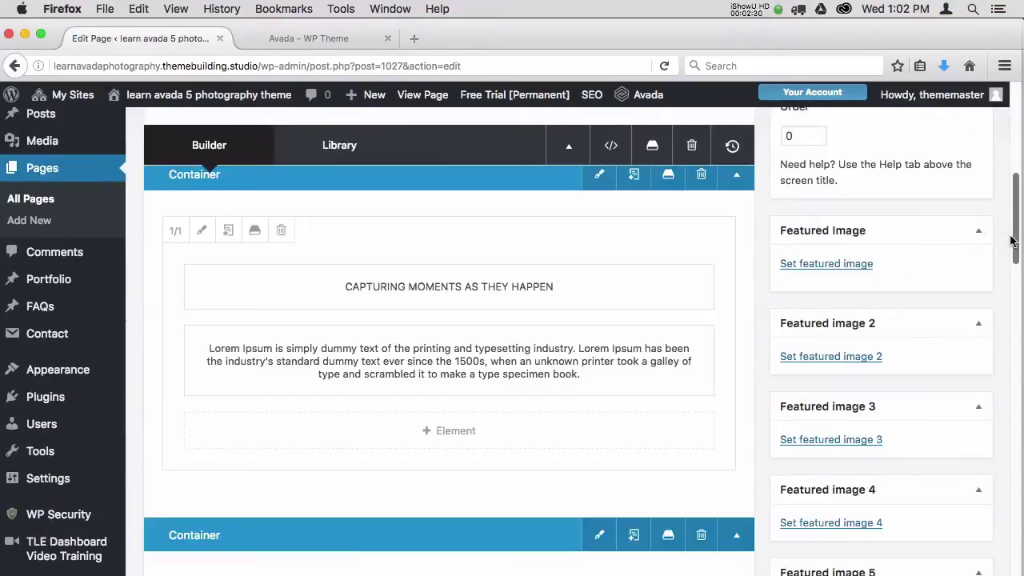
{"action": "scroll", "coordinate": [1010, 242], "scroll_direction": "up", "scroll_amount": 5}
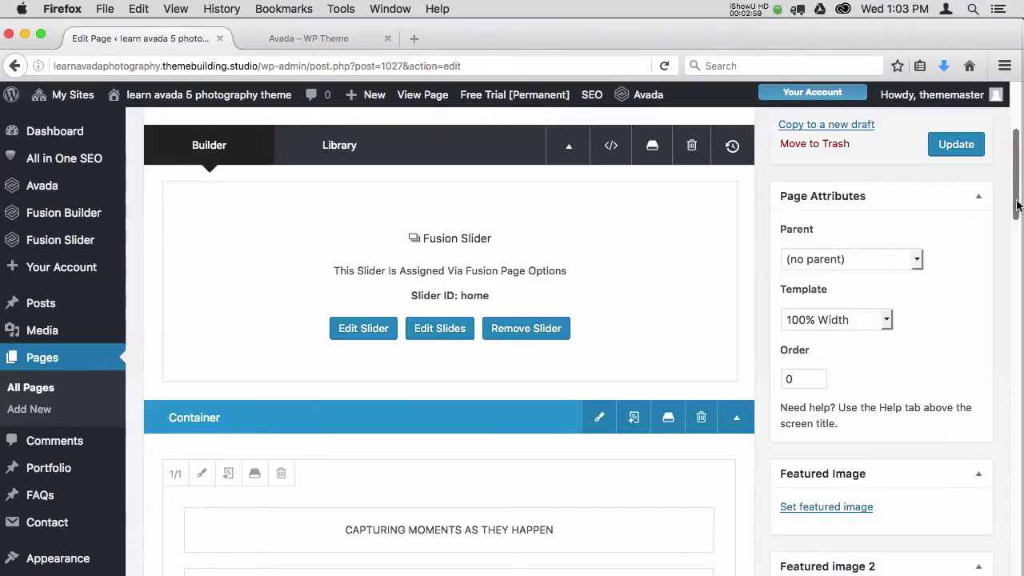
{"action": "left_click_drag", "start_coordinate": [1021, 214], "coordinate": [1015, 169]}
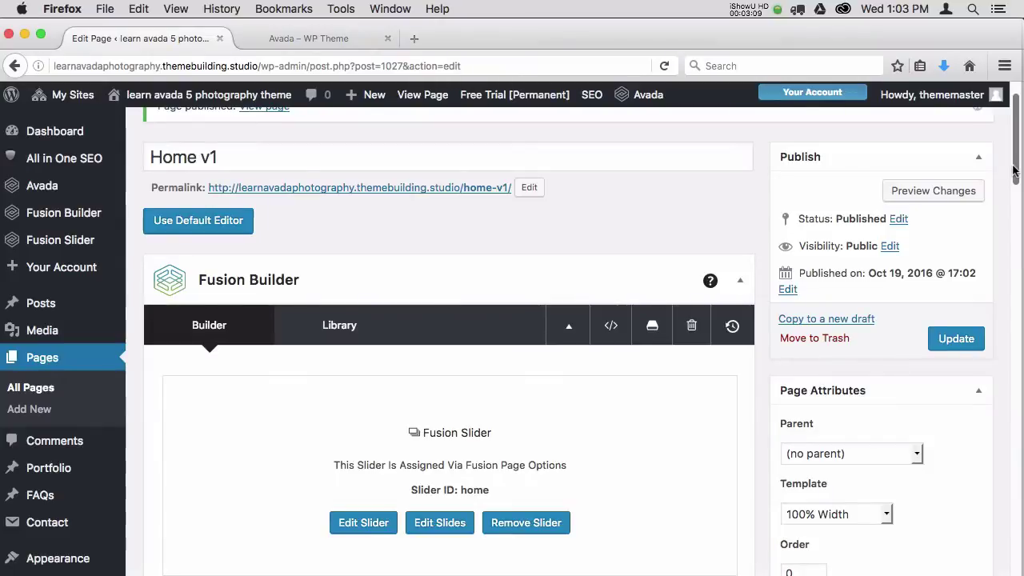
{"action": "left_click", "coordinate": [932, 193]}
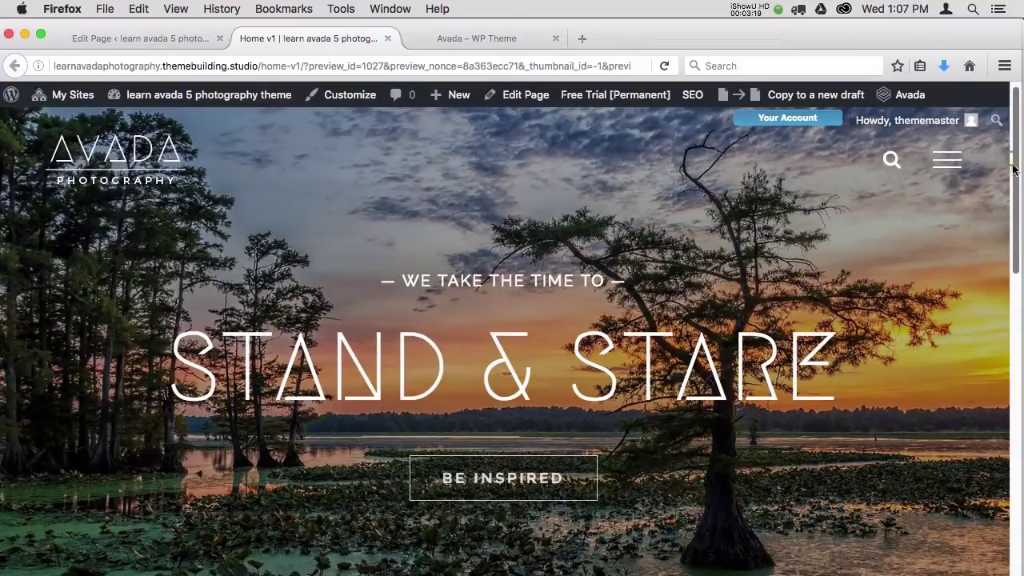
{"action": "mouse_move", "coordinate": [1013, 168]}
{"action": "left_mouse_down"}
{"action": "mouse_move", "coordinate": [989, 396]}
{"action": "mouse_move", "coordinate": [997, 565]}
{"action": "mouse_move", "coordinate": [1007, 470]}
{"action": "mouse_move", "coordinate": [999, 183]}
{"action": "left_mouse_up"}
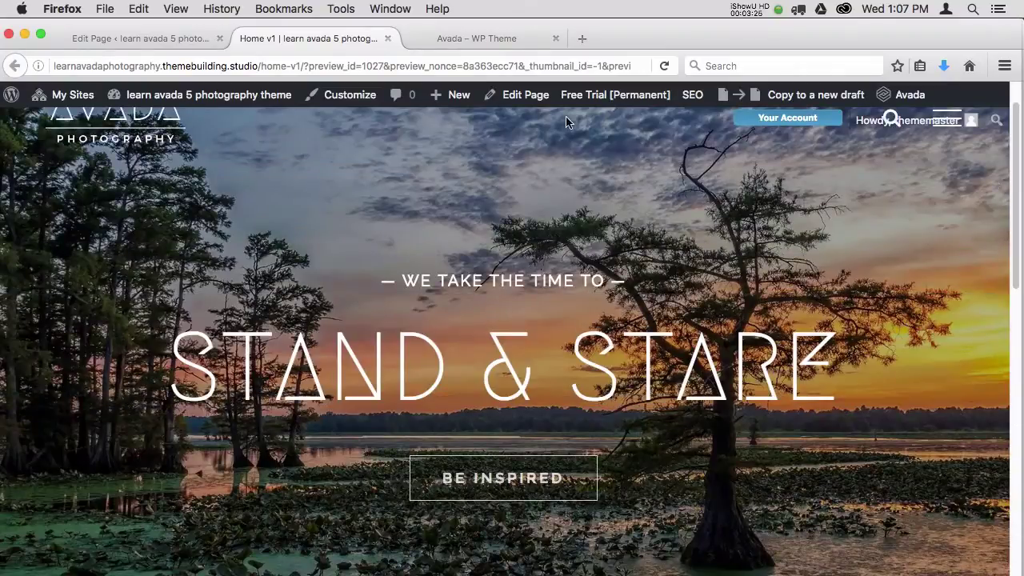
Step: Compare the Home v1 preview with the slider and containers in Fusion Builder, down to the Portfolio element
{"action": "left_click", "coordinate": [177, 40]}
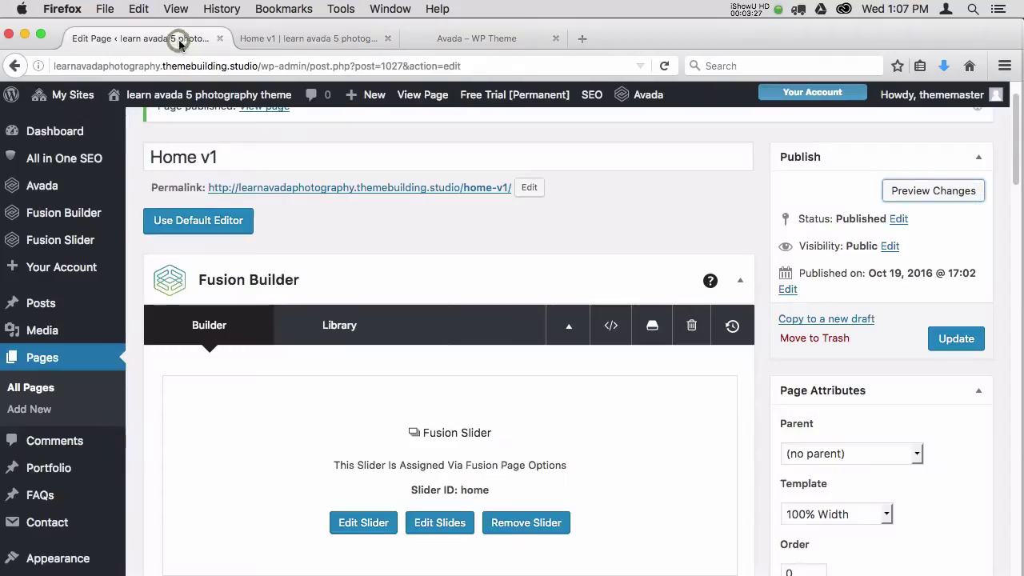
{"action": "left_click", "coordinate": [343, 44]}
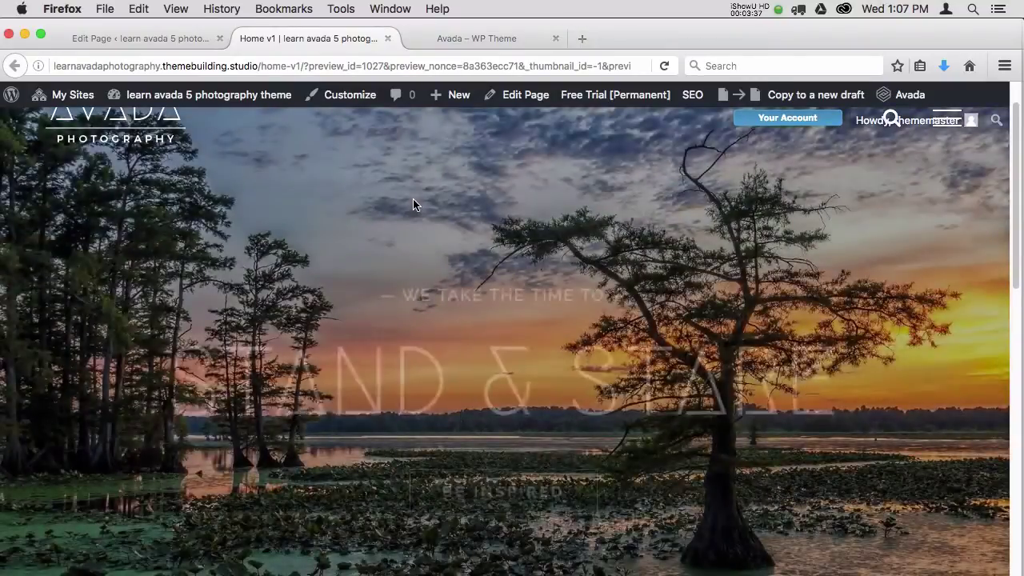
{"action": "left_click", "coordinate": [173, 38]}
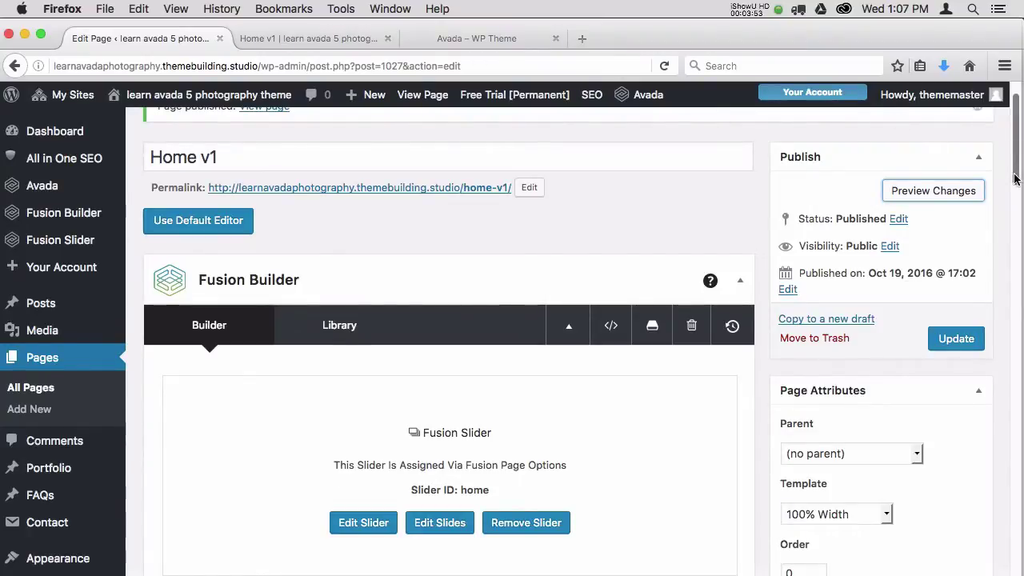
{"action": "mouse_move", "coordinate": [1014, 174]}
{"action": "left_mouse_down"}
{"action": "mouse_move", "coordinate": [1012, 205]}
{"action": "mouse_move", "coordinate": [1012, 174]}
{"action": "left_mouse_up"}
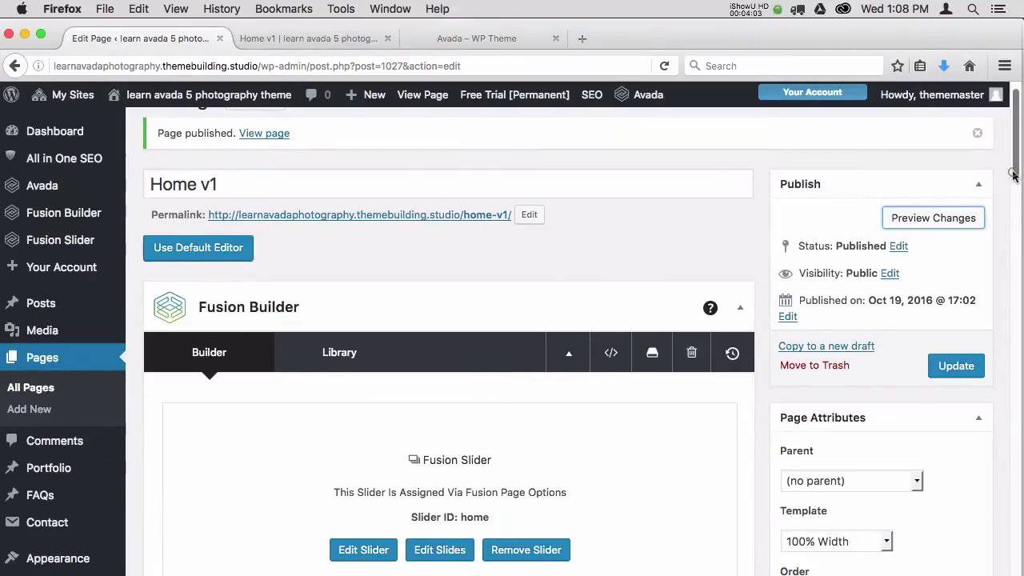
{"action": "left_click_drag", "start_coordinate": [1011, 173], "coordinate": [1014, 231]}
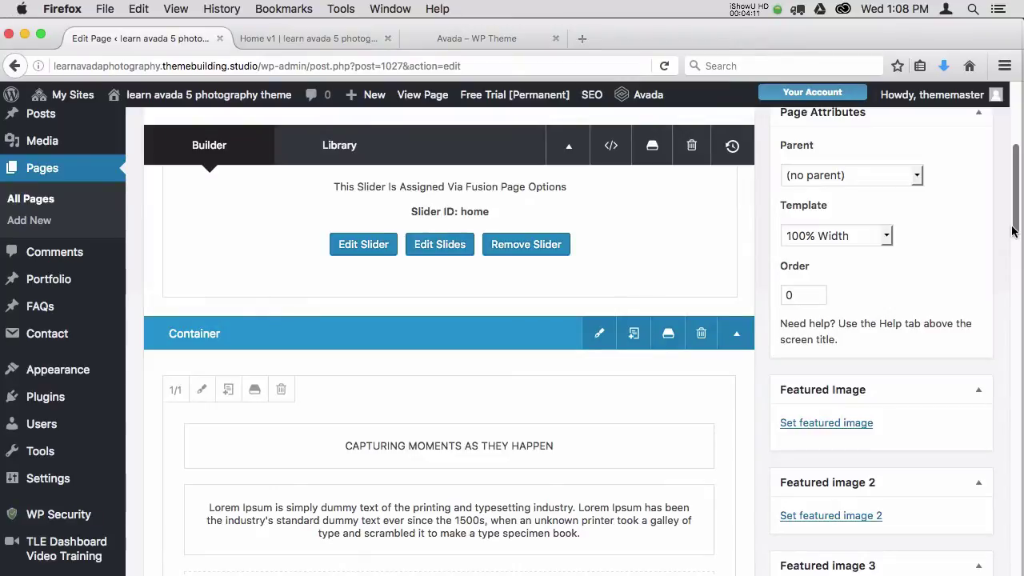
{"action": "left_click_drag", "start_coordinate": [1013, 232], "coordinate": [1005, 313]}
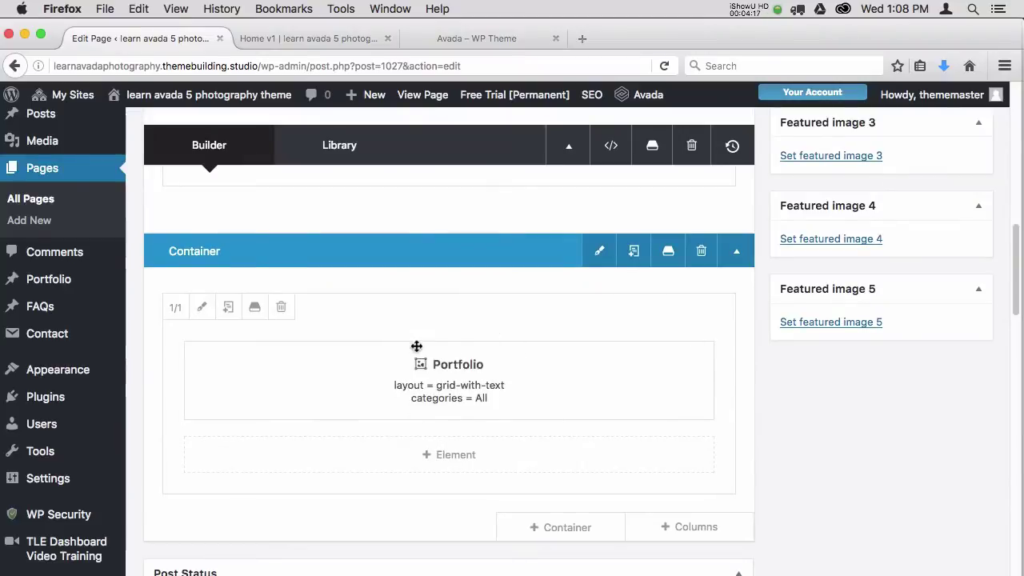
{"action": "left_click", "coordinate": [349, 43]}
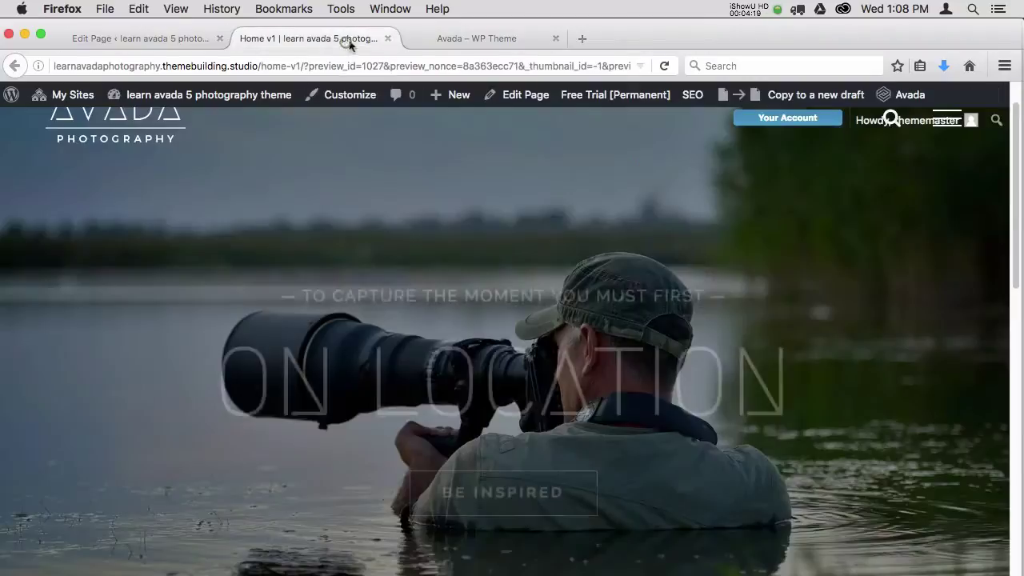
{"action": "left_click_drag", "start_coordinate": [1016, 173], "coordinate": [942, 93]}
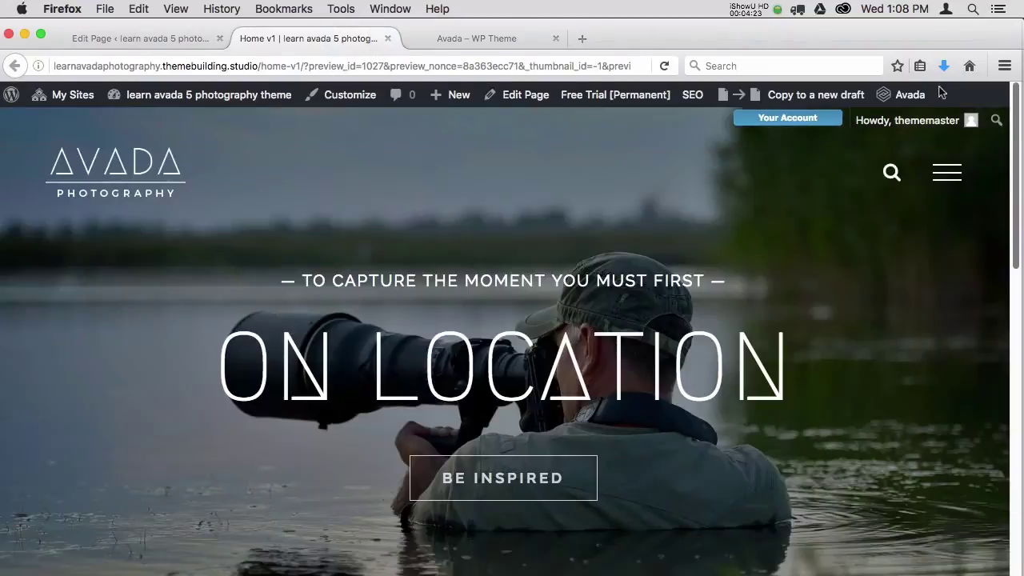
Step: Open the Portfolio element's settings in the page editor and review its layout, picture size, column and title display options
{"action": "left_click", "coordinate": [172, 40]}
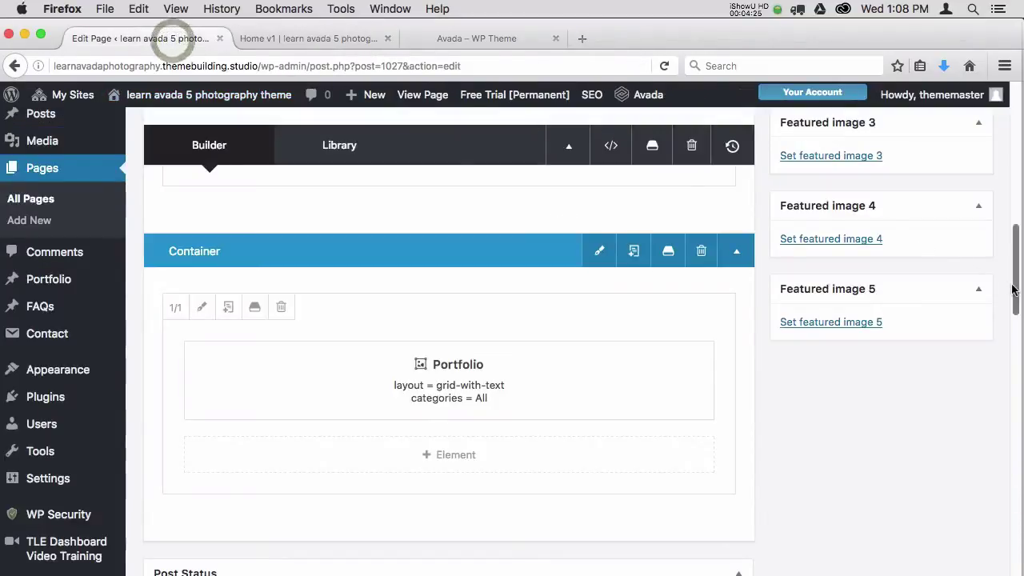
{"action": "mouse_move", "coordinate": [1013, 289]}
{"action": "left_mouse_down"}
{"action": "mouse_move", "coordinate": [1015, 412]}
{"action": "mouse_move", "coordinate": [1018, 280]}
{"action": "left_mouse_up"}
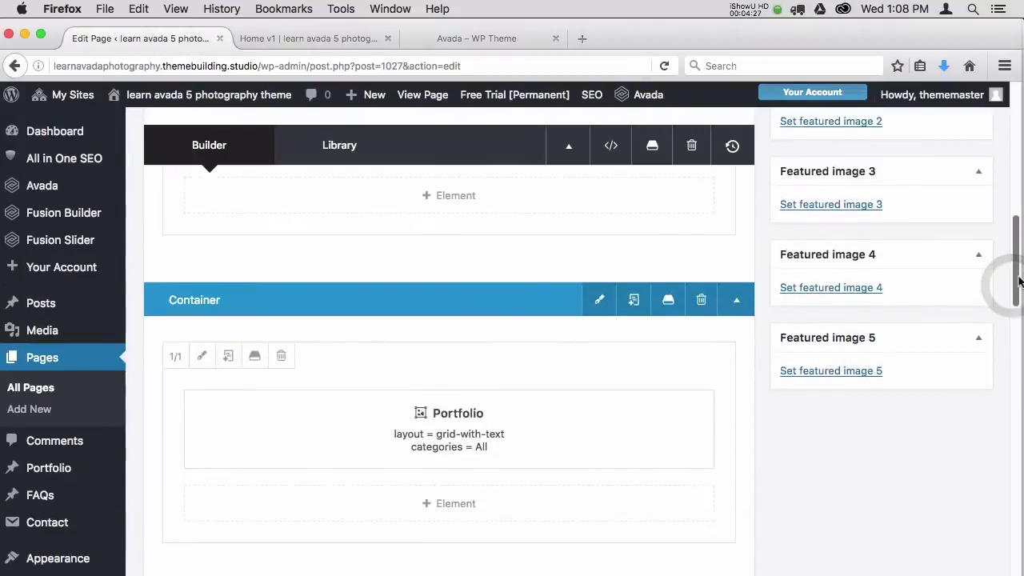
{"action": "mouse_move", "coordinate": [546, 443]}
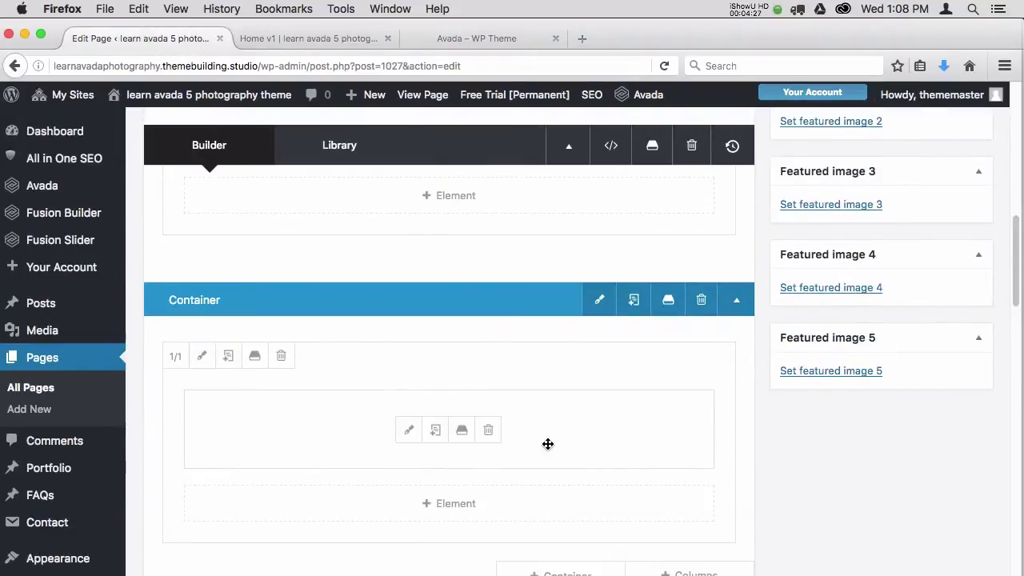
{"action": "left_click", "coordinate": [409, 433]}
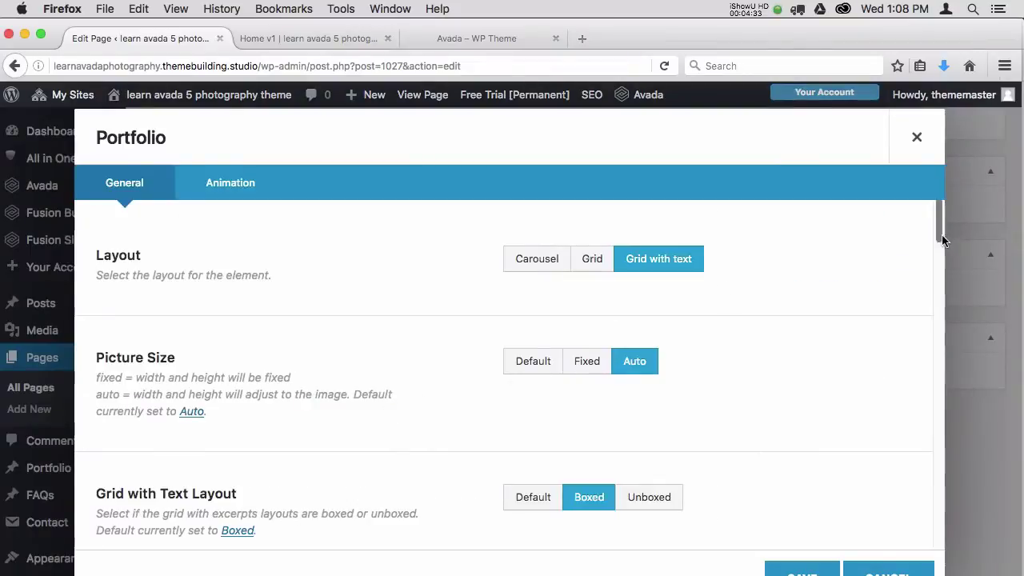
{"action": "scroll", "coordinate": [939, 230], "scroll_direction": "down", "scroll_amount": 3}
{"action": "scroll", "coordinate": [939, 230], "scroll_direction": "up", "scroll_amount": 3}
{"action": "left_click_drag", "start_coordinate": [939, 230], "coordinate": [936, 277]}
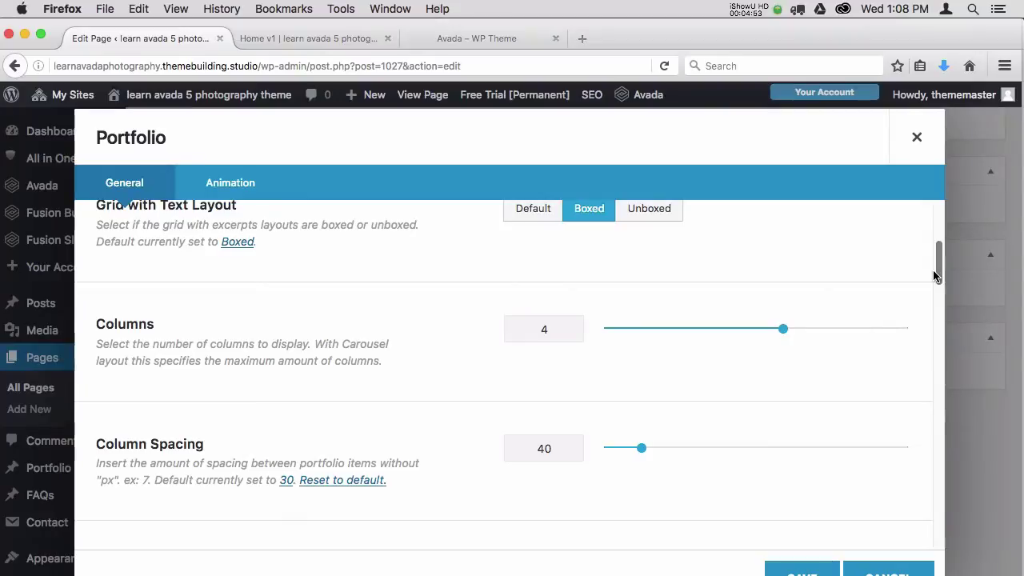
{"action": "left_click_drag", "start_coordinate": [936, 276], "coordinate": [930, 316]}
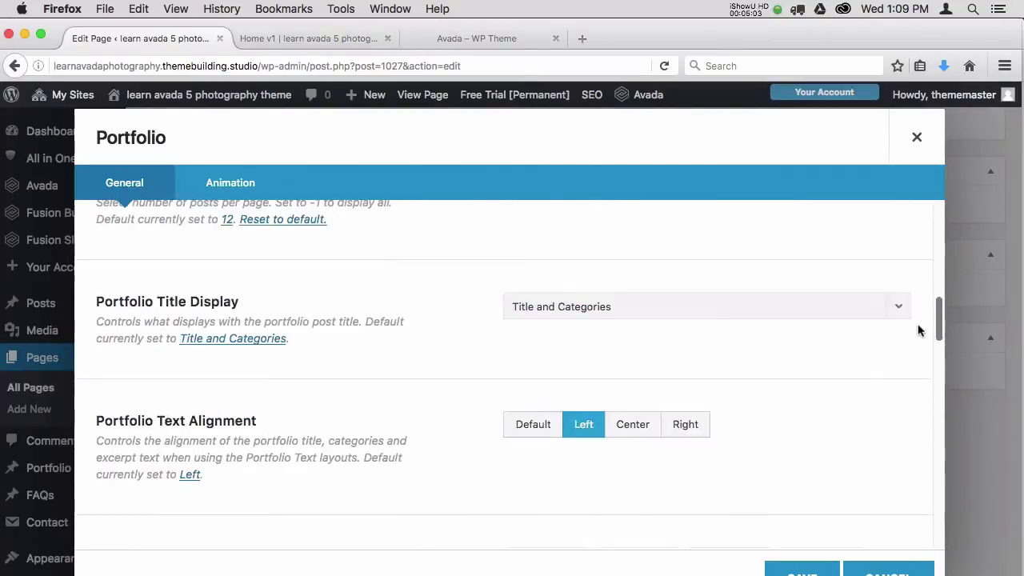
Step: Check the Portfolio element's animation type and selectable categories, and close its settings without saving
{"action": "left_click", "coordinate": [232, 186]}
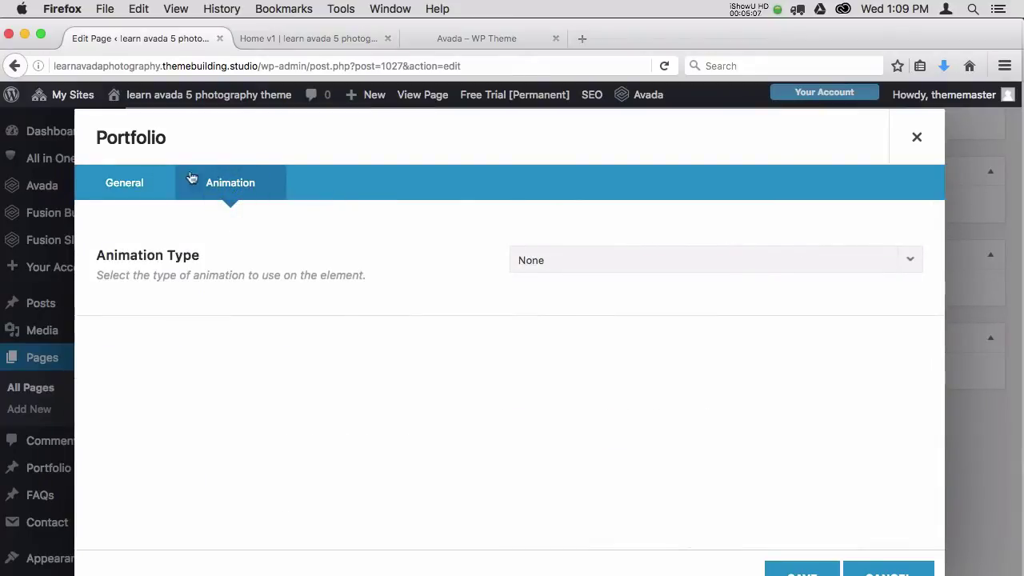
{"action": "left_click", "coordinate": [141, 187]}
{"action": "left_click_drag", "start_coordinate": [935, 232], "coordinate": [940, 402]}
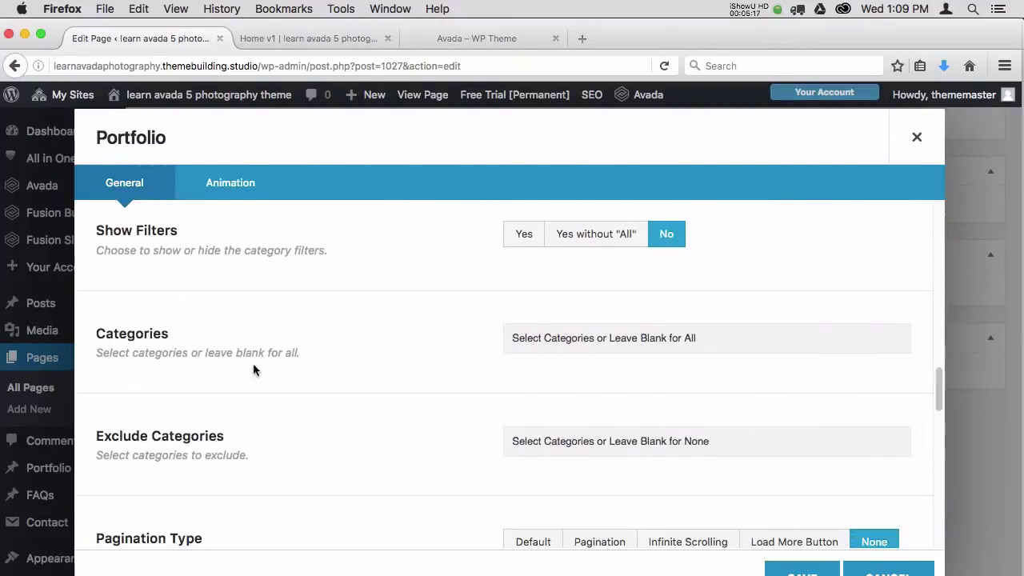
{"action": "left_click", "coordinate": [595, 338]}
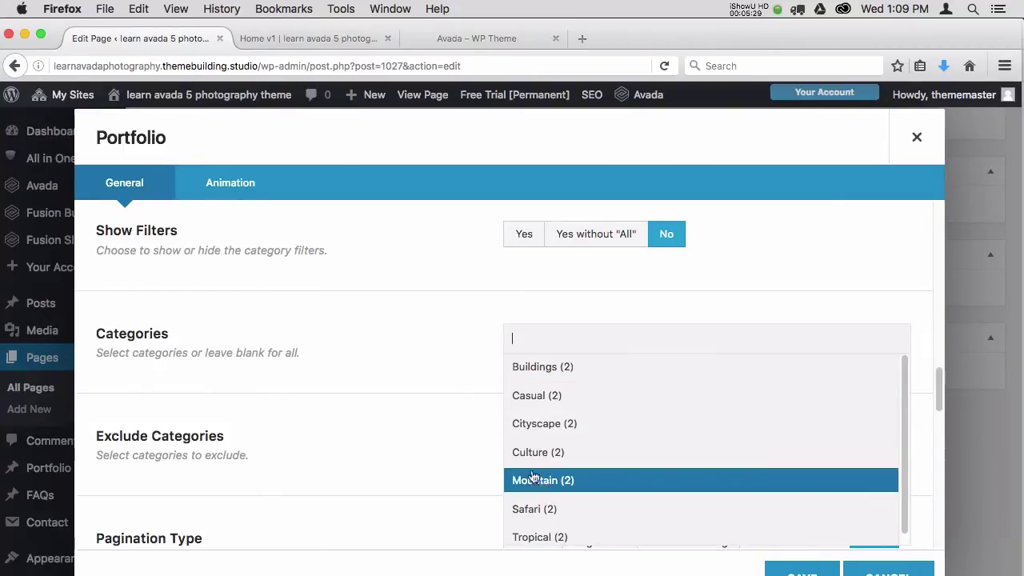
{"action": "left_click", "coordinate": [437, 351]}
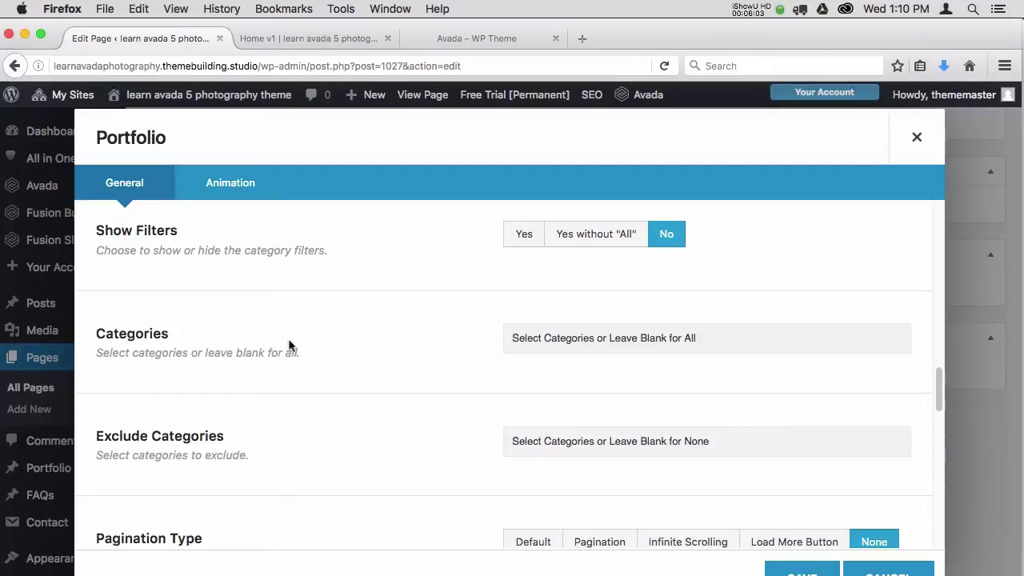
{"action": "left_click", "coordinate": [859, 570]}
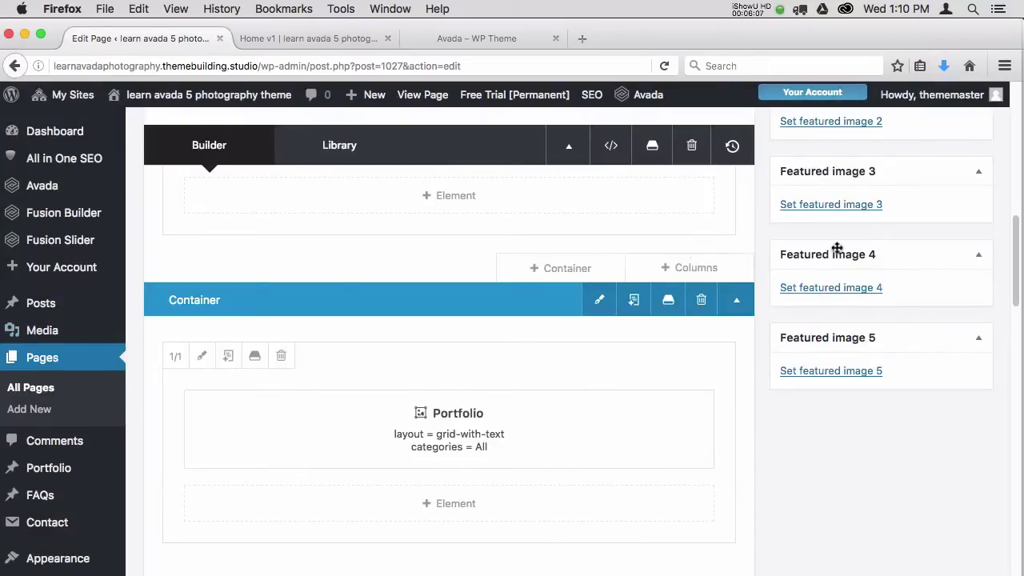
Step: Open the list of Portfolio items in a new browser tab
{"action": "left_click_drag", "start_coordinate": [1016, 244], "coordinate": [1014, 237]}
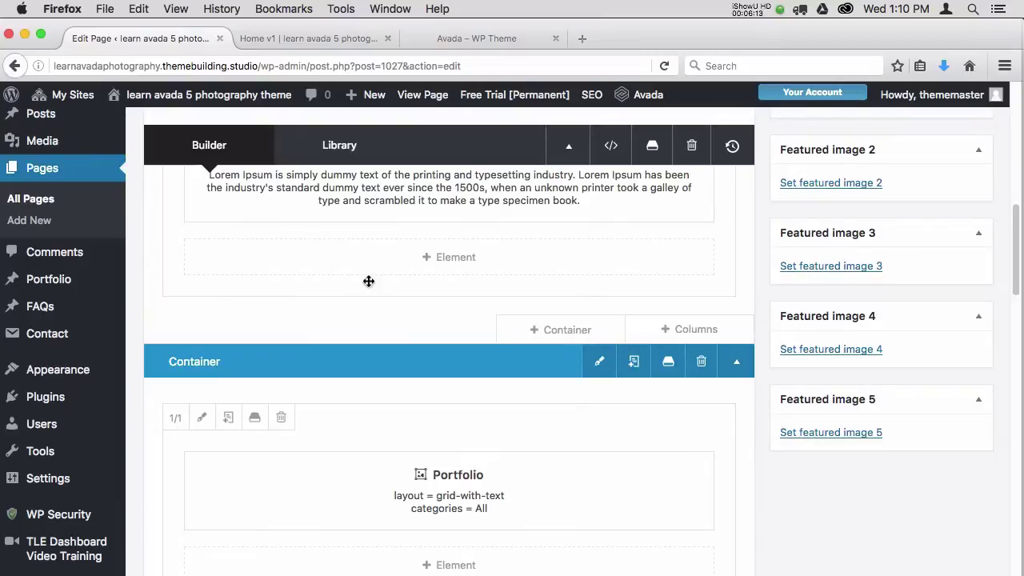
{"action": "mouse_move", "coordinate": [63, 284]}
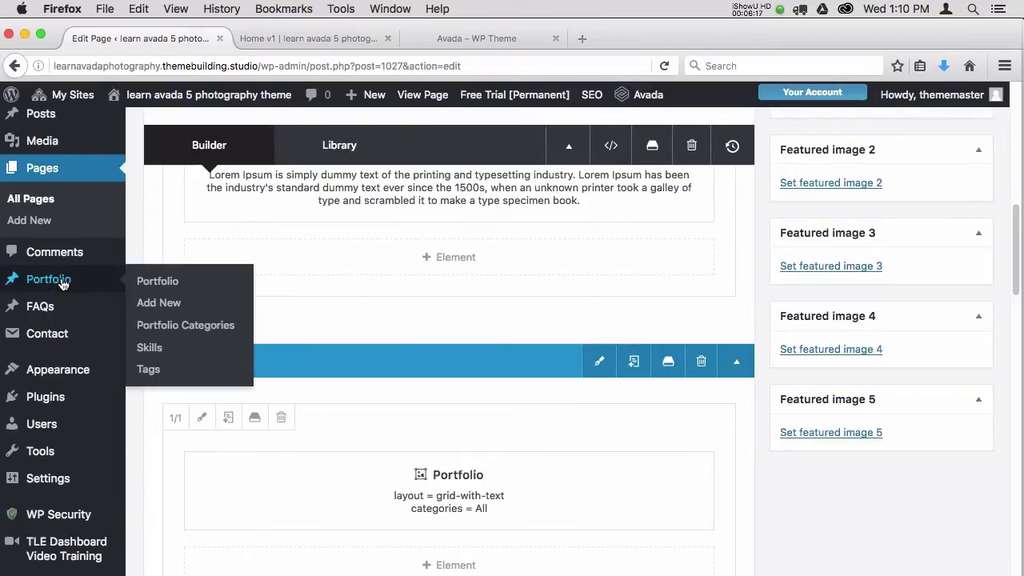
{"action": "right_click", "coordinate": [140, 282]}
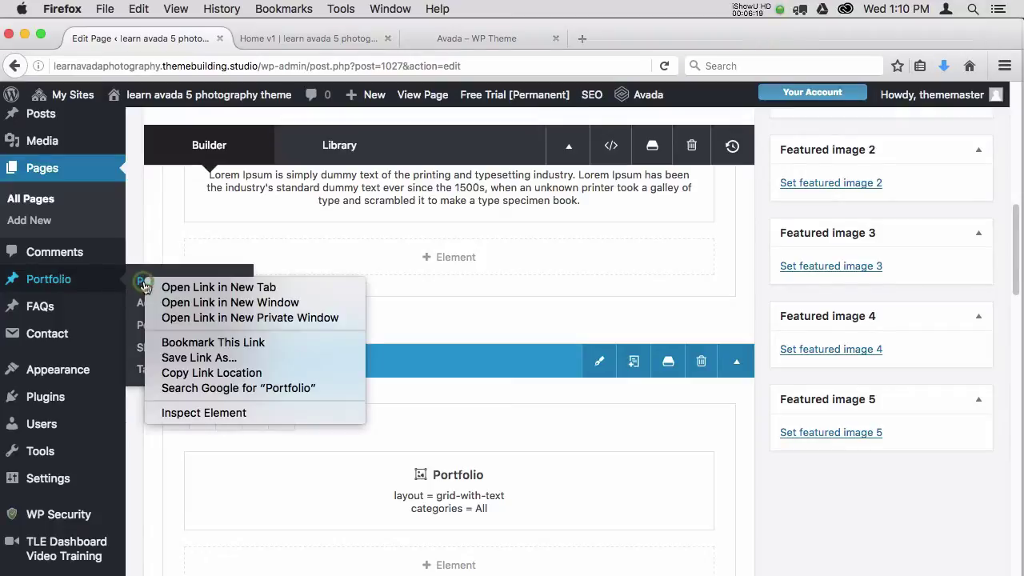
{"action": "left_click", "coordinate": [202, 292]}
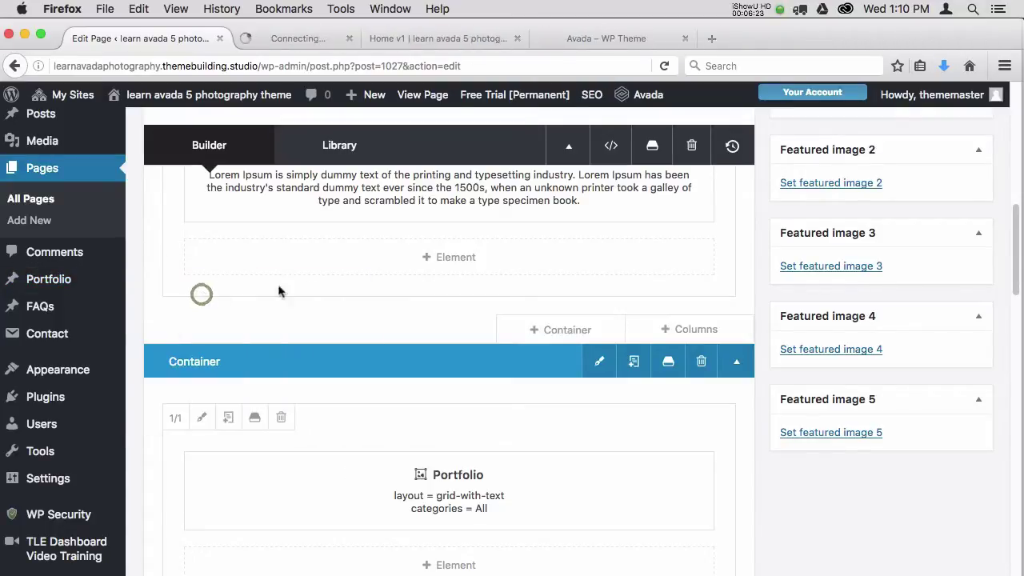
Step: Review the list of Portfolio items and compare it with the Home v1 page preview
{"action": "left_click", "coordinate": [337, 38]}
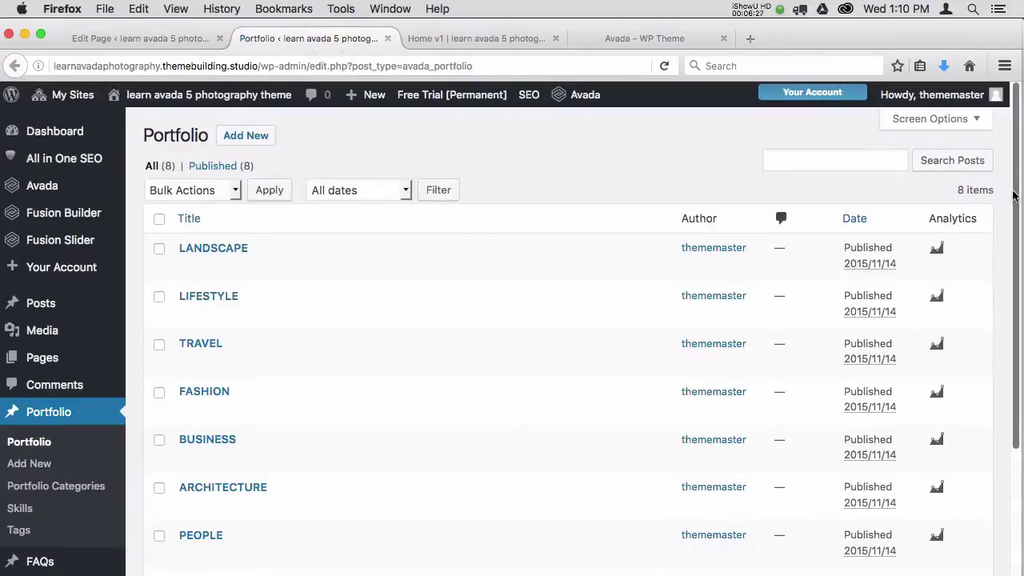
{"action": "scroll", "coordinate": [1013, 198], "scroll_direction": "down", "scroll_amount": 2}
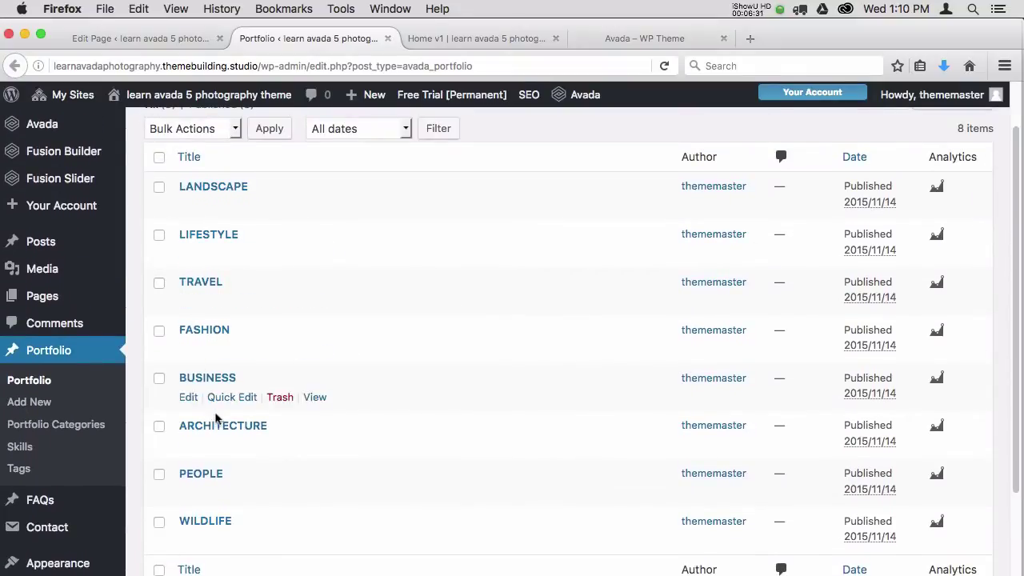
{"action": "left_click", "coordinate": [486, 39]}
{"action": "left_click_drag", "start_coordinate": [1014, 219], "coordinate": [1012, 286]}
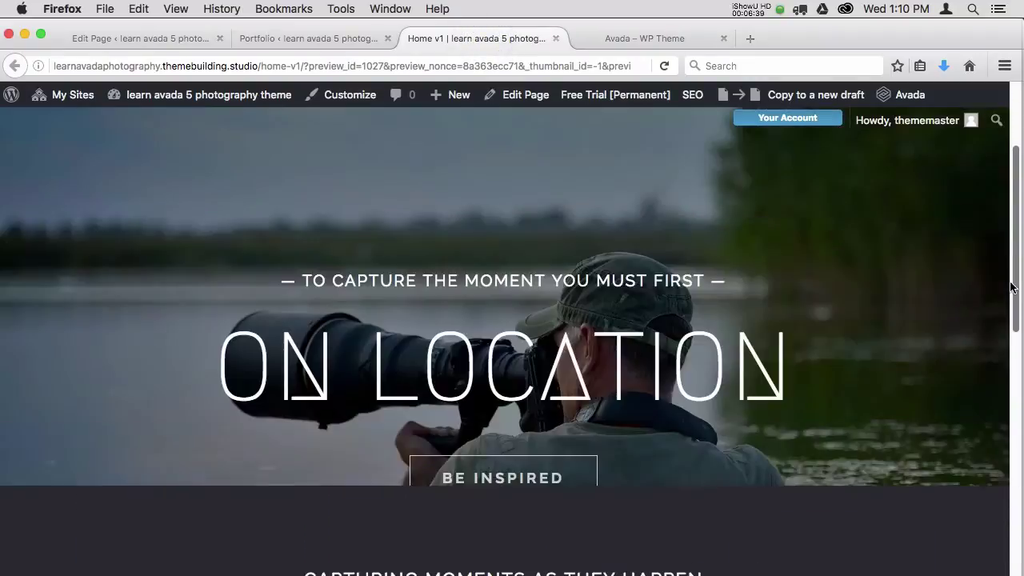
{"action": "left_click", "coordinate": [299, 46]}
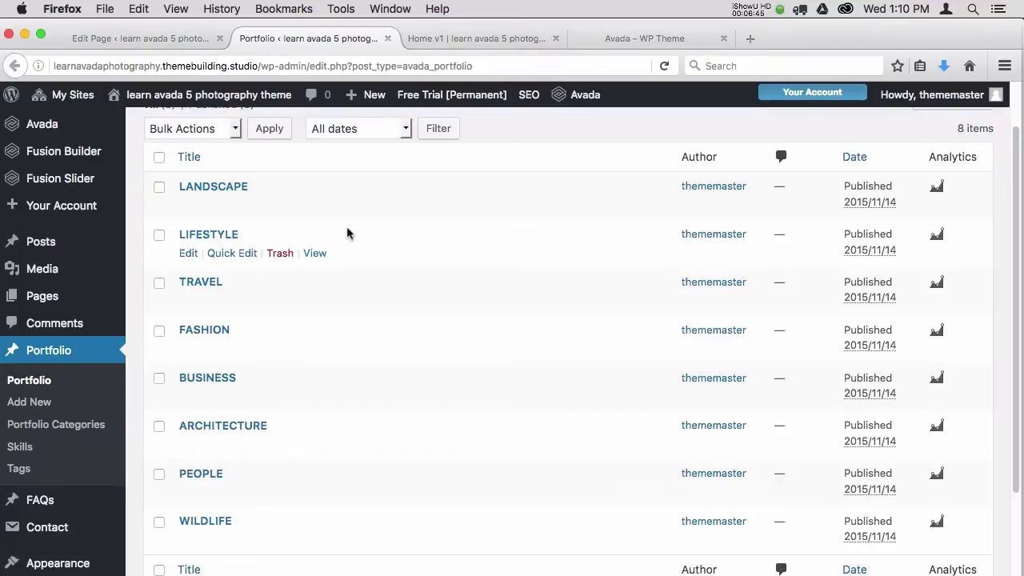
Step: Review the text container and the Portfolio container below it in the Home v1 page editor
{"action": "left_click", "coordinate": [190, 40]}
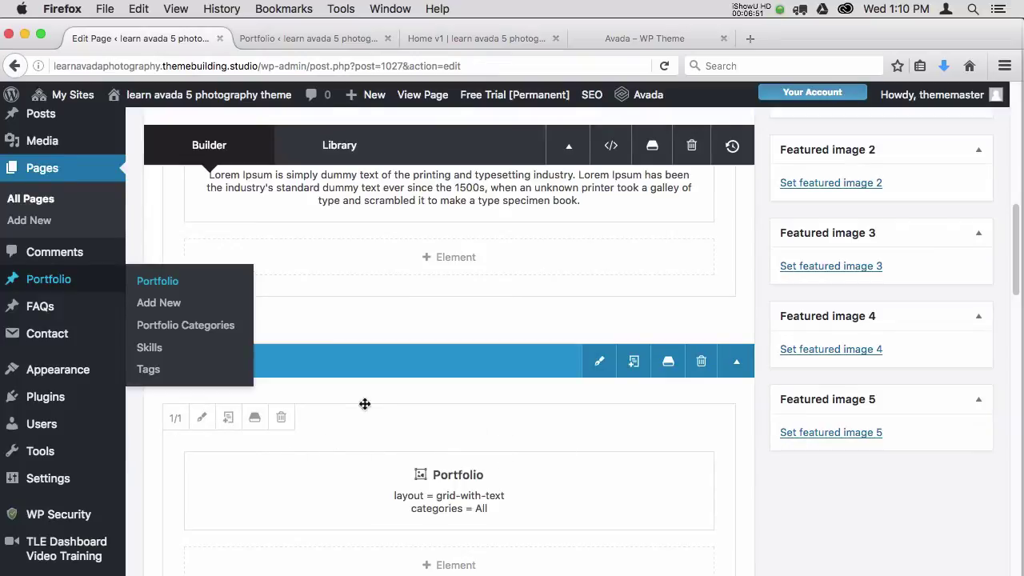
{"action": "scroll", "coordinate": [1014, 238], "scroll_direction": "up", "scroll_amount": 2}
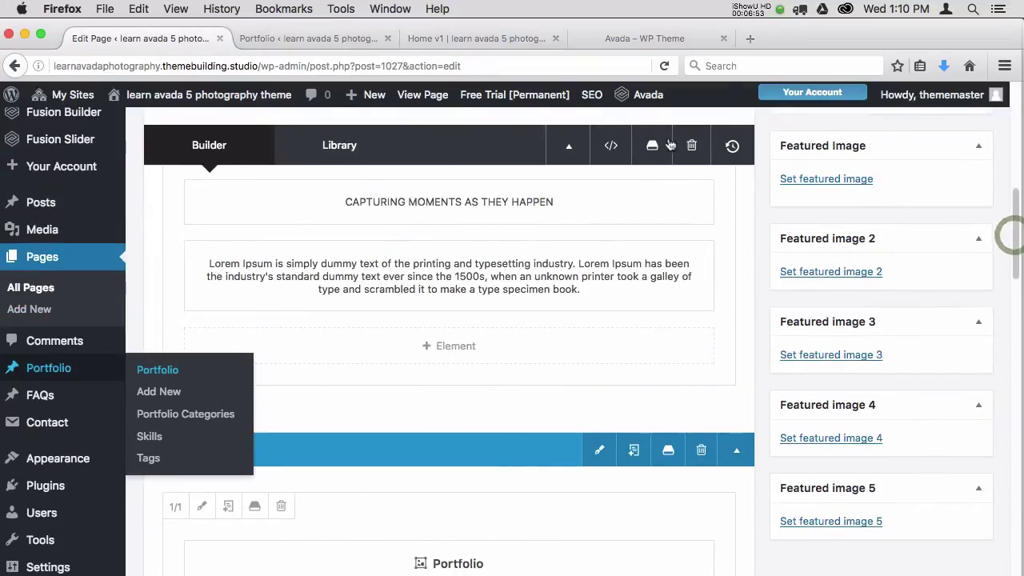
{"action": "left_click_drag", "start_coordinate": [1021, 233], "coordinate": [1013, 266]}
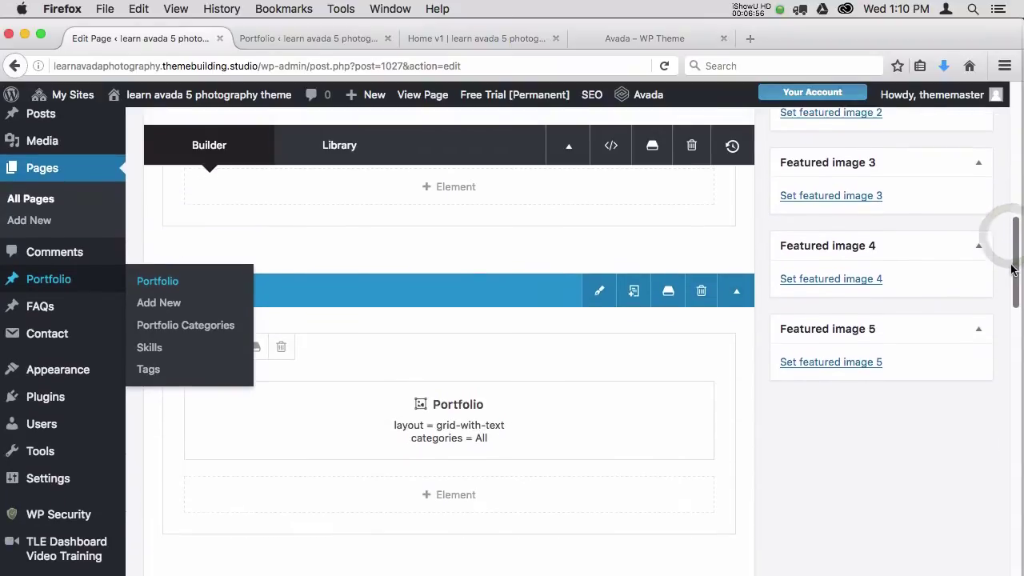
{"action": "left_click", "coordinate": [373, 245]}
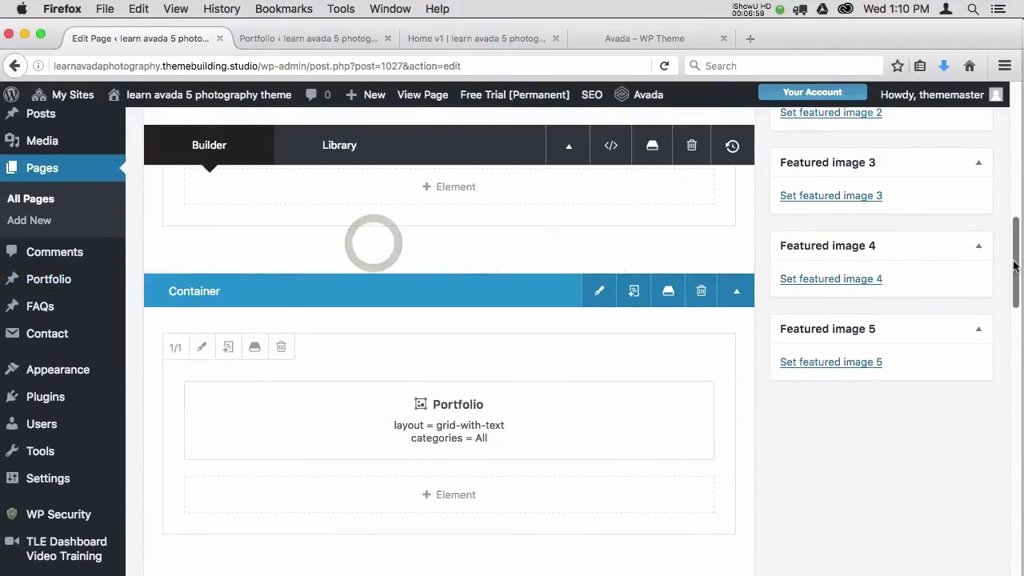
{"action": "left_click_drag", "start_coordinate": [1018, 251], "coordinate": [1018, 215]}
{"action": "left_click_drag", "start_coordinate": [1014, 192], "coordinate": [1014, 226]}
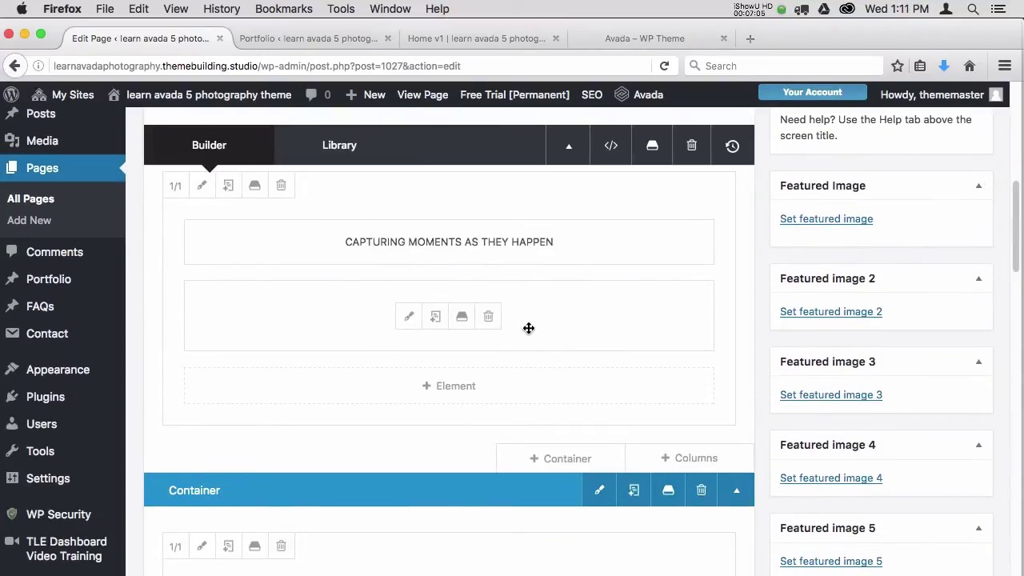
Step: Compare the "Capturing moments as they happen" section of the Home v1 preview with its builder elements and the Portfolio items list
{"action": "left_click", "coordinate": [336, 42]}
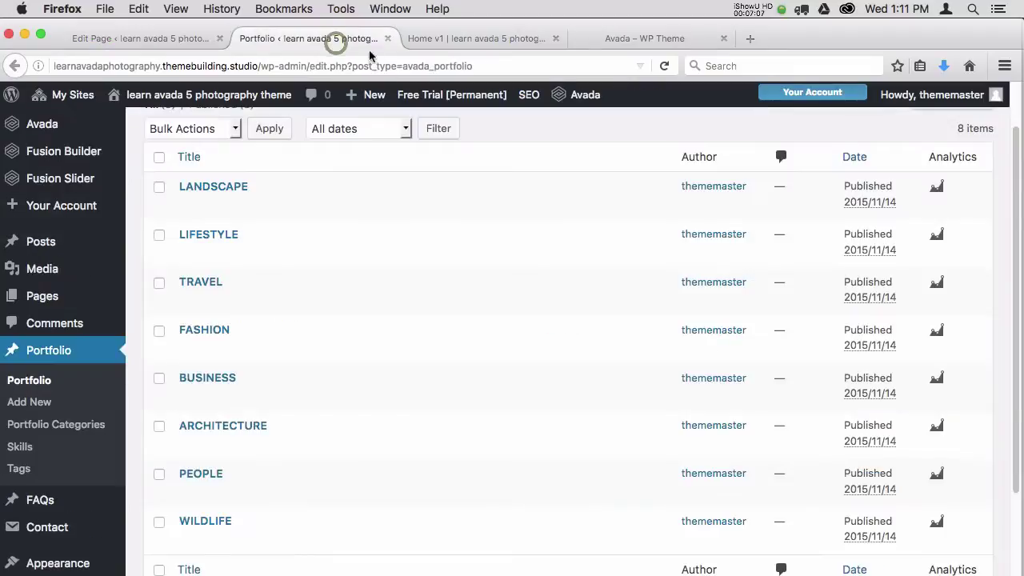
{"action": "left_click", "coordinate": [468, 38]}
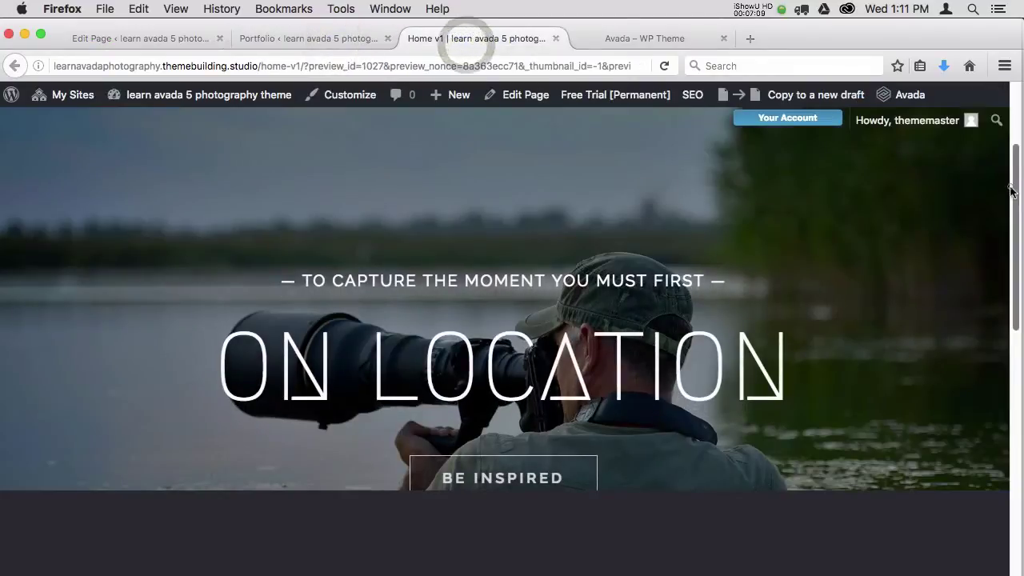
{"action": "left_click_drag", "start_coordinate": [1009, 190], "coordinate": [1012, 228]}
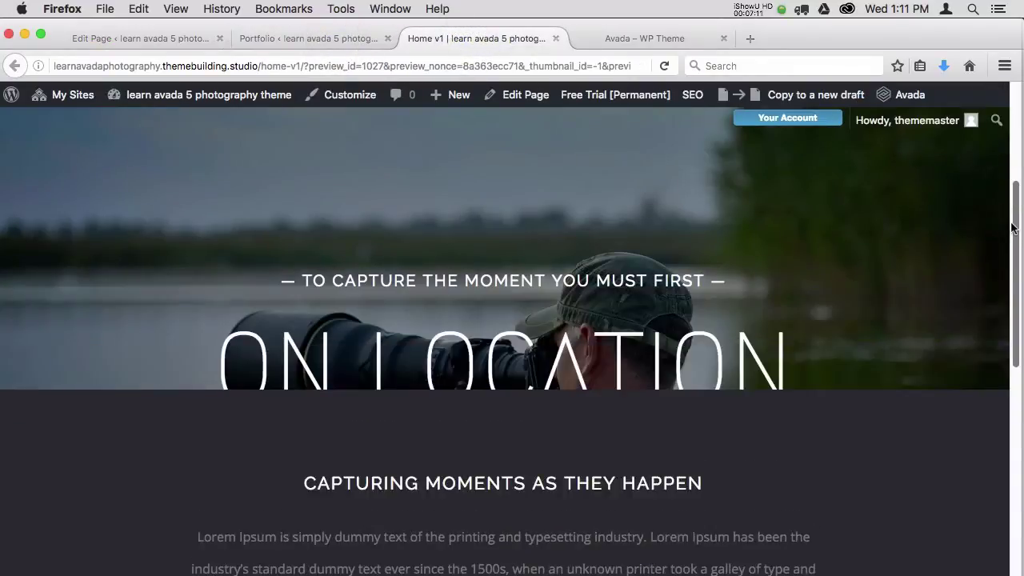
{"action": "left_click", "coordinate": [187, 39]}
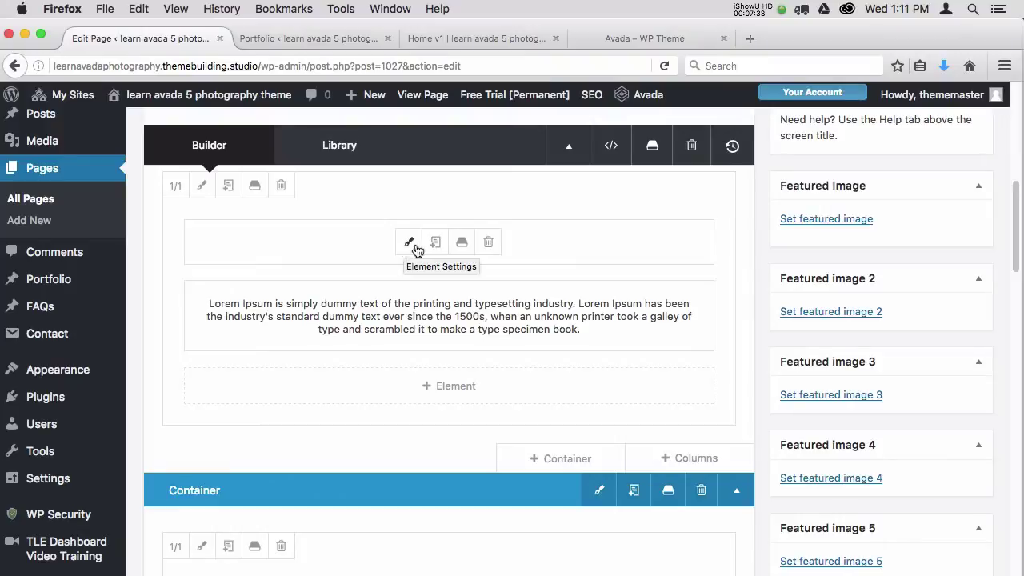
{"action": "left_click", "coordinate": [343, 38]}
{"action": "left_click", "coordinate": [480, 37]}
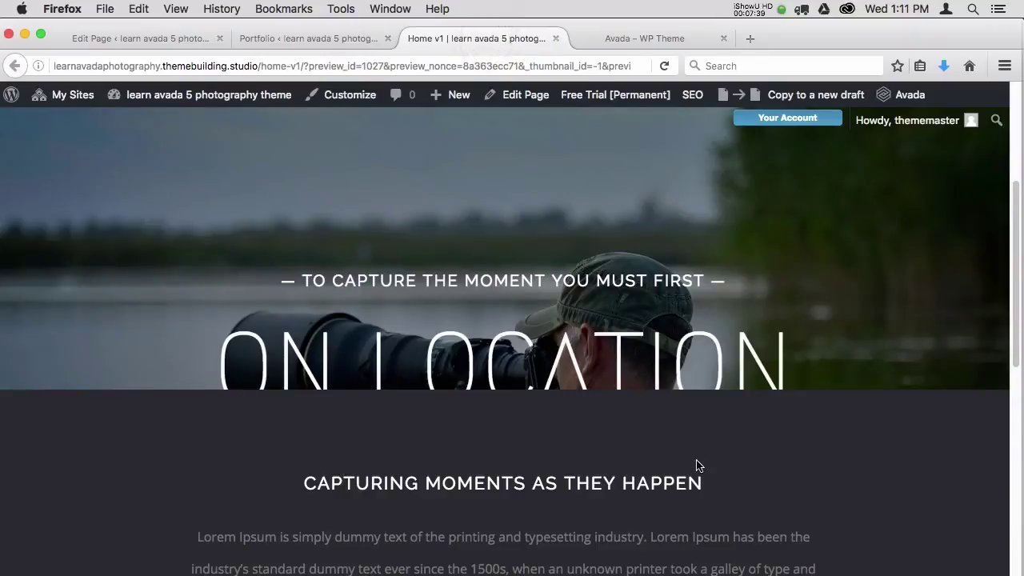
{"action": "left_click", "coordinate": [291, 40]}
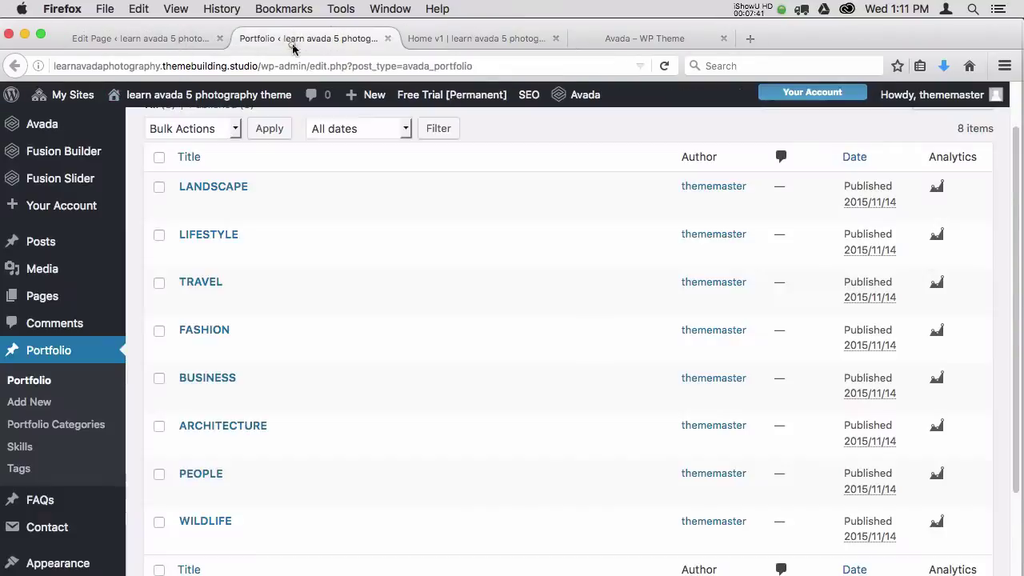
Step: In the Home v1 editor, duplicate the Lorem Ipsum text block and replace the copy's content with "My Oct 20116 Recent Pics"
{"action": "left_click", "coordinate": [164, 40]}
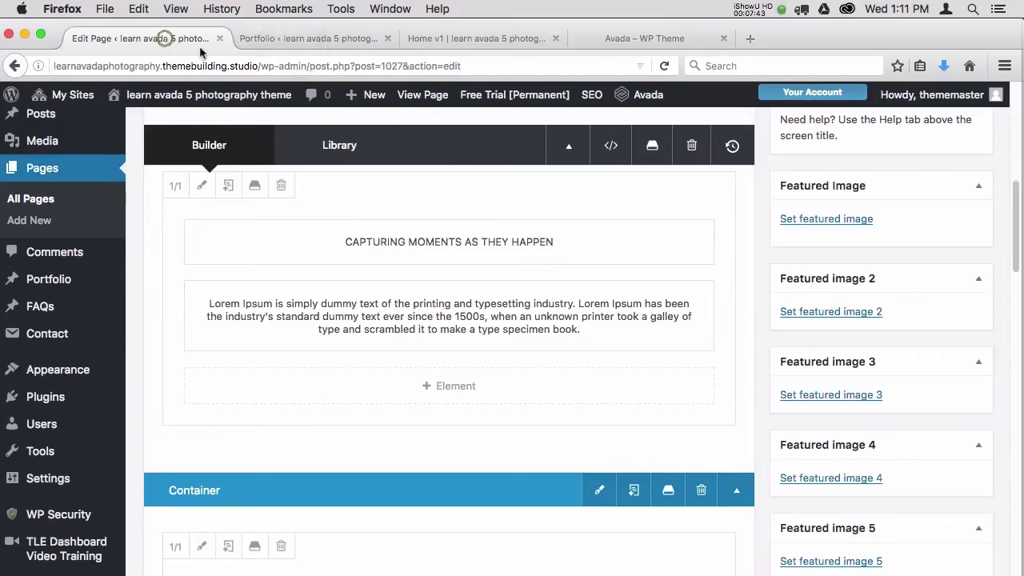
{"action": "left_click", "coordinate": [435, 317]}
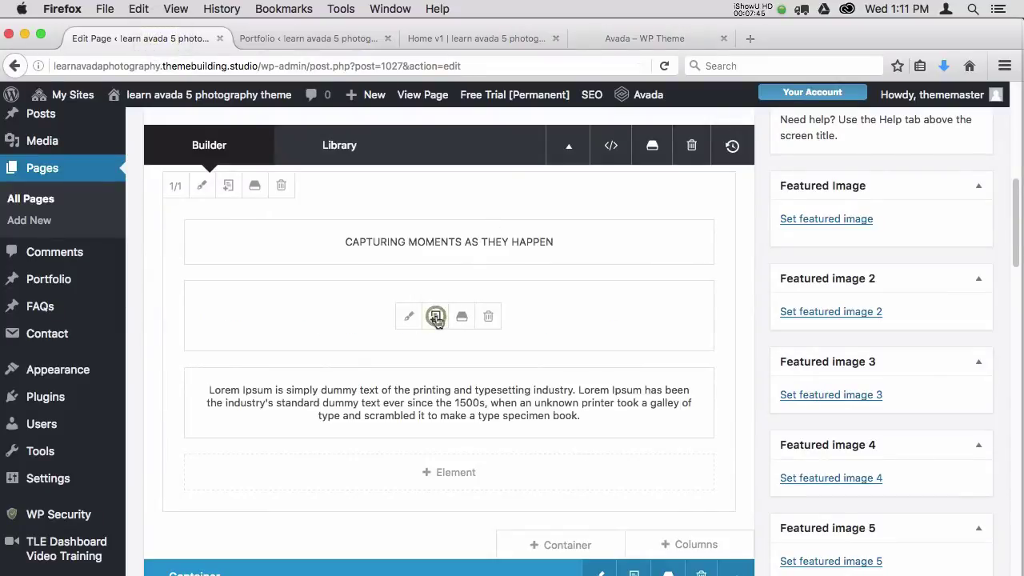
{"action": "left_click", "coordinate": [412, 400]}
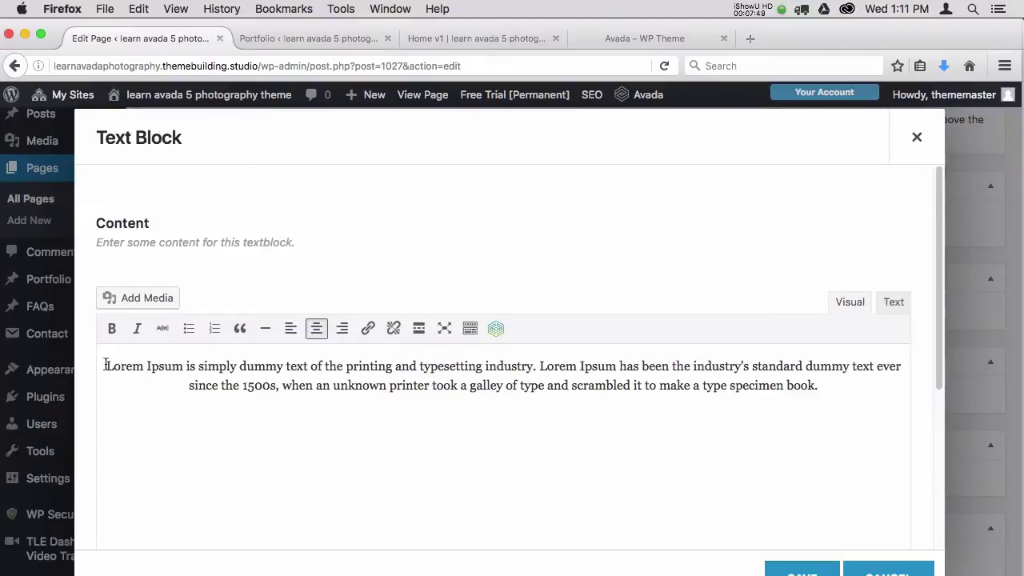
{"action": "left_click_drag", "start_coordinate": [105, 364], "coordinate": [795, 420]}
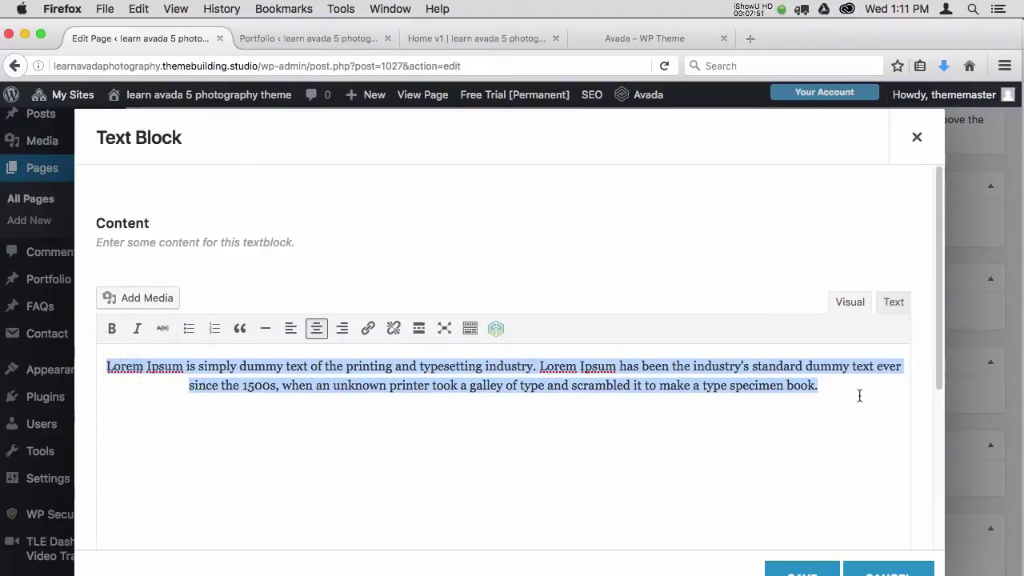
{"action": "type", "text": "My"}
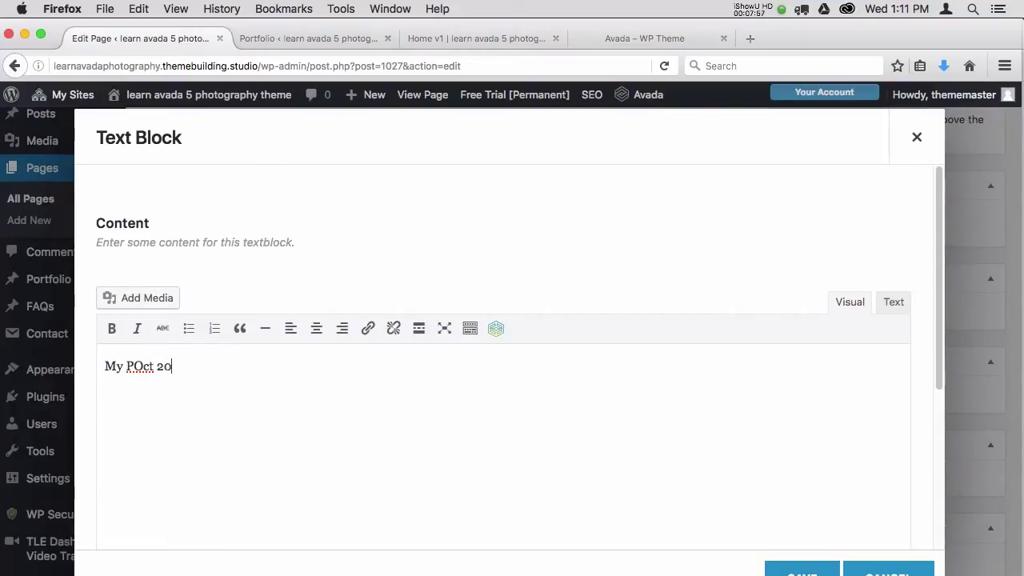
{"action": "type", "text": "POct 20116 Recent Pics"}
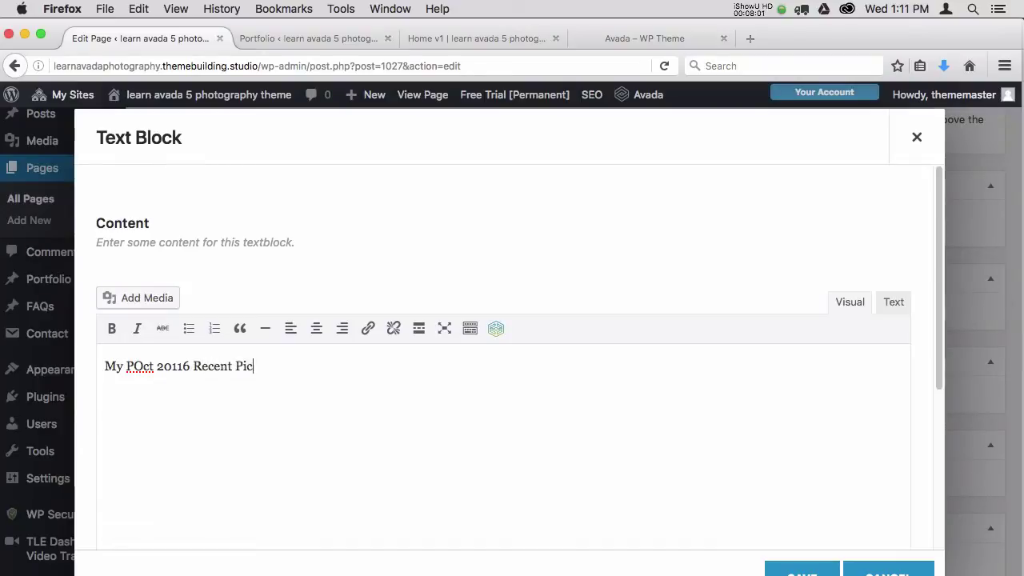
{"action": "left_click", "coordinate": [133, 366]}
{"action": "key", "text": "BackSpace"}
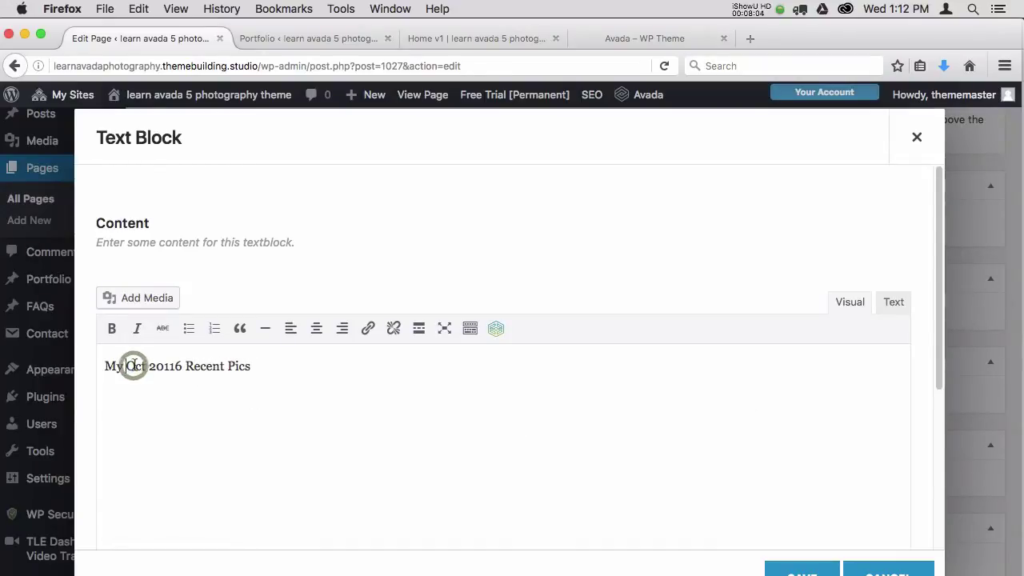
{"action": "left_click", "coordinate": [206, 368]}
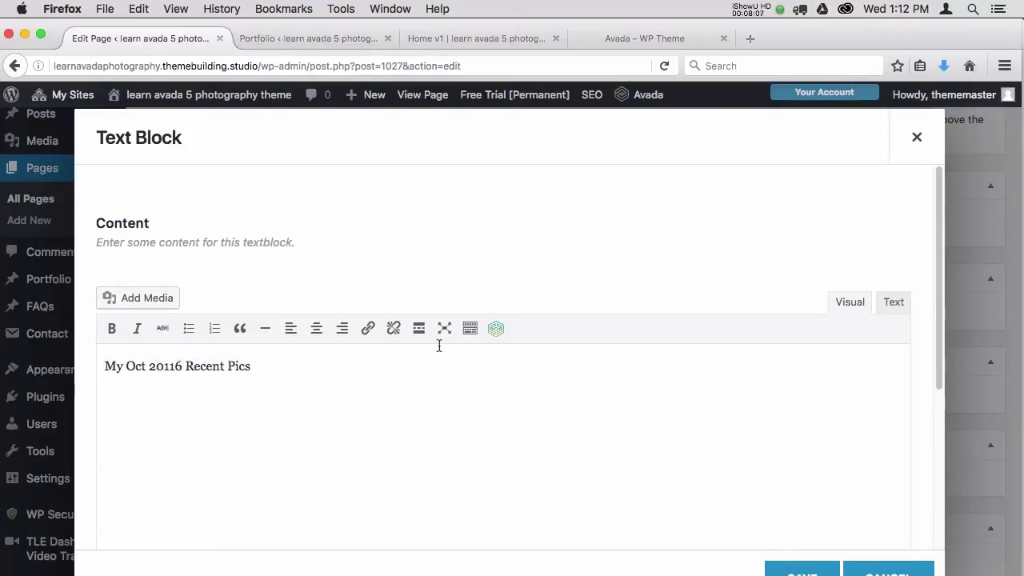
Step: Format the "My Oct 20116 Recent Pics" line as Heading 1 and save the text block
{"action": "left_click", "coordinate": [471, 330]}
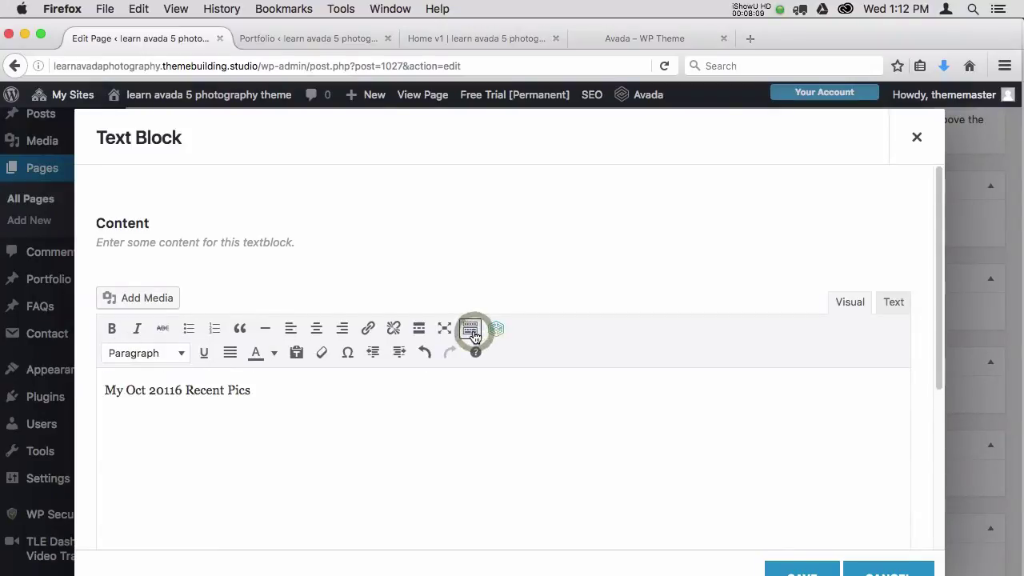
{"action": "left_click", "coordinate": [224, 389]}
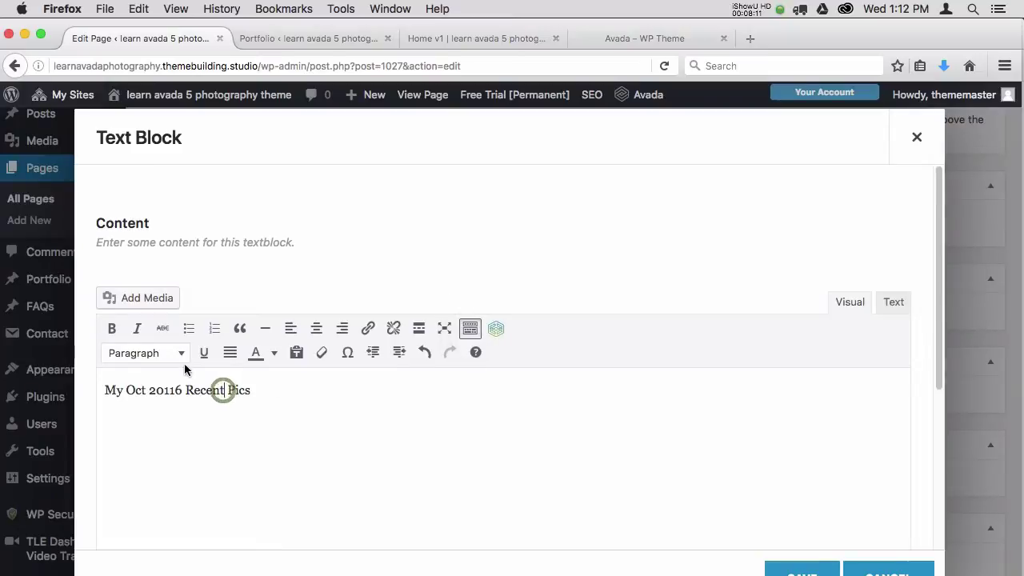
{"action": "left_click", "coordinate": [183, 357]}
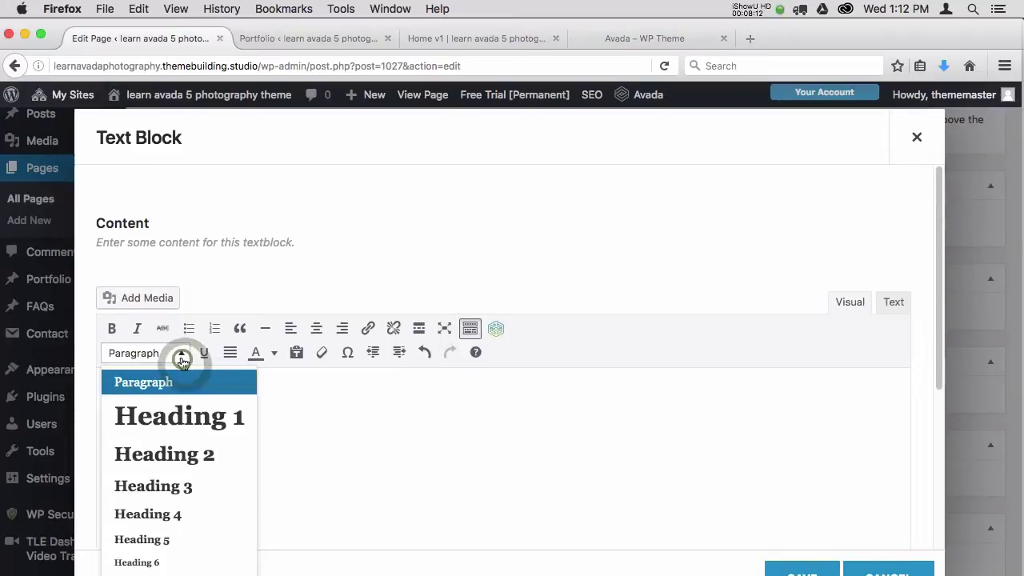
{"action": "left_click", "coordinate": [180, 413]}
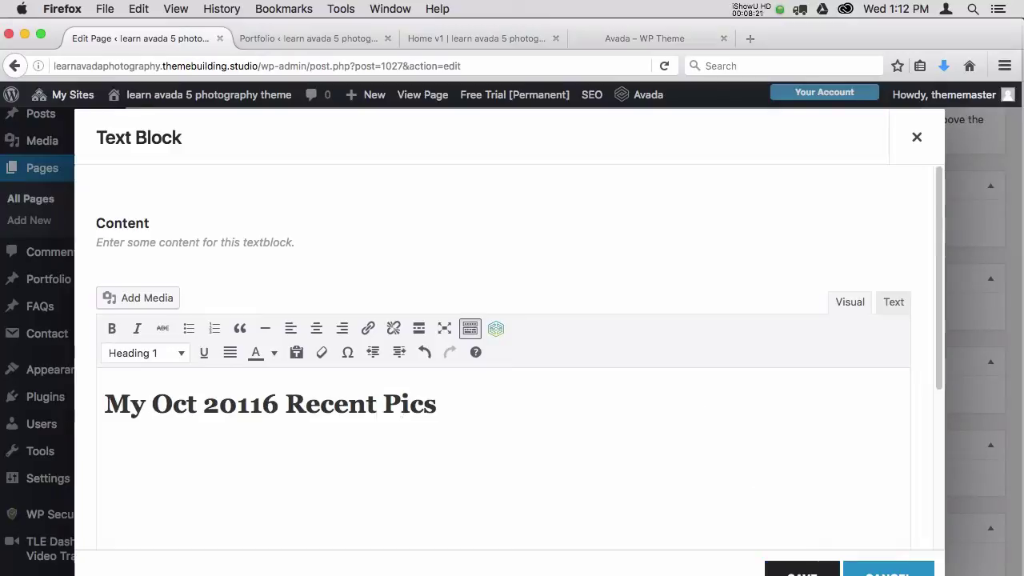
{"action": "left_click", "coordinate": [801, 572]}
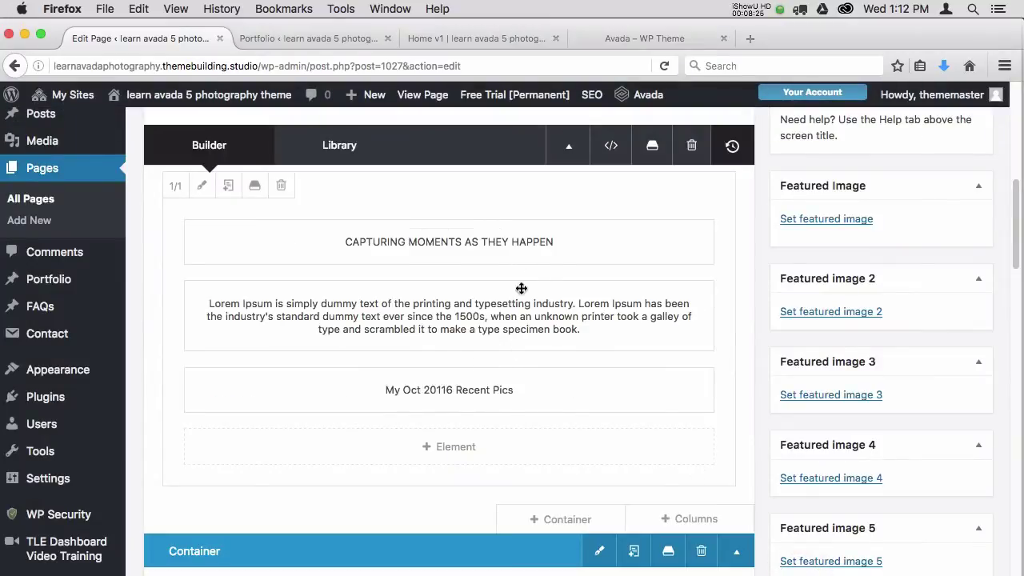
Step: Update the Home v1 page to store the builder changes
{"action": "scroll", "coordinate": [980, 224], "scroll_direction": "up", "scroll_amount": 9}
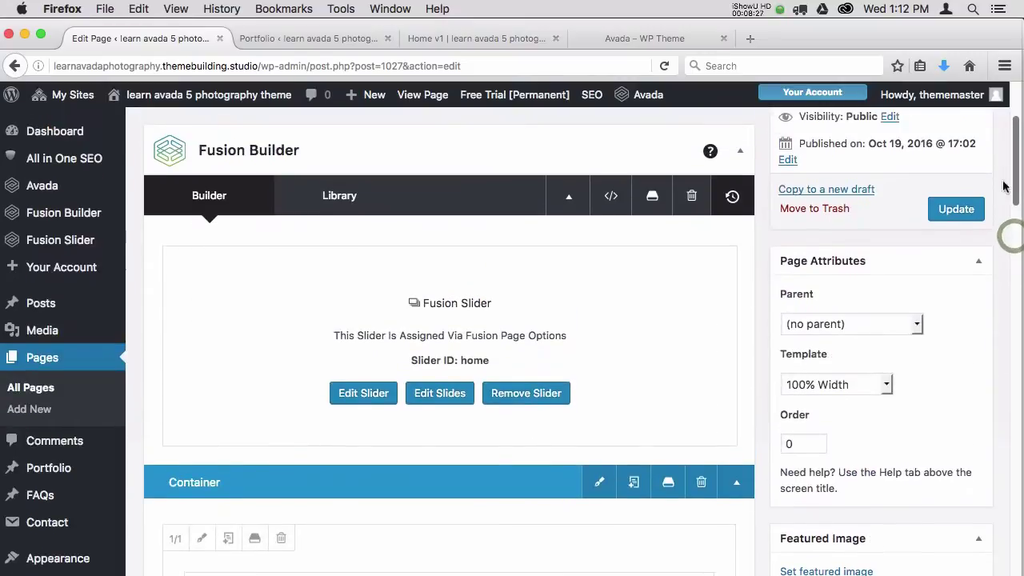
{"action": "left_click", "coordinate": [960, 211]}
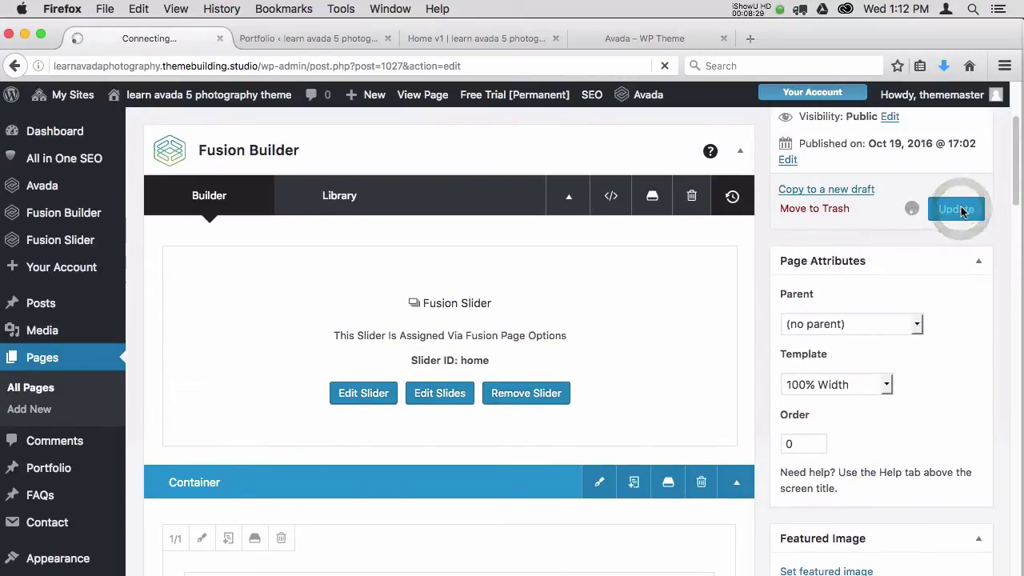
{"action": "scroll", "coordinate": [1012, 181], "scroll_direction": "up", "scroll_amount": 4}
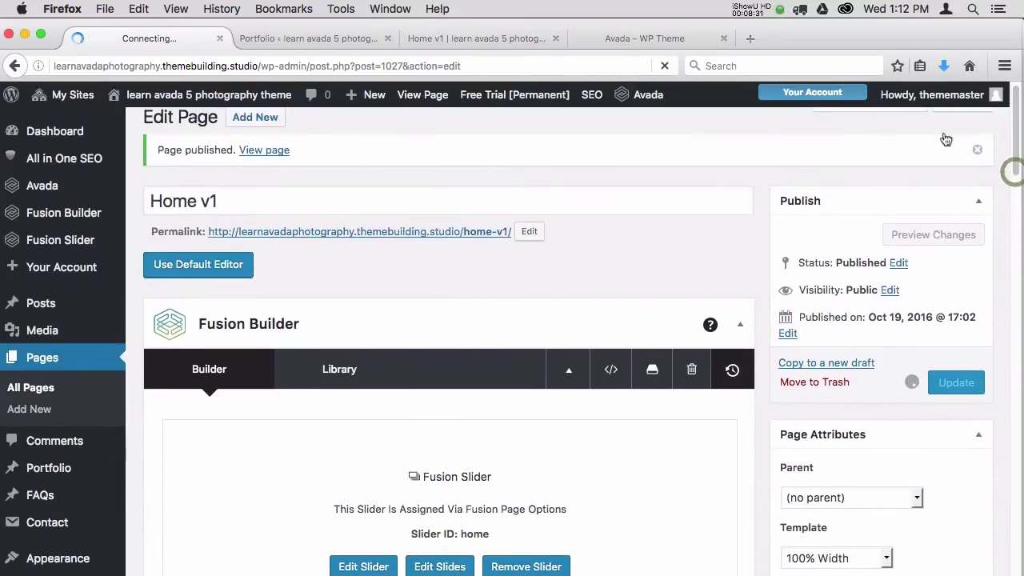
Step: Close the outdated Home v1 preview and open a fresh preview of the updated page
{"action": "left_click", "coordinate": [474, 37]}
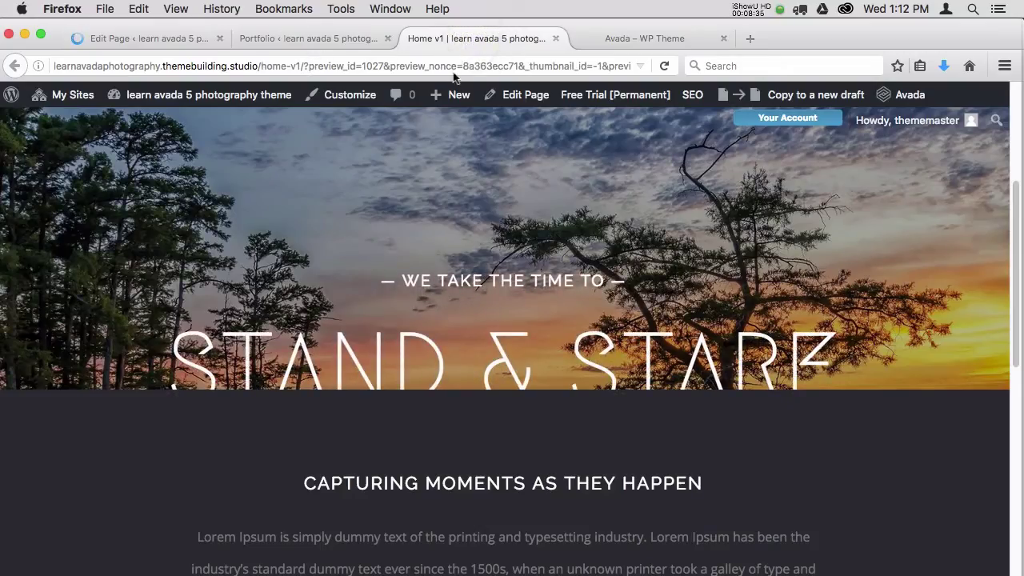
{"action": "left_click", "coordinate": [555, 38]}
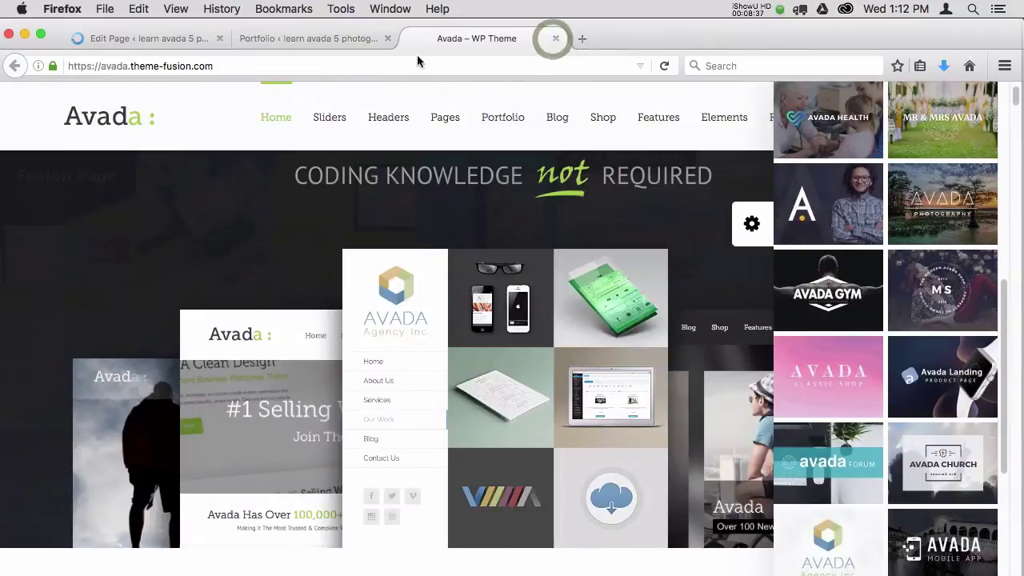
{"action": "left_click", "coordinate": [151, 38]}
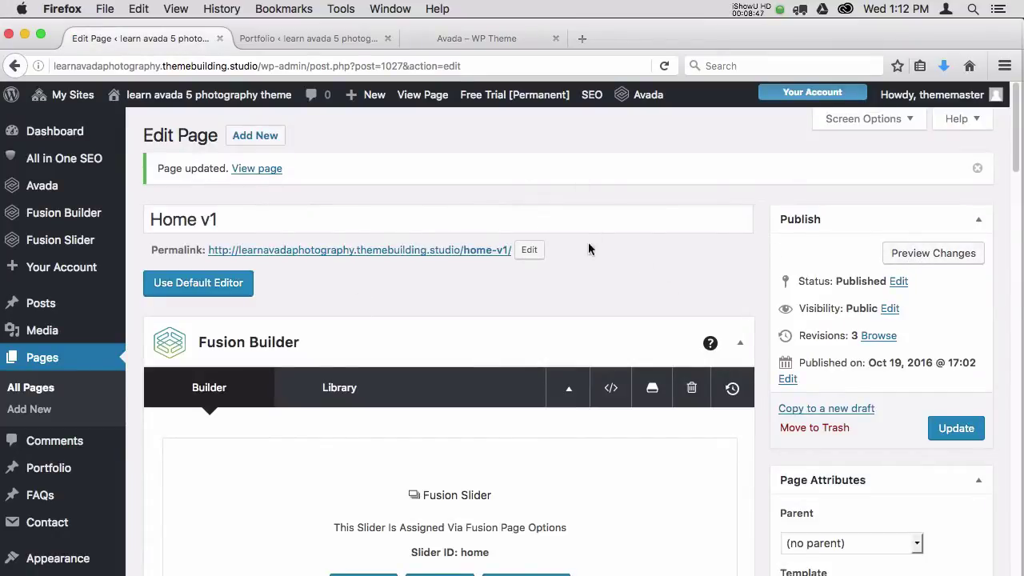
{"action": "left_click", "coordinate": [928, 262]}
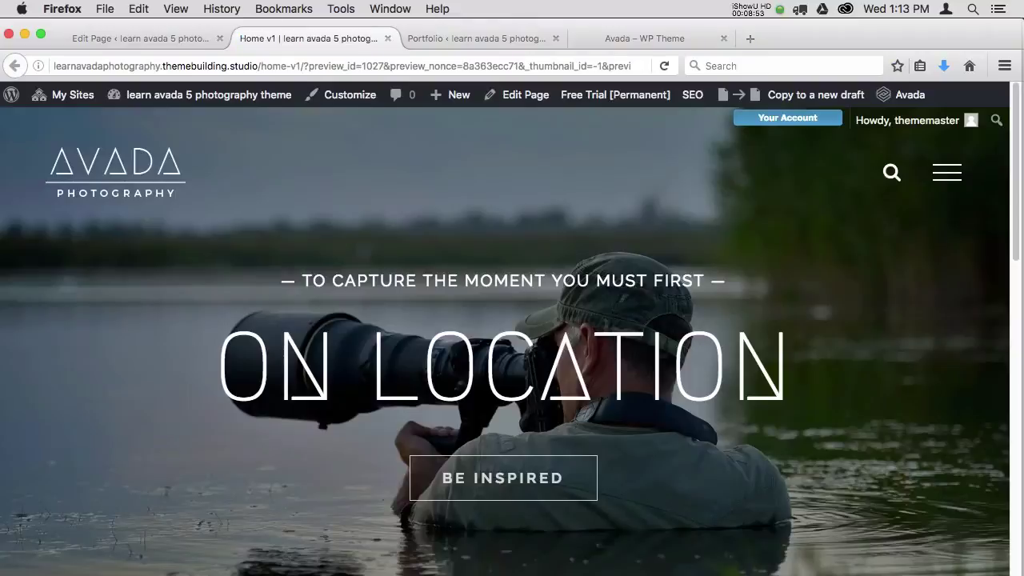
Step: Check the "My Oct 20116 Recent Pics" heading in the Home v1 preview and close the preview
{"action": "left_click_drag", "start_coordinate": [1017, 174], "coordinate": [1020, 352]}
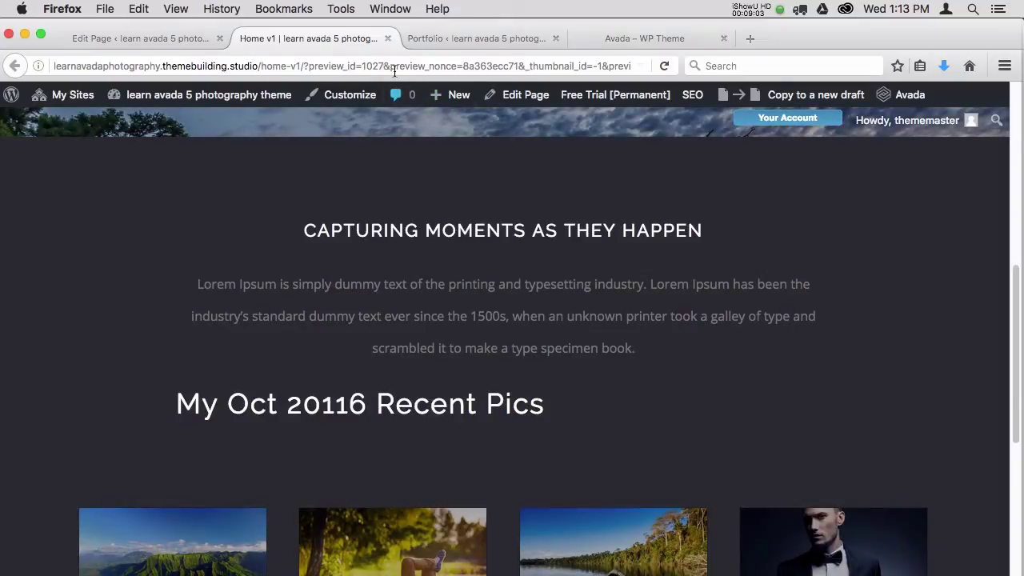
{"action": "left_click", "coordinate": [387, 39]}
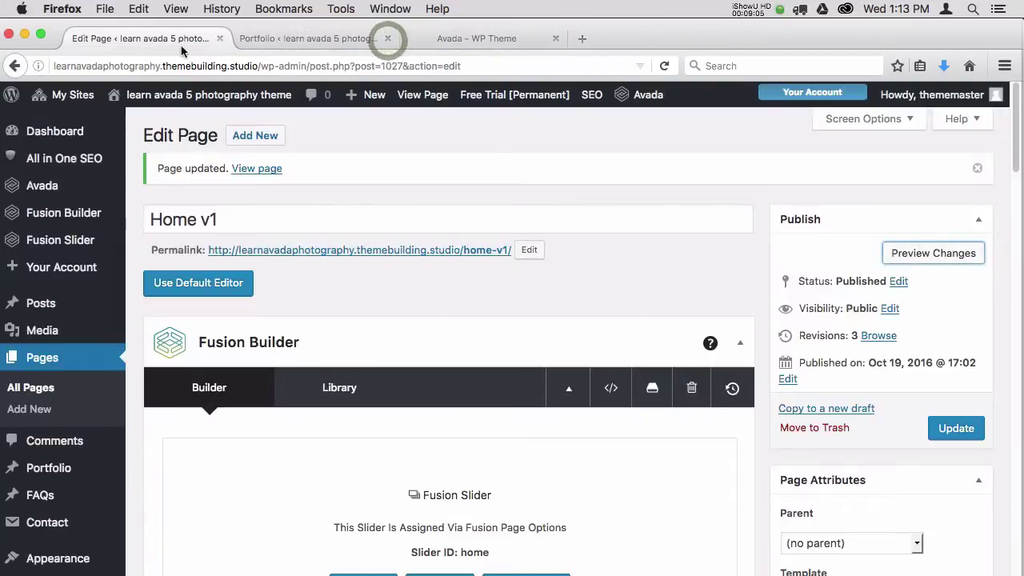
Step: Delete the "My Oct 20116 Recent Pics" text block from the Home v1 builder layout and update the page
{"action": "left_click_drag", "start_coordinate": [1012, 172], "coordinate": [1010, 251]}
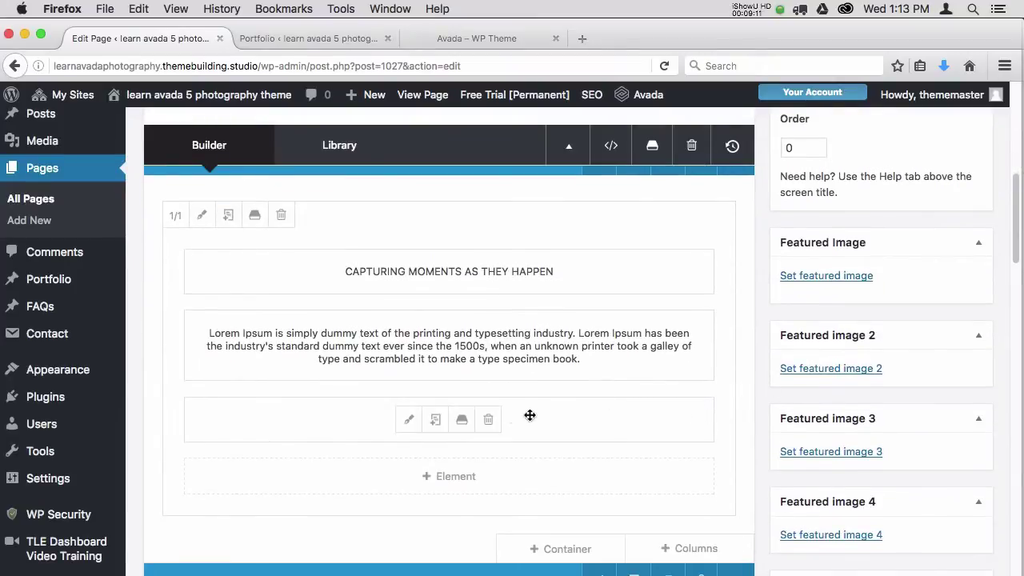
{"action": "left_click", "coordinate": [489, 424]}
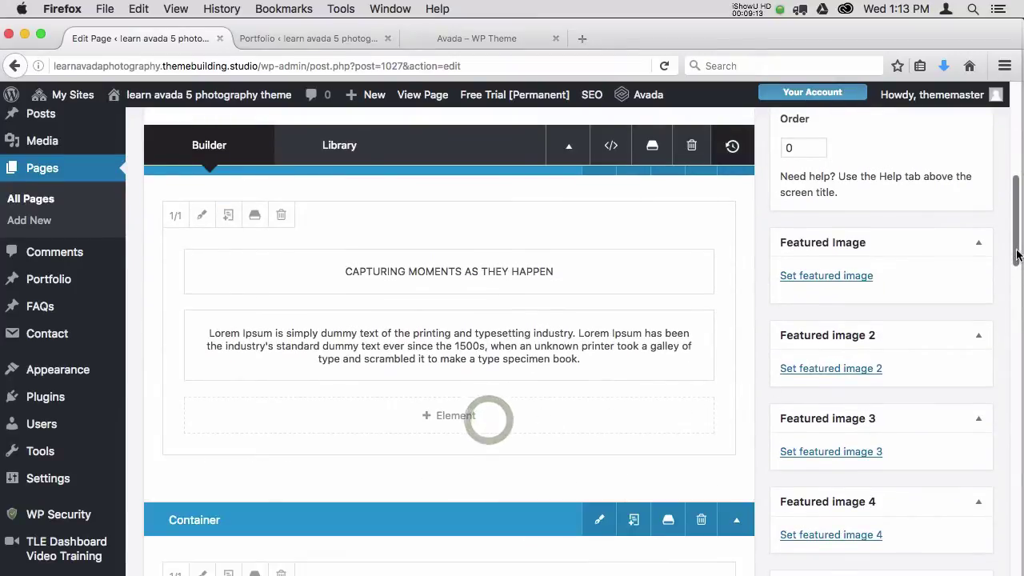
{"action": "left_click_drag", "start_coordinate": [1013, 251], "coordinate": [1018, 194]}
{"action": "left_click", "coordinate": [951, 246]}
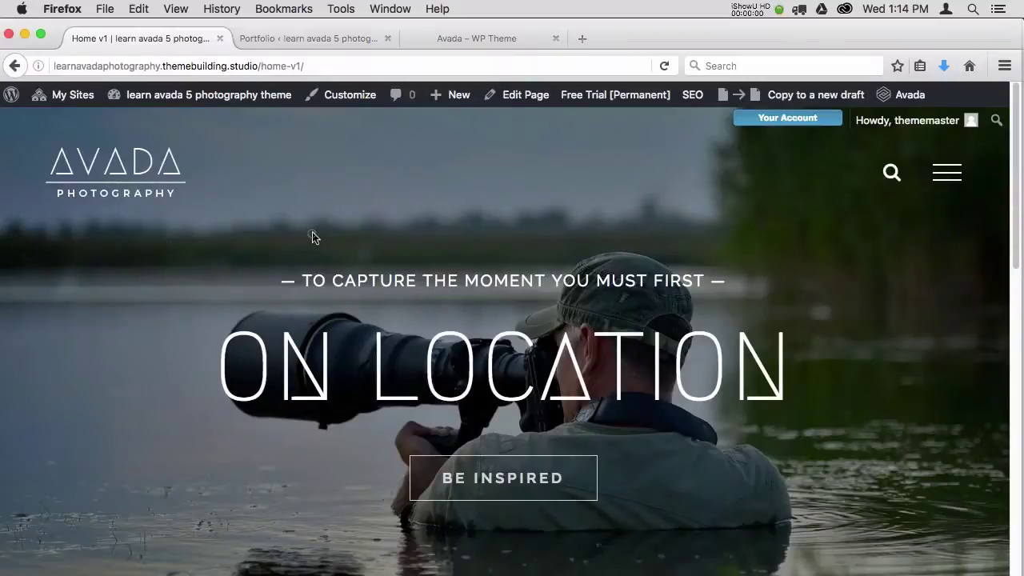
Step: View the entries of the site's navigation menu on the live Home v1 page and close the menu
{"action": "left_click", "coordinate": [312, 237]}
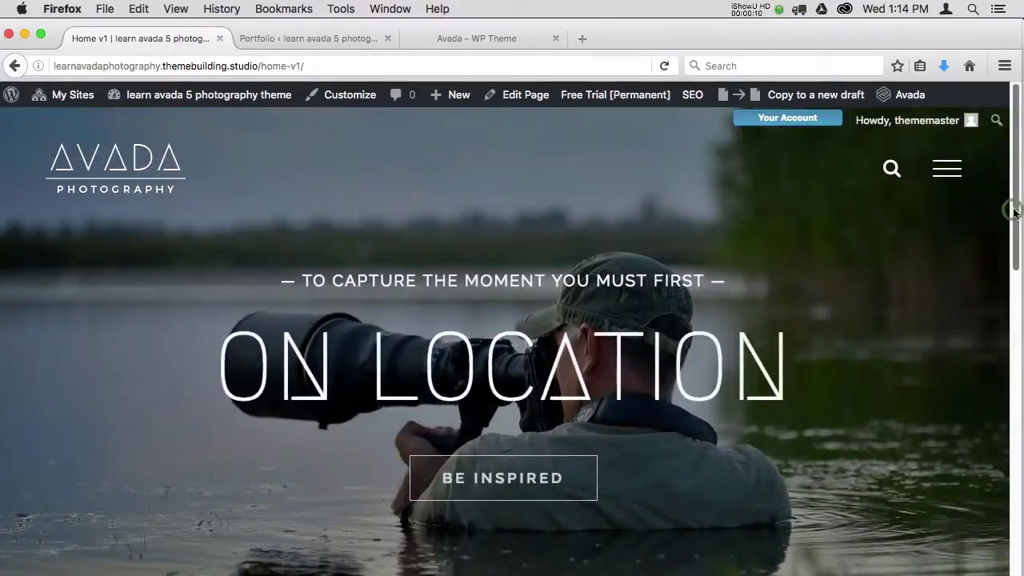
{"action": "left_click", "coordinate": [947, 175]}
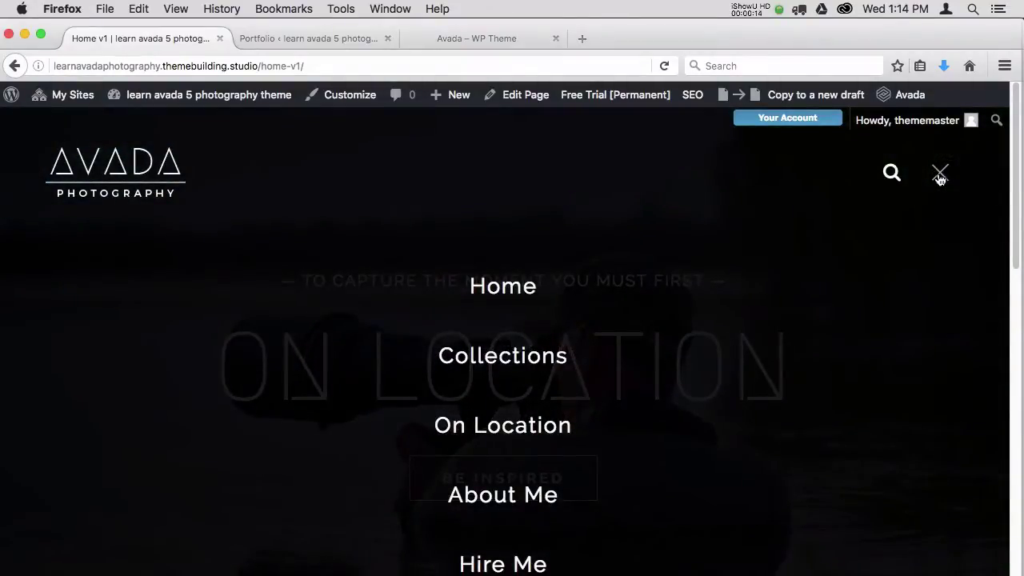
{"action": "left_click", "coordinate": [940, 176]}
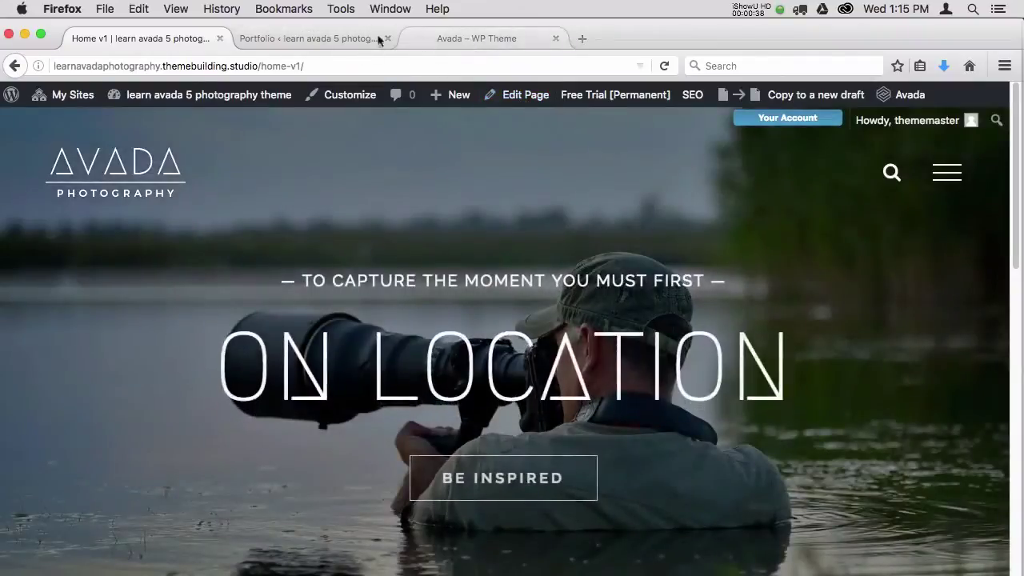
Step: Close the Portfolio list and open the live Home v1 page for editing
{"action": "left_click", "coordinate": [320, 38]}
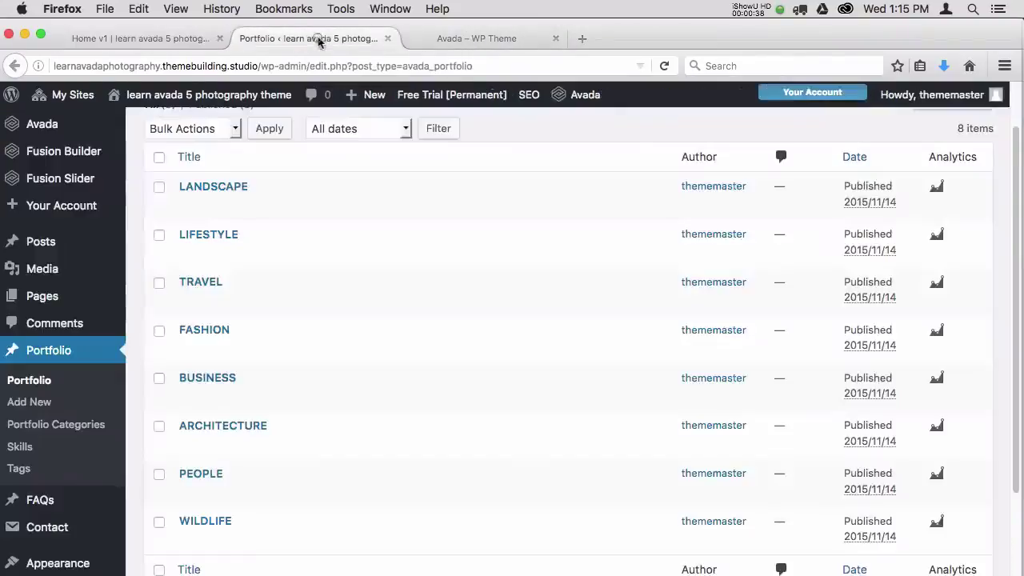
{"action": "left_click", "coordinate": [387, 39]}
{"action": "left_click", "coordinate": [164, 40]}
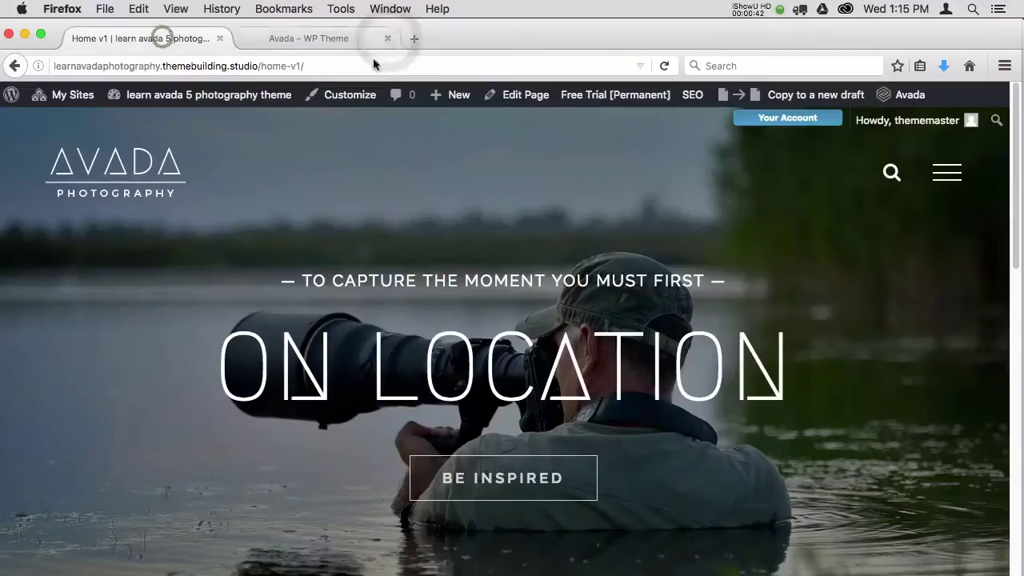
{"action": "left_click", "coordinate": [529, 96]}
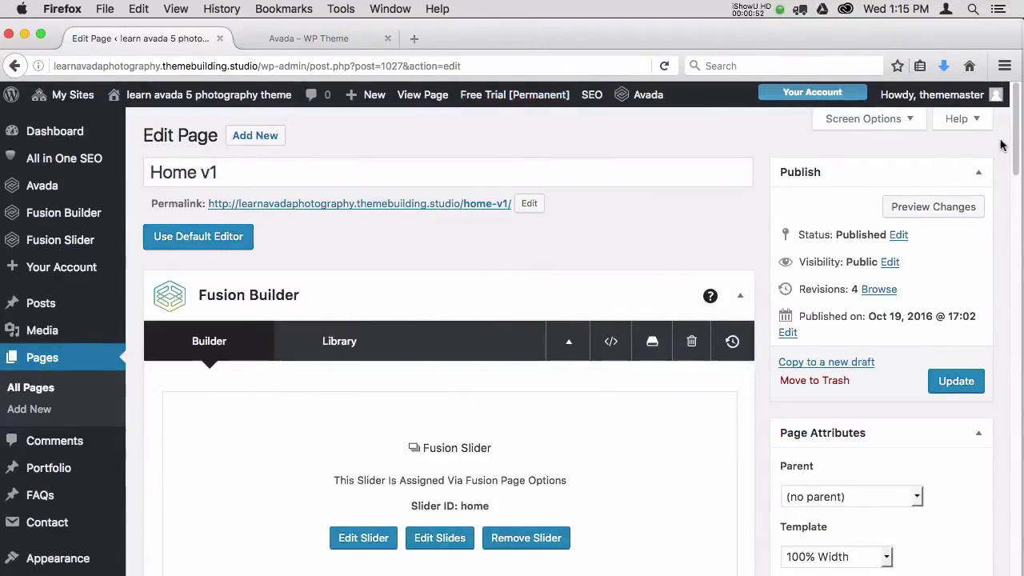
Step: Review the Fusion Slider block in the Home v1 builder and the slider settings in Fusion Page Options
{"action": "left_click_drag", "start_coordinate": [1015, 147], "coordinate": [1019, 176]}
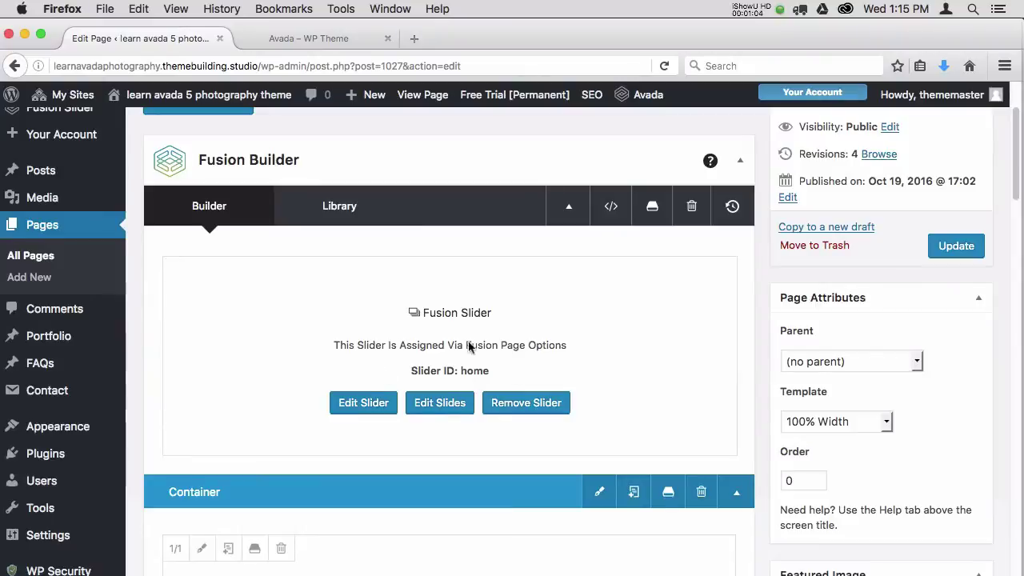
{"action": "left_click_drag", "start_coordinate": [1020, 169], "coordinate": [1006, 374]}
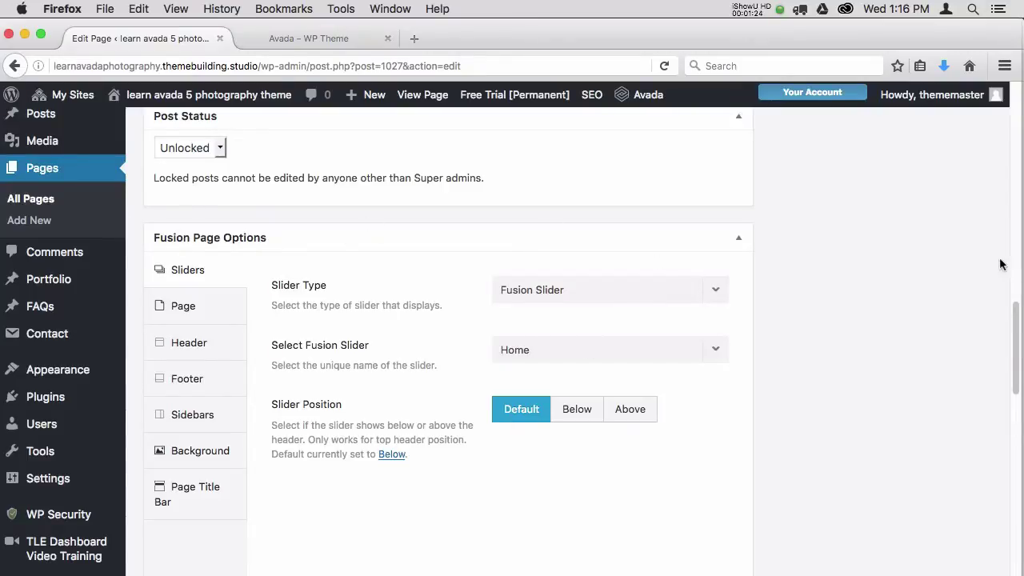
{"action": "scroll", "coordinate": [1013, 313], "scroll_direction": "up", "scroll_amount": 5}
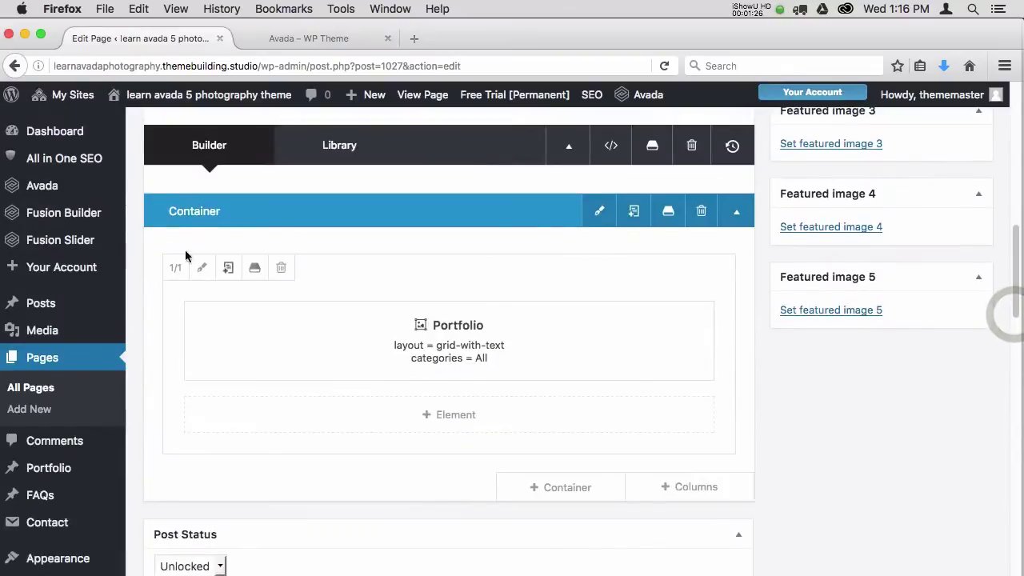
{"action": "mouse_move", "coordinate": [92, 232]}
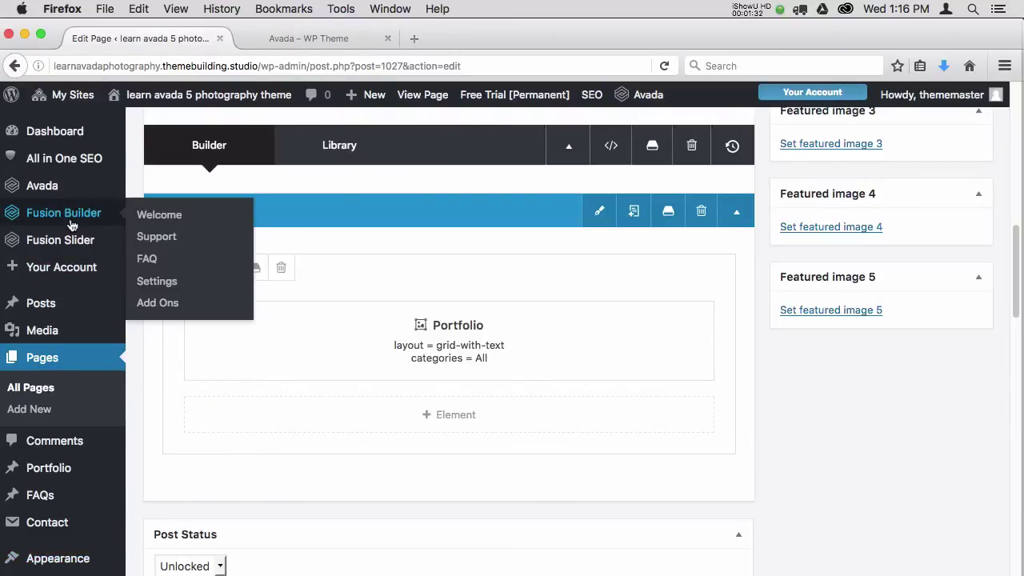
{"action": "mouse_move", "coordinate": [63, 246]}
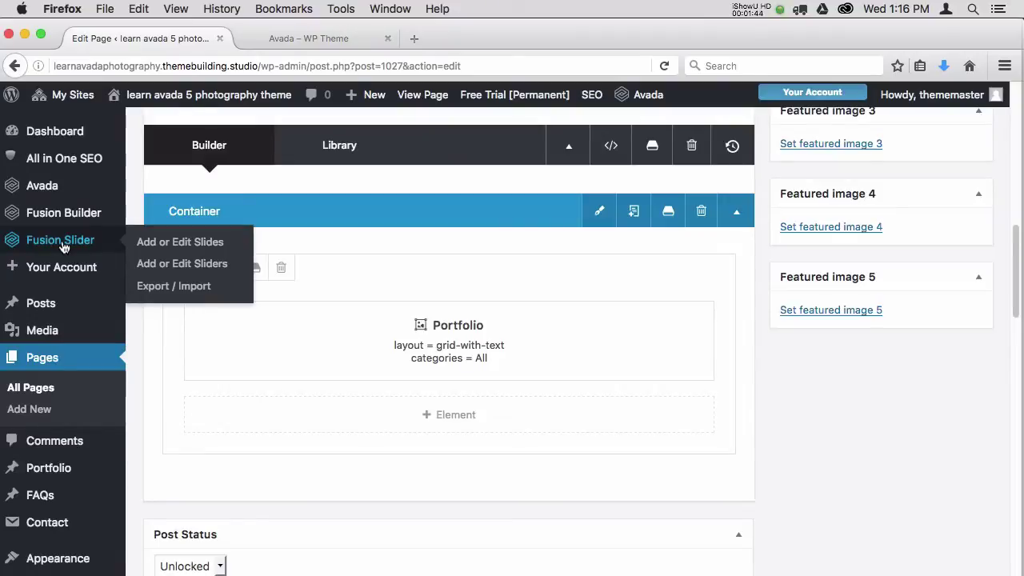
{"action": "left_click", "coordinate": [848, 421]}
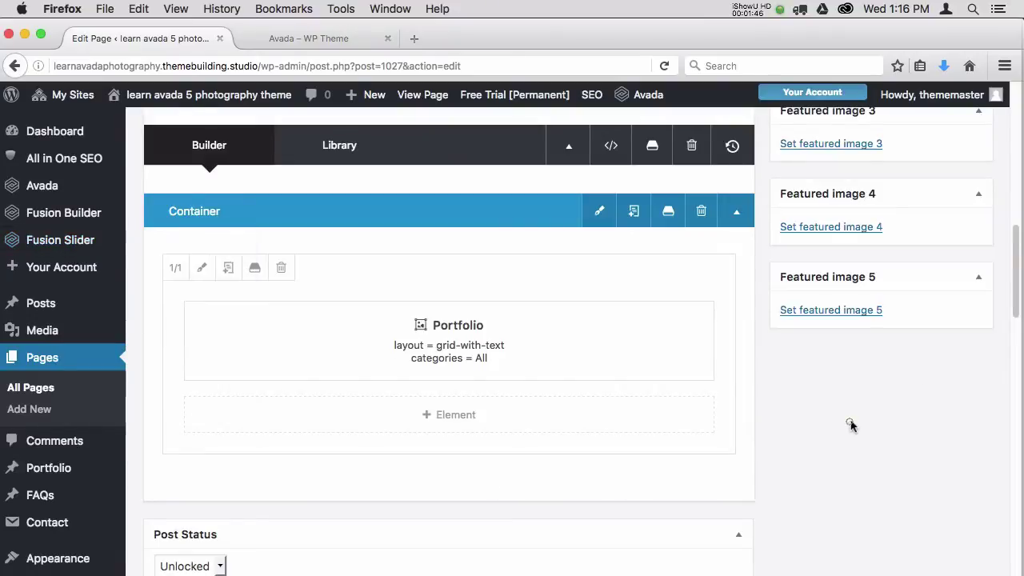
Step: Look through the sliders offered for Select Fusion Slider in Fusion Page Options and keep Home selected
{"action": "left_click_drag", "start_coordinate": [1015, 320], "coordinate": [1010, 384]}
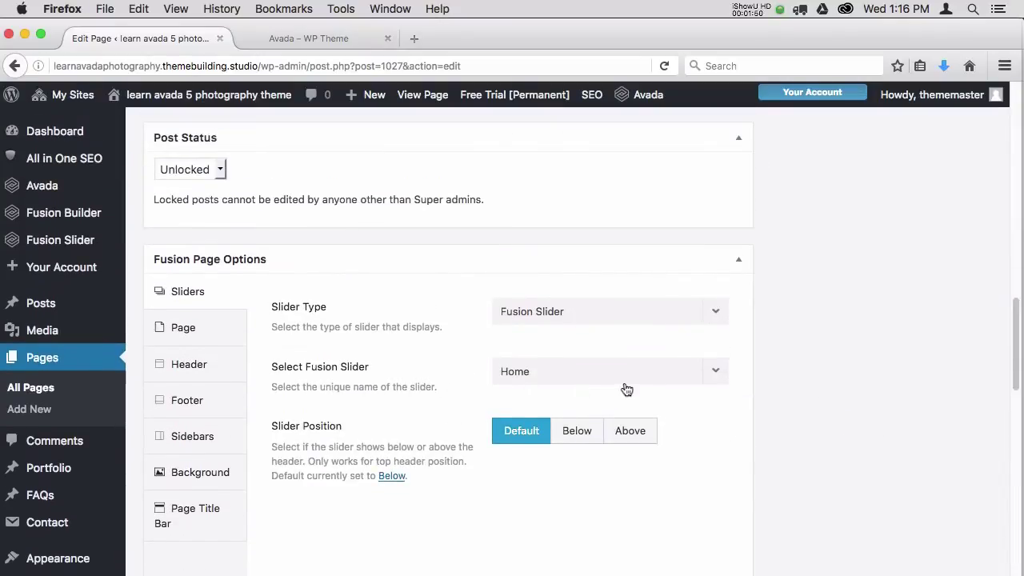
{"action": "left_click", "coordinate": [708, 372]}
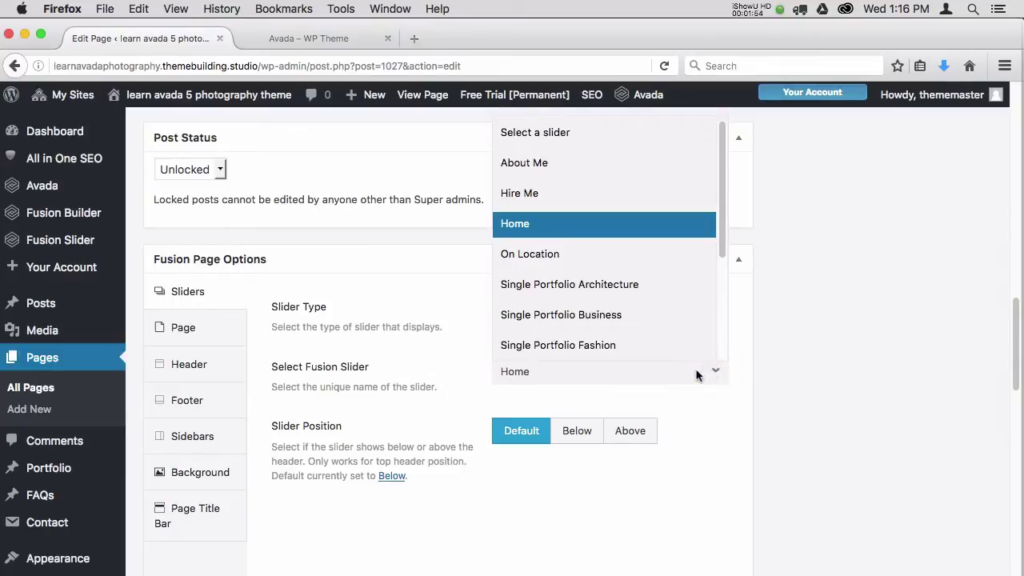
{"action": "left_click", "coordinate": [824, 388]}
Step: Open the Fusion Slides list in a separate browser tab and switch to it
{"action": "left_click_drag", "start_coordinate": [1015, 357], "coordinate": [1007, 300]}
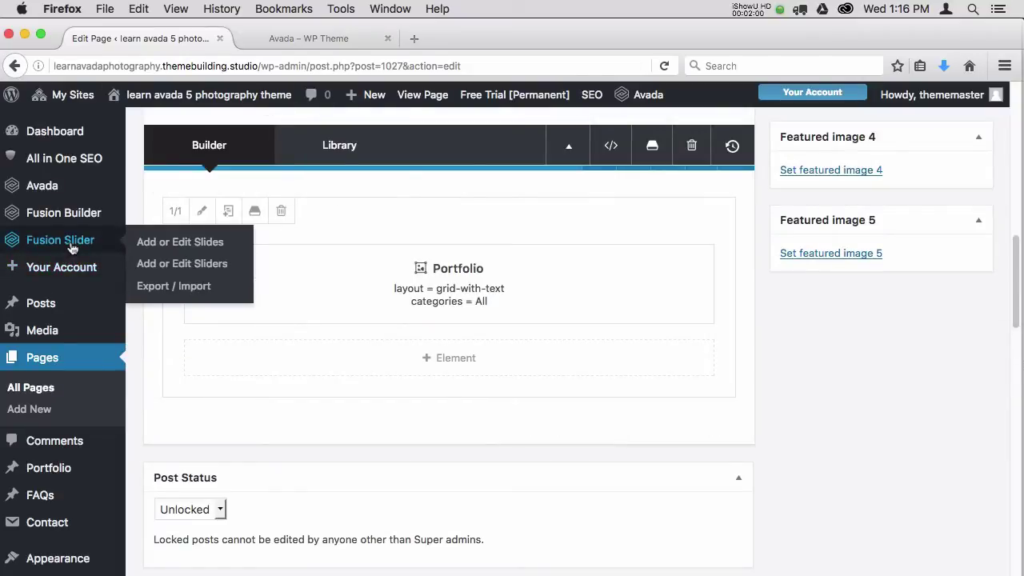
{"action": "right_click", "coordinate": [153, 245]}
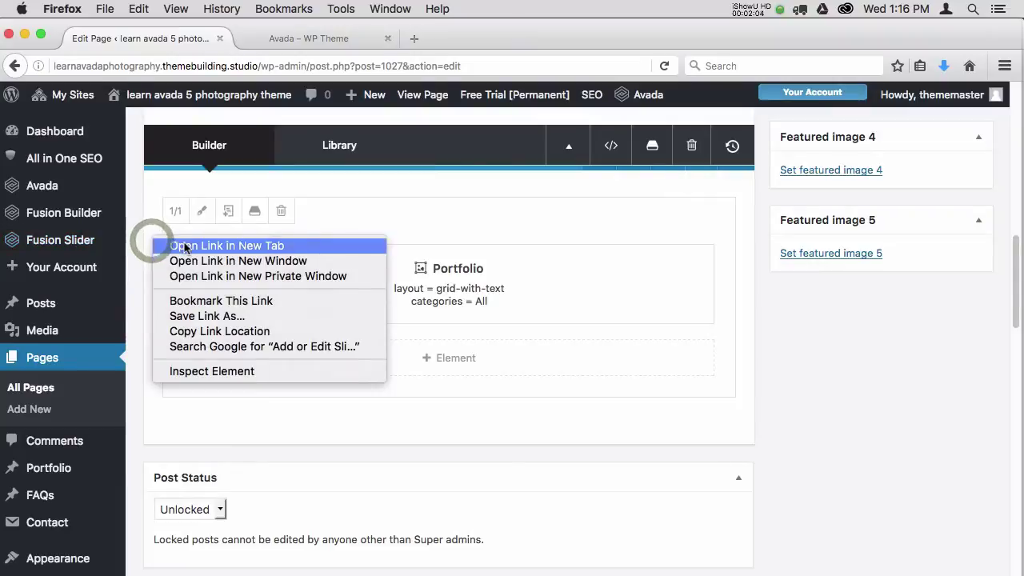
{"action": "left_click", "coordinate": [168, 243]}
{"action": "left_click", "coordinate": [308, 38]}
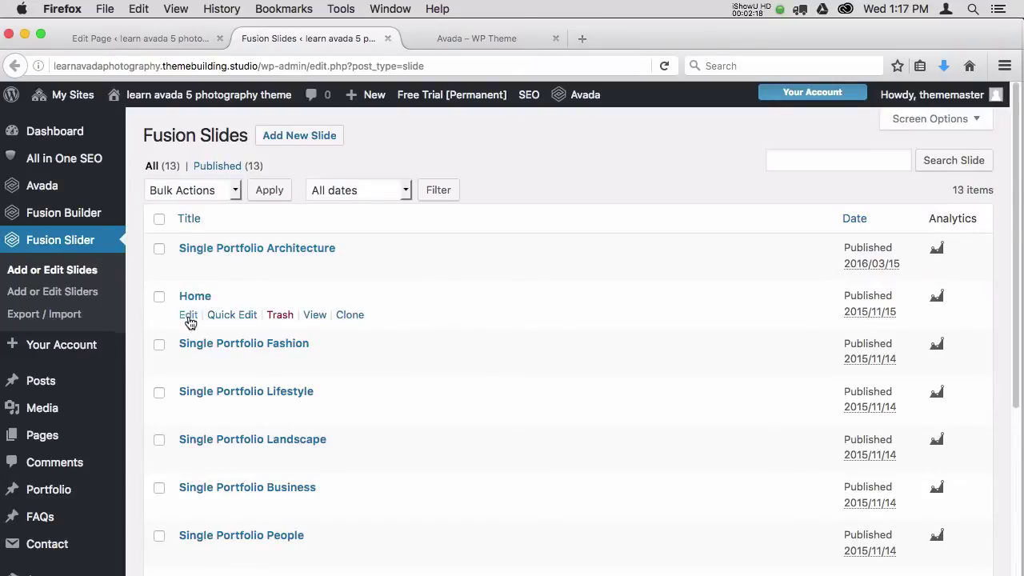
Step: Open the Home slide for editing and examine its slide options, slider assignment and featured image
{"action": "left_click", "coordinate": [189, 319]}
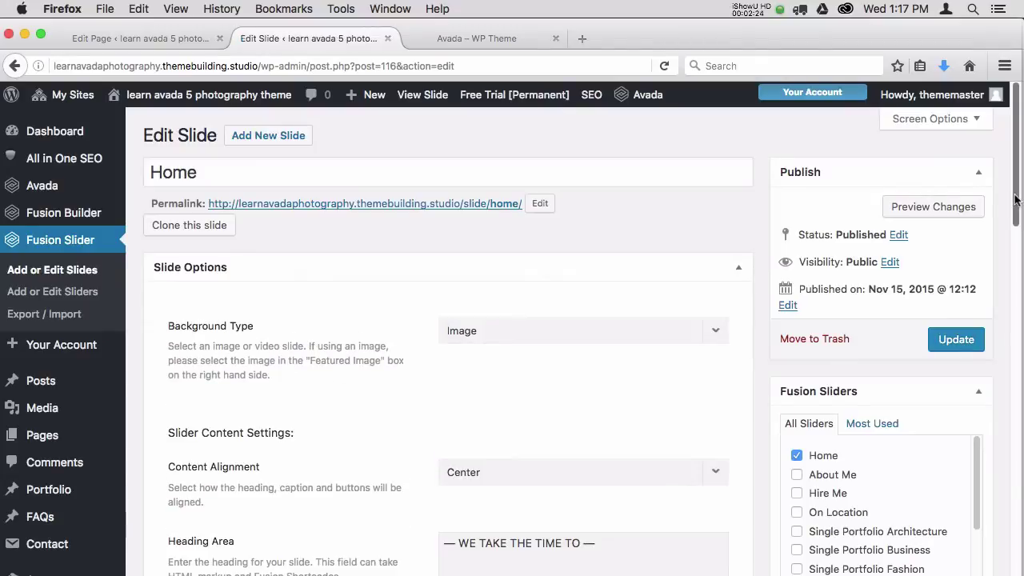
{"action": "left_click_drag", "start_coordinate": [1012, 196], "coordinate": [1016, 292]}
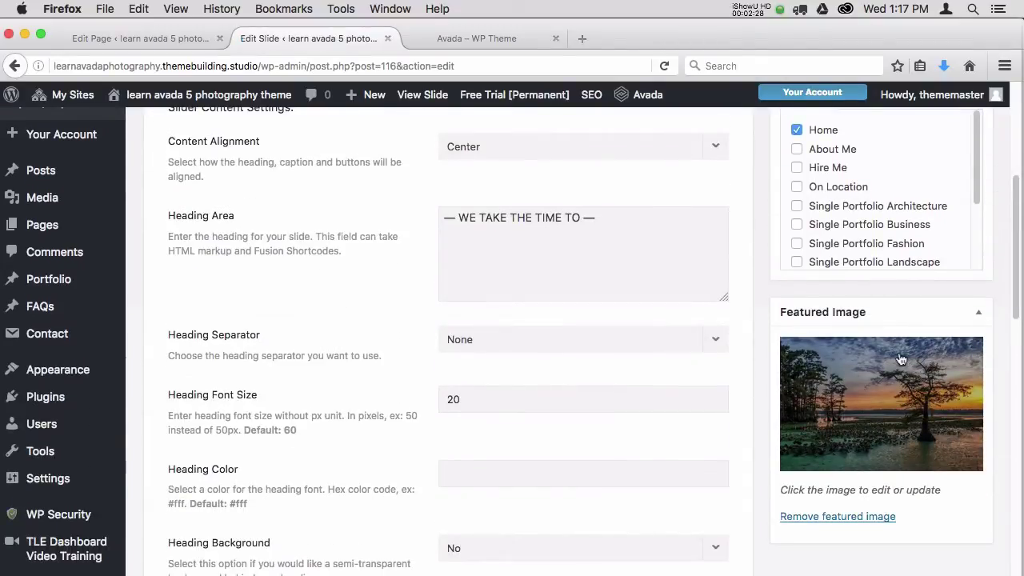
{"action": "left_click_drag", "start_coordinate": [1019, 265], "coordinate": [1015, 209]}
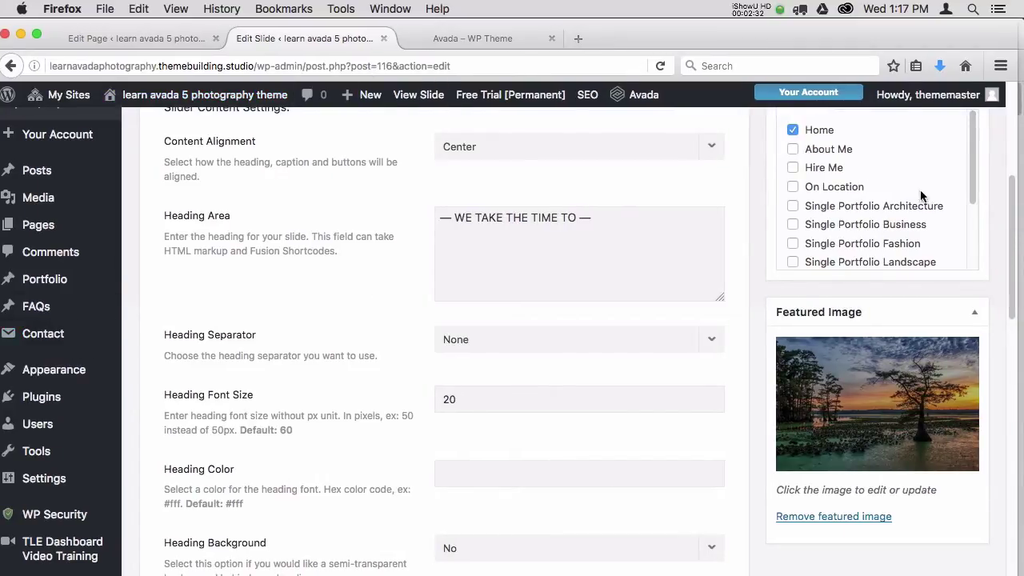
{"action": "left_click_drag", "start_coordinate": [1012, 242], "coordinate": [1010, 112]}
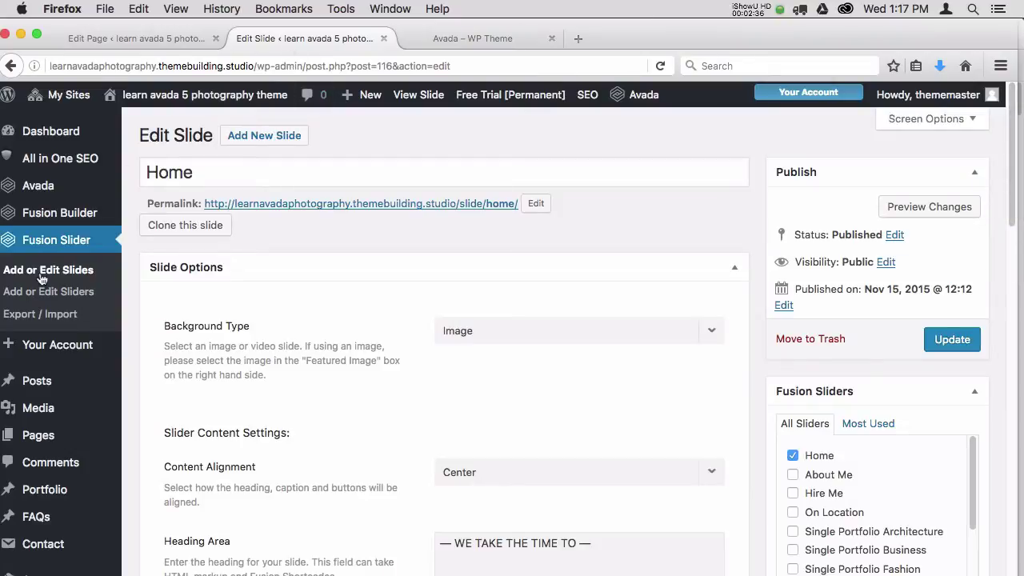
Step: Go through the Fusion Slides list to the Fusion Sliders page and review its existing sliders
{"action": "left_click", "coordinate": [56, 242]}
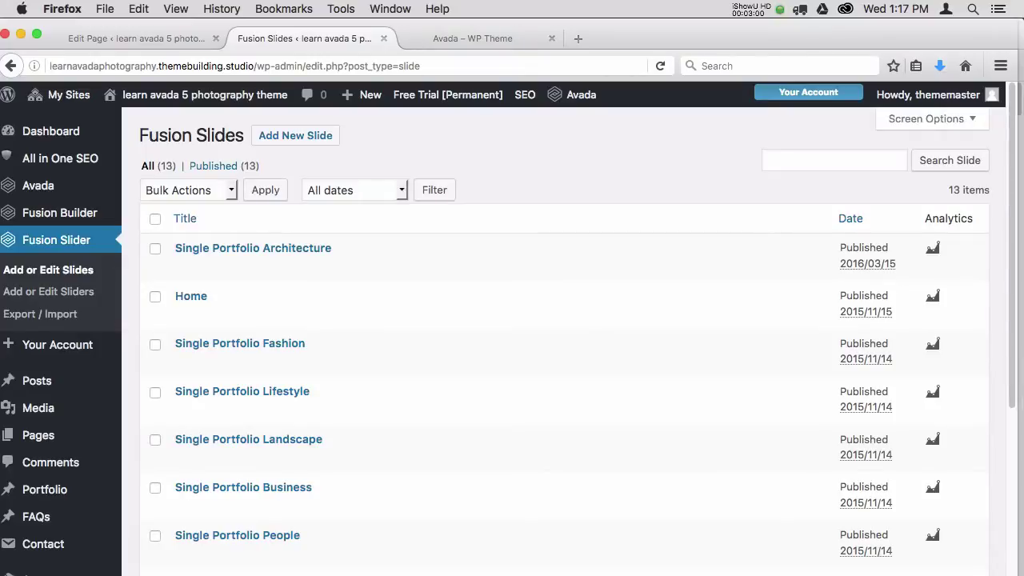
{"action": "left_click", "coordinate": [68, 294]}
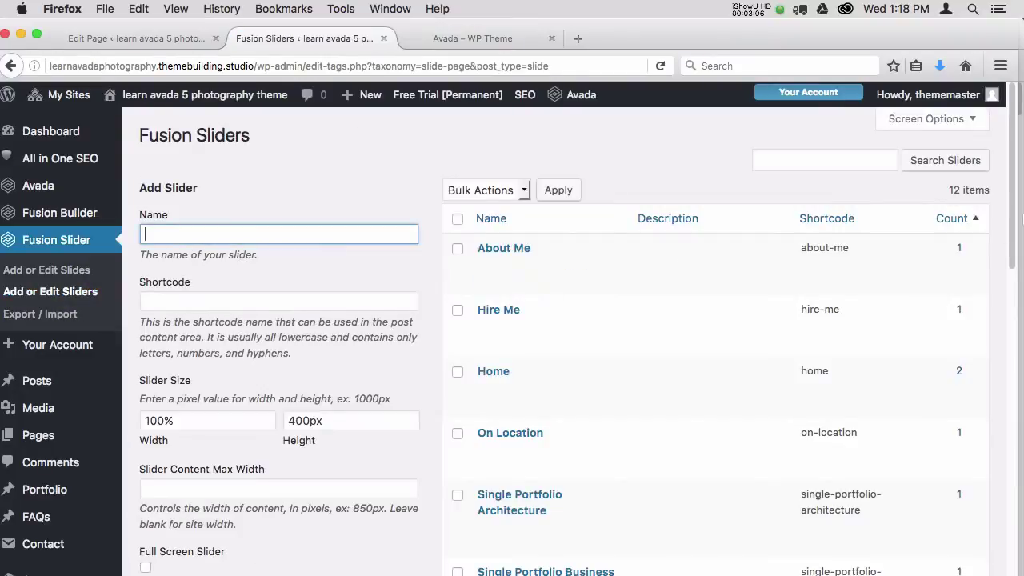
{"action": "scroll", "coordinate": [1009, 226], "scroll_direction": "down", "scroll_amount": 4}
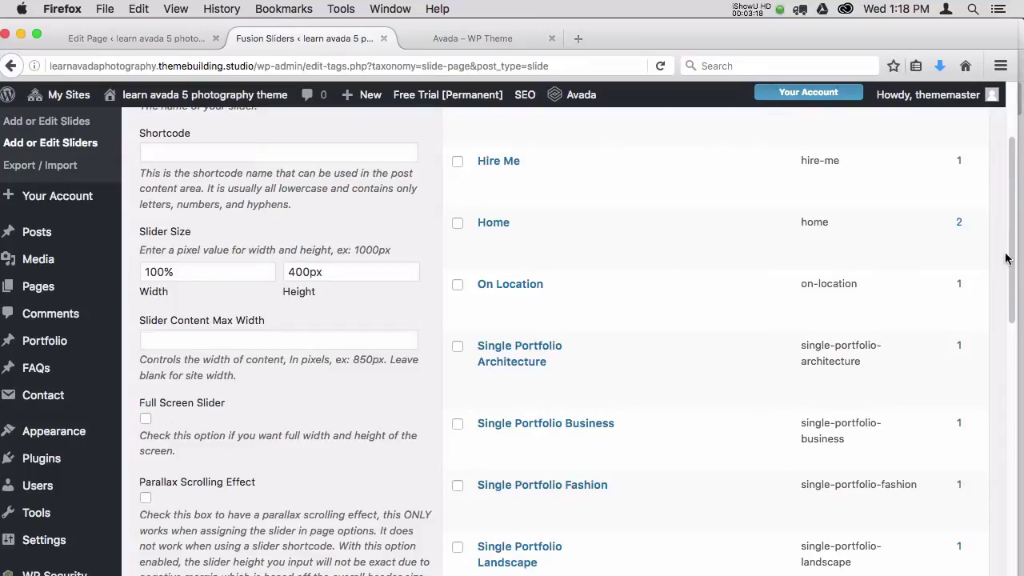
{"action": "mouse_move", "coordinate": [1012, 266]}
{"action": "left_mouse_down"}
{"action": "mouse_move", "coordinate": [1016, 364]}
{"action": "mouse_move", "coordinate": [1009, 227]}
{"action": "mouse_move", "coordinate": [1008, 249]}
{"action": "left_mouse_up"}
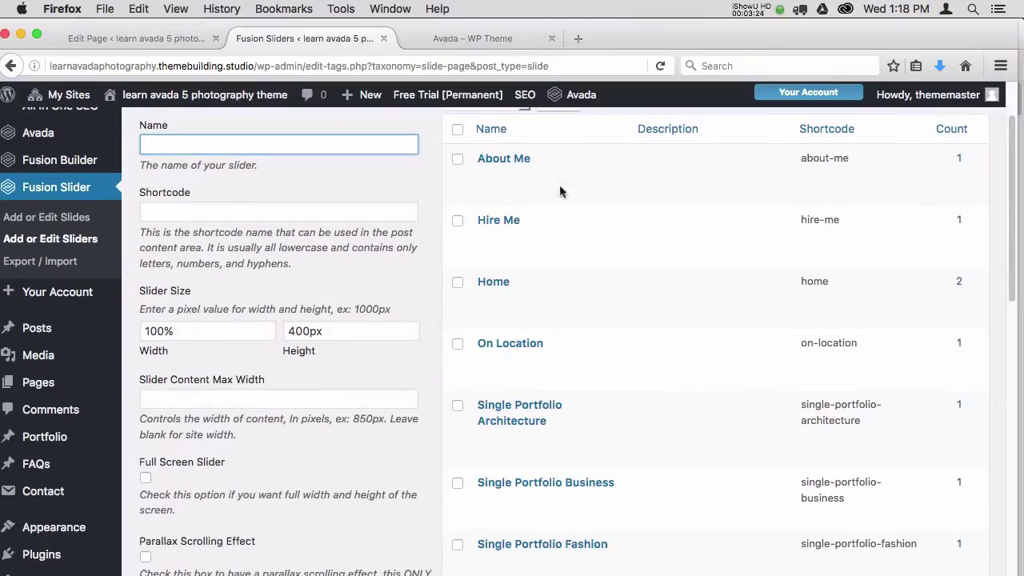
{"action": "mouse_move", "coordinate": [578, 176]}
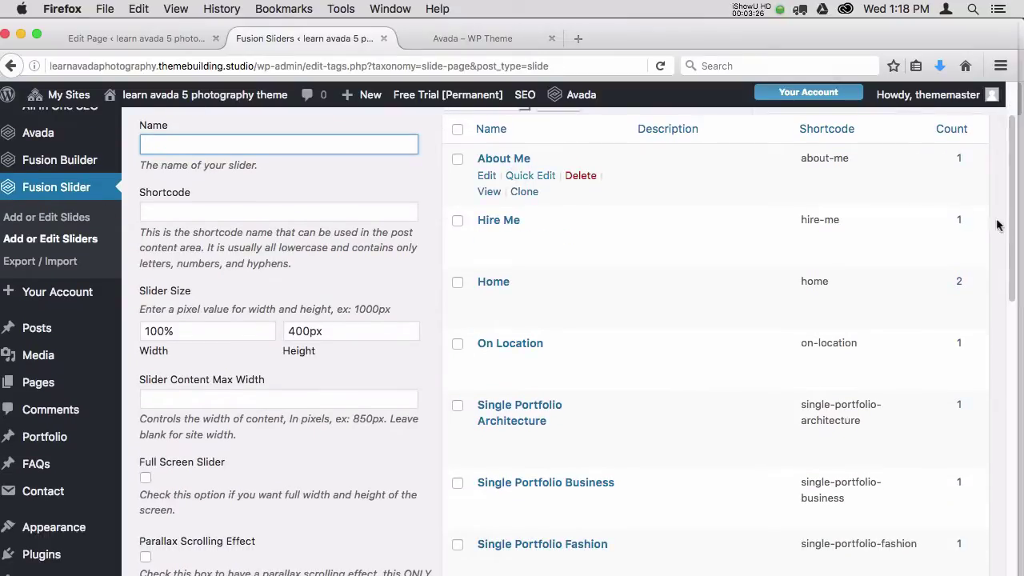
{"action": "left_click_drag", "start_coordinate": [1009, 222], "coordinate": [1012, 225]}
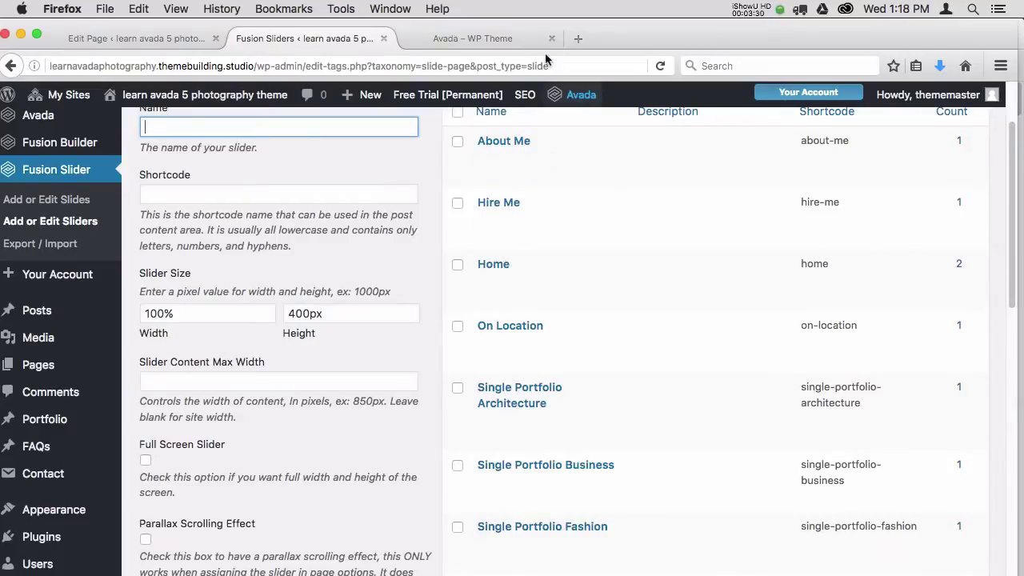
Step: Return to the page being edited and look through the Select Fusion Slider choices in Fusion Page Options, keeping Home selected
{"action": "left_click", "coordinate": [180, 38]}
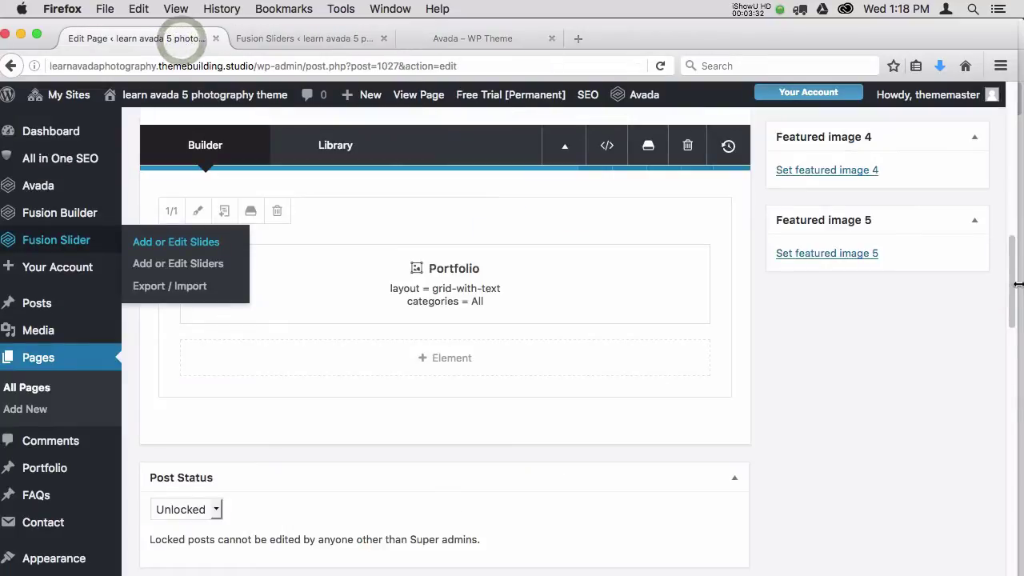
{"action": "left_click_drag", "start_coordinate": [1011, 284], "coordinate": [1019, 368]}
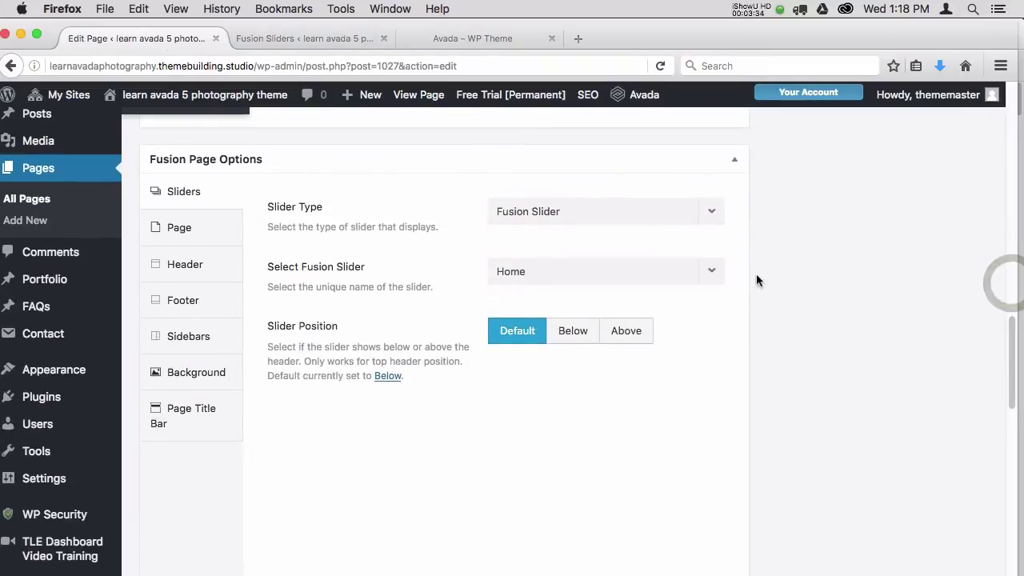
{"action": "left_click", "coordinate": [711, 271]}
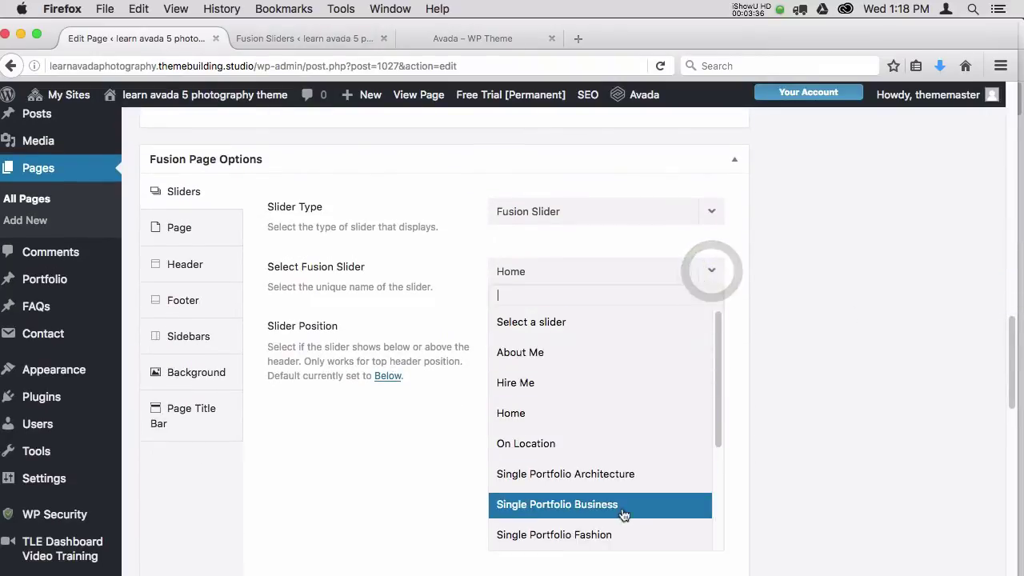
{"action": "left_click", "coordinate": [670, 179]}
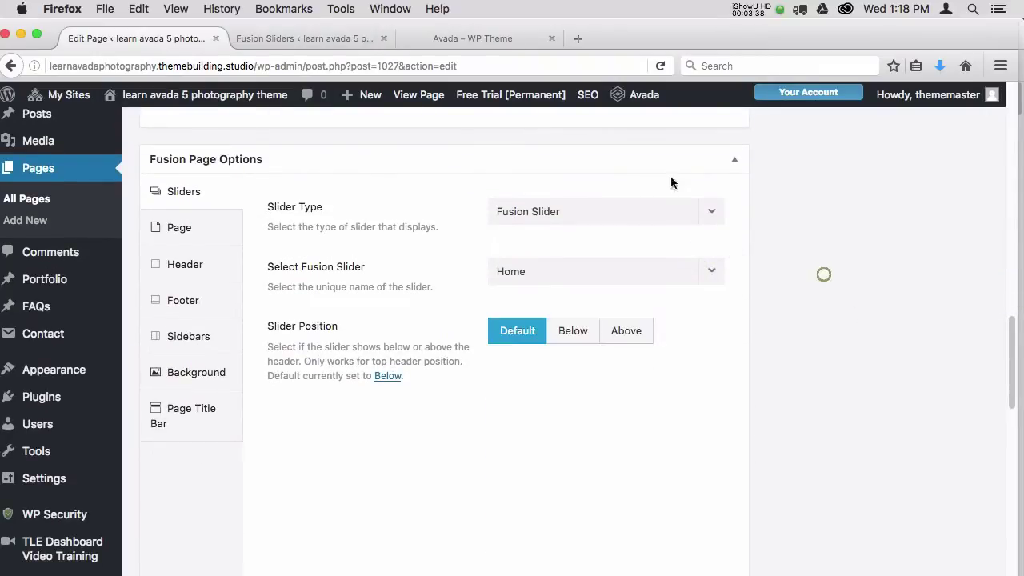
Step: Open the About Me slider from the Fusion Sliders page, examine its size, parallax and navigation settings, and return to the sliders list
{"action": "left_click", "coordinate": [308, 40]}
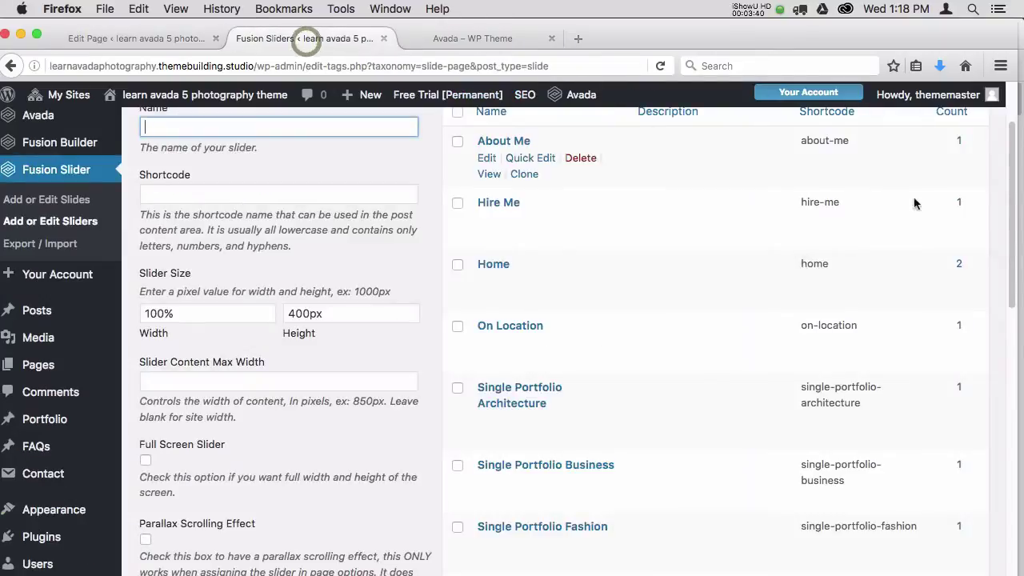
{"action": "left_click_drag", "start_coordinate": [1008, 215], "coordinate": [1010, 181]}
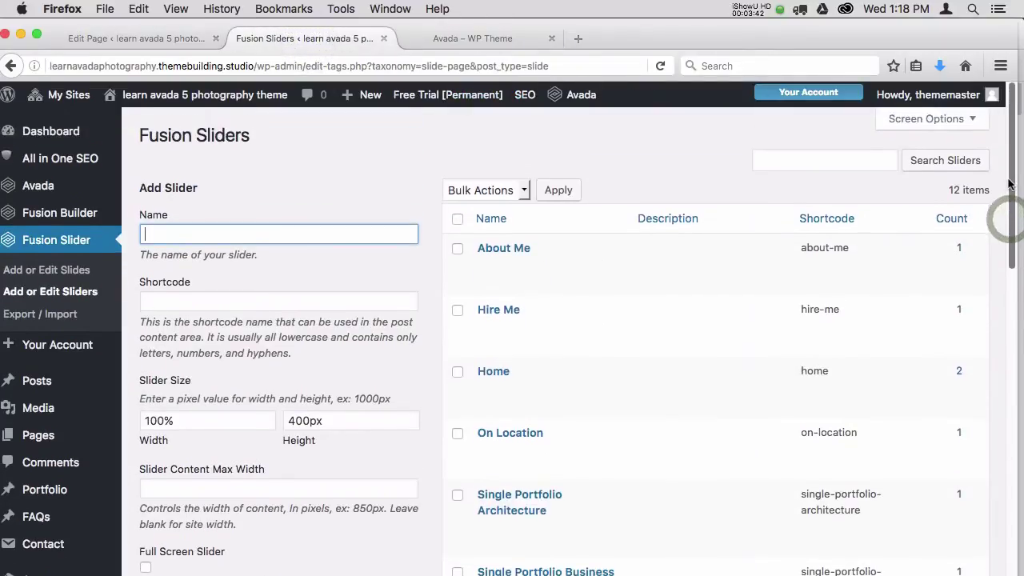
{"action": "left_click", "coordinate": [488, 266]}
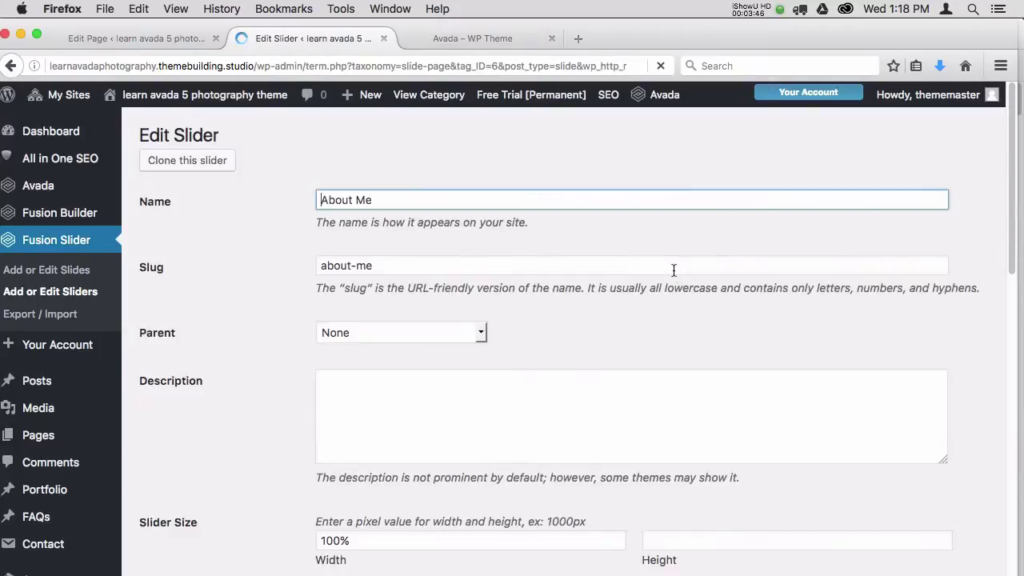
{"action": "left_click_drag", "start_coordinate": [1008, 218], "coordinate": [1018, 344]}
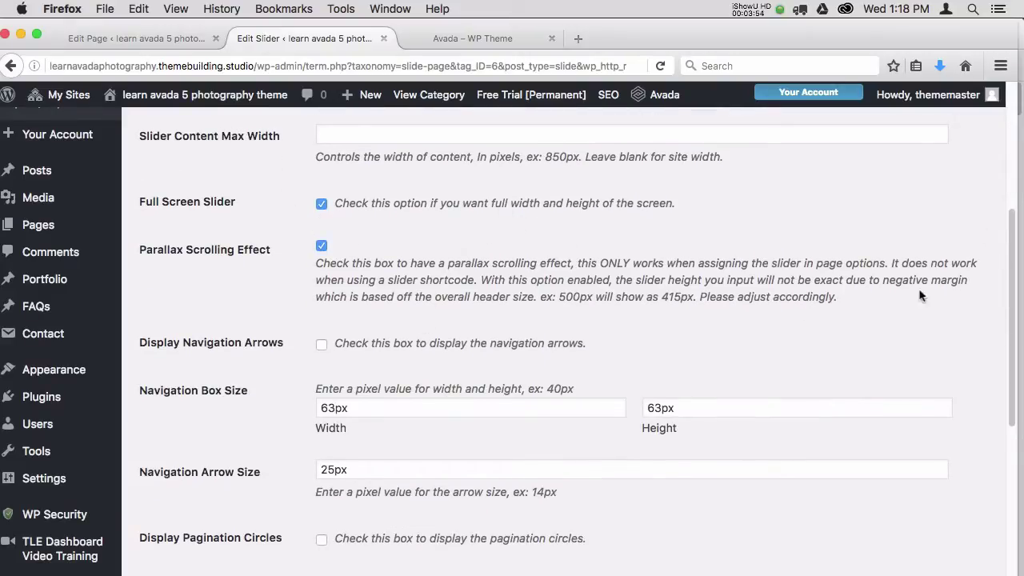
{"action": "left_click_drag", "start_coordinate": [1010, 264], "coordinate": [1011, 138]}
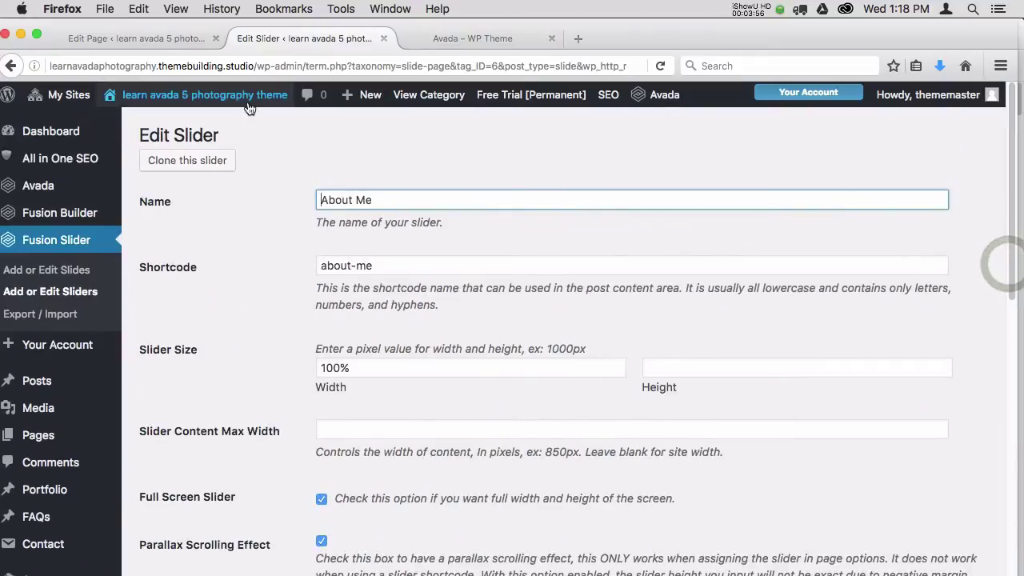
{"action": "left_click", "coordinate": [11, 65]}
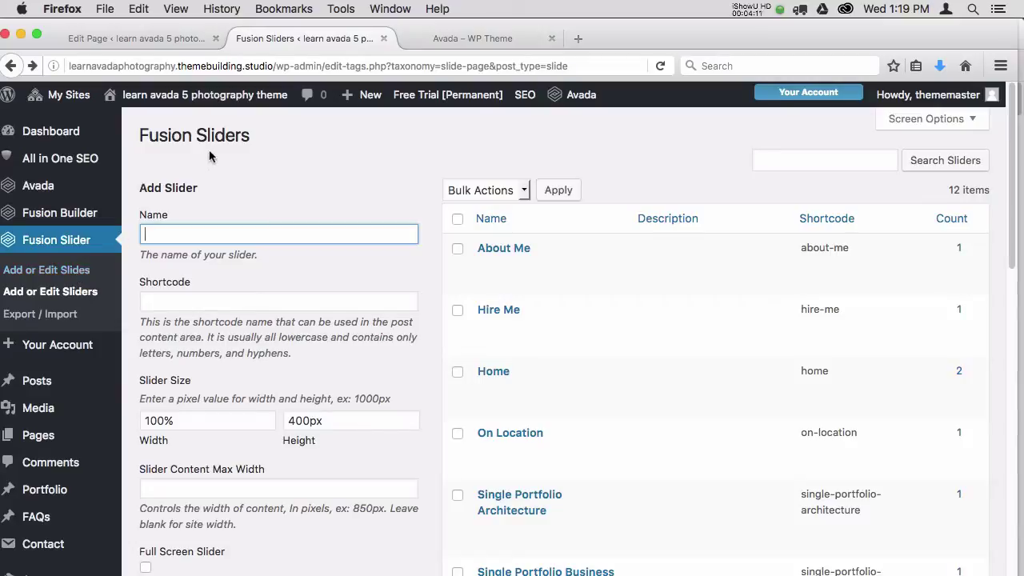
Step: Open the Home slide for editing from the Fusion Slides list and examine its title
{"action": "left_click", "coordinate": [80, 270]}
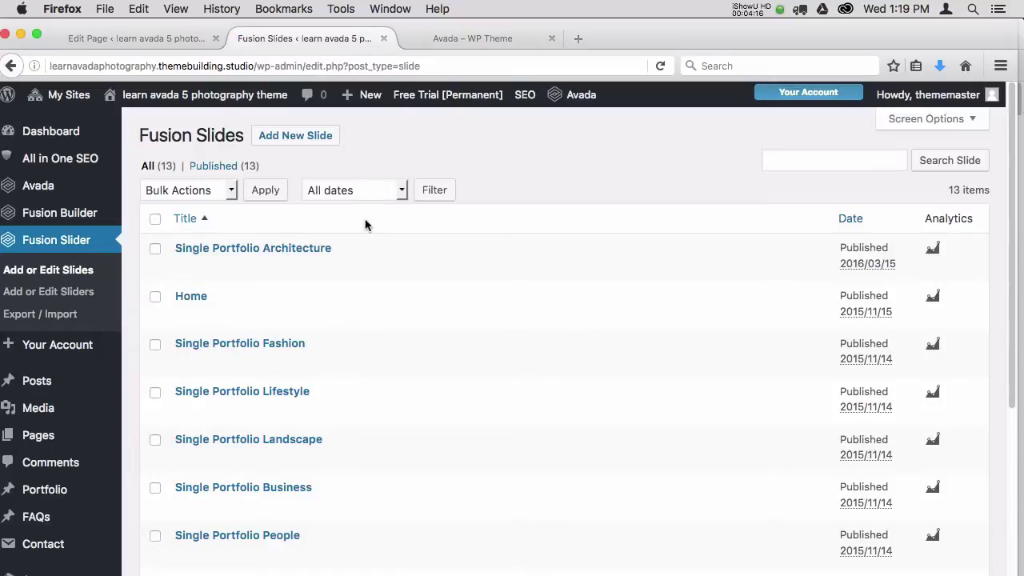
{"action": "mouse_move", "coordinate": [192, 297]}
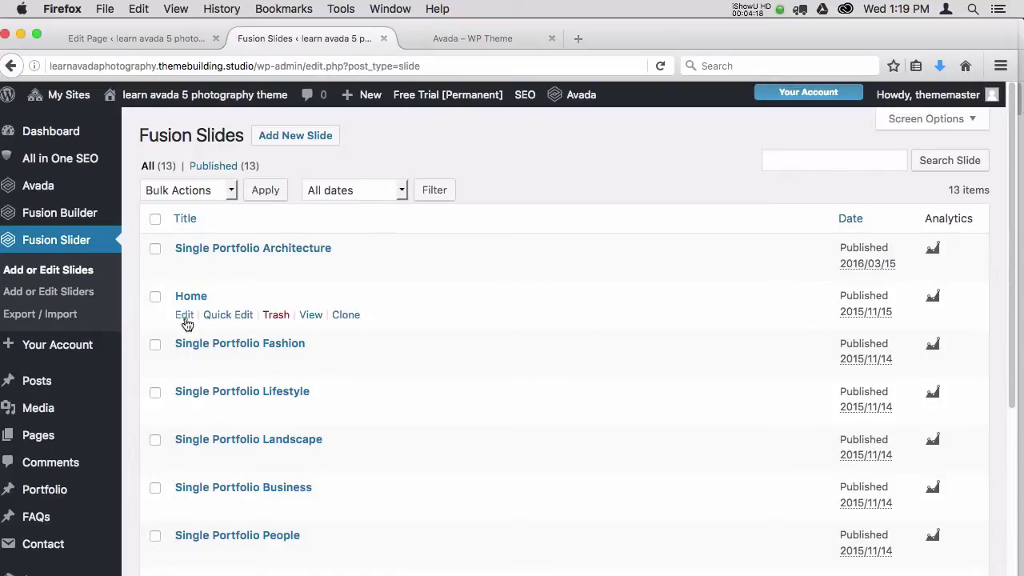
{"action": "left_click", "coordinate": [185, 317]}
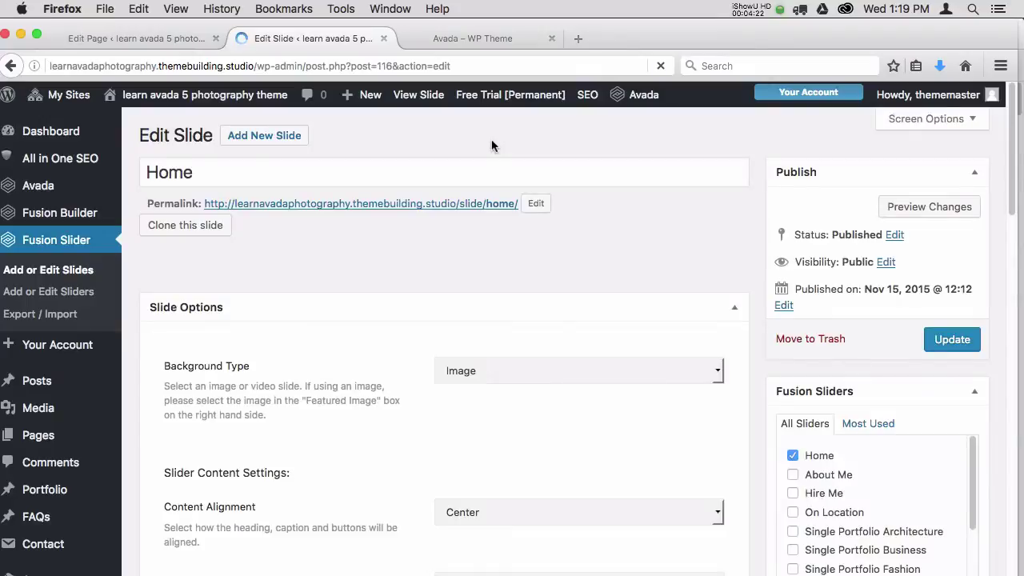
{"action": "mouse_move", "coordinate": [1010, 185]}
{"action": "left_mouse_down"}
{"action": "mouse_move", "coordinate": [1010, 202]}
{"action": "mouse_move", "coordinate": [1010, 177]}
{"action": "left_mouse_up"}
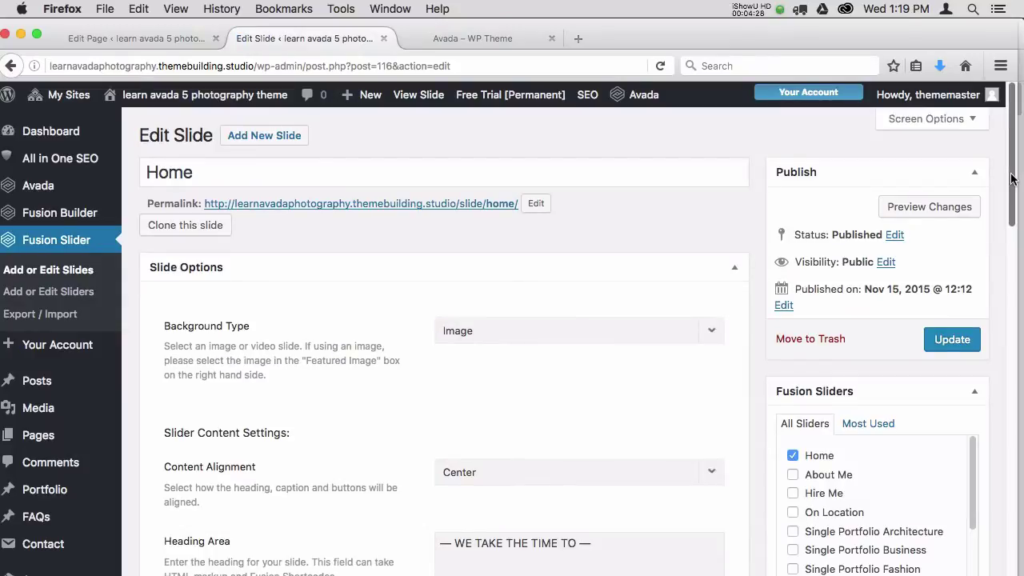
{"action": "double_click", "coordinate": [172, 173]}
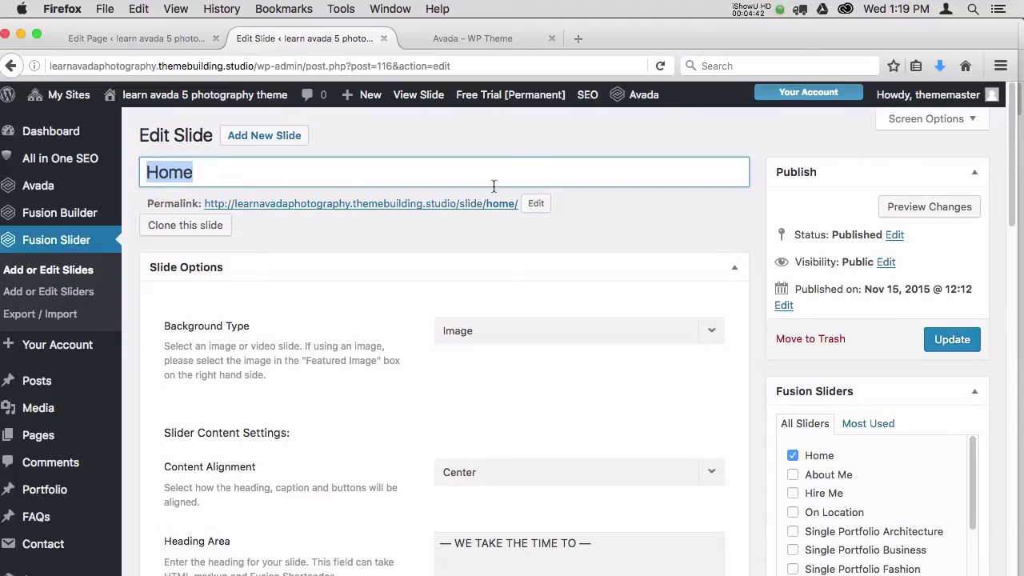
Step: Try assigning the Home slide to the About Me, Hire Me and On Location sliders too, and clear those three assignments again
{"action": "left_click_drag", "start_coordinate": [1013, 216], "coordinate": [1012, 272]}
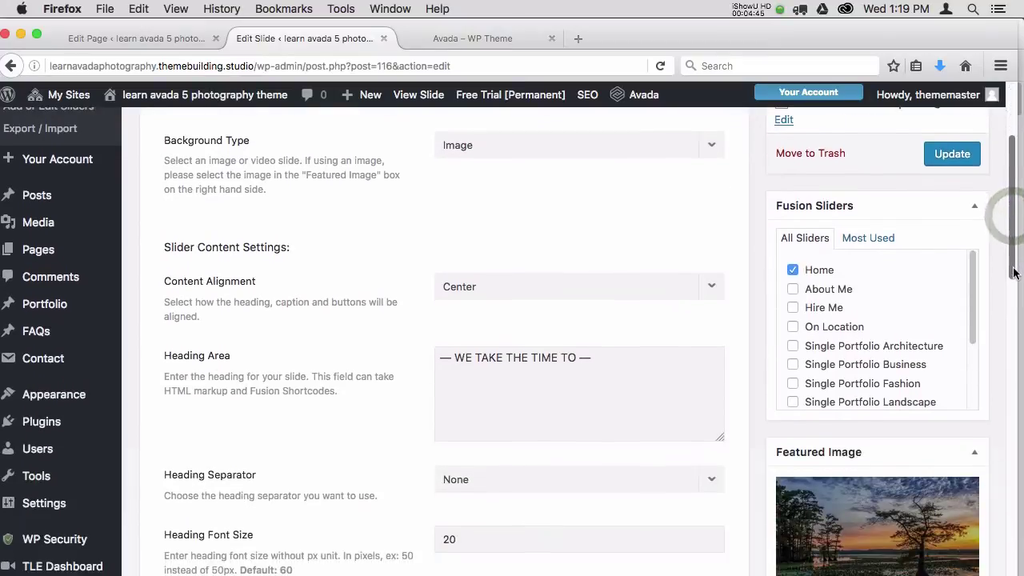
{"action": "left_click", "coordinate": [794, 289]}
{"action": "left_click", "coordinate": [793, 308]}
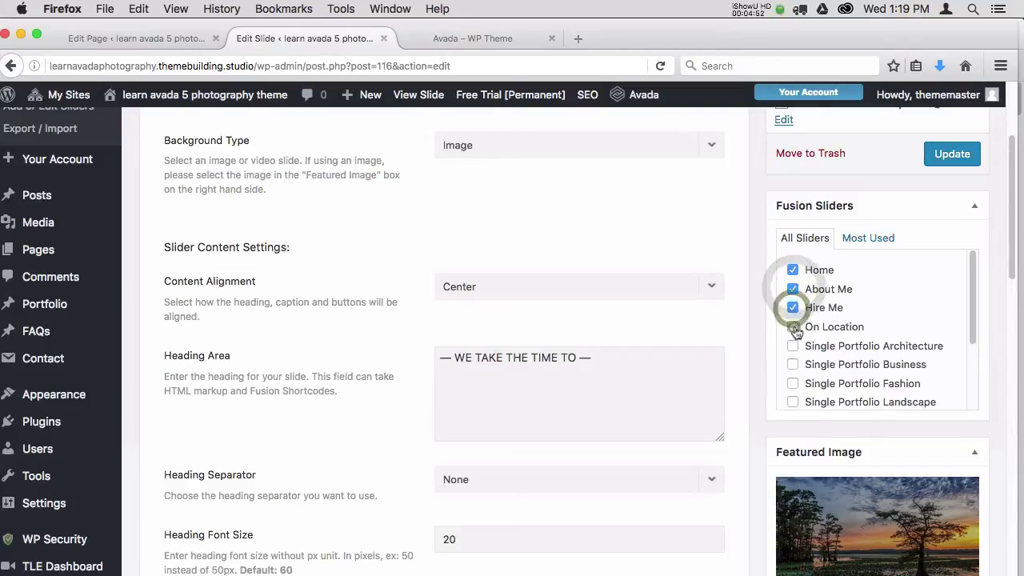
{"action": "left_click", "coordinate": [793, 327]}
{"action": "left_click", "coordinate": [794, 327]}
{"action": "left_click", "coordinate": [792, 307]}
{"action": "left_click", "coordinate": [793, 289]}
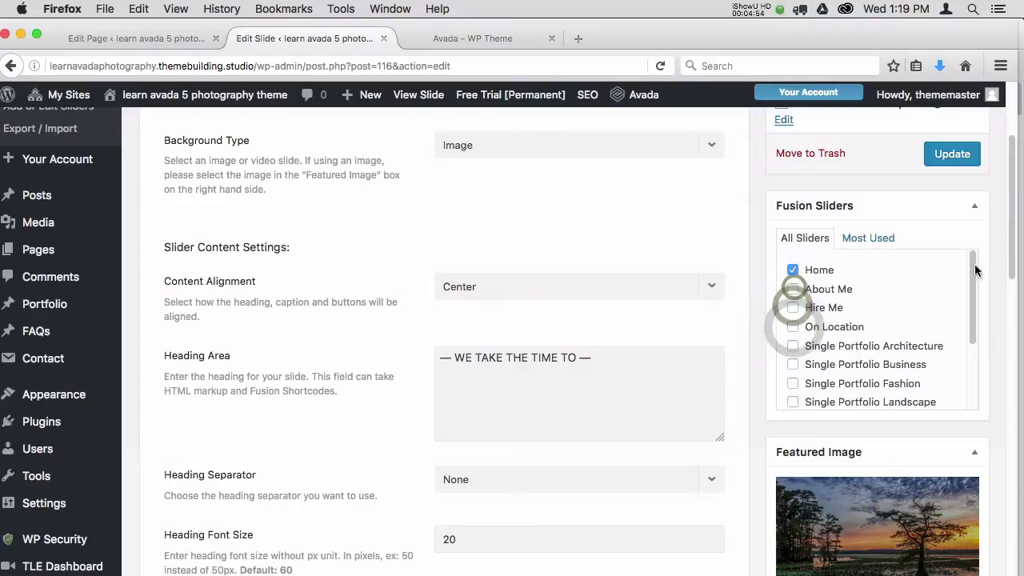
Step: View the Home slide's featured image in the Media Library and close the image chooser without changing it
{"action": "left_click_drag", "start_coordinate": [1010, 240], "coordinate": [1012, 312]}
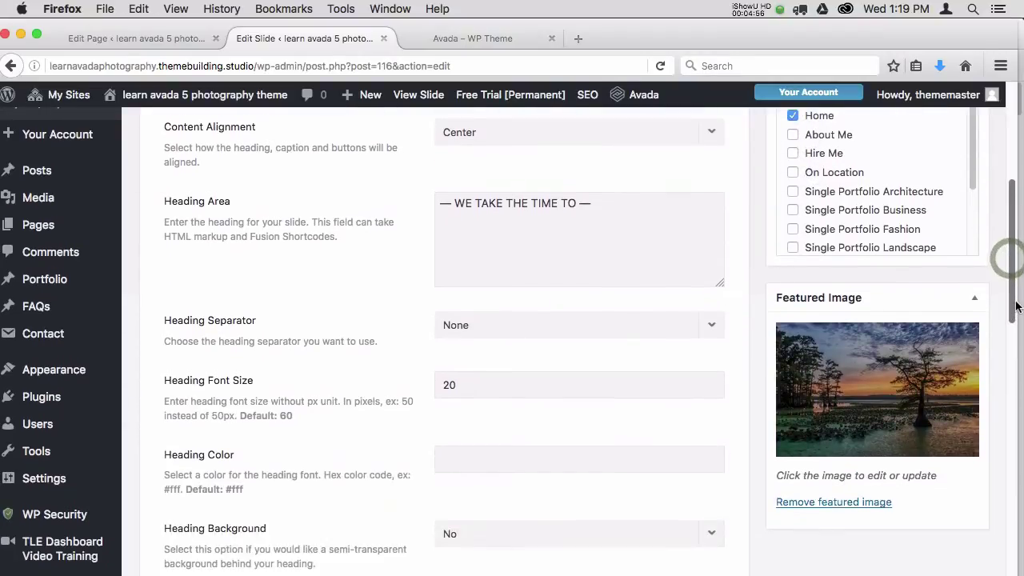
{"action": "left_click", "coordinate": [869, 384]}
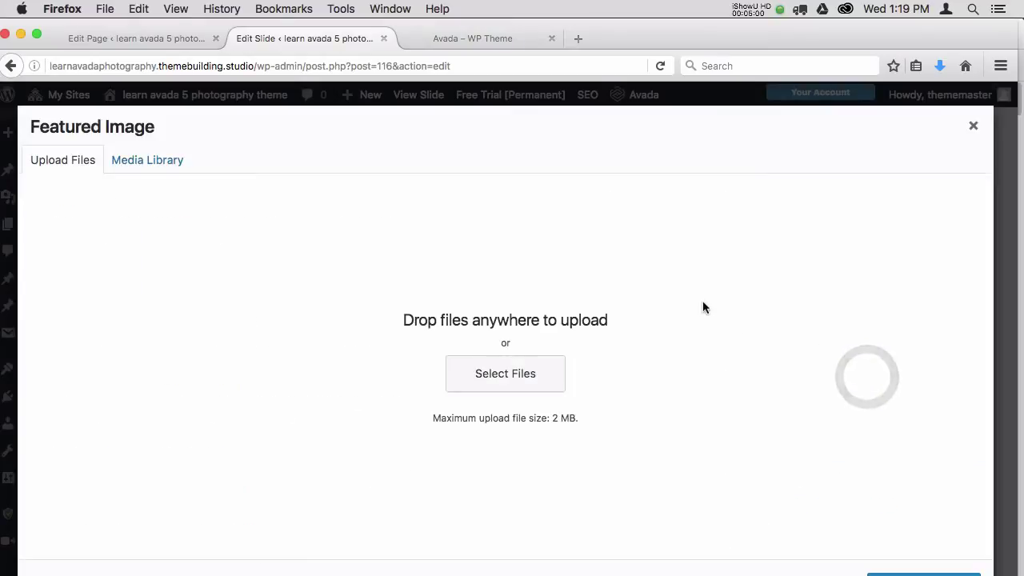
{"action": "left_click", "coordinate": [160, 162]}
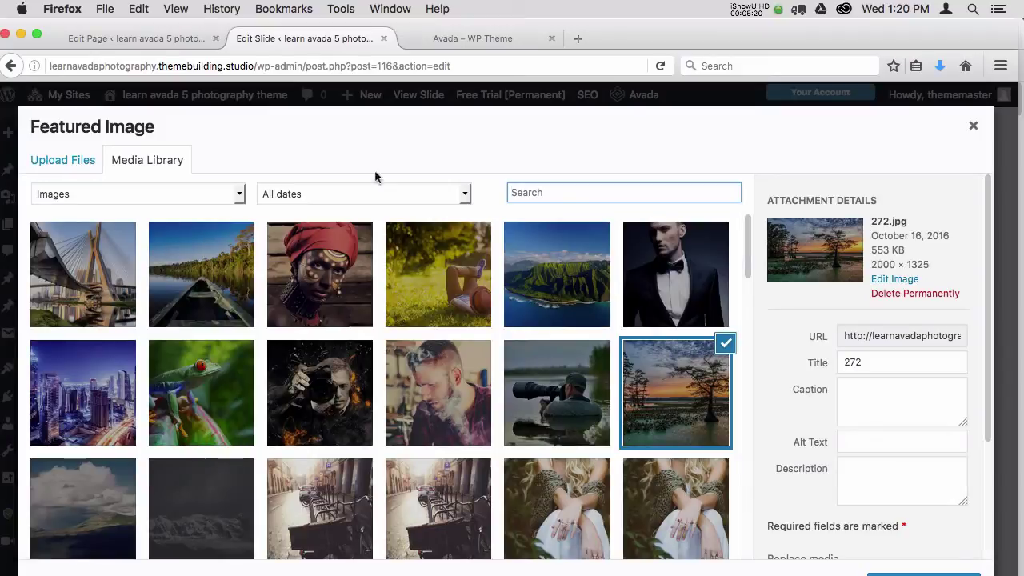
{"action": "left_click", "coordinate": [971, 126]}
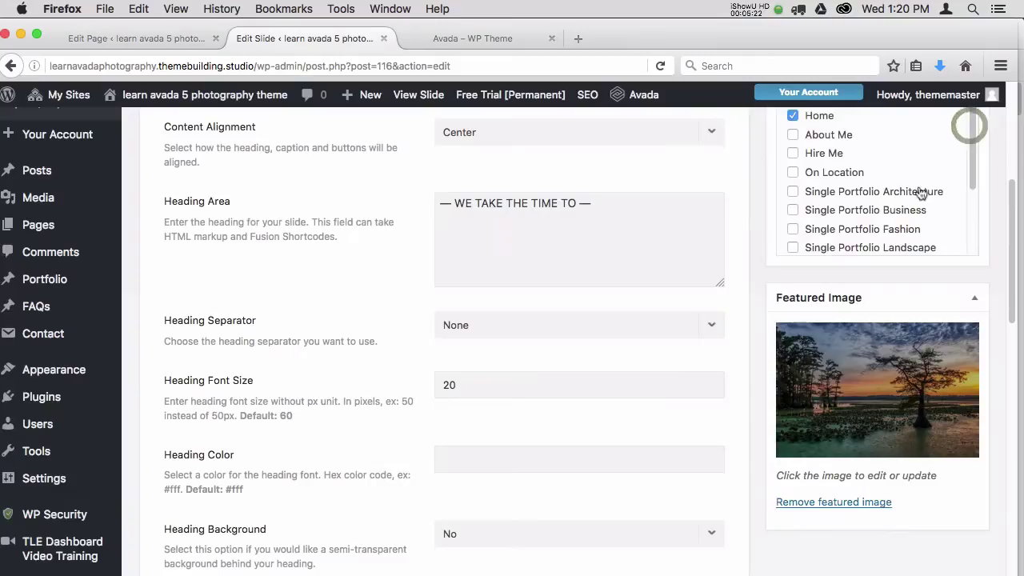
Step: Review the Home slide's slider assignment and its Background Type choices, keeping Image selected
{"action": "left_click_drag", "start_coordinate": [1015, 275], "coordinate": [1016, 192]}
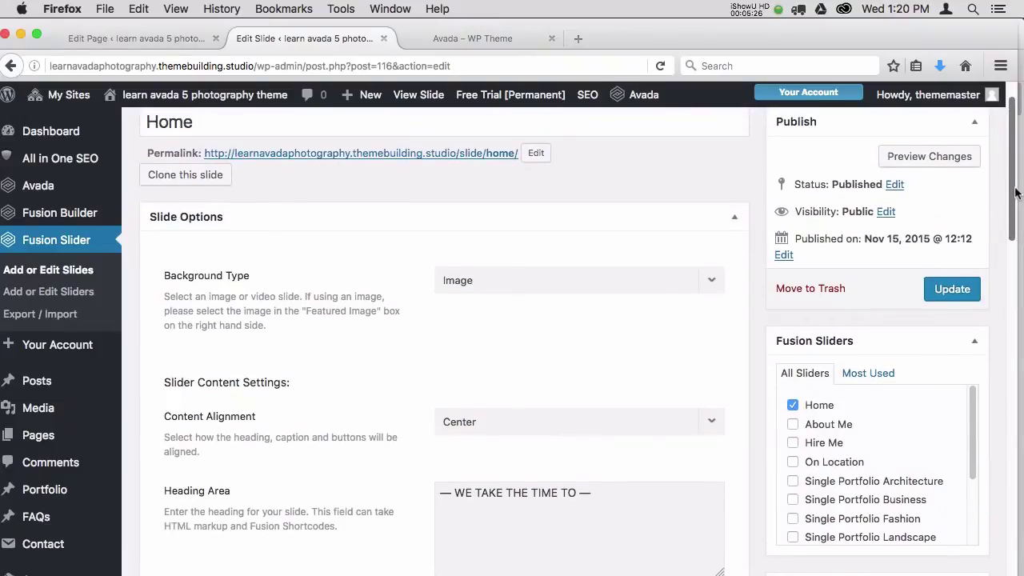
{"action": "scroll", "coordinate": [920, 232], "scroll_direction": "down", "scroll_amount": 4}
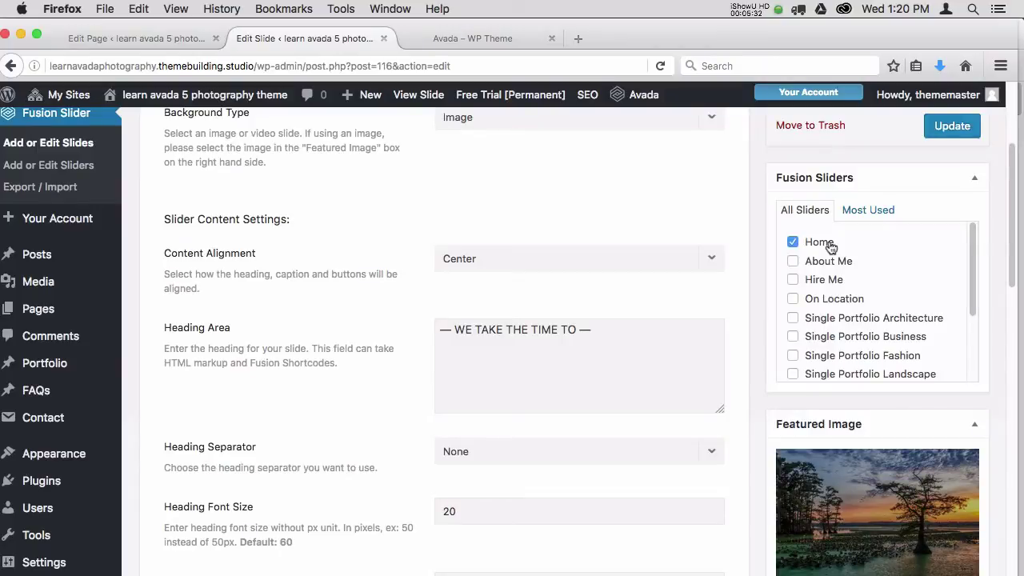
{"action": "left_click_drag", "start_coordinate": [1009, 224], "coordinate": [1016, 190]}
{"action": "scroll", "coordinate": [1004, 204], "scroll_direction": "down", "scroll_amount": 1}
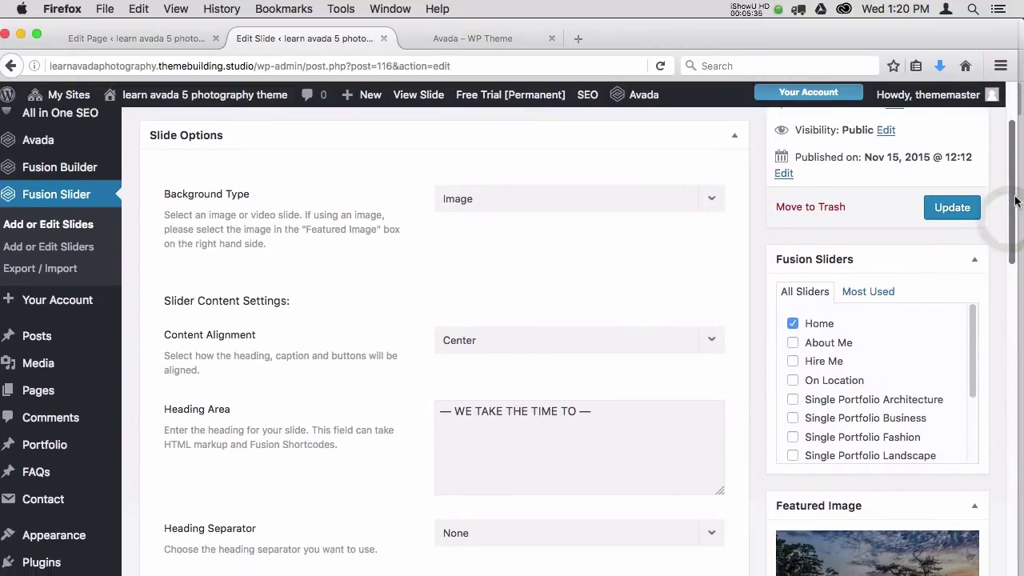
{"action": "left_click", "coordinate": [716, 203]}
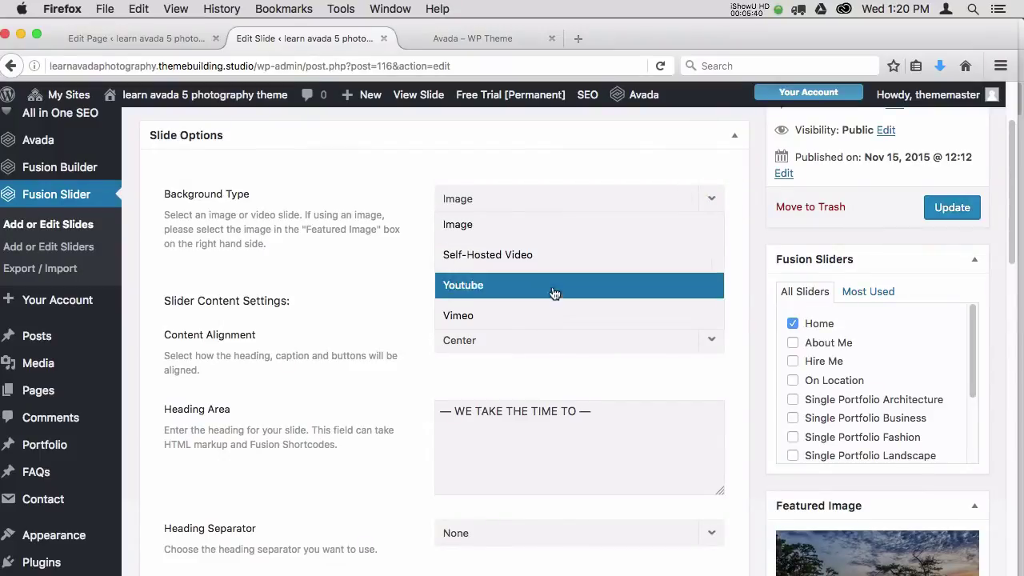
{"action": "left_click", "coordinate": [546, 180]}
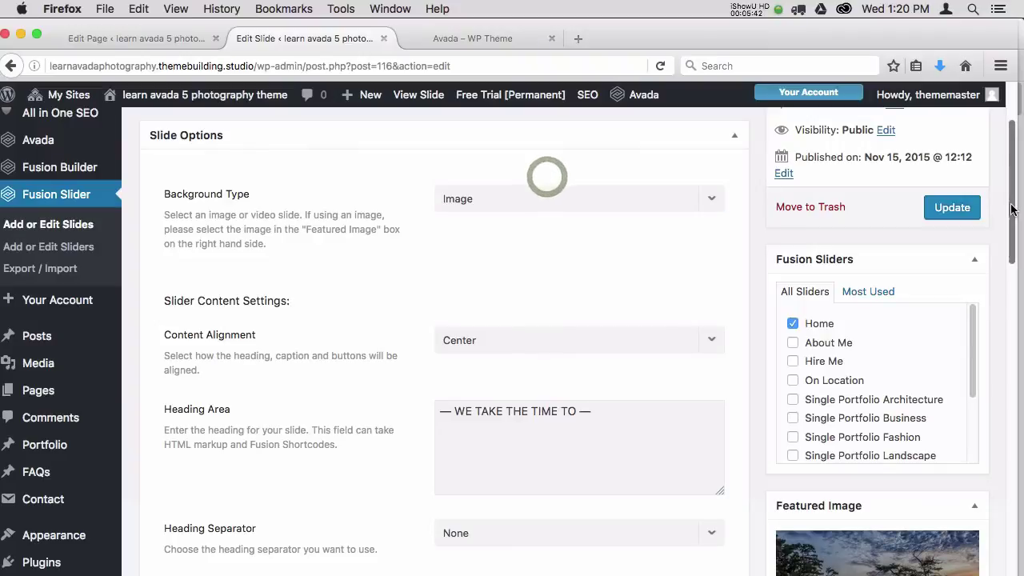
Step: Examine the Home slide's heading text, Heading Separator choices, caption settings and slide link settings, leaving them as they are
{"action": "left_click_drag", "start_coordinate": [1009, 210], "coordinate": [1009, 244]}
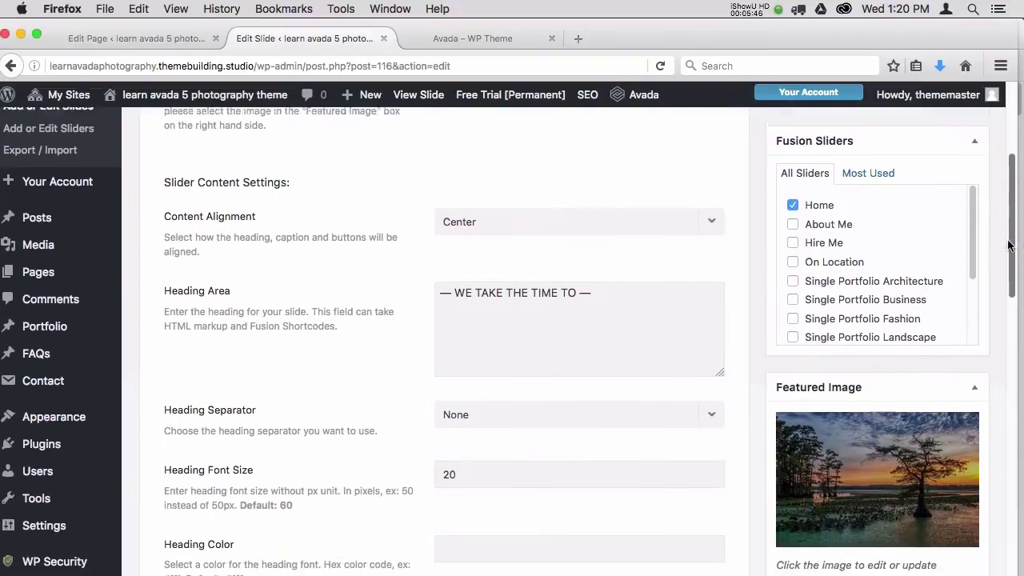
{"action": "left_click_drag", "start_coordinate": [614, 282], "coordinate": [499, 286]}
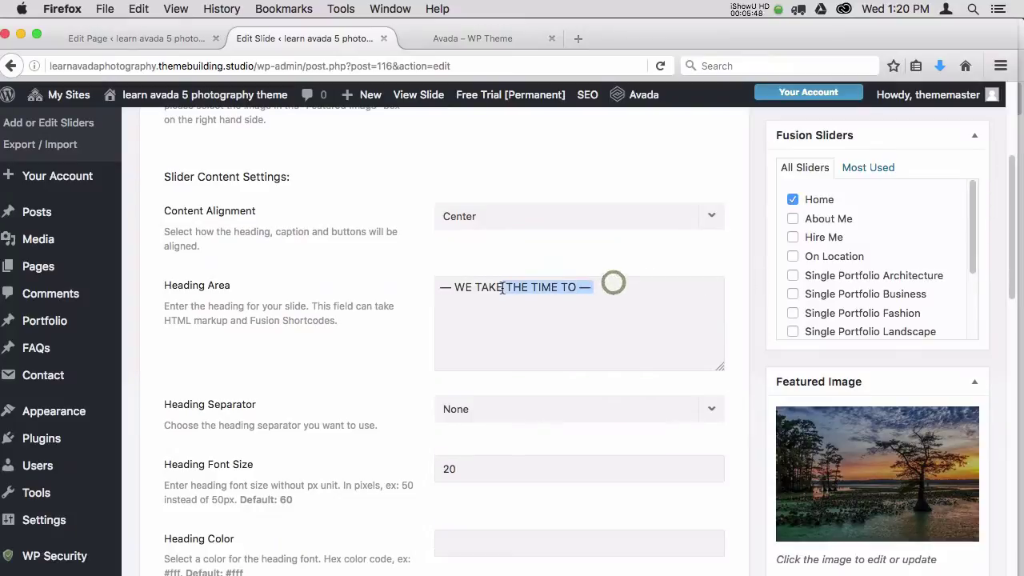
{"action": "left_click", "coordinate": [338, 350]}
{"action": "left_click", "coordinate": [579, 412]}
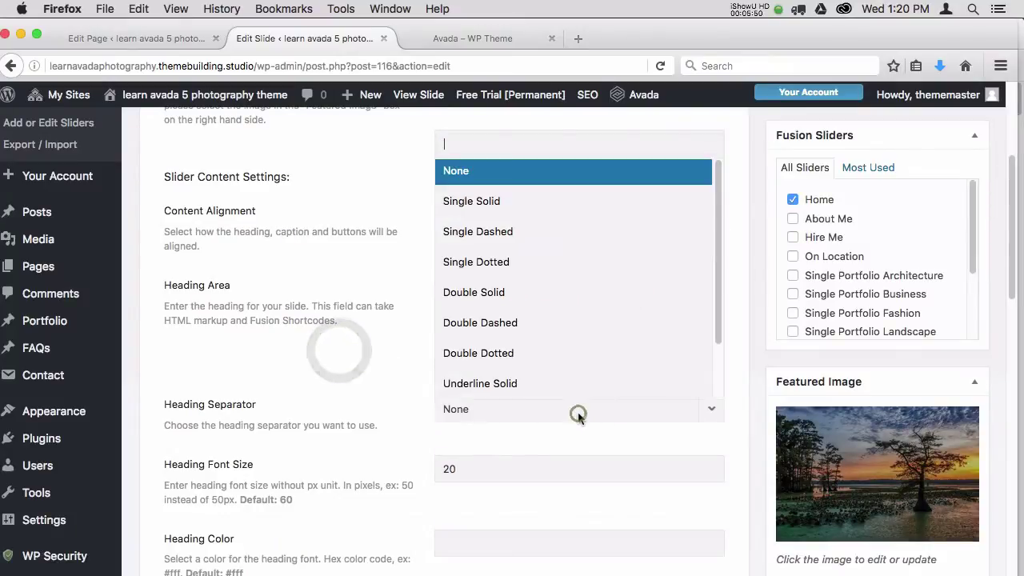
{"action": "left_click", "coordinate": [372, 381]}
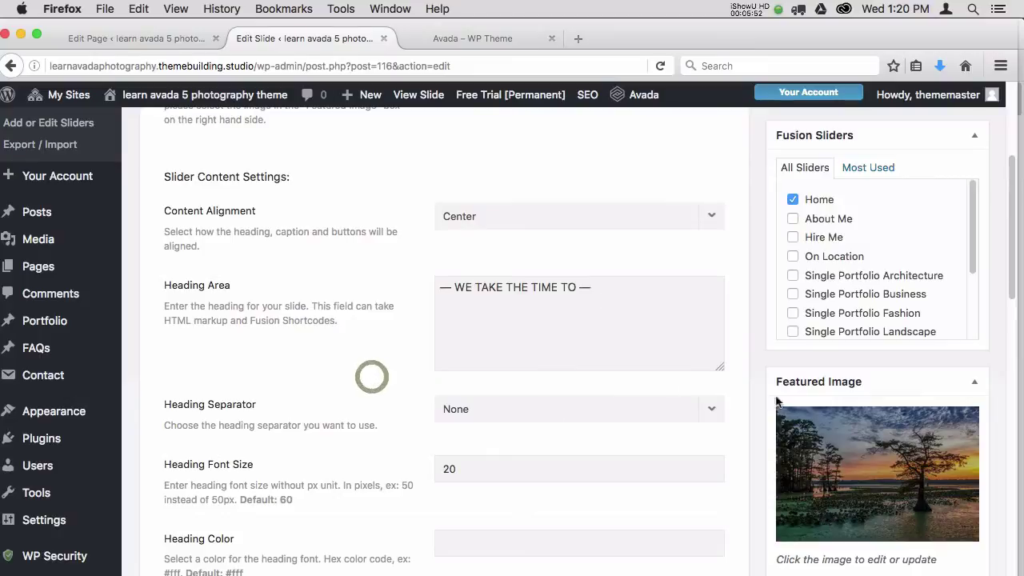
{"action": "left_click_drag", "start_coordinate": [1010, 282], "coordinate": [1020, 545]}
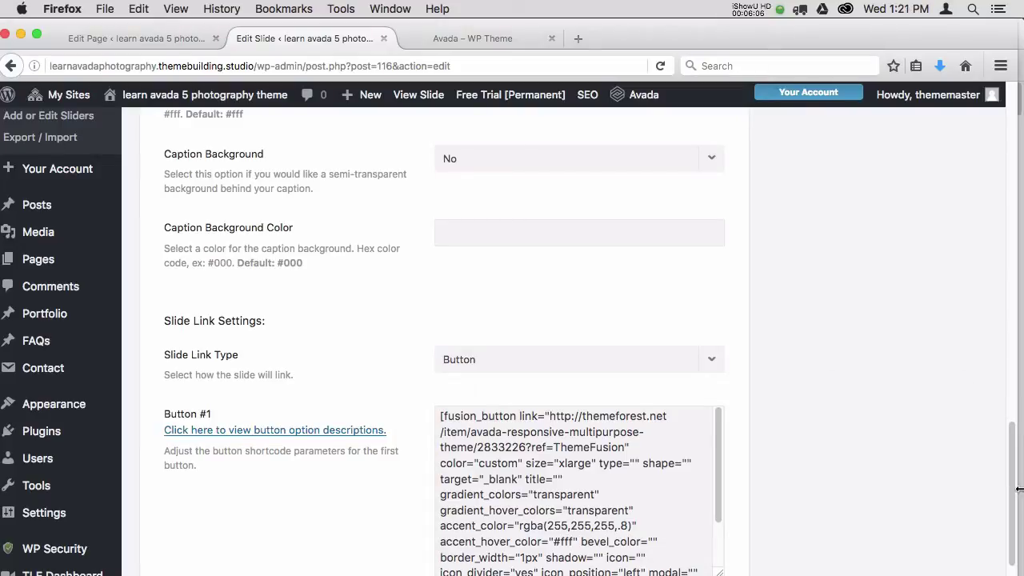
{"action": "left_click_drag", "start_coordinate": [1010, 497], "coordinate": [1004, 112]}
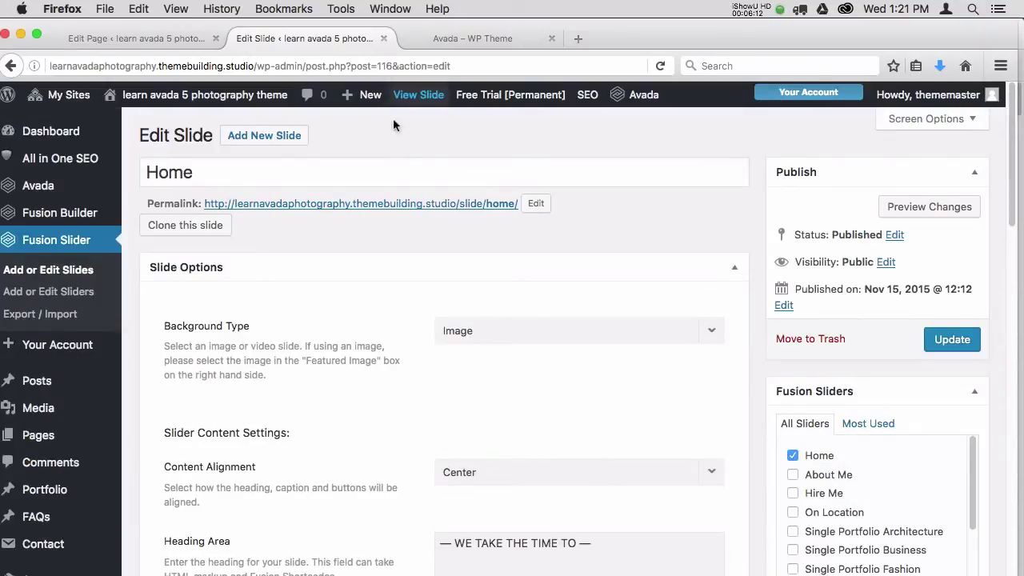
Step: Return to the Home v1 page editor and set its Fusion Slider to About Me in the Fusion Page Options
{"action": "left_click", "coordinate": [176, 43]}
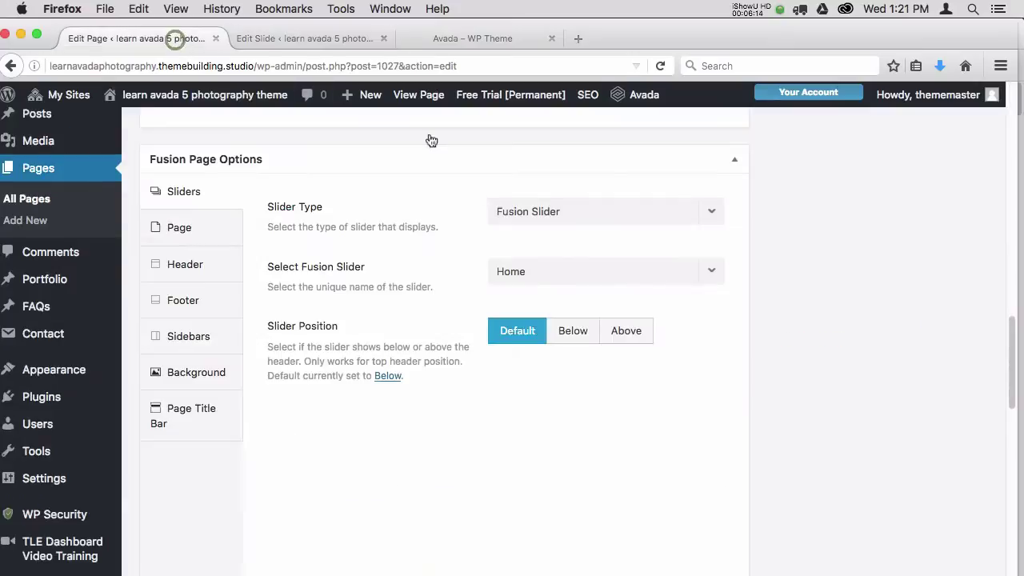
{"action": "scroll", "coordinate": [1014, 330], "scroll_direction": "up", "scroll_amount": 5}
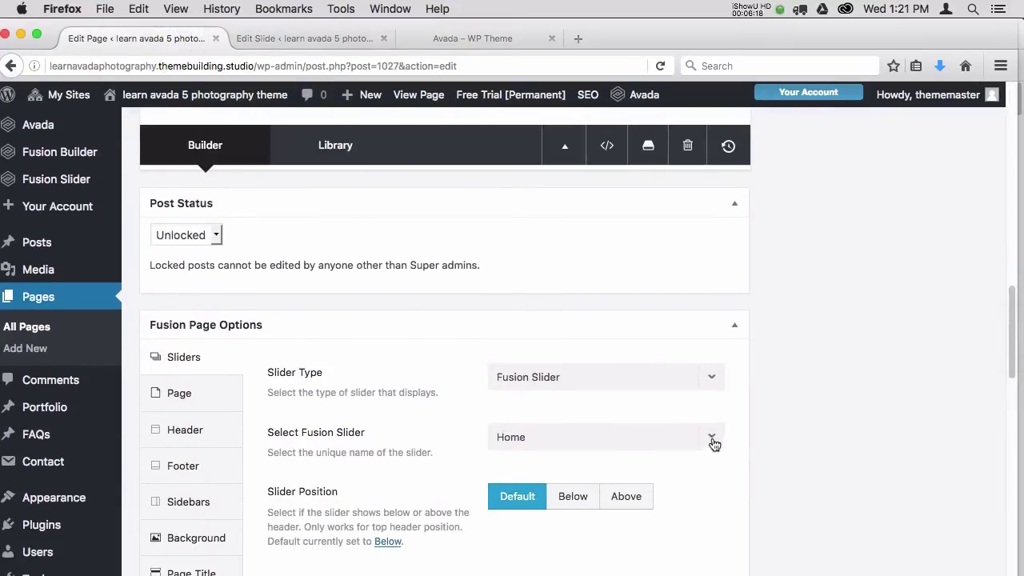
{"action": "left_click", "coordinate": [712, 440]}
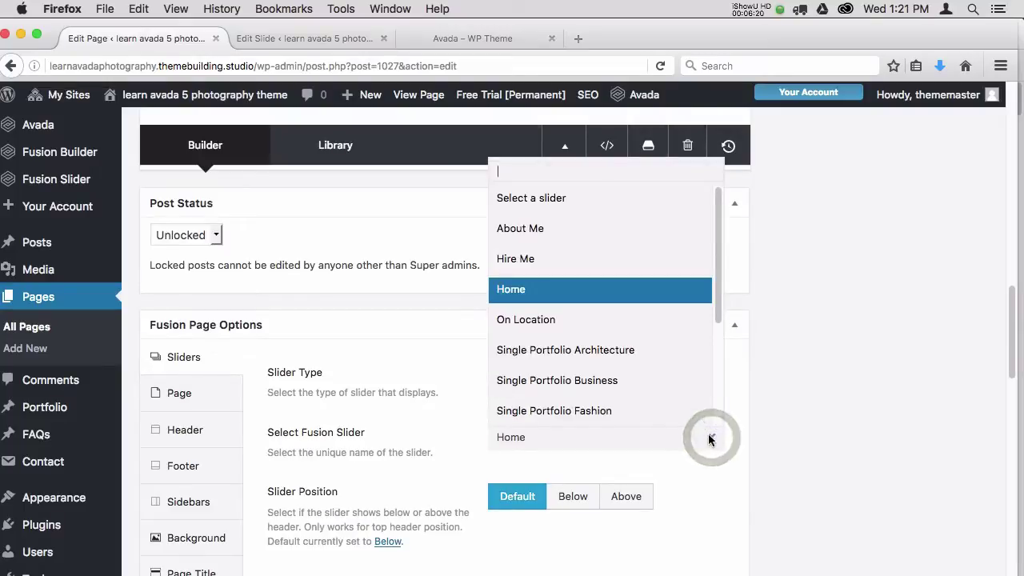
{"action": "left_click", "coordinate": [548, 230]}
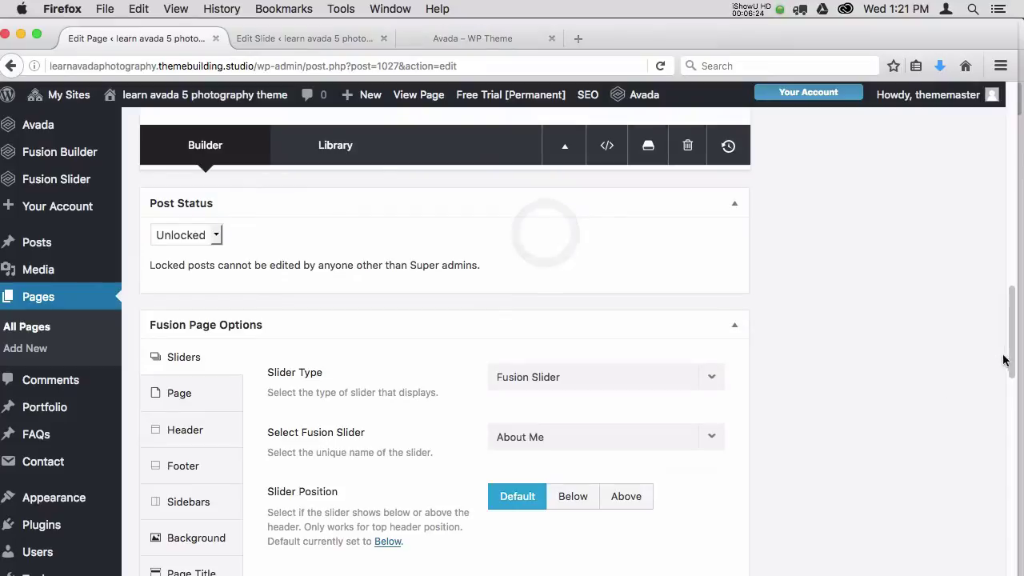
Step: Update the Home v1 page and preview it to check the slider shown at the top
{"action": "scroll", "coordinate": [1010, 356], "scroll_direction": "up", "scroll_amount": 15}
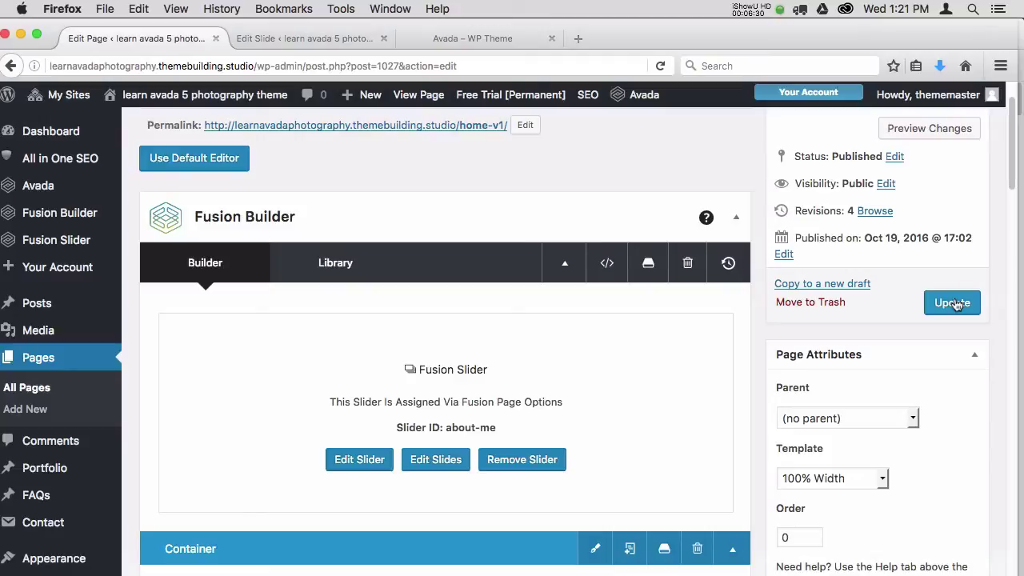
{"action": "left_click", "coordinate": [1009, 165]}
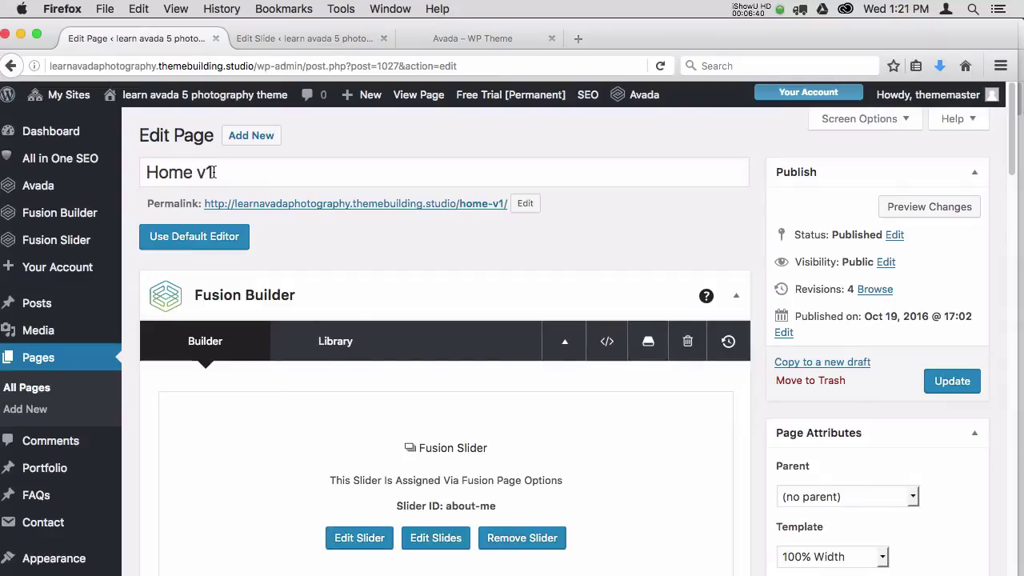
{"action": "left_click", "coordinate": [940, 384]}
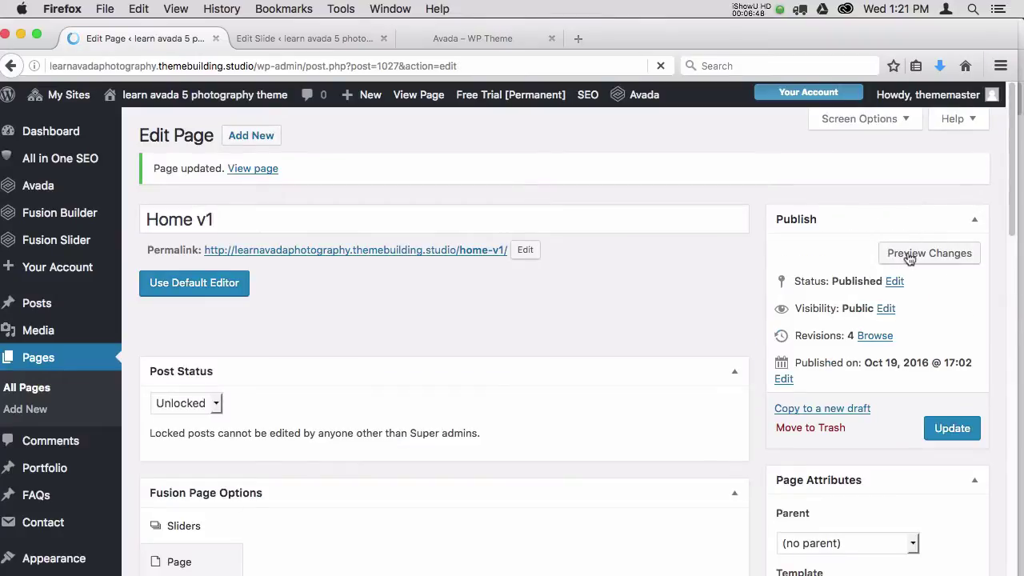
{"action": "left_click", "coordinate": [909, 259]}
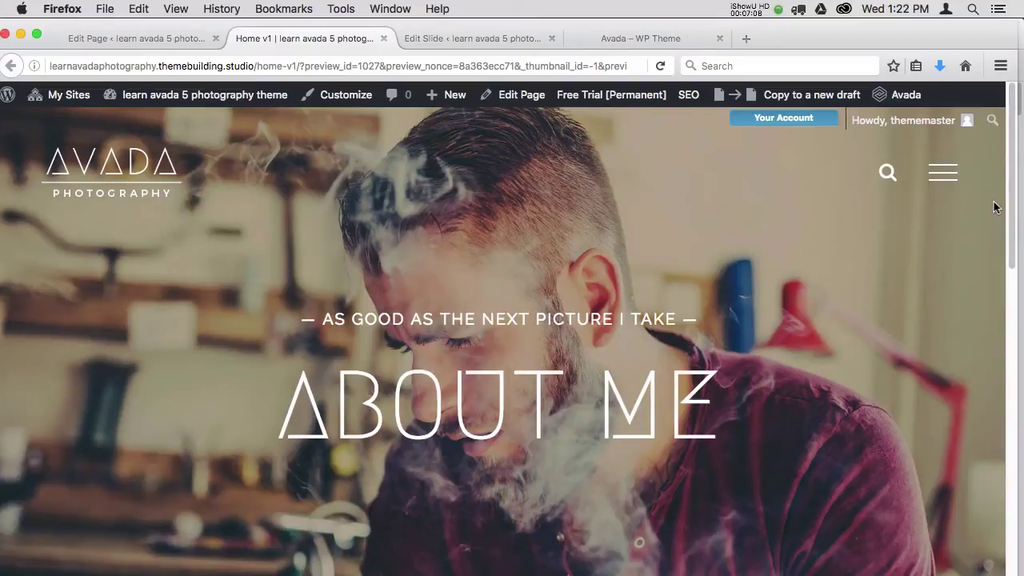
{"action": "left_click_drag", "start_coordinate": [1005, 224], "coordinate": [976, 212]}
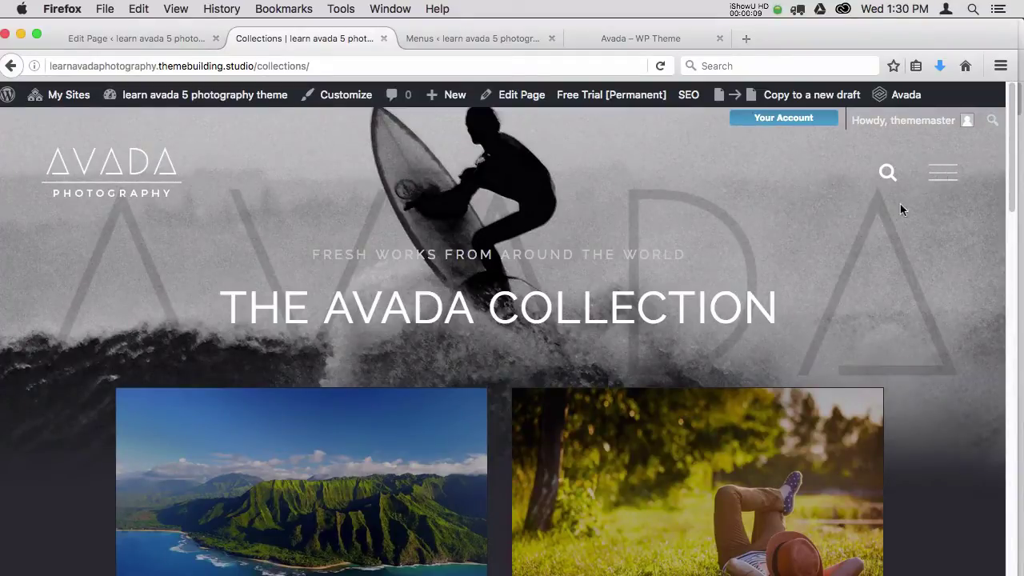
Step: View the Collections page's navigation menu, close it, and copy the Collections page to a new draft
{"action": "left_click", "coordinate": [935, 179]}
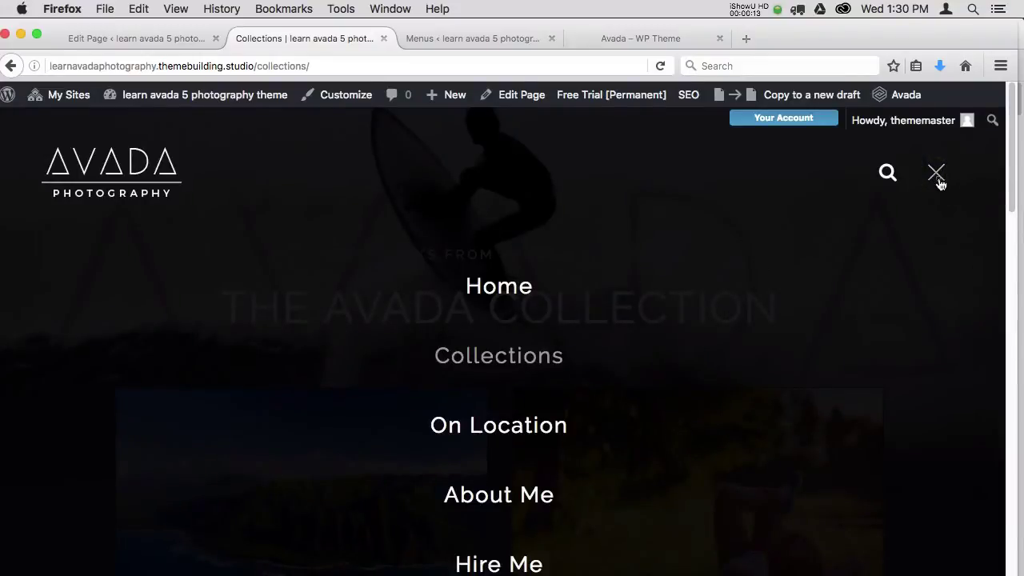
{"action": "left_click", "coordinate": [937, 177]}
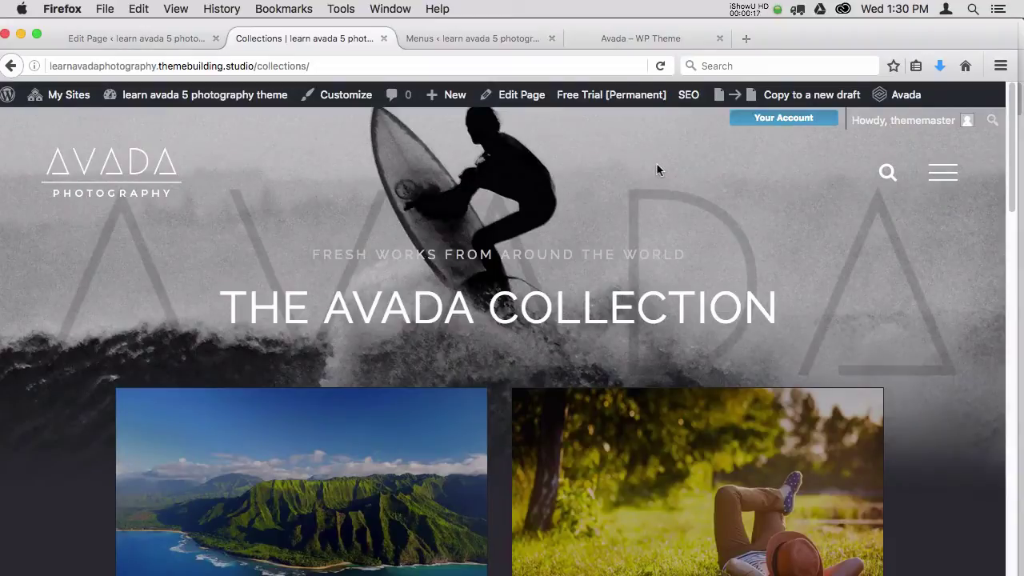
{"action": "left_click", "coordinate": [785, 96]}
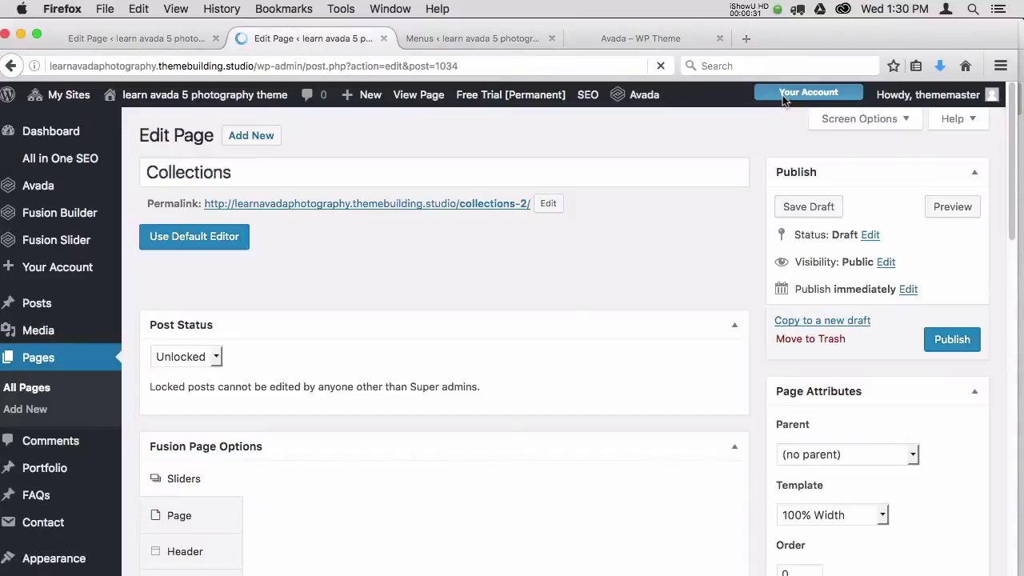
Step: Rename the copied page as Collections V1 and save it as a draft
{"action": "left_click", "coordinate": [273, 172]}
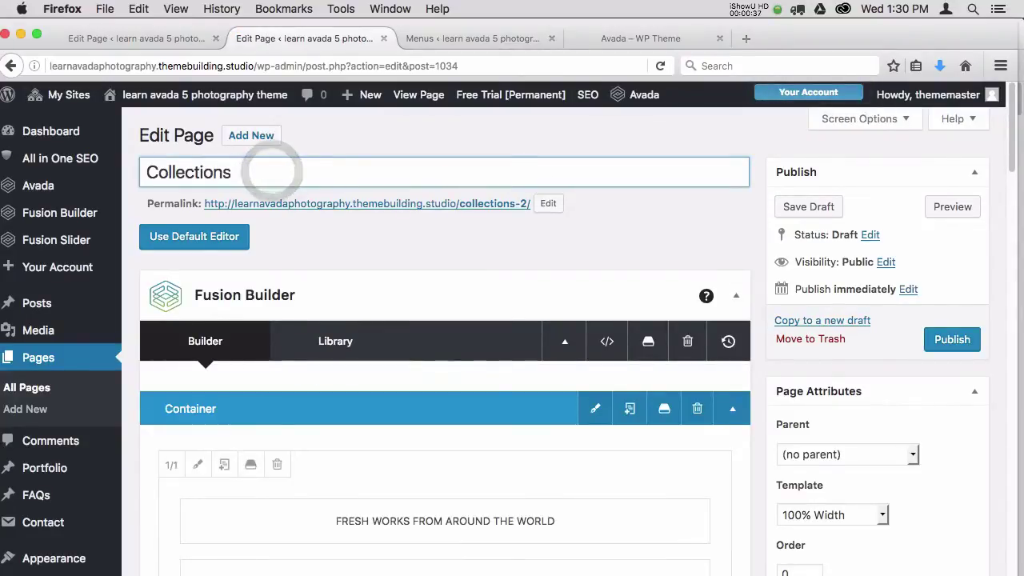
{"action": "type", "text": "V1"}
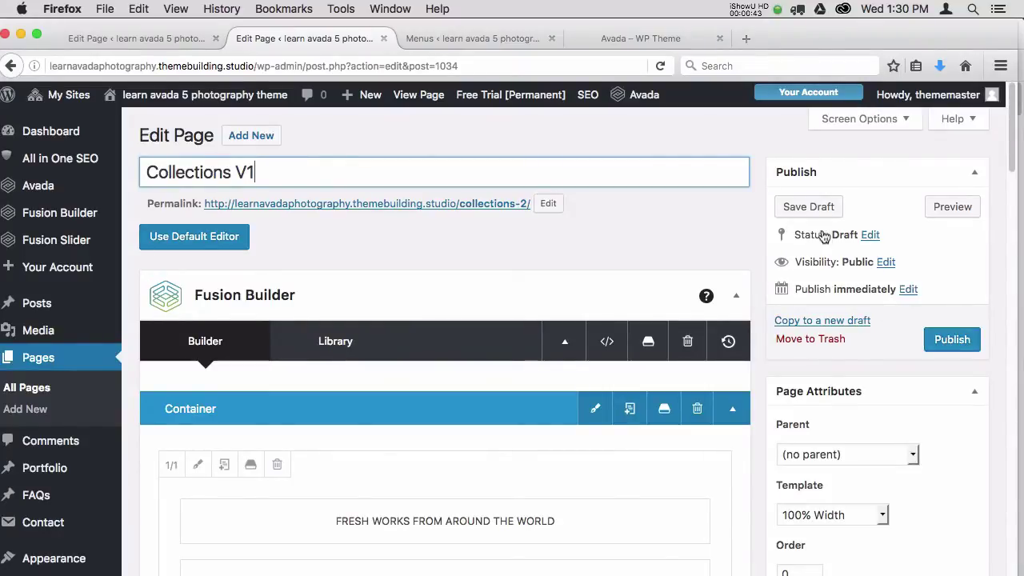
{"action": "left_click", "coordinate": [812, 209]}
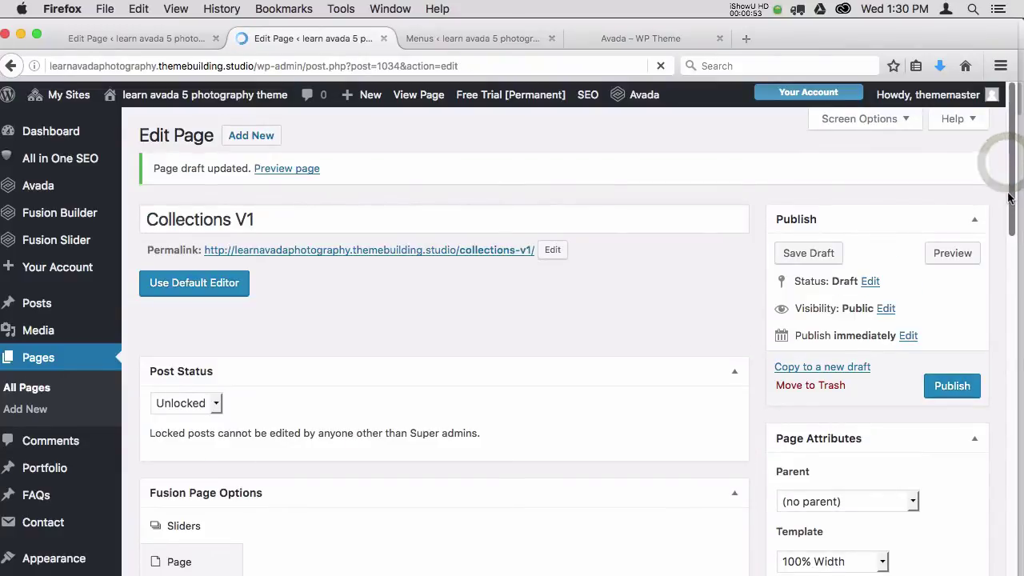
Step: Examine the Collections V1 draft's containers, title texts, Portfolio element and page attributes in Fusion Builder
{"action": "scroll", "coordinate": [1000, 212], "scroll_direction": "down", "scroll_amount": 5}
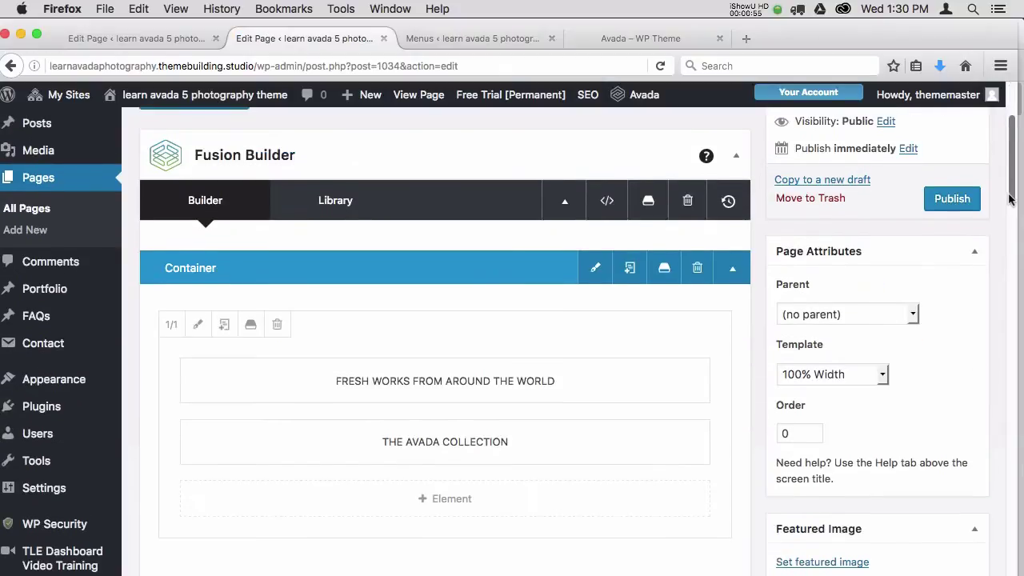
{"action": "scroll", "coordinate": [988, 224], "scroll_direction": "up", "scroll_amount": 2}
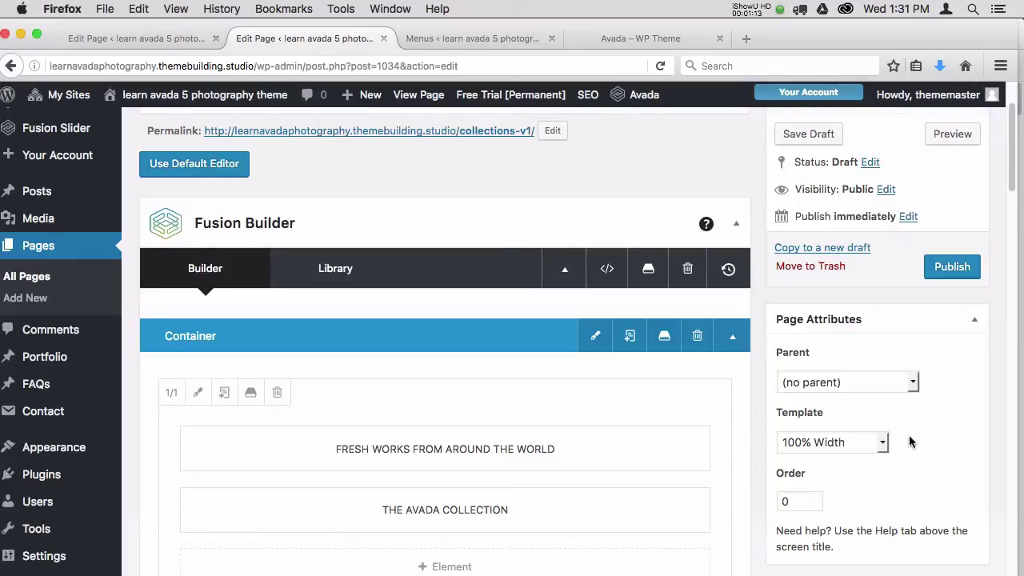
{"action": "left_click_drag", "start_coordinate": [1011, 187], "coordinate": [1009, 278]}
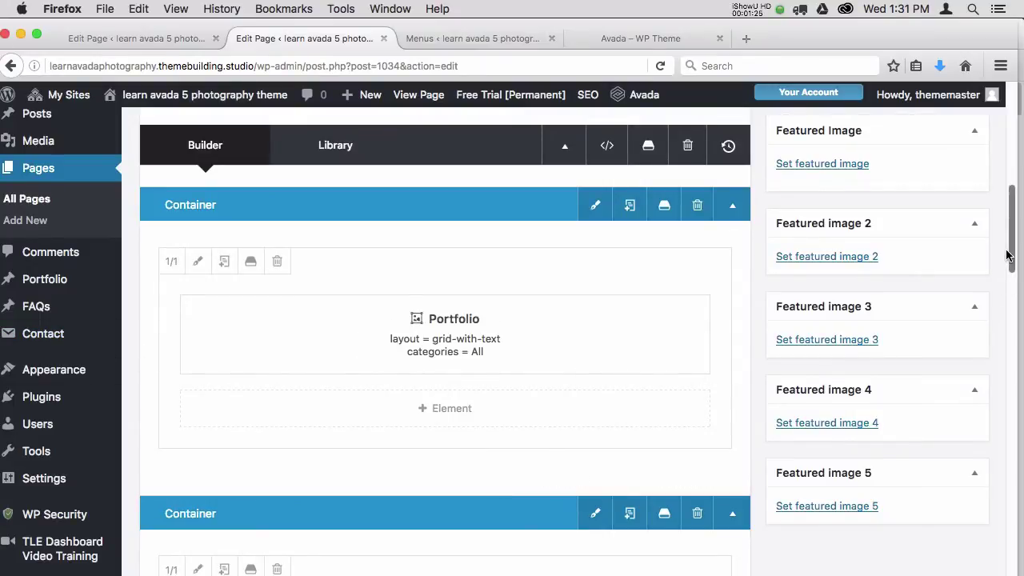
{"action": "left_click_drag", "start_coordinate": [1006, 252], "coordinate": [1010, 194]}
{"action": "scroll", "coordinate": [982, 205], "scroll_direction": "up", "scroll_amount": 2}
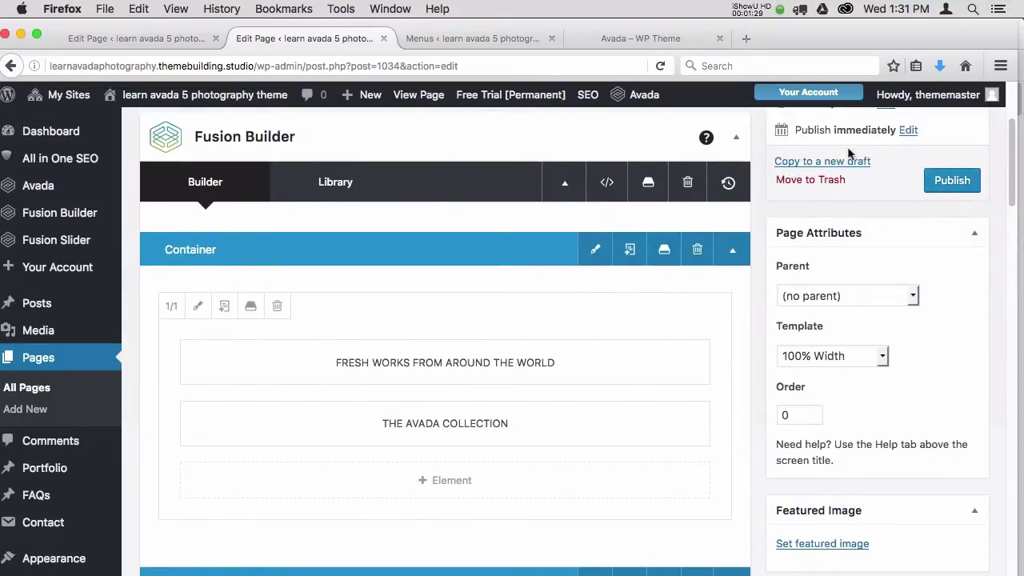
{"action": "scroll", "coordinate": [1011, 182], "scroll_direction": "up", "scroll_amount": 2}
{"action": "scroll", "coordinate": [1011, 182], "scroll_direction": "up", "scroll_amount": 2}
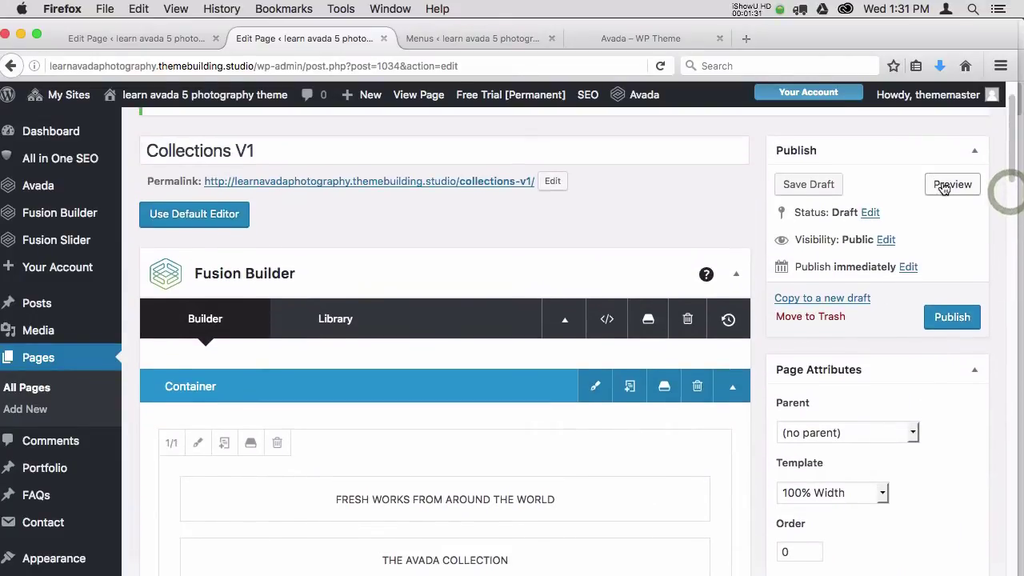
Step: Preview the Collections V1 draft and go through the three testimonials near the end of the page
{"action": "left_click", "coordinate": [946, 186]}
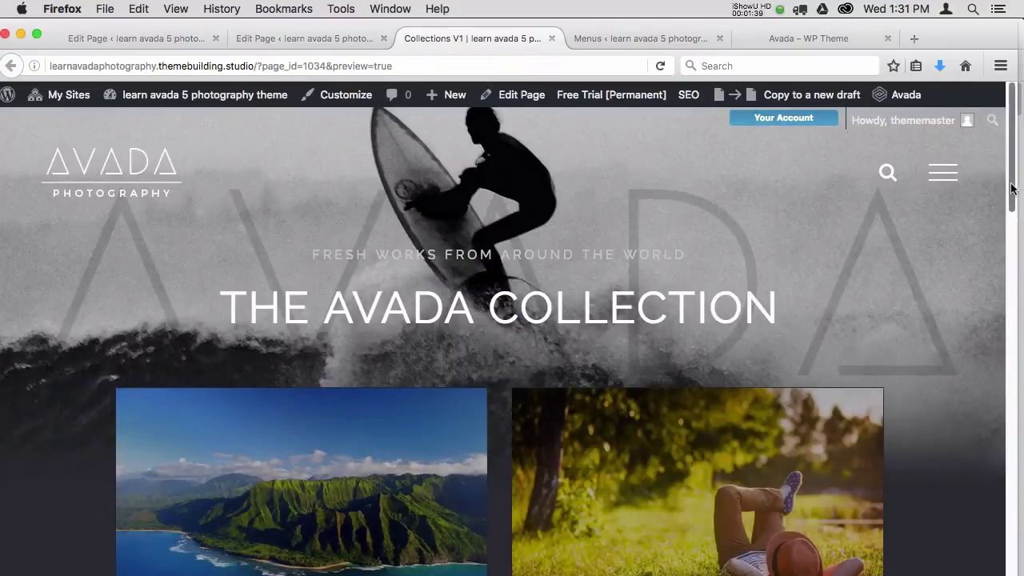
{"action": "left_click_drag", "start_coordinate": [1011, 188], "coordinate": [1020, 565]}
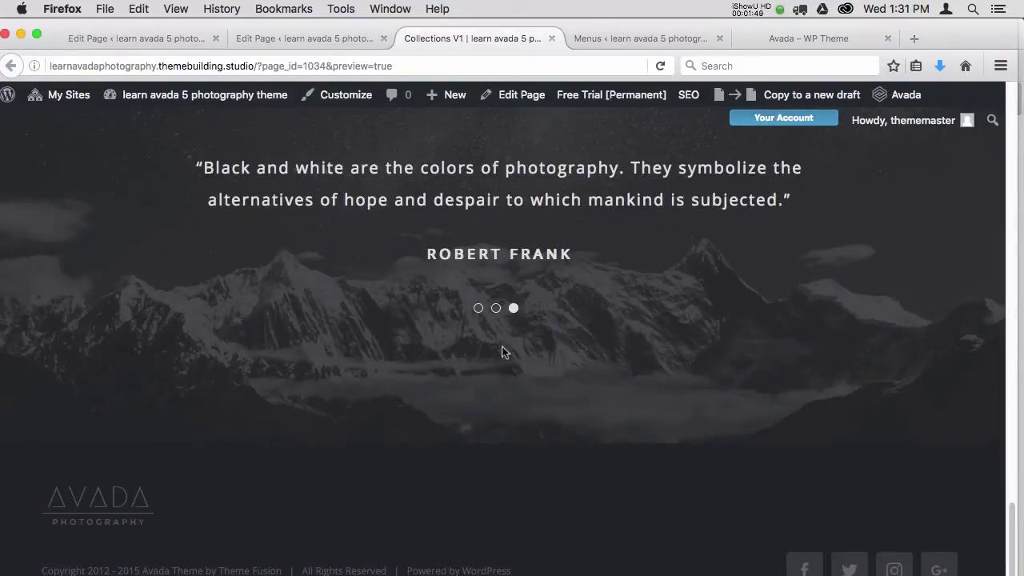
{"action": "left_click", "coordinate": [477, 309]}
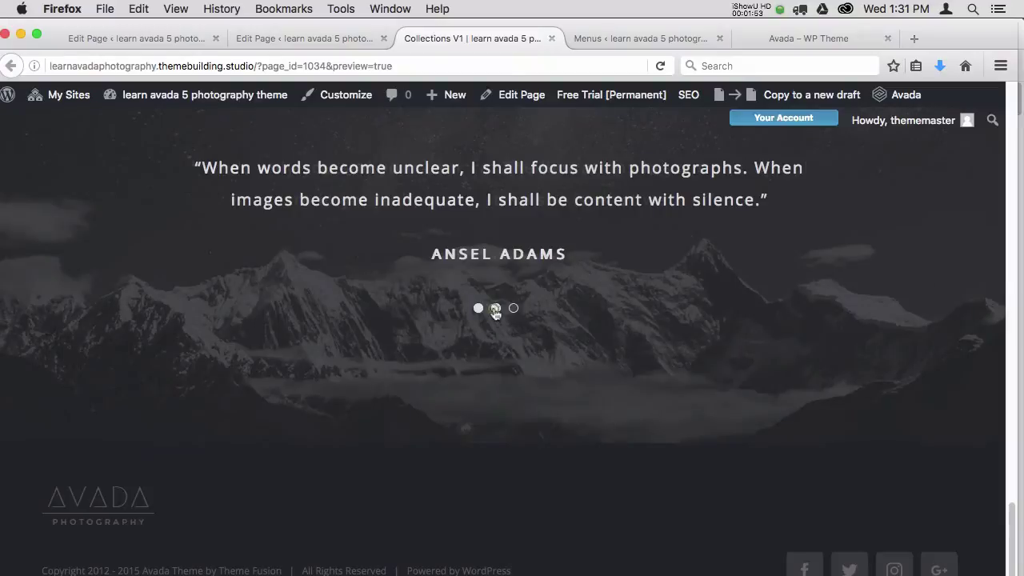
{"action": "left_click", "coordinate": [495, 310]}
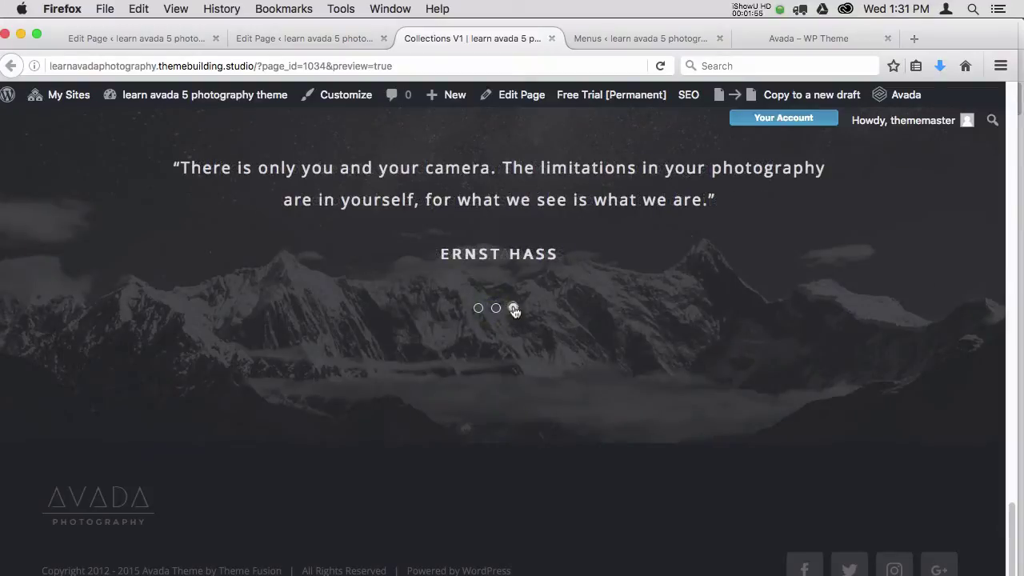
{"action": "left_click", "coordinate": [513, 309]}
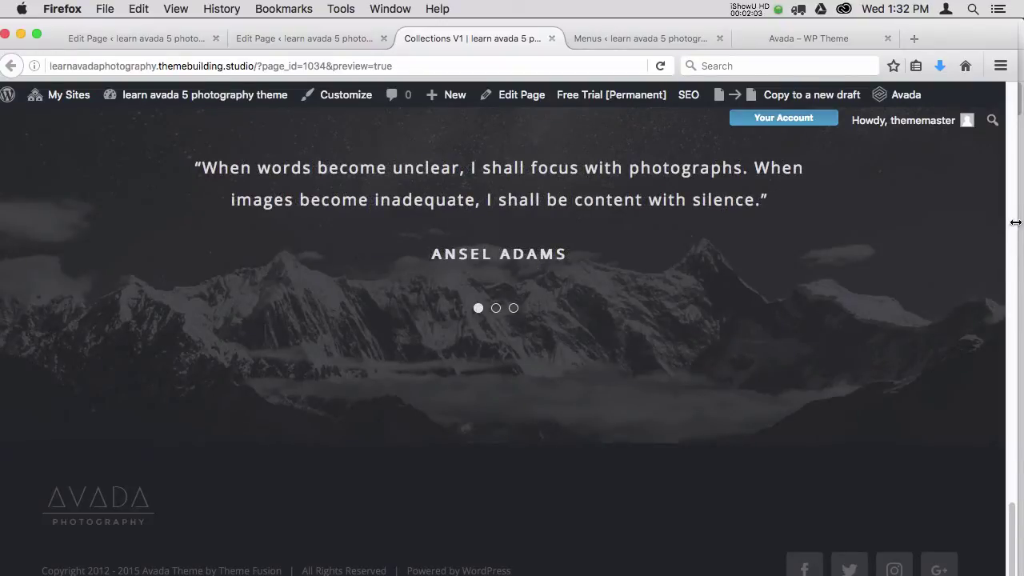
Step: Back in the Collections V1 editor, look through the builder elements available in the Testimonials container, including Testimonials, without adding one
{"action": "left_click", "coordinate": [324, 41]}
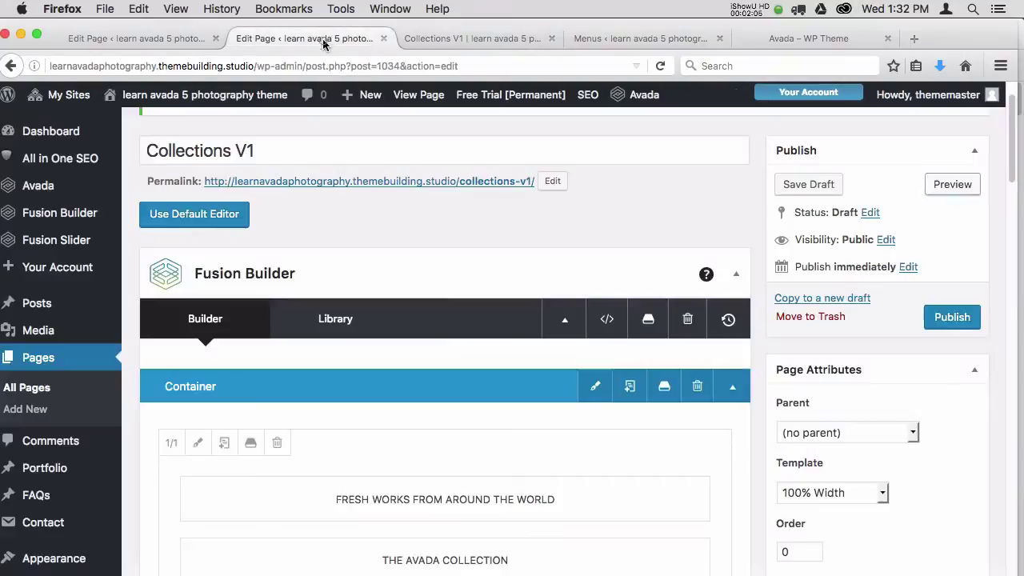
{"action": "left_click_drag", "start_coordinate": [1011, 164], "coordinate": [1012, 304]}
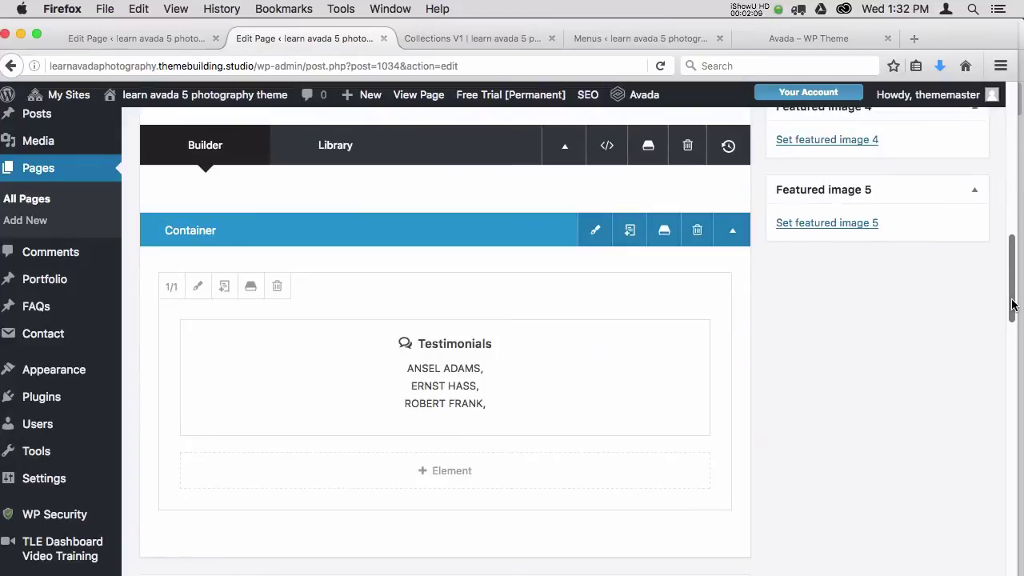
{"action": "mouse_move", "coordinate": [533, 365]}
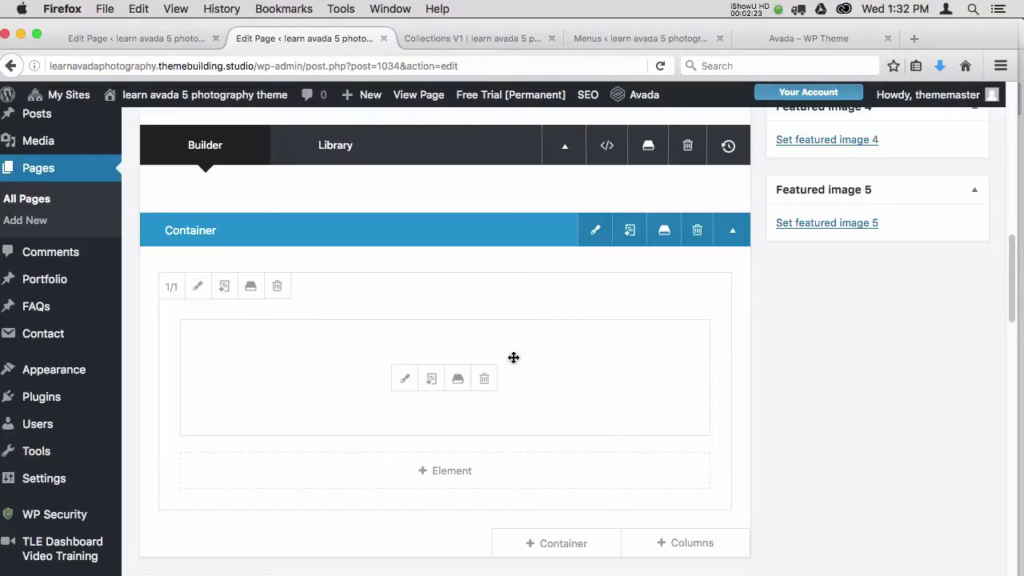
{"action": "left_click", "coordinate": [430, 471]}
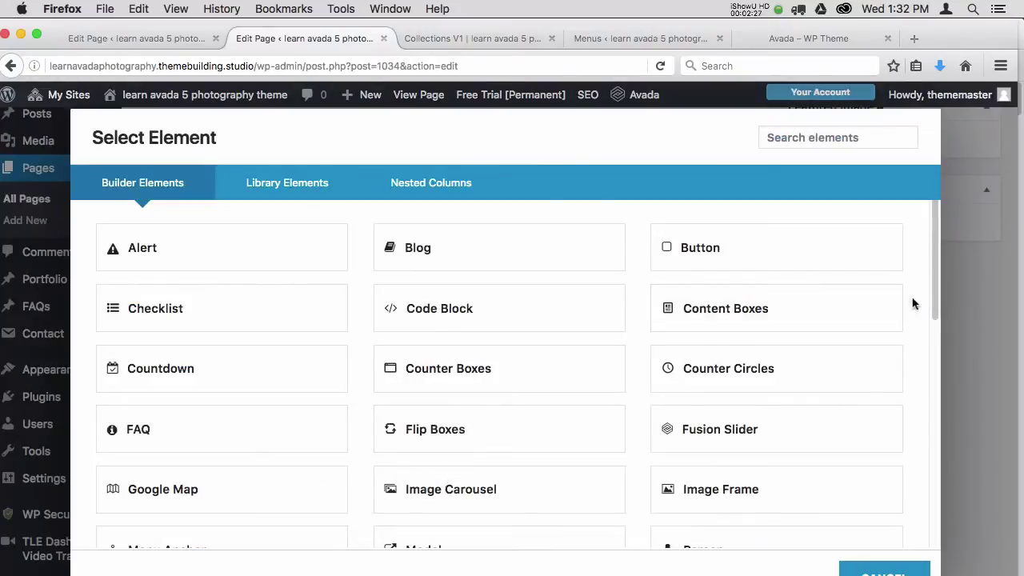
{"action": "left_click_drag", "start_coordinate": [934, 290], "coordinate": [939, 513]}
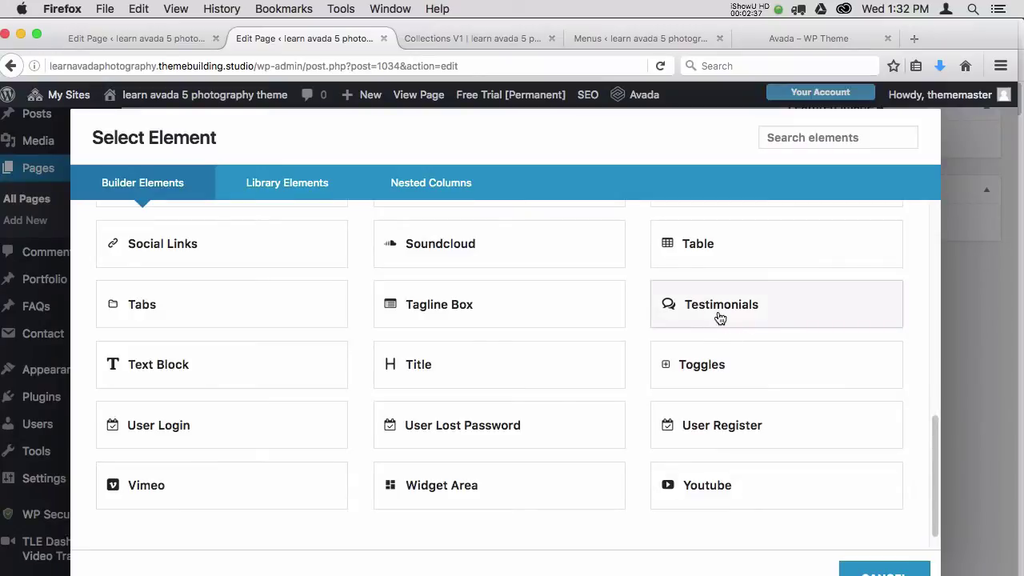
{"action": "left_click", "coordinate": [880, 571]}
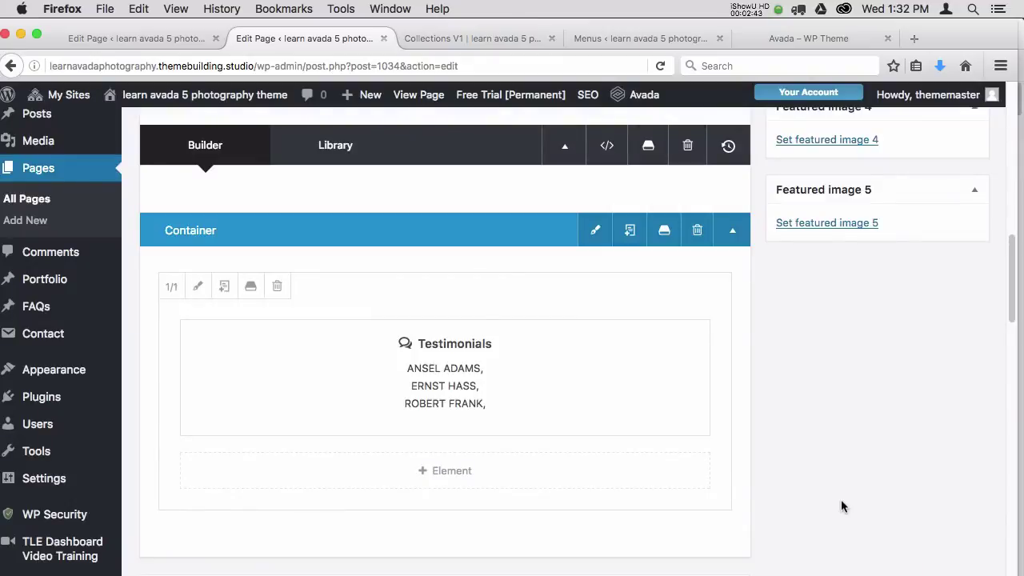
{"action": "left_click", "coordinate": [442, 472]}
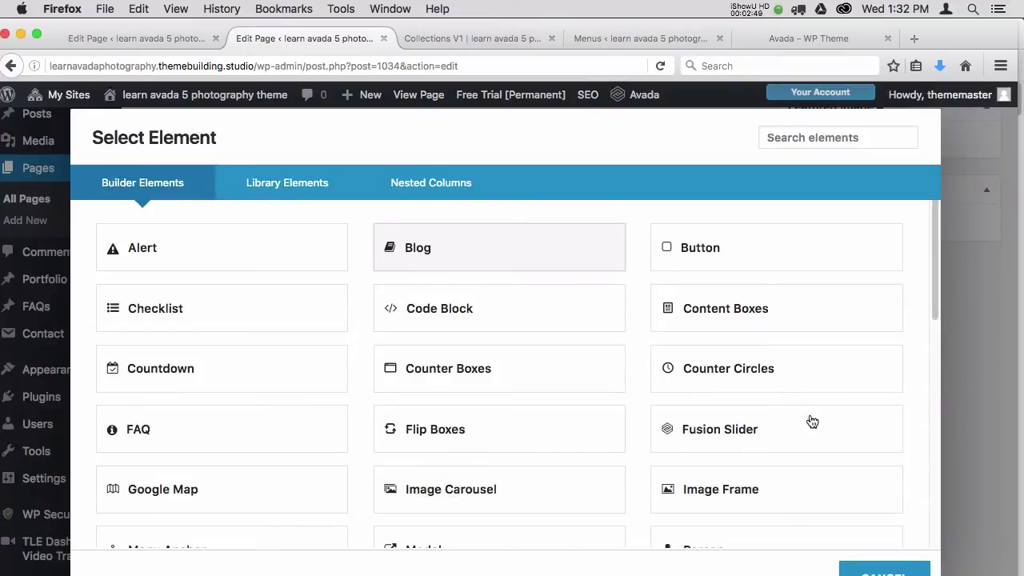
{"action": "left_click", "coordinate": [880, 569]}
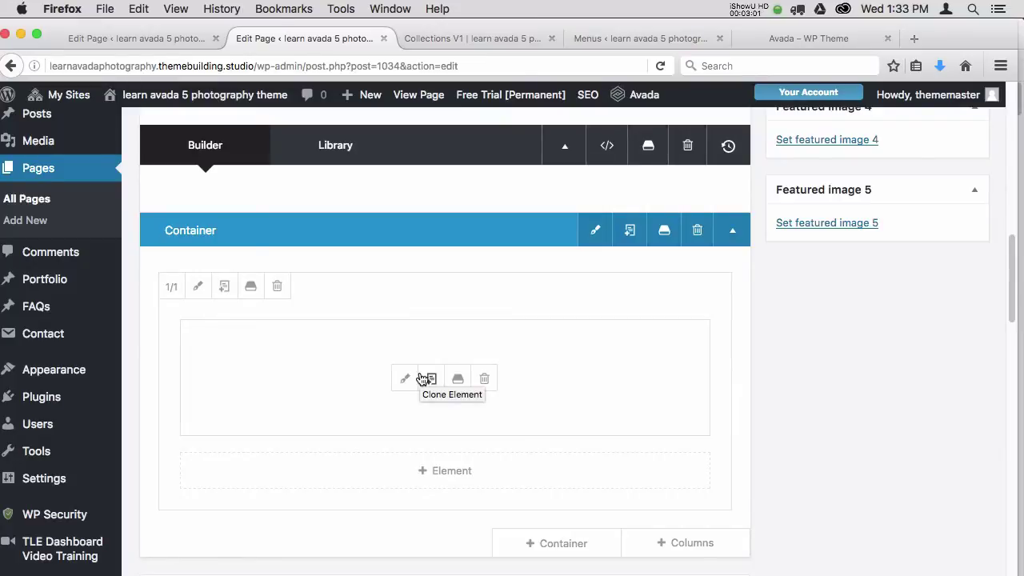
Step: Open the Testimonials element's settings and examine the first testimonial's name, avatar, company, link and content fields without changing them
{"action": "left_click", "coordinate": [404, 379]}
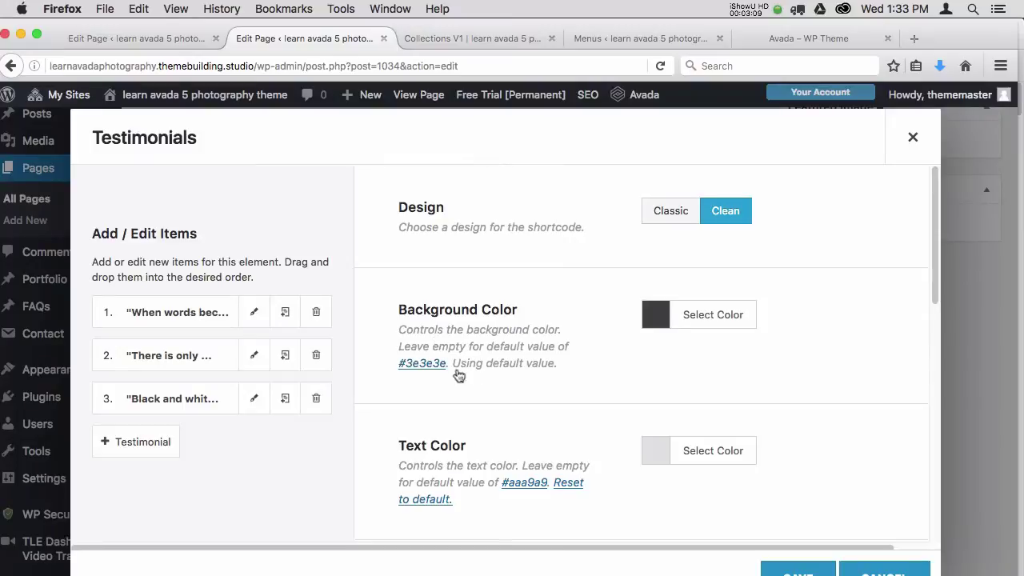
{"action": "left_click", "coordinate": [254, 313]}
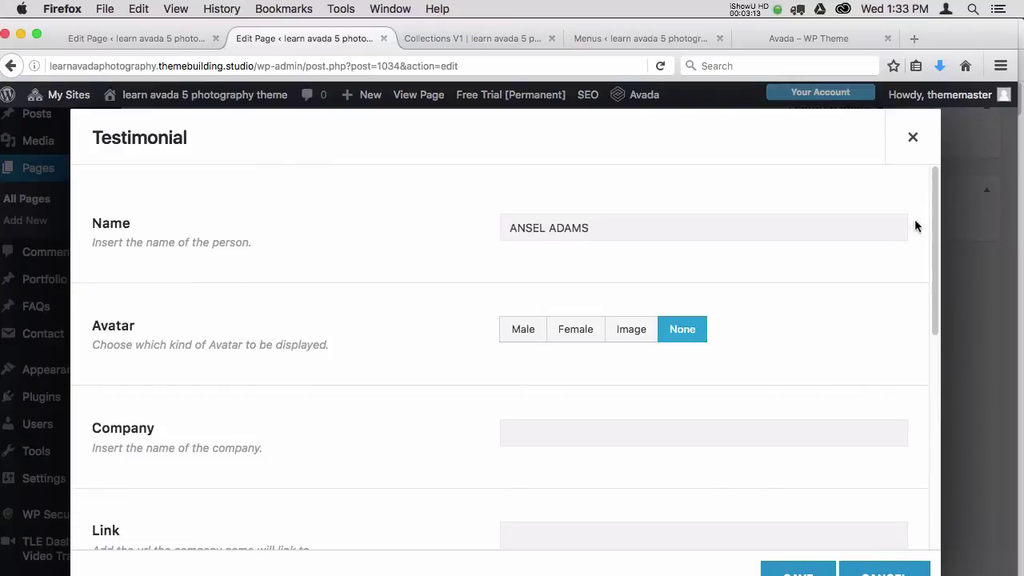
{"action": "left_click_drag", "start_coordinate": [930, 227], "coordinate": [928, 437]}
{"action": "scroll", "coordinate": [921, 431], "scroll_direction": "up", "scroll_amount": 3}
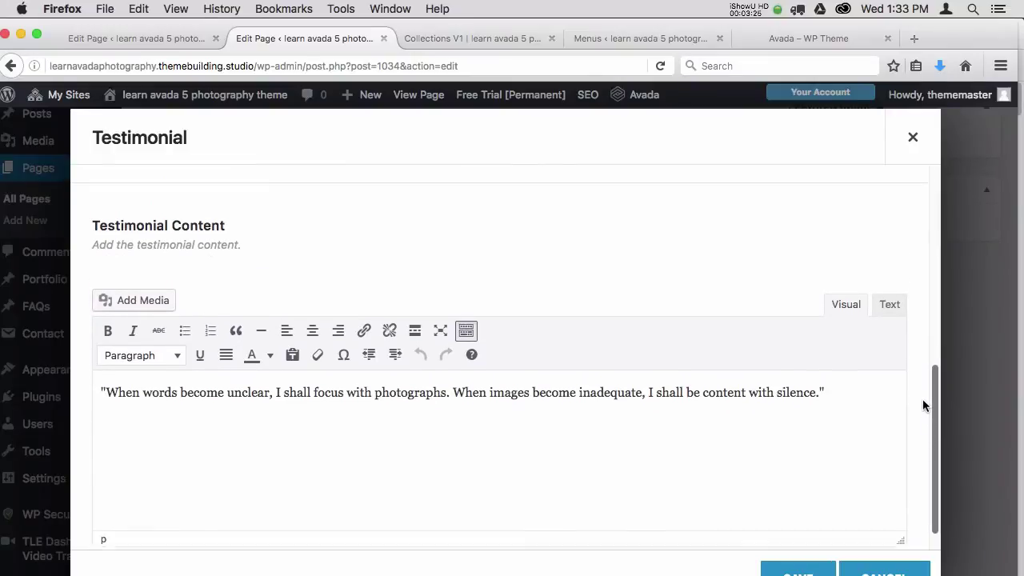
{"action": "scroll", "coordinate": [923, 384], "scroll_direction": "up", "scroll_amount": 2}
{"action": "scroll", "coordinate": [923, 403], "scroll_direction": "down", "scroll_amount": 2}
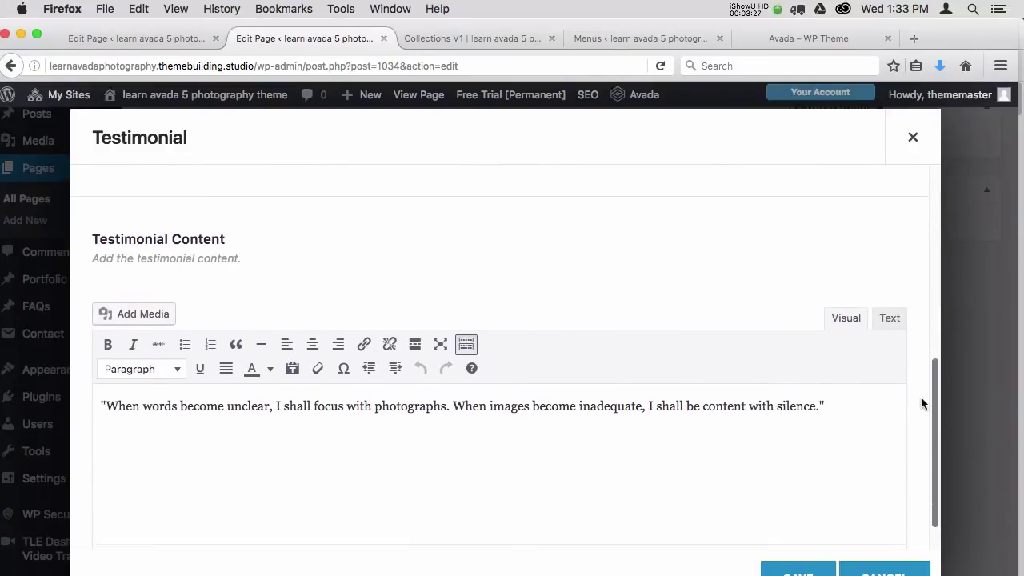
{"action": "left_click", "coordinate": [881, 570]}
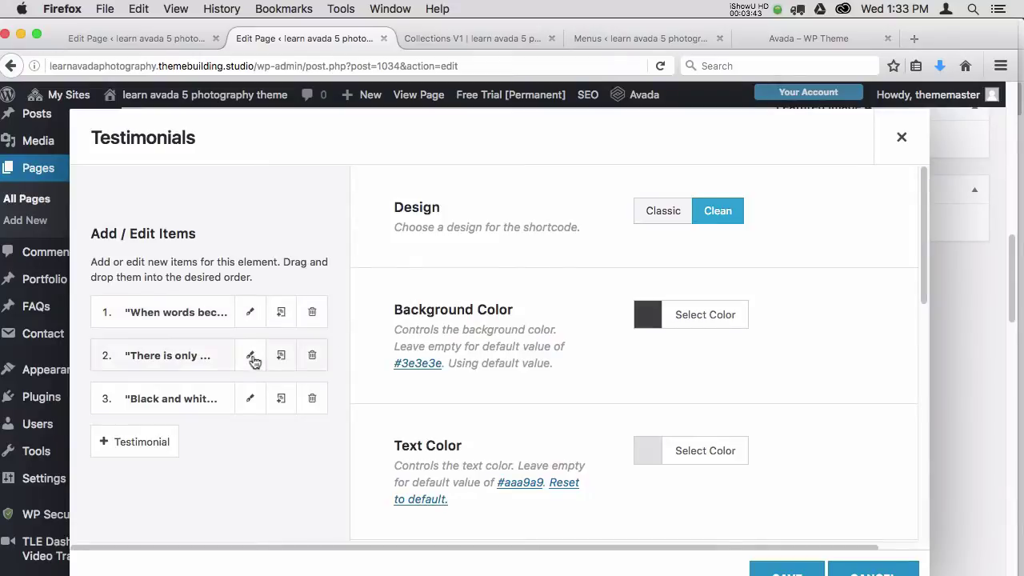
Step: Clone the third testimonial, "Black and whit...", enter a new person's name in the copy and set its avatar to Female
{"action": "left_click", "coordinate": [130, 446]}
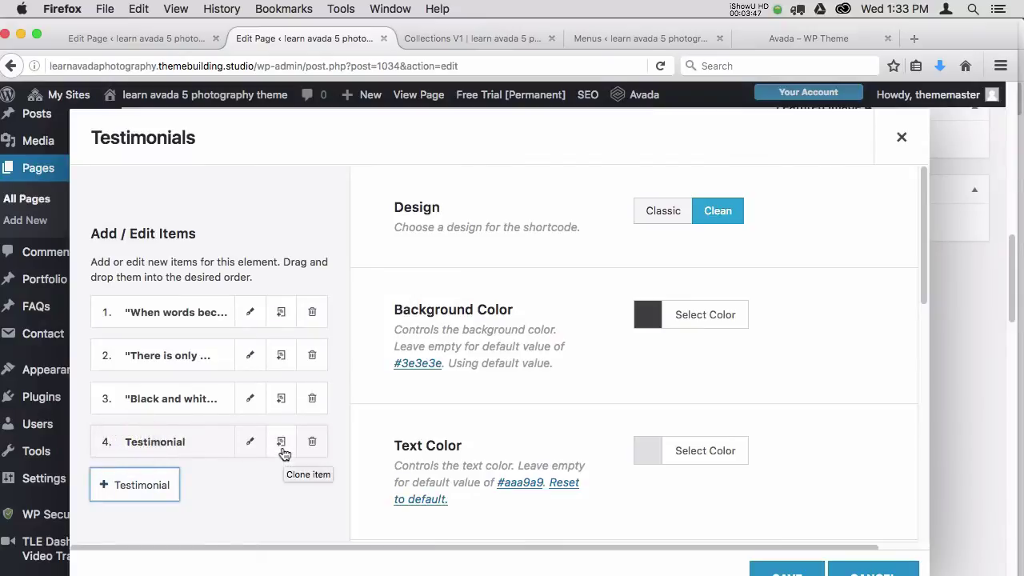
{"action": "left_click", "coordinate": [312, 441]}
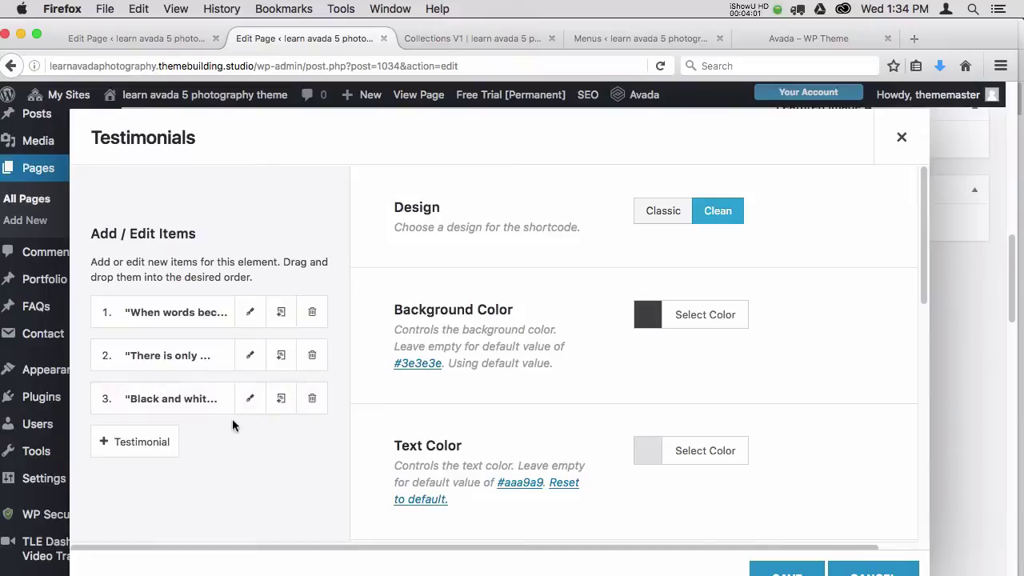
{"action": "left_click", "coordinate": [283, 401]}
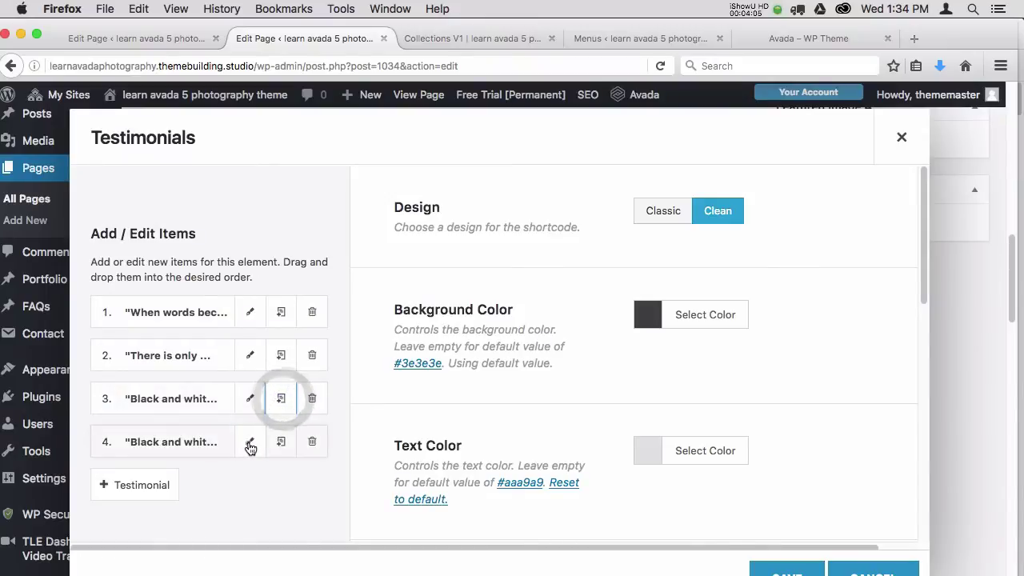
{"action": "left_click", "coordinate": [249, 444]}
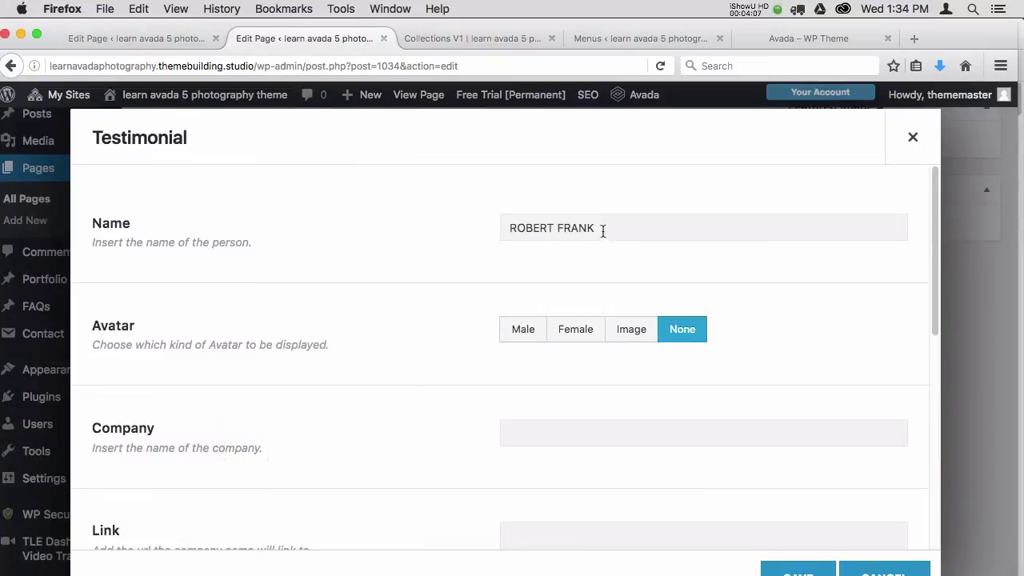
{"action": "triple_click", "coordinate": [603, 230]}
{"action": "type", "text": "so"}
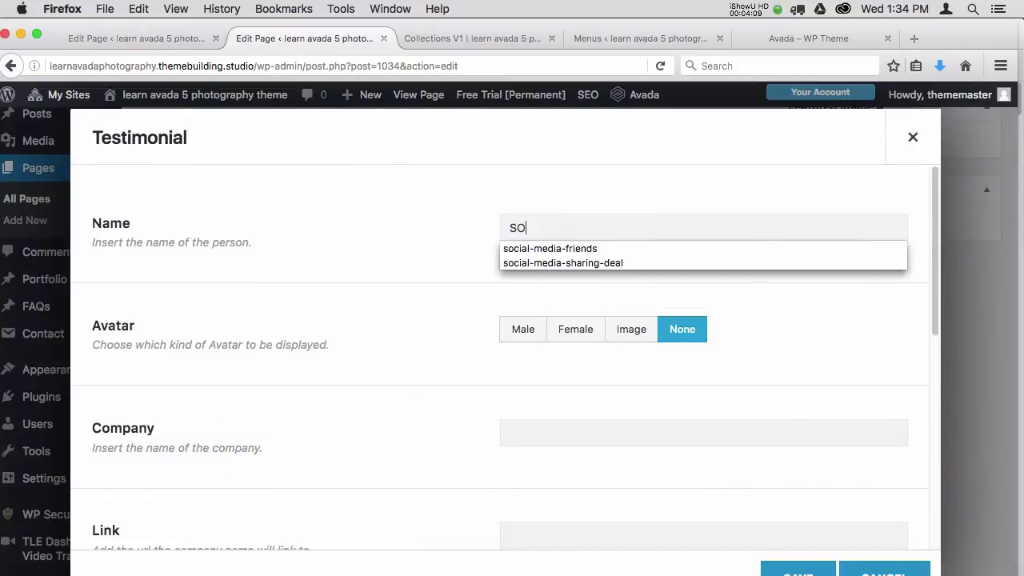
{"action": "type", "text": "NI EVA"}
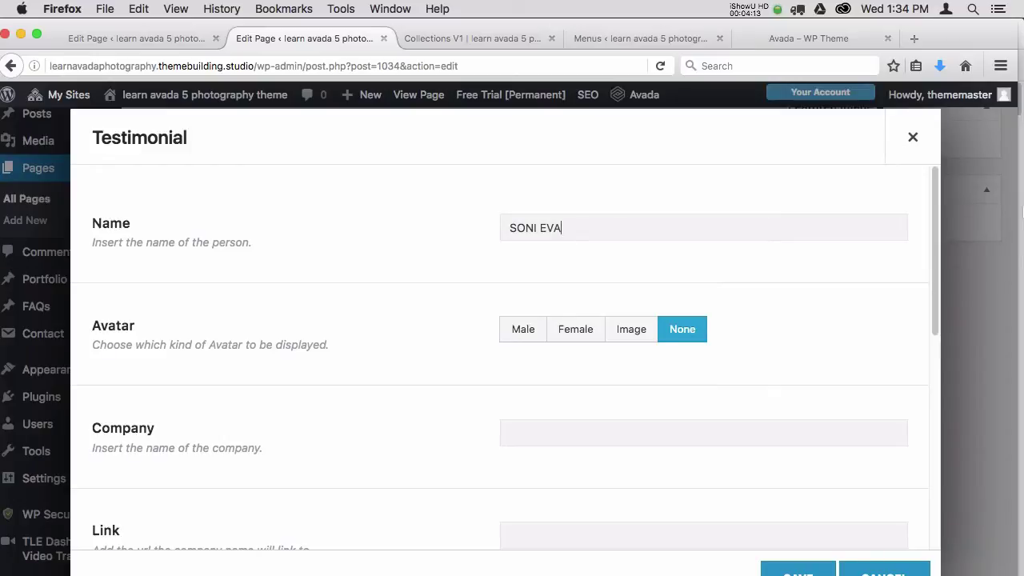
{"action": "left_click", "coordinate": [581, 336]}
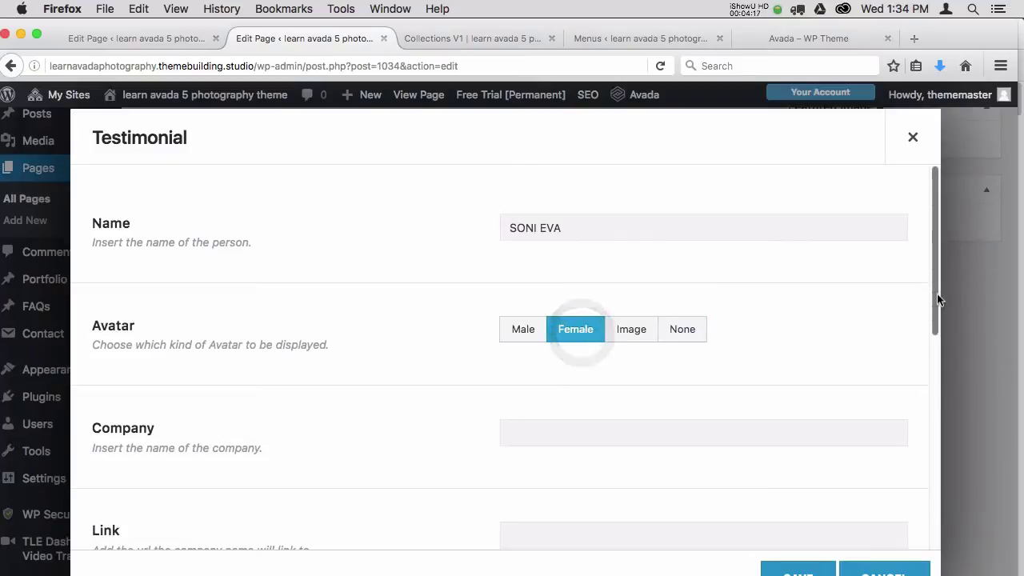
Step: Replace the cloned testimonial's content with "I cried when I had no shoes until I saw the girl with no feet." and save the Testimonials element
{"action": "left_click_drag", "start_coordinate": [934, 300], "coordinate": [933, 480]}
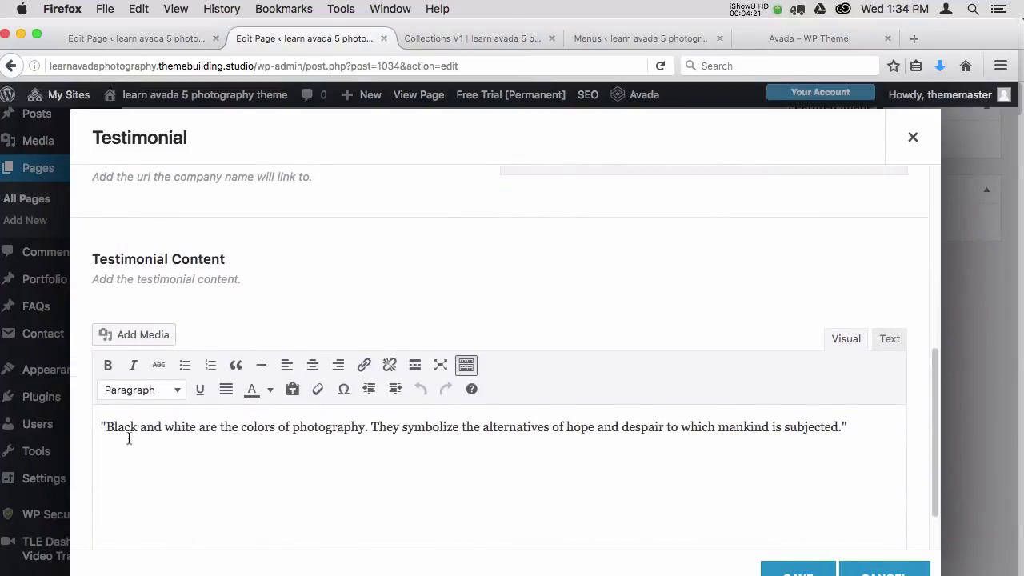
{"action": "left_click_drag", "start_coordinate": [110, 427], "coordinate": [839, 429]}
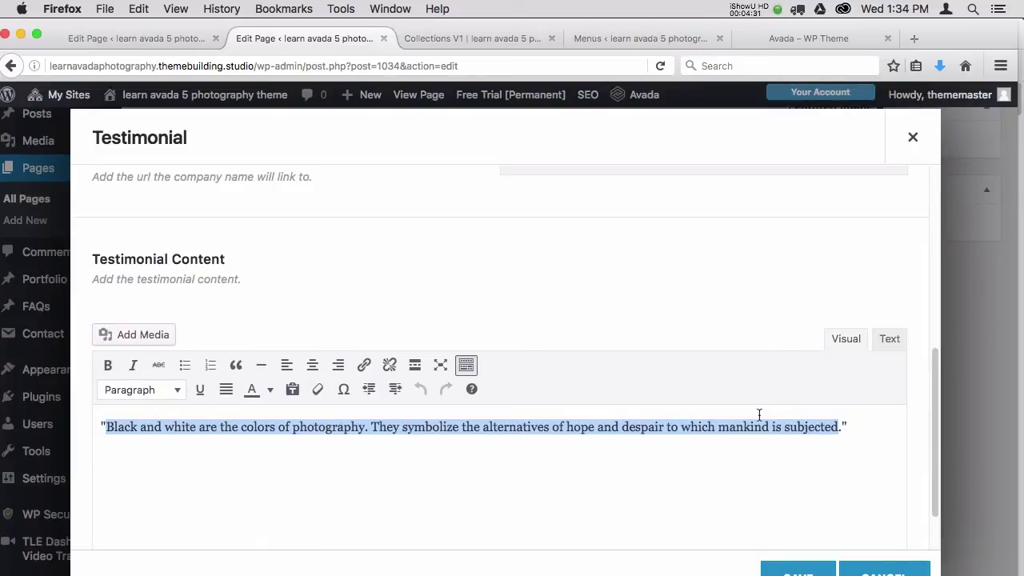
{"action": "type", "text": "I c"}
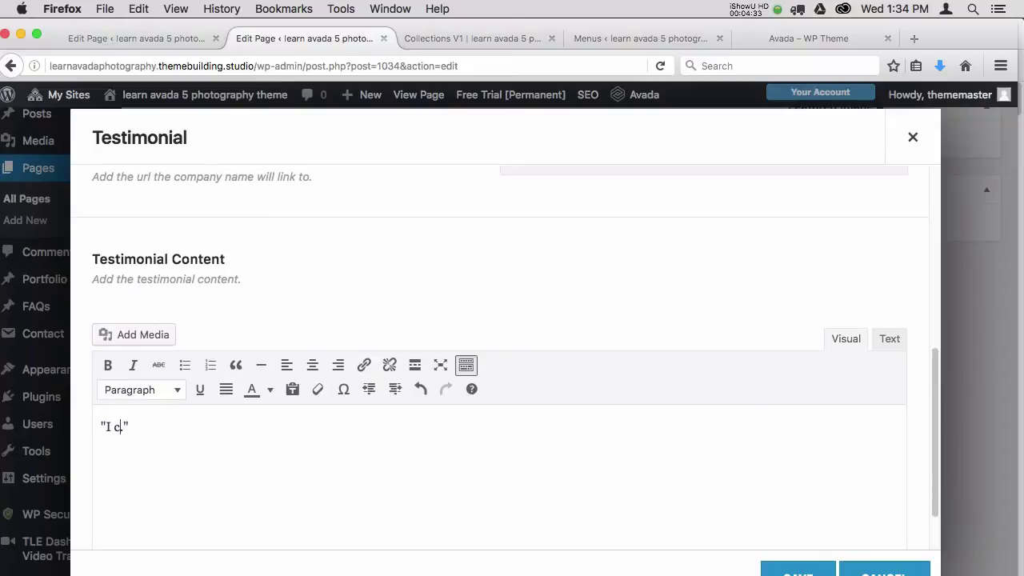
{"action": "type", "text": "ried when I had no sh"}
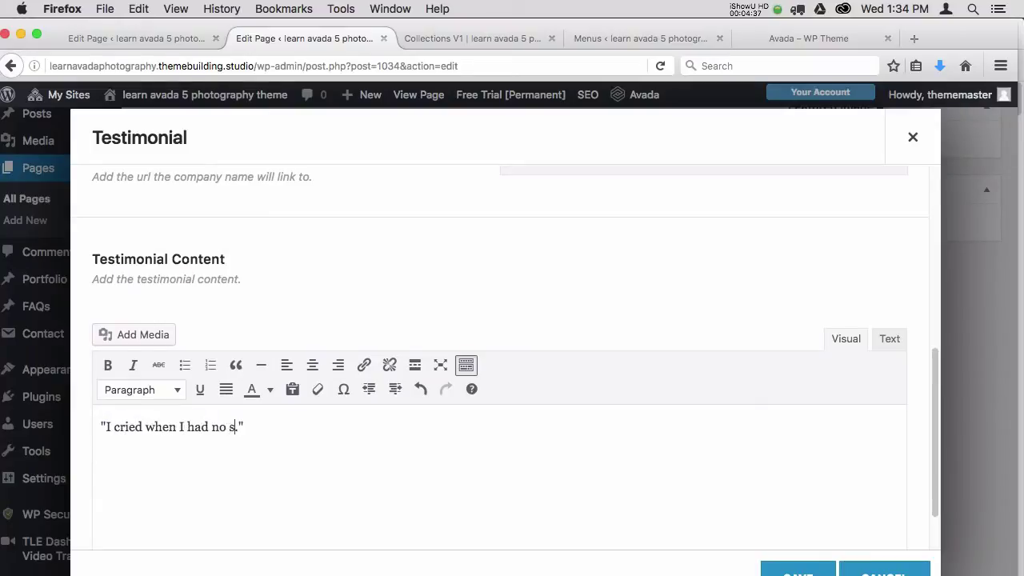
{"action": "type", "text": "oes until I saw the "}
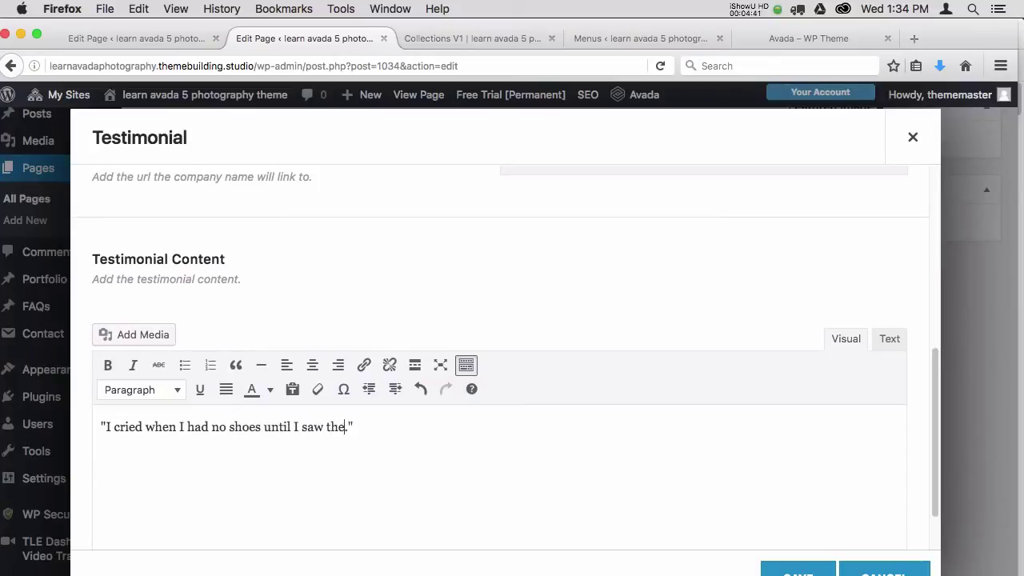
{"action": "type", "text": "girl with no feet."}
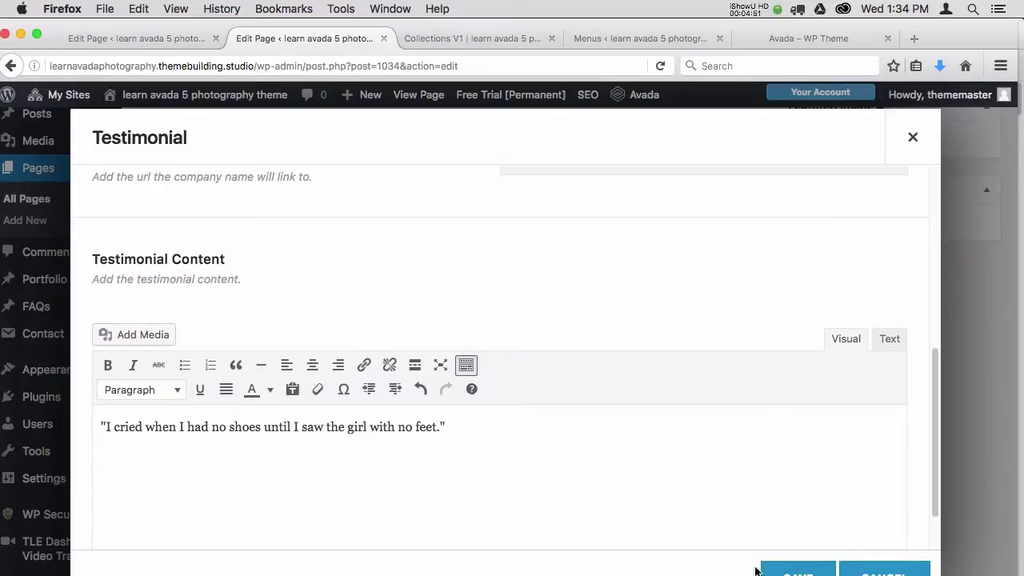
{"action": "left_click", "coordinate": [788, 570]}
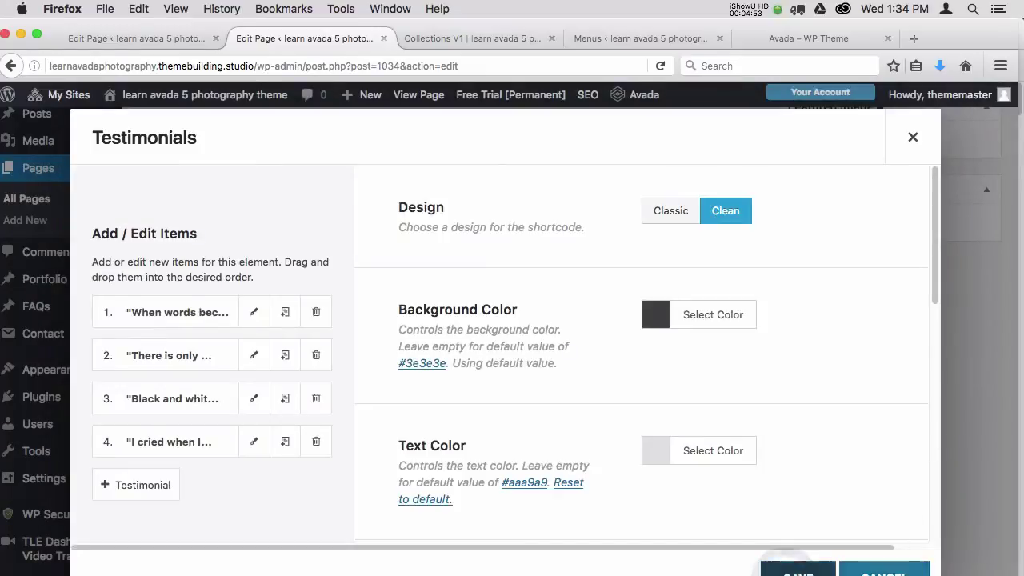
{"action": "left_click", "coordinate": [809, 567]}
Step: Publish the Collections V1 page
{"action": "left_click_drag", "start_coordinate": [1012, 286], "coordinate": [1016, 132]}
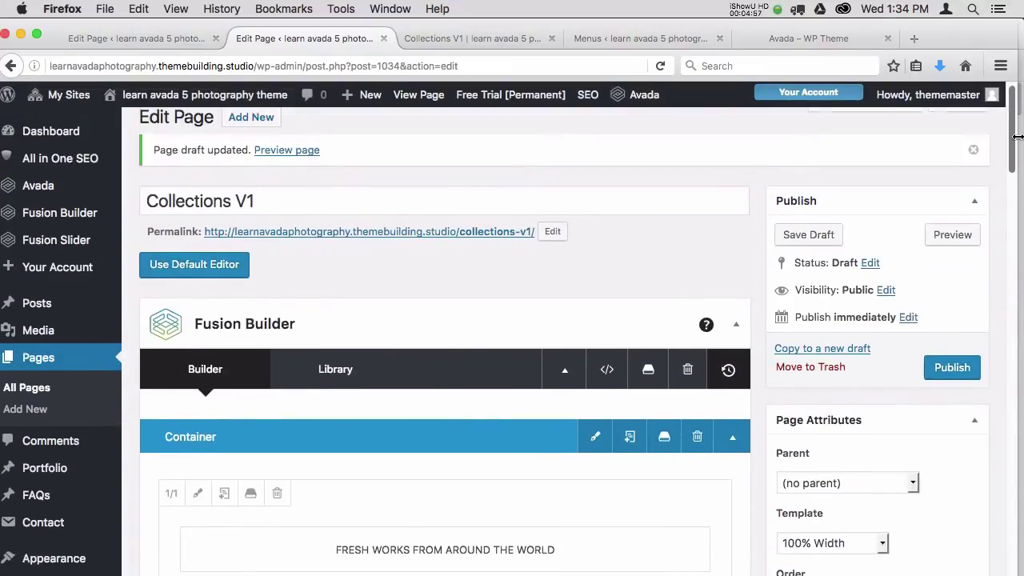
{"action": "scroll", "coordinate": [992, 176], "scroll_direction": "down", "scroll_amount": 2}
{"action": "left_click", "coordinate": [951, 260]}
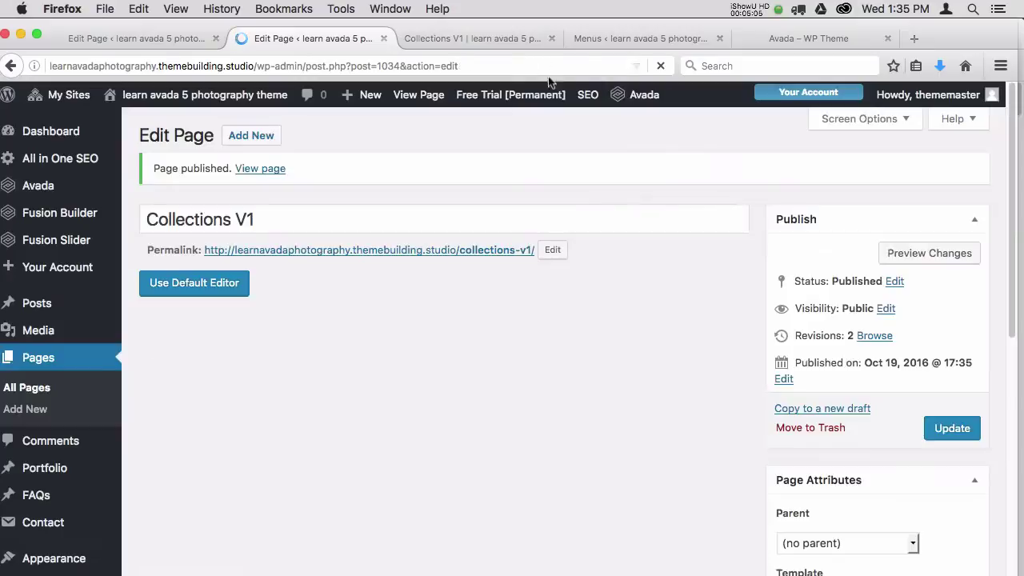
Step: Reload the Collections V1 page on the site and go through each testimonial near its end, including the added one
{"action": "left_click", "coordinate": [469, 42]}
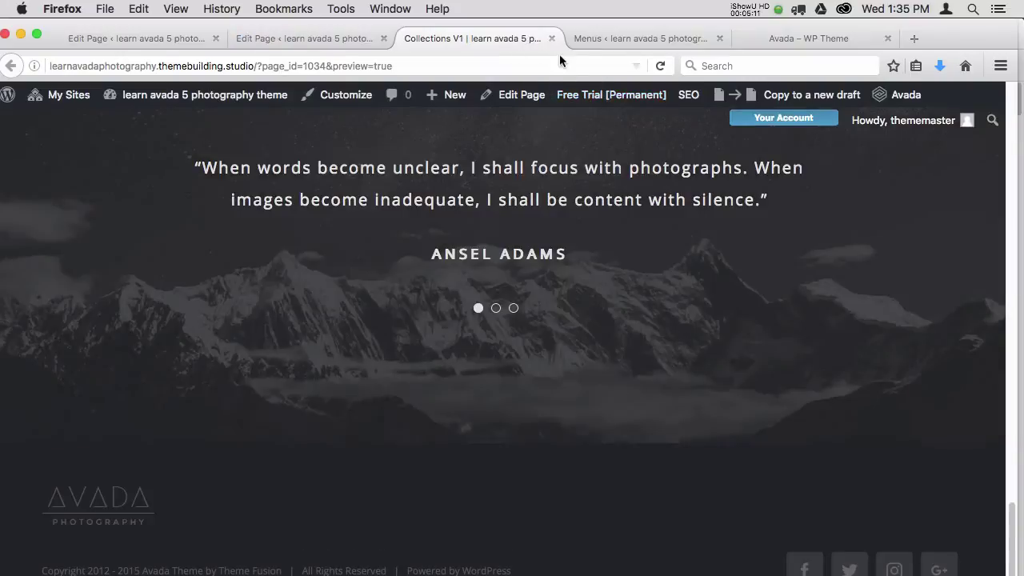
{"action": "left_click", "coordinate": [660, 67]}
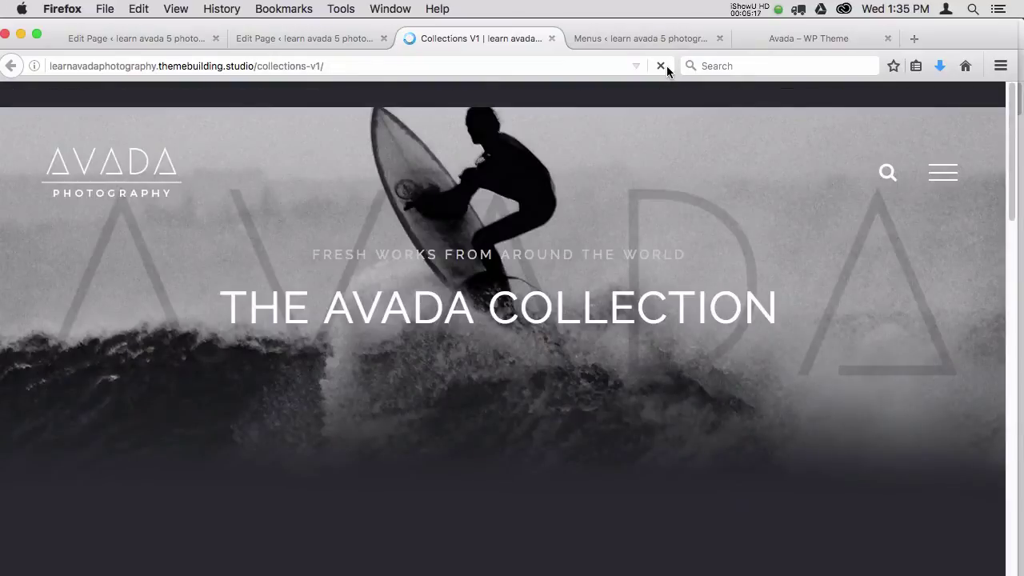
{"action": "left_click_drag", "start_coordinate": [1011, 165], "coordinate": [1017, 294]}
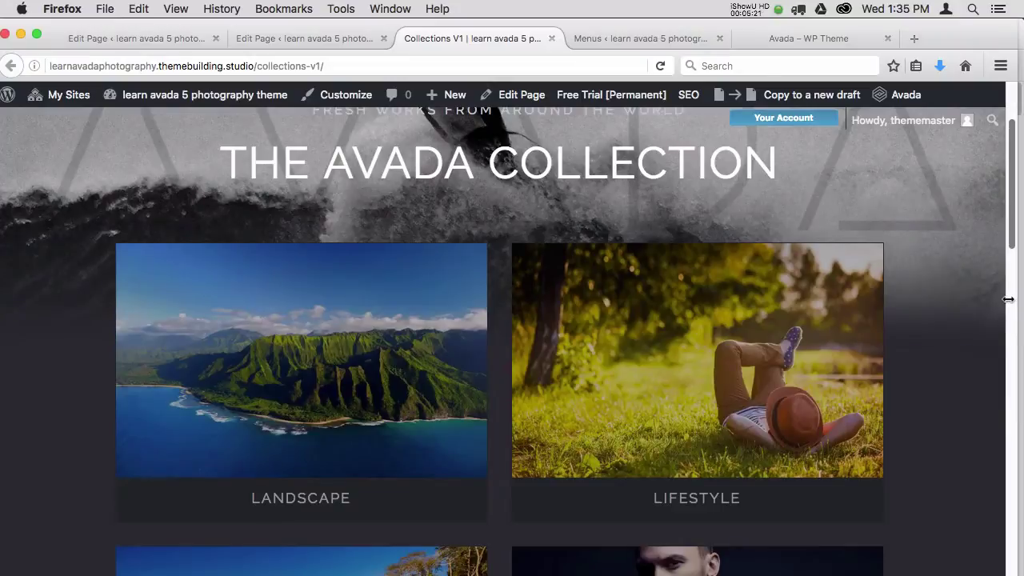
{"action": "left_click_drag", "start_coordinate": [1011, 240], "coordinate": [1007, 497]}
{"action": "scroll", "coordinate": [1008, 497], "scroll_direction": "down", "scroll_amount": 5}
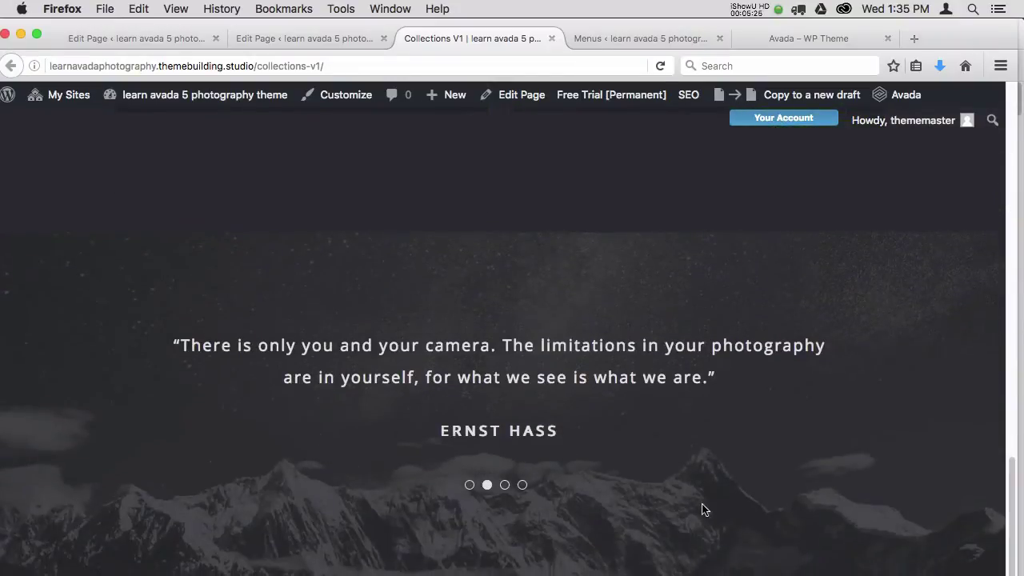
{"action": "left_click", "coordinate": [470, 486]}
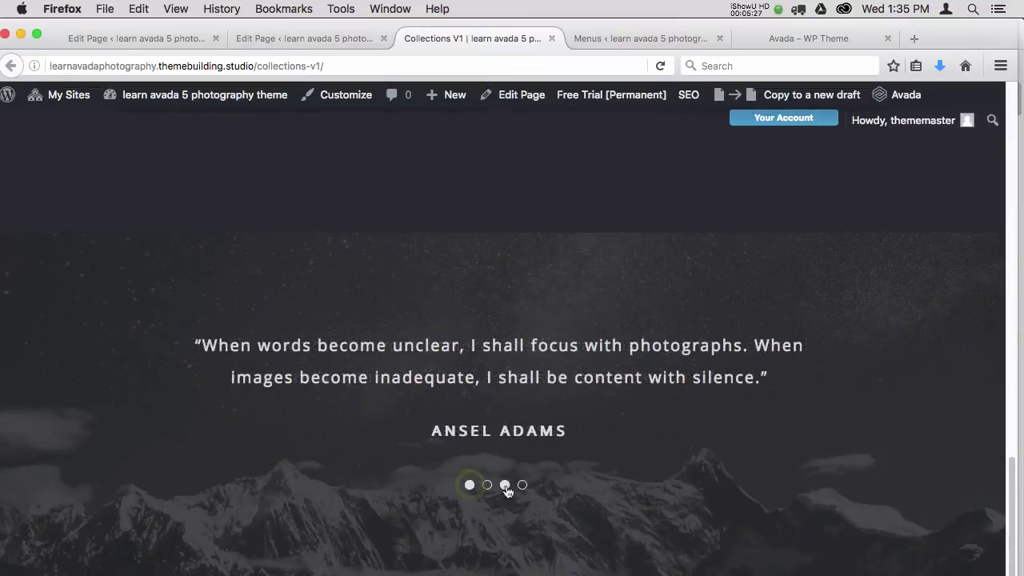
{"action": "left_click", "coordinate": [488, 486]}
{"action": "left_click", "coordinate": [505, 486]}
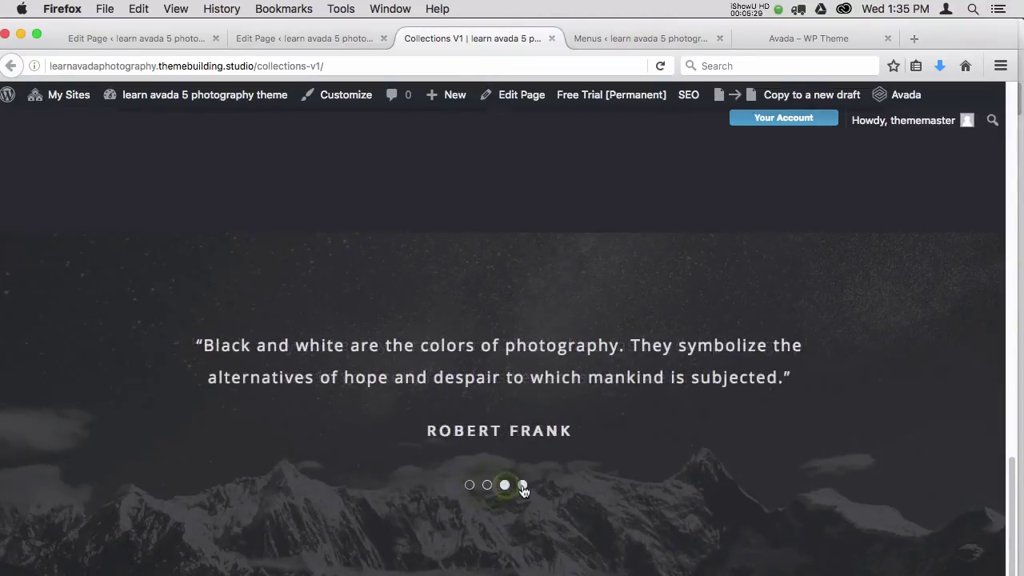
{"action": "left_click", "coordinate": [521, 485]}
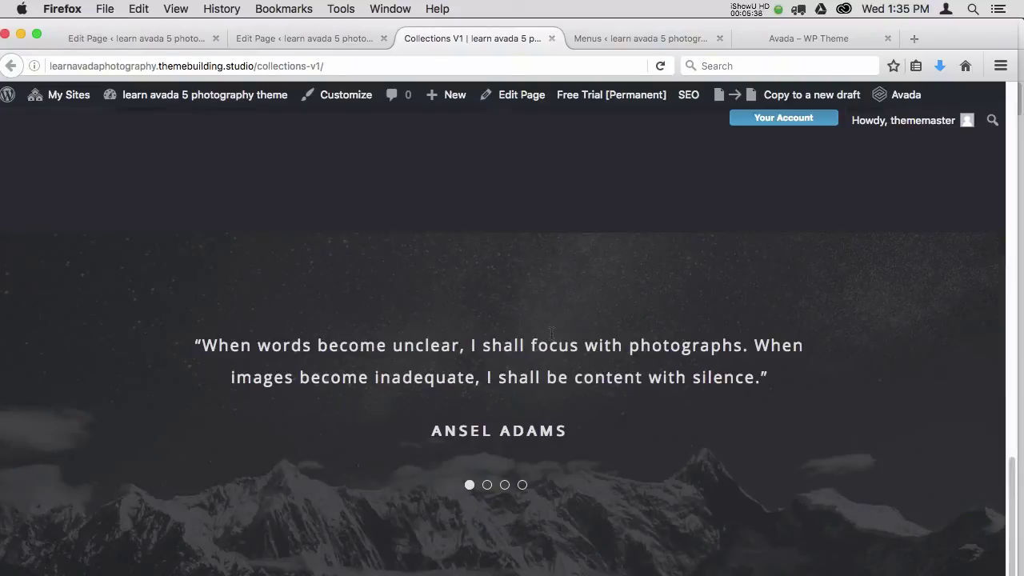
Step: Close the Collections V1 site view and look over the page's containers and publish settings back in its editor
{"action": "left_click", "coordinate": [551, 38]}
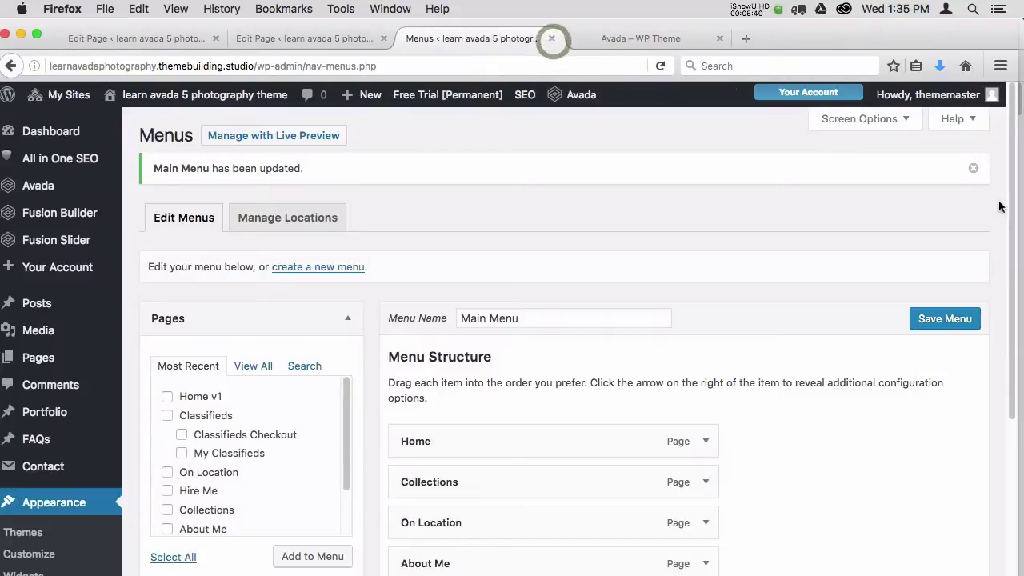
{"action": "left_click_drag", "start_coordinate": [1010, 206], "coordinate": [783, 110]}
{"action": "left_click", "coordinate": [337, 35]}
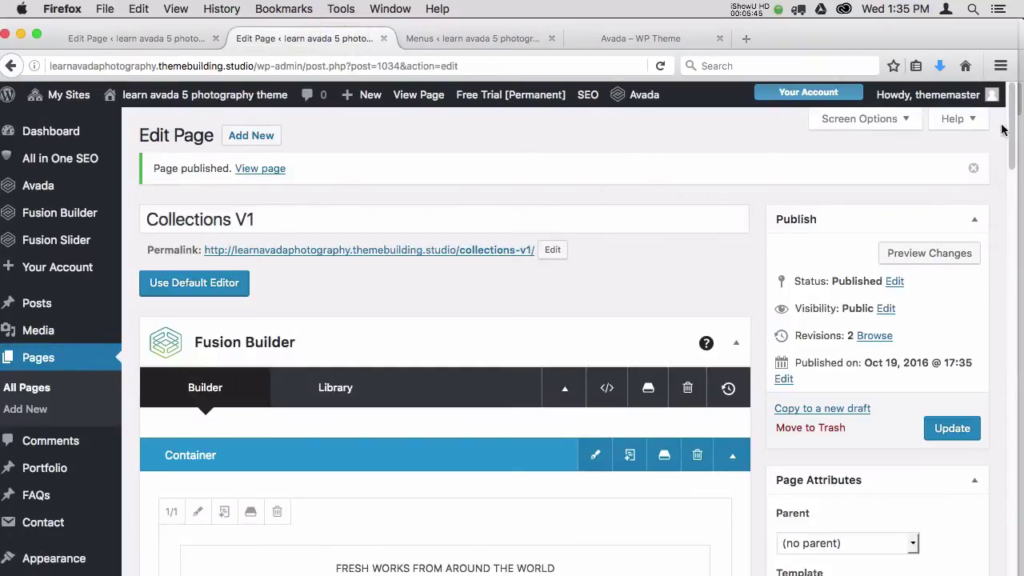
{"action": "left_click_drag", "start_coordinate": [1012, 144], "coordinate": [1010, 164]}
{"action": "scroll", "coordinate": [1010, 164], "scroll_direction": "down", "scroll_amount": 10}
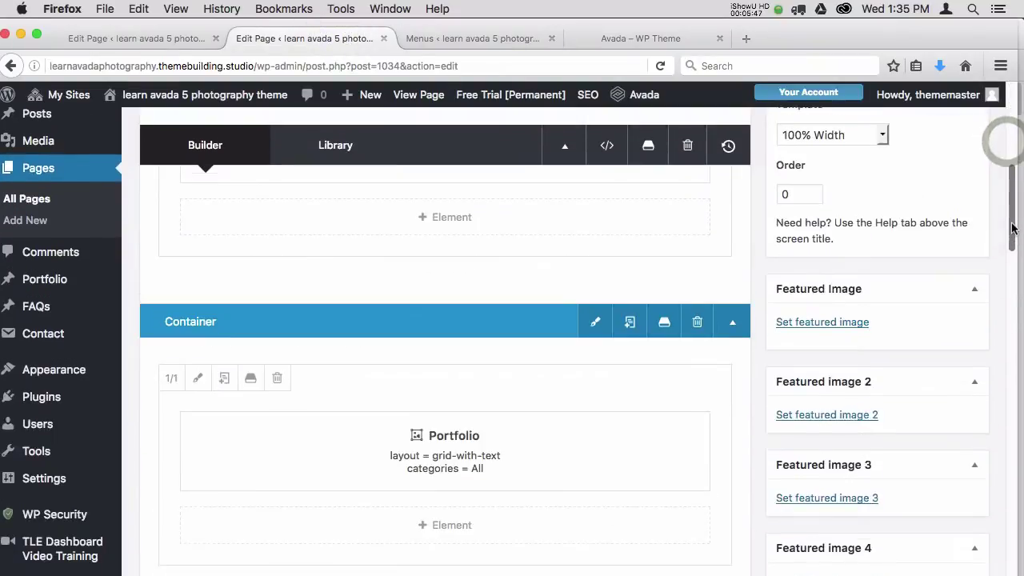
{"action": "scroll", "coordinate": [1005, 174], "scroll_direction": "up", "scroll_amount": 6}
{"action": "scroll", "coordinate": [1002, 164], "scroll_direction": "up", "scroll_amount": 4}
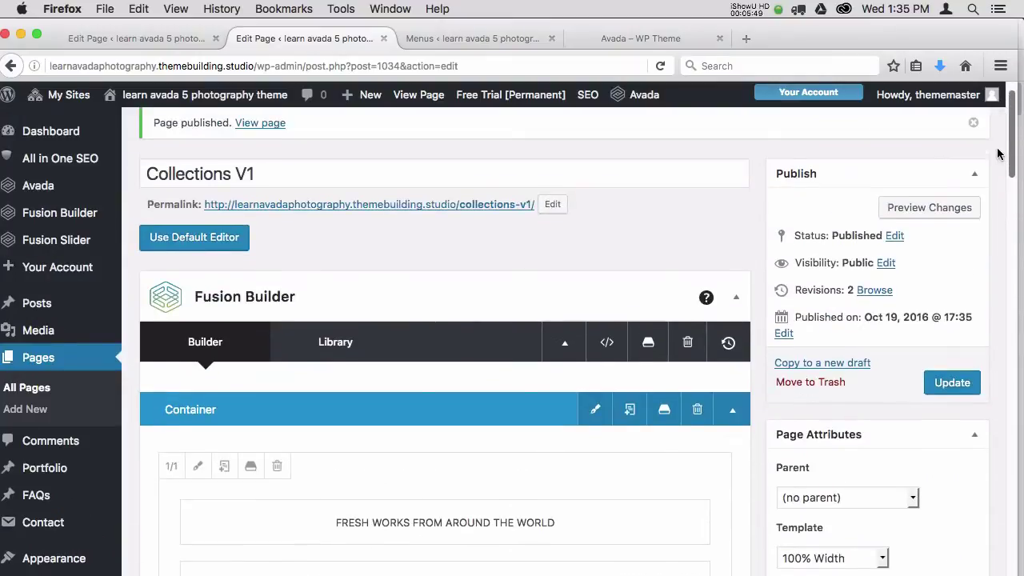
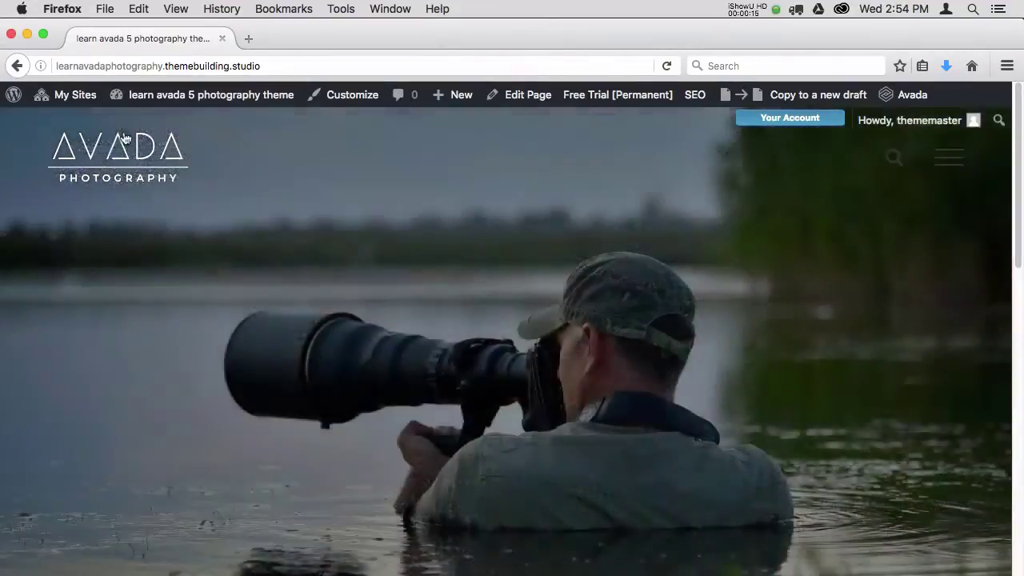
Step: View the entries of the home page's full-screen main menu and close it again
{"action": "left_click", "coordinate": [944, 163]}
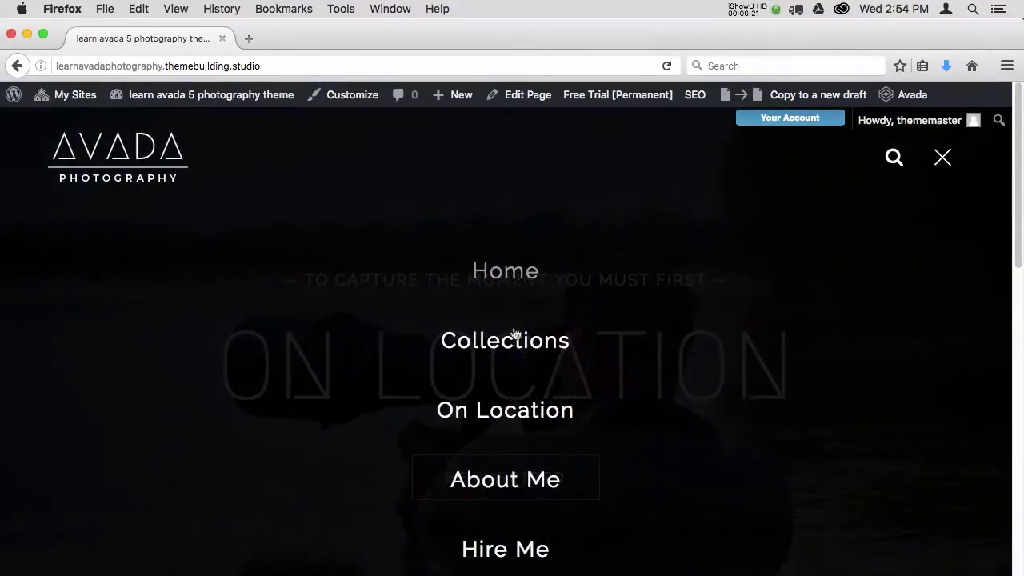
{"action": "left_click", "coordinate": [943, 160]}
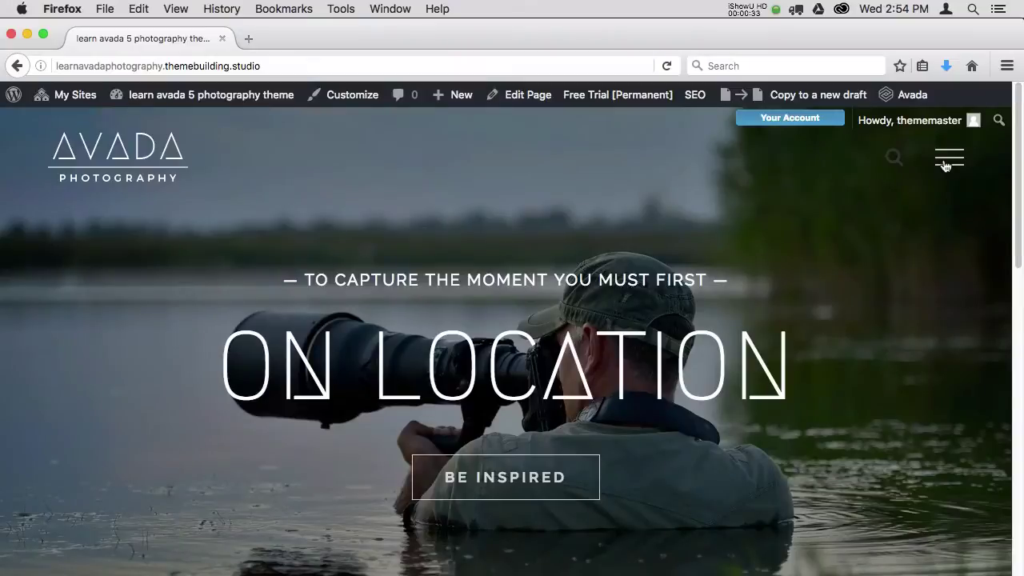
Step: Open the site's WordPress dashboard in a new browser tab and switch to it
{"action": "mouse_move", "coordinate": [196, 95]}
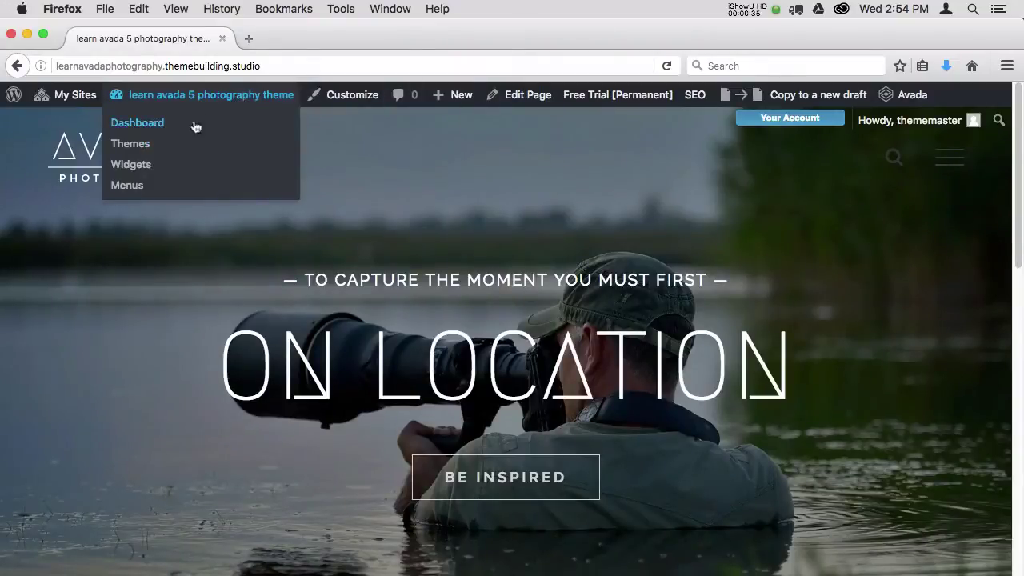
{"action": "right_click", "coordinate": [152, 127]}
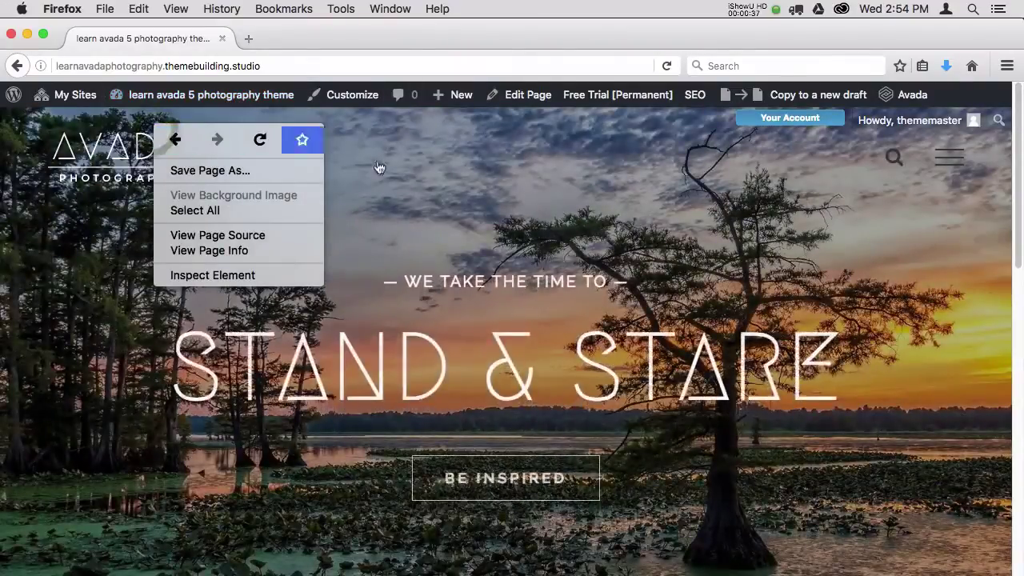
{"action": "left_click", "coordinate": [183, 147]}
{"action": "mouse_move", "coordinate": [190, 97]}
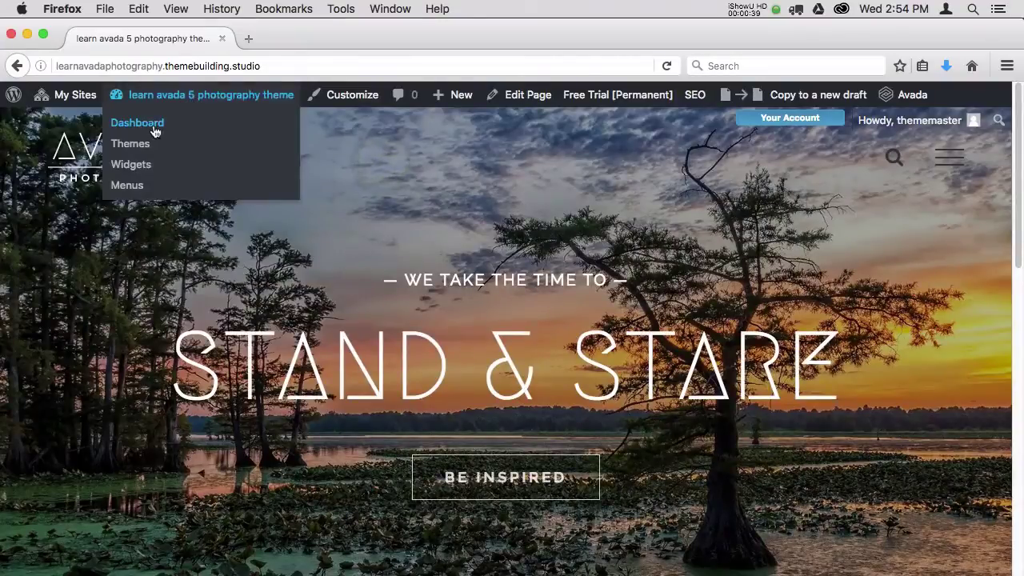
{"action": "right_click", "coordinate": [154, 131]}
{"action": "left_click", "coordinate": [208, 131]}
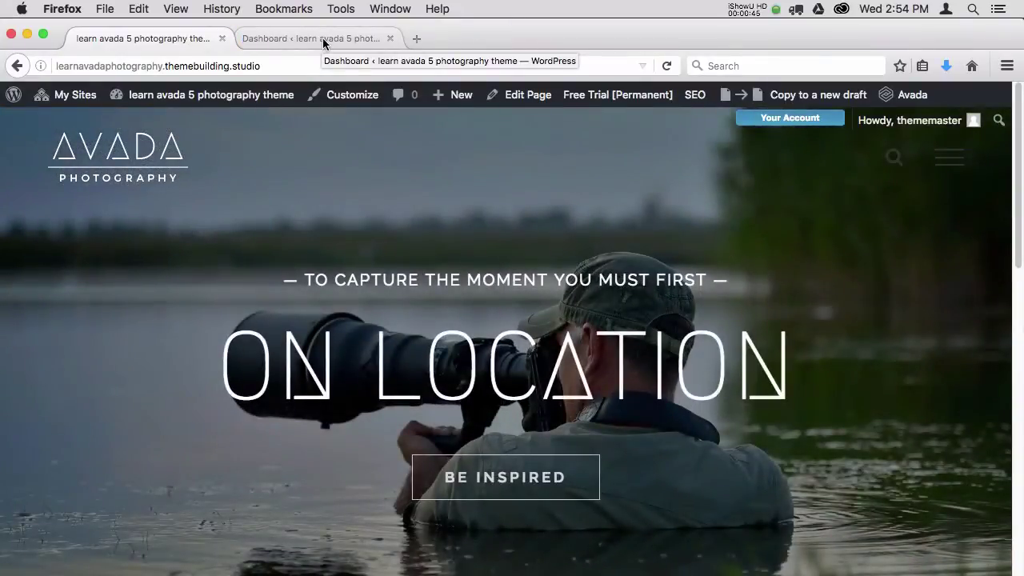
{"action": "left_click", "coordinate": [323, 44]}
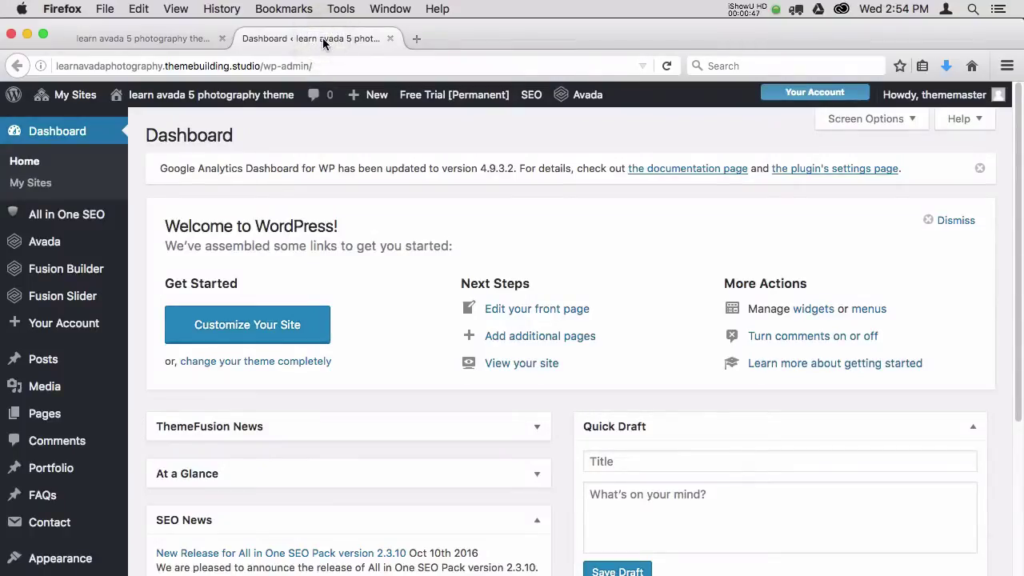
Step: Open the Avada Theme Options and go to the Flyout Menu settings
{"action": "mouse_move", "coordinate": [78, 243]}
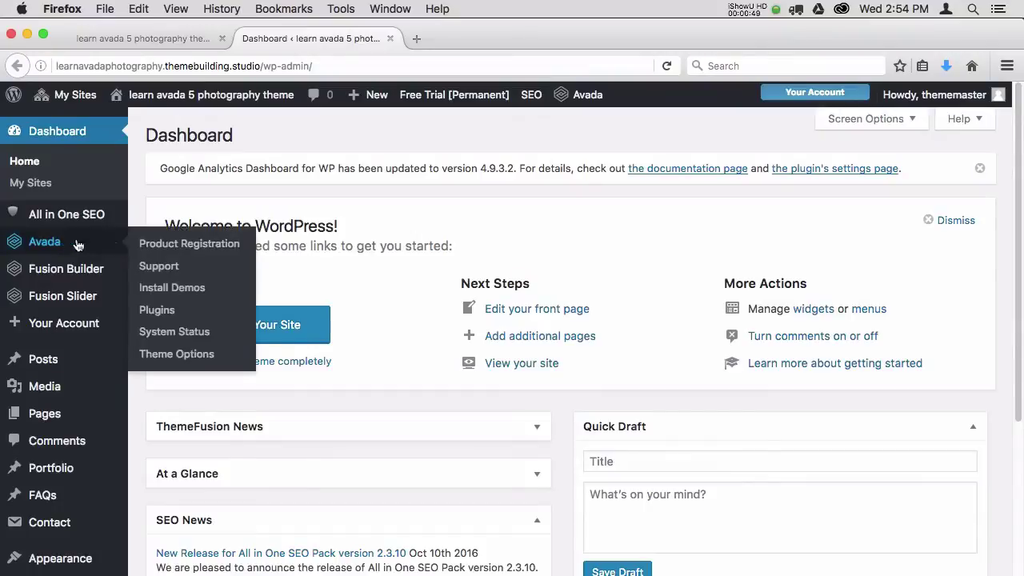
{"action": "left_click", "coordinate": [192, 359]}
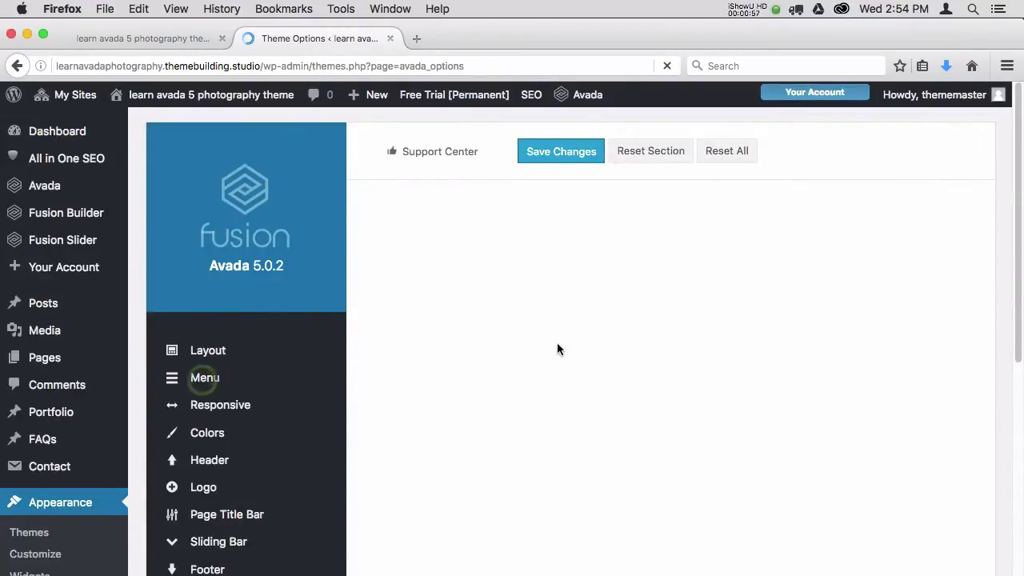
{"action": "mouse_move", "coordinate": [259, 395]}
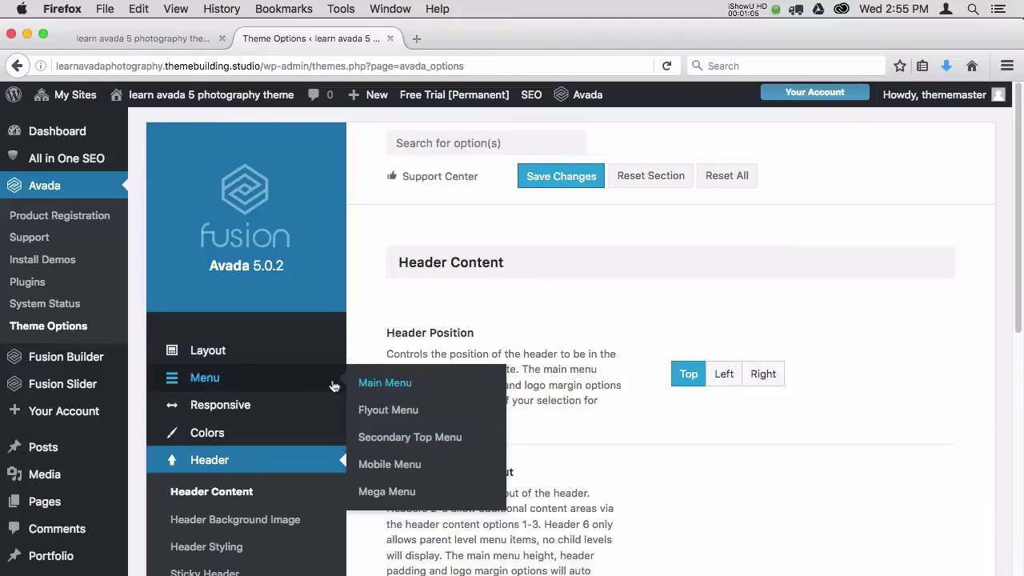
{"action": "left_click", "coordinate": [391, 412]}
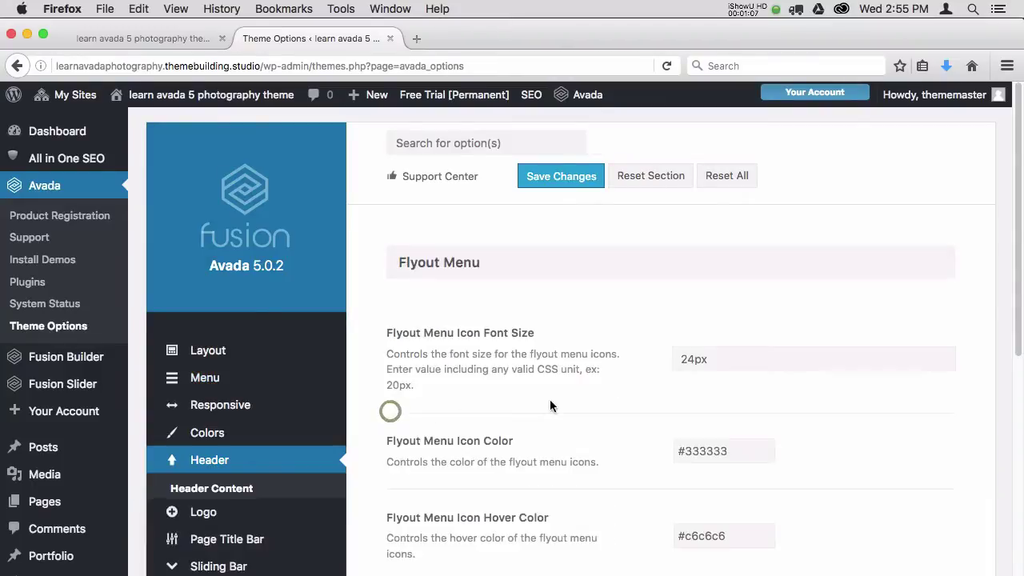
Step: Set the Flyout Menu Icon Color to yellow, save the changes and reload the home page to check its icons
{"action": "left_click_drag", "start_coordinate": [1018, 223], "coordinate": [1010, 289]}
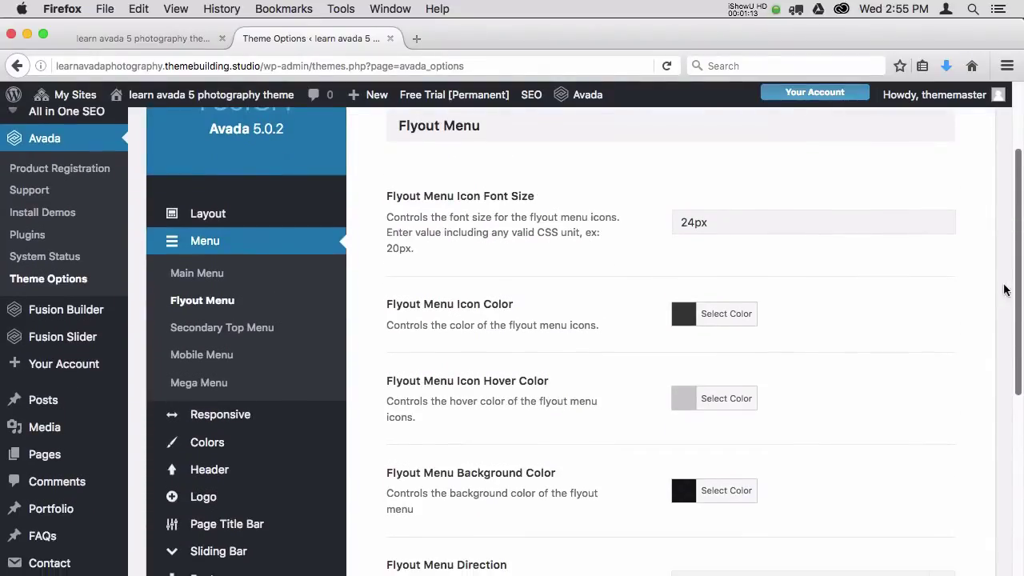
{"action": "left_click", "coordinate": [728, 316]}
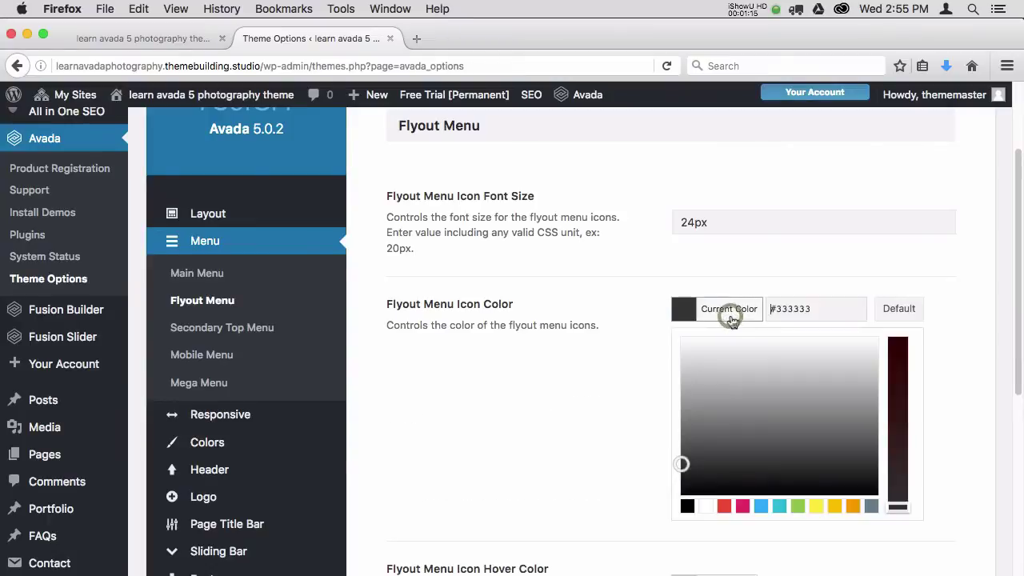
{"action": "left_click", "coordinate": [816, 506]}
{"action": "left_click", "coordinate": [255, 134]}
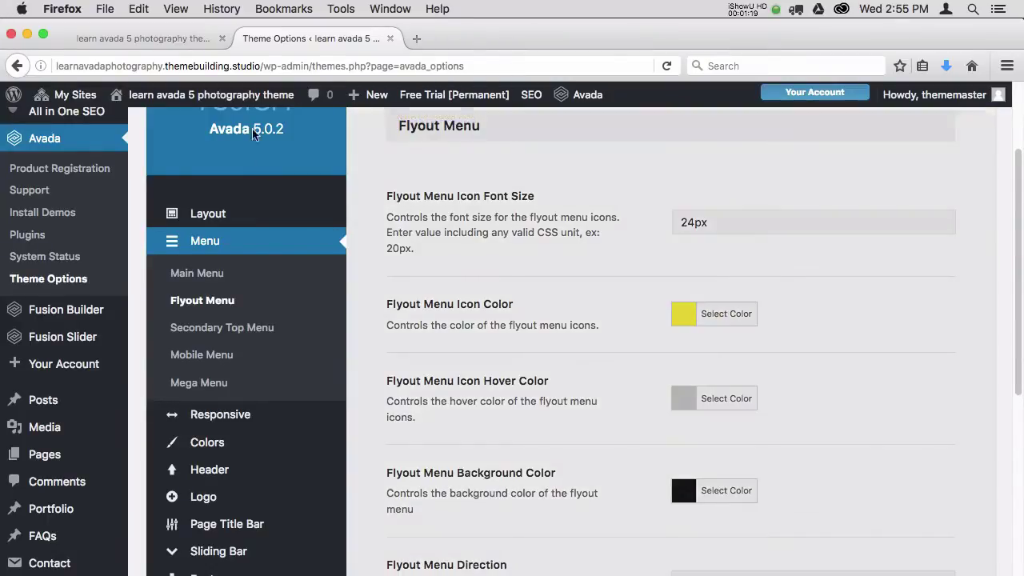
{"action": "left_click", "coordinate": [168, 42]}
{"action": "left_click", "coordinate": [426, 63]}
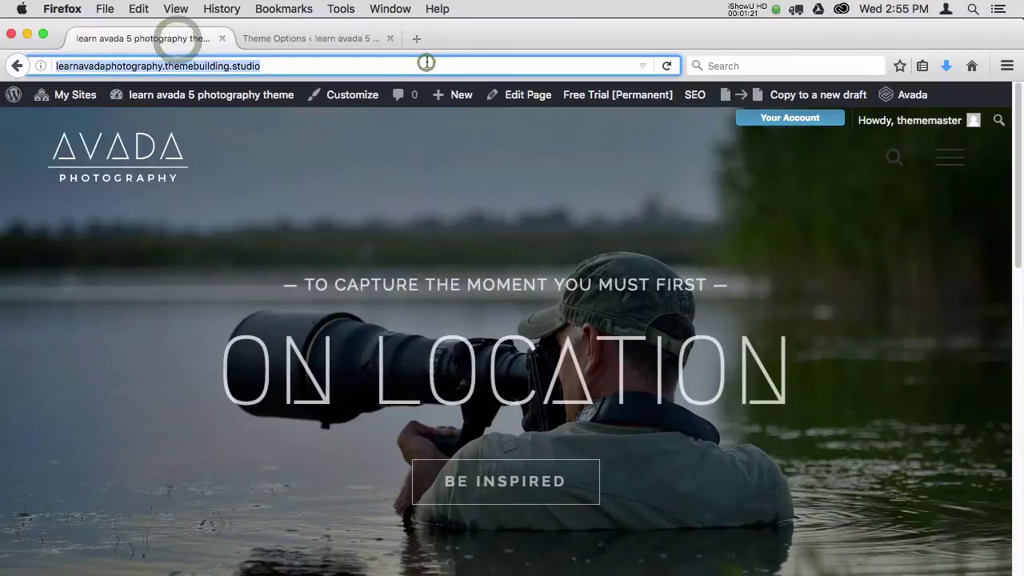
{"action": "key", "text": "Return"}
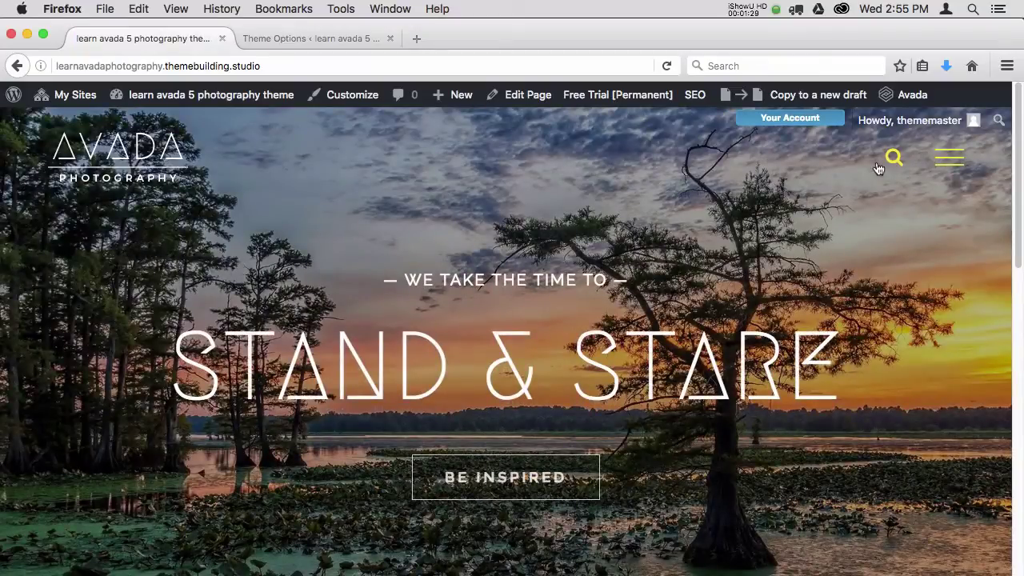
Step: Reset the Flyout Menu Icon Color to its default and save the theme options
{"action": "left_click", "coordinate": [324, 39]}
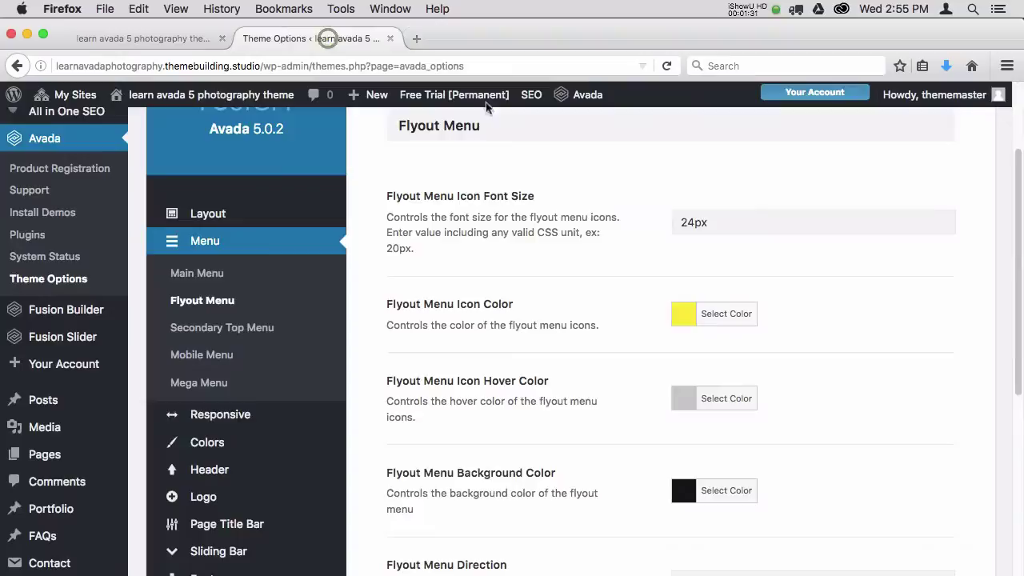
{"action": "left_click", "coordinate": [733, 320]}
{"action": "left_click", "coordinate": [899, 308]}
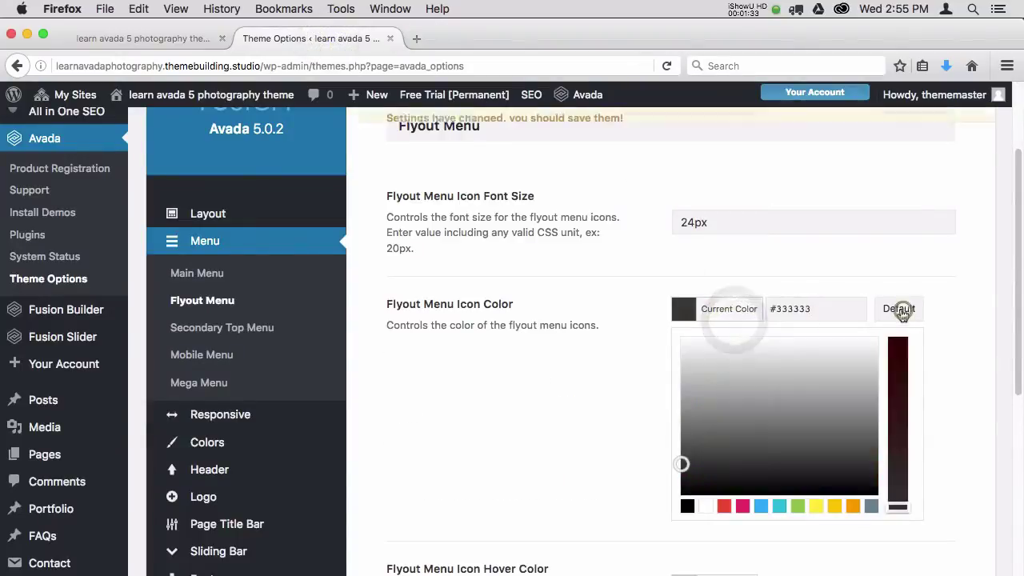
{"action": "left_click", "coordinate": [847, 337]}
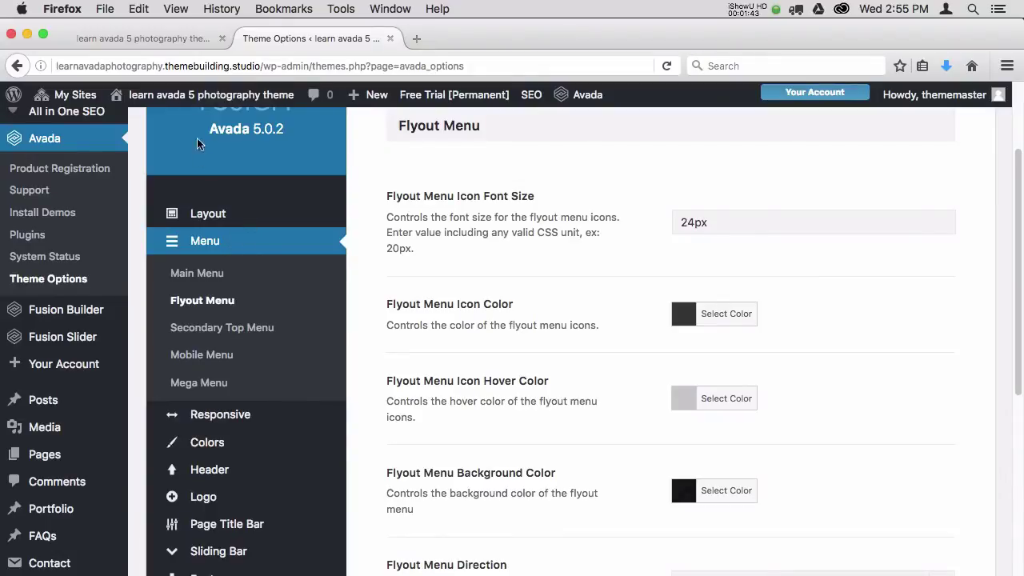
Step: Look at the home page's header again, and open the Header Content settings in the Theme Options
{"action": "left_click", "coordinate": [184, 40]}
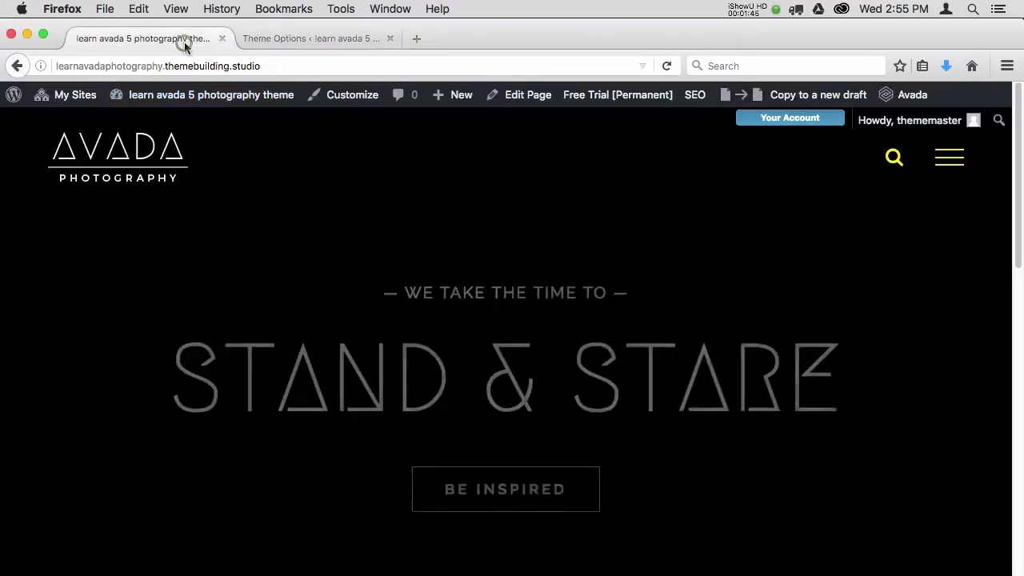
{"action": "mouse_move", "coordinate": [206, 102]}
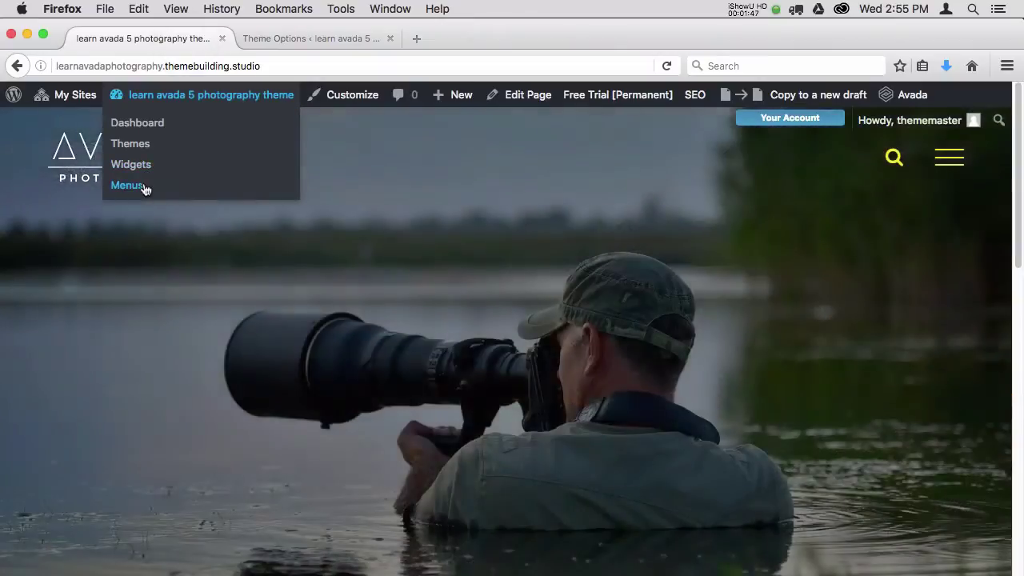
{"action": "left_click", "coordinate": [275, 40]}
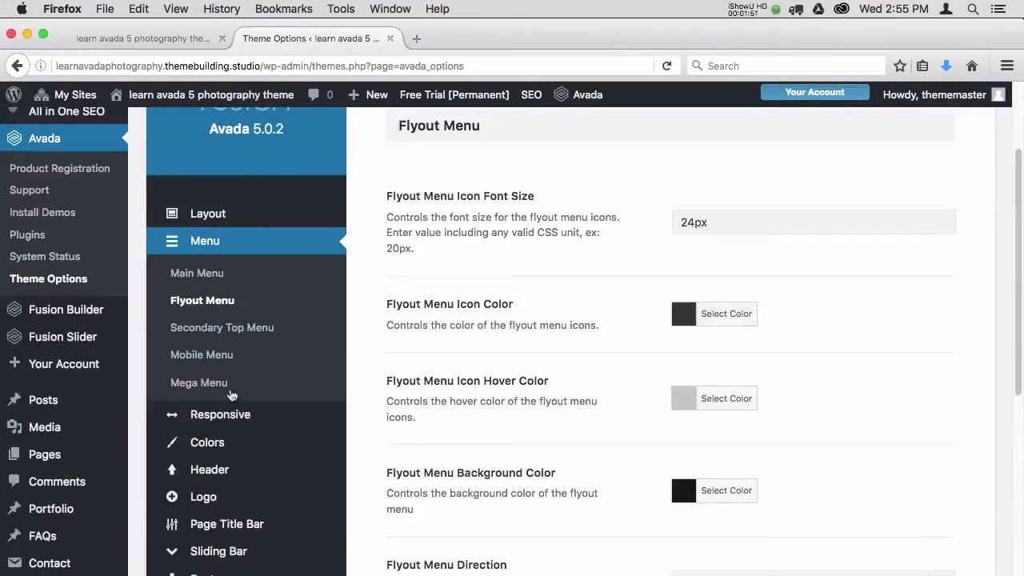
{"action": "mouse_move", "coordinate": [216, 479]}
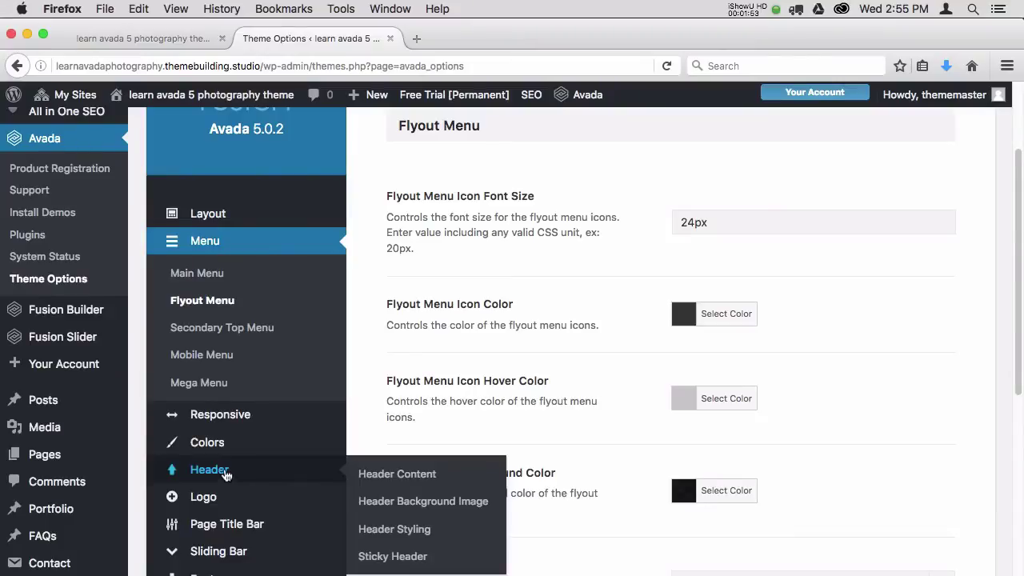
{"action": "left_click", "coordinate": [367, 473]}
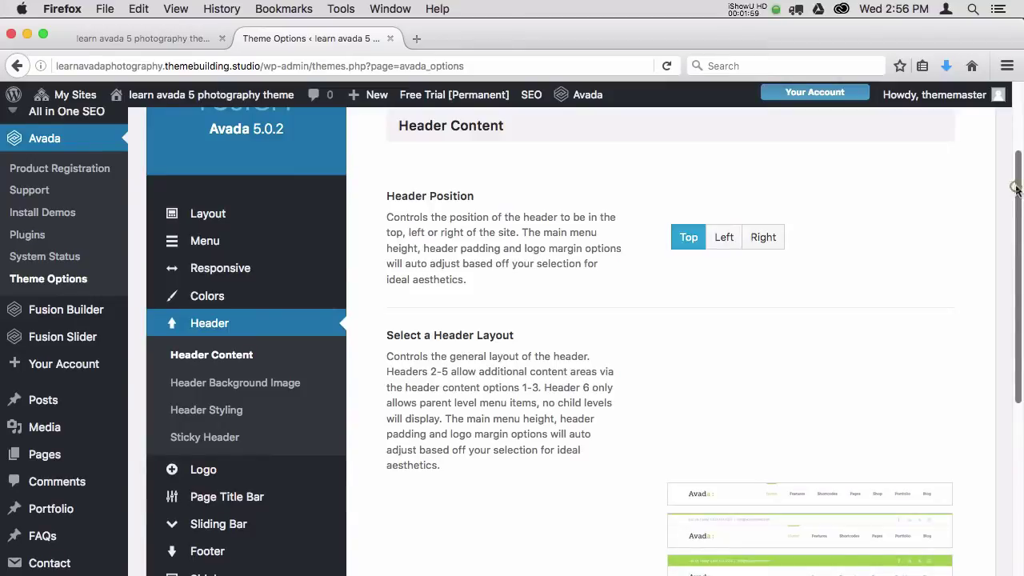
Step: Apply the second header layout, with contact info above the logo and inline menu, save it and reload the home page
{"action": "left_click_drag", "start_coordinate": [1016, 188], "coordinate": [1020, 326]}
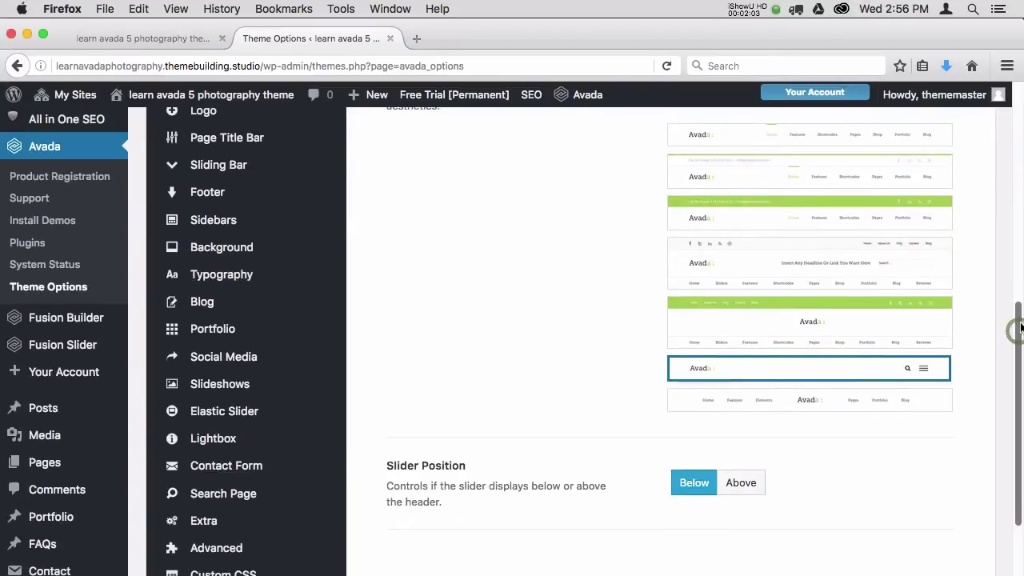
{"action": "mouse_move", "coordinate": [909, 381]}
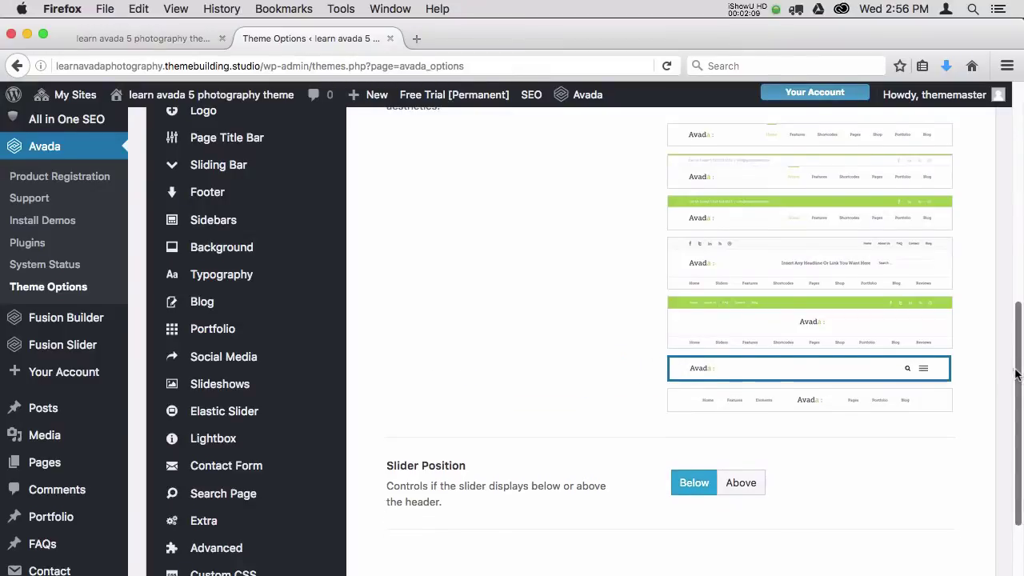
{"action": "left_click_drag", "start_coordinate": [1016, 371], "coordinate": [1018, 344]}
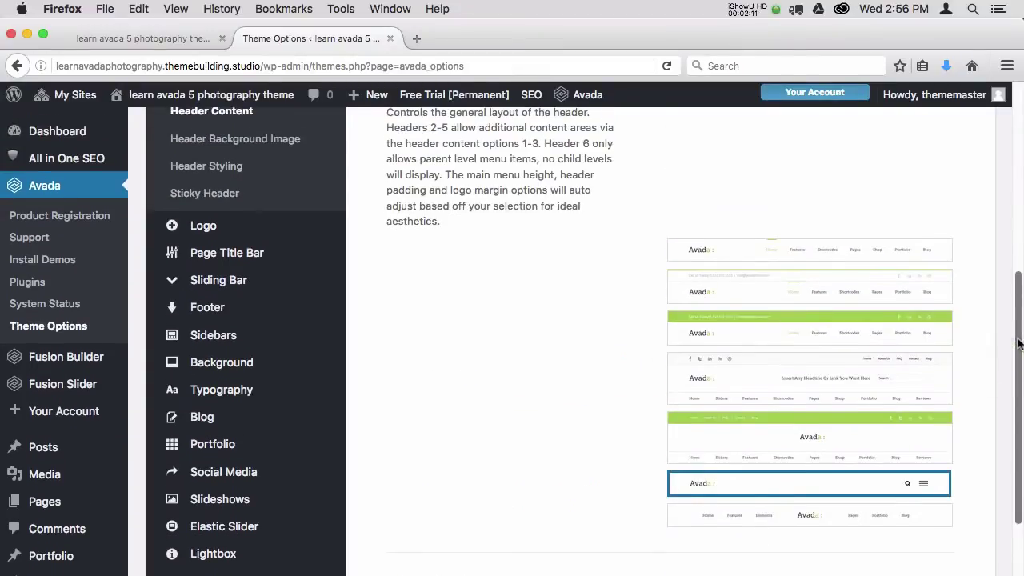
{"action": "left_click_drag", "start_coordinate": [1017, 344], "coordinate": [1016, 351]}
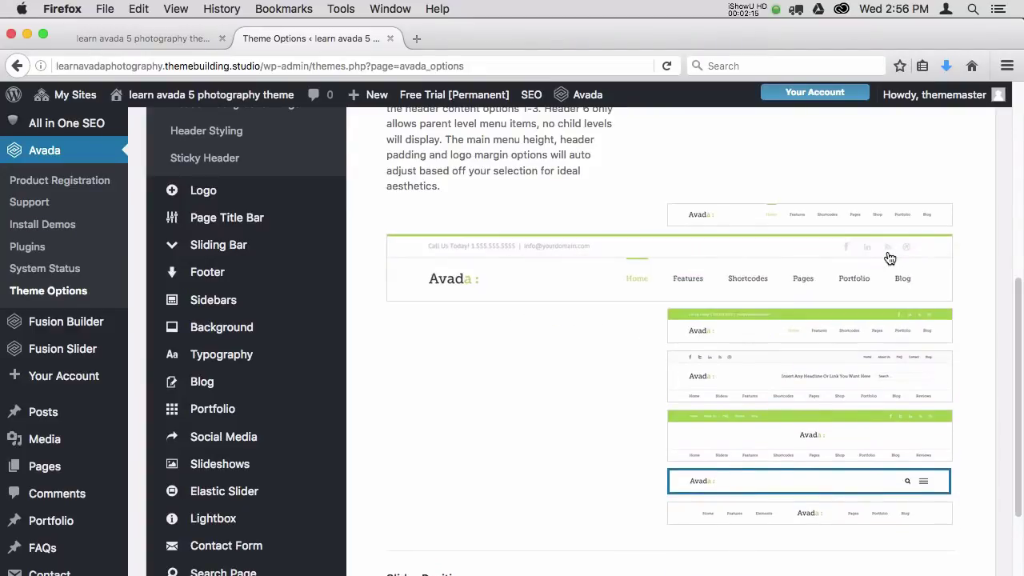
{"action": "left_click", "coordinate": [887, 260]}
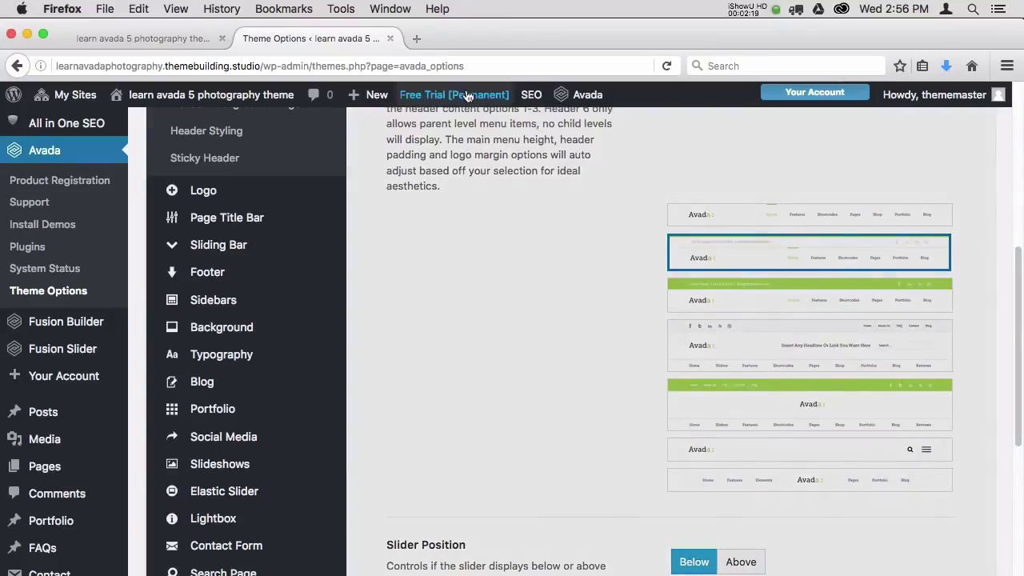
{"action": "left_click", "coordinate": [180, 40]}
{"action": "left_click", "coordinate": [308, 64]}
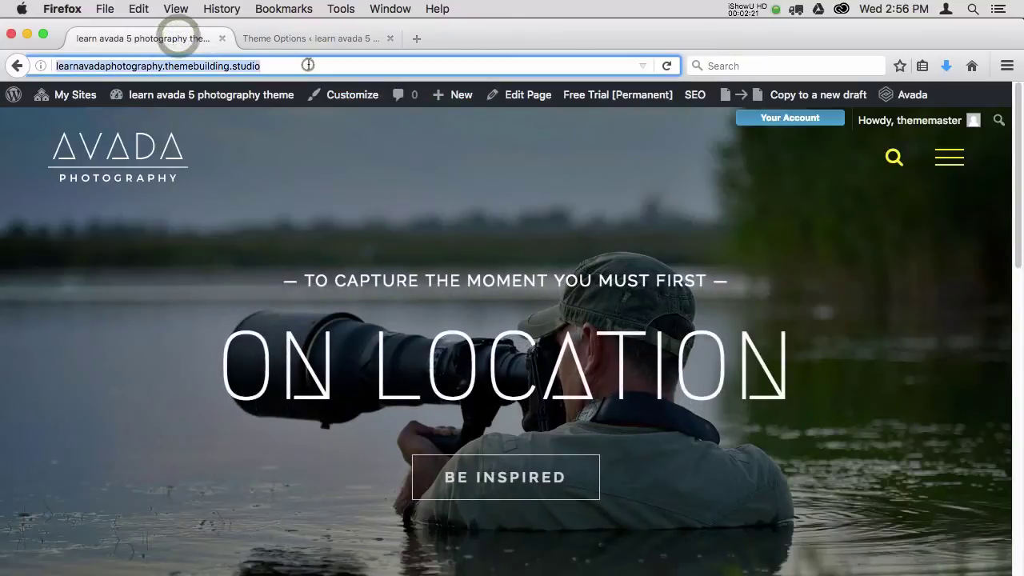
{"action": "key", "text": "Return"}
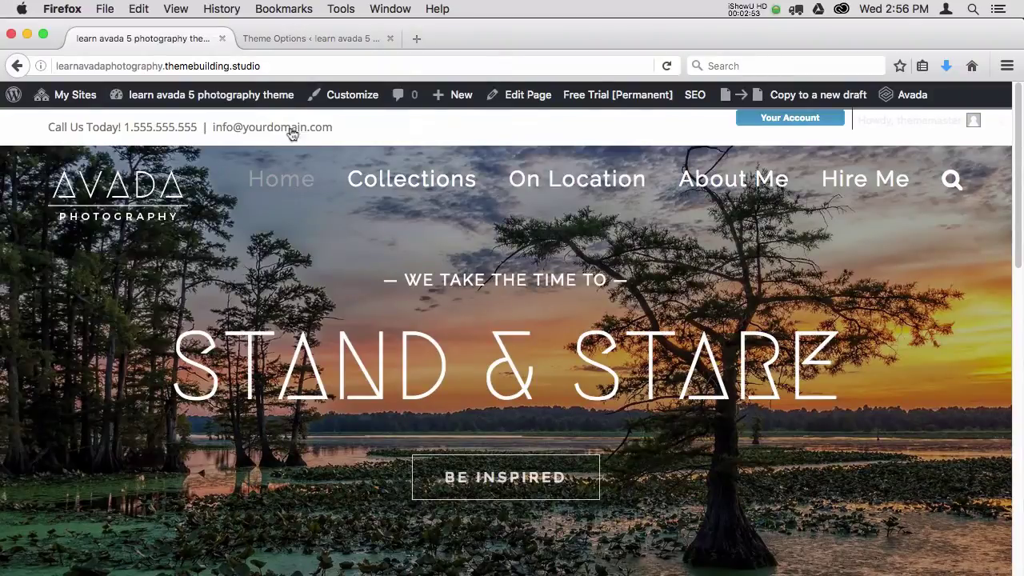
Step: Apply the fourth header layout, with tagline and search field above the menu row, save it and reload the home page
{"action": "left_click", "coordinate": [297, 39]}
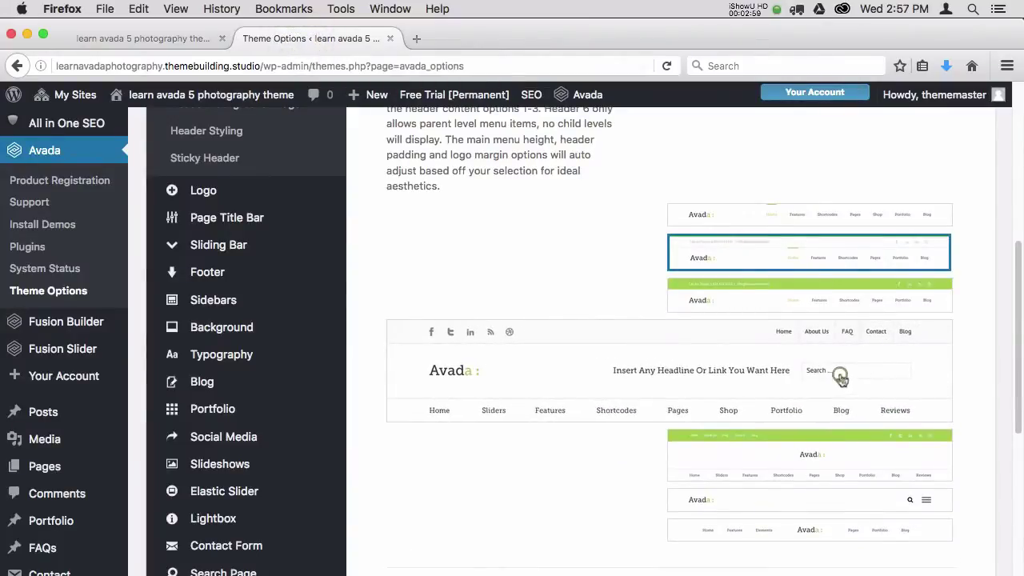
{"action": "left_click", "coordinate": [840, 378]}
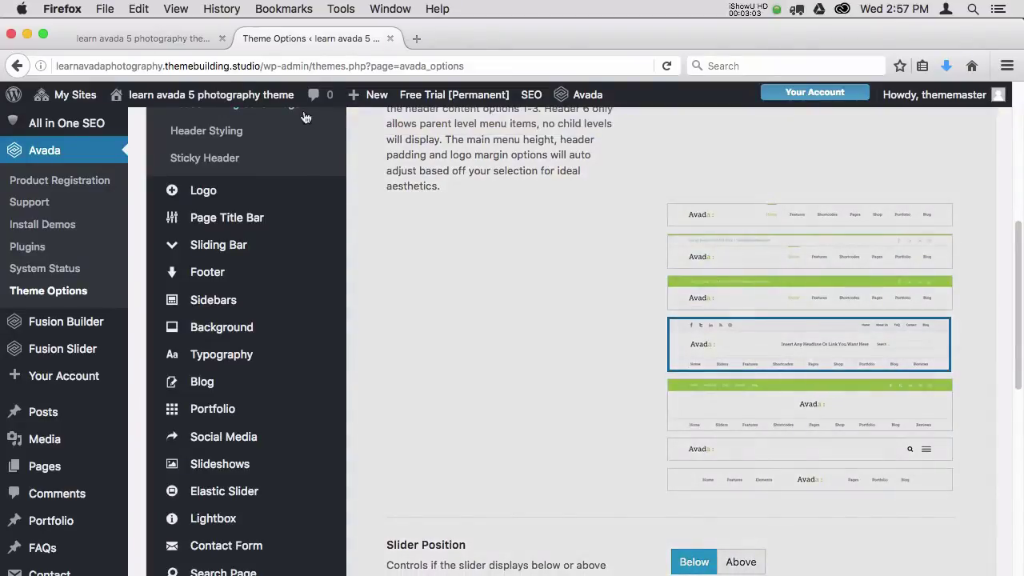
{"action": "left_click", "coordinate": [182, 39]}
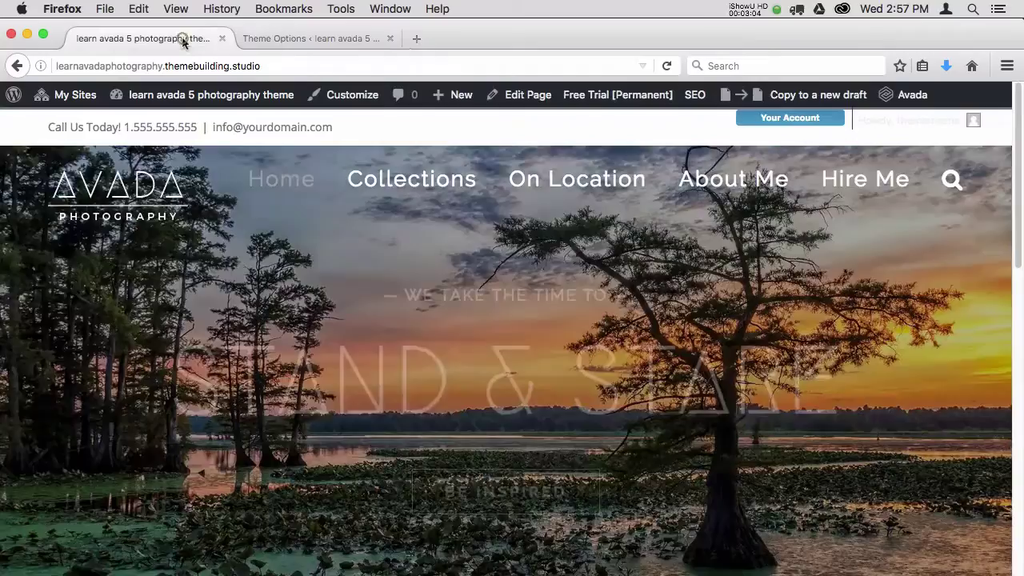
{"action": "left_click", "coordinate": [666, 67]}
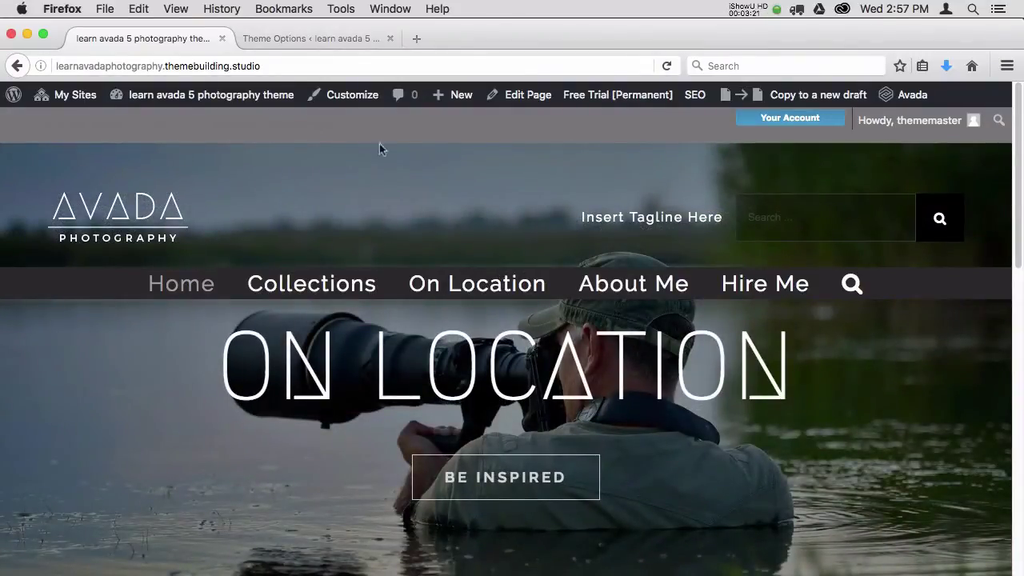
Step: Restore the sixth header layout, with the search icon and flyout menu icon, and save the theme options
{"action": "left_click", "coordinate": [285, 39]}
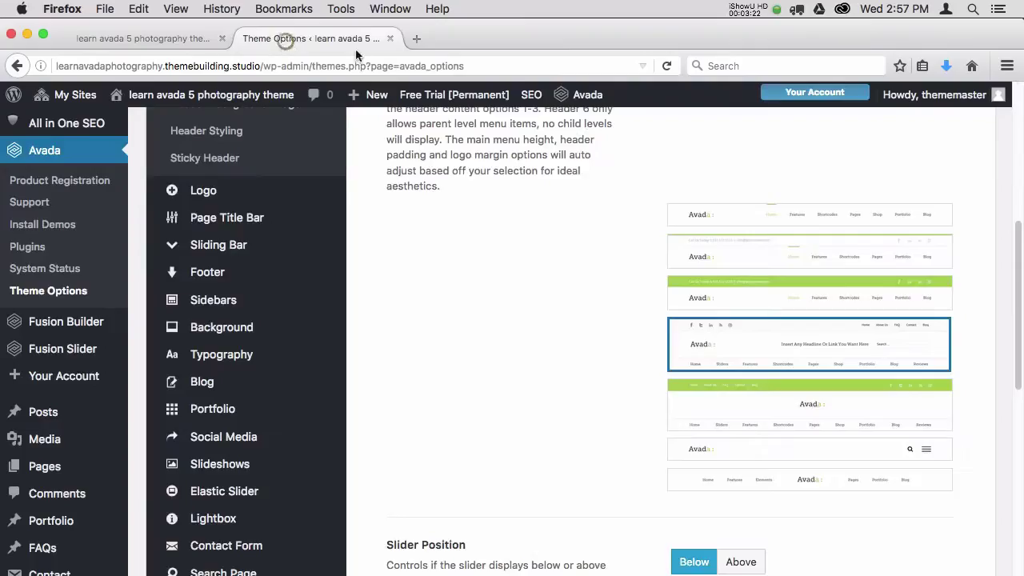
{"action": "left_click", "coordinate": [837, 458]}
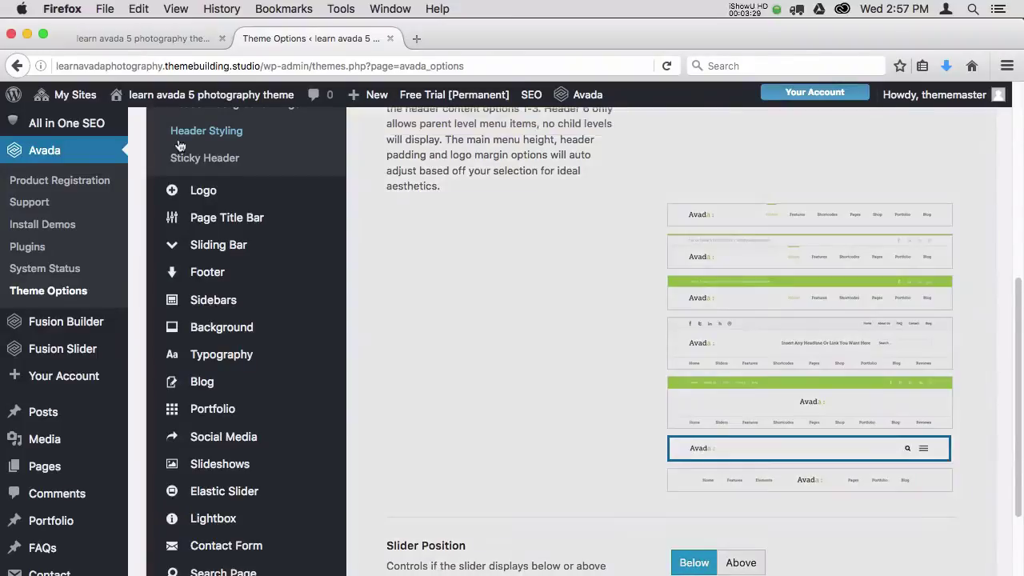
Step: Reload the photography site's home page to check its header with the restored layout
{"action": "left_click", "coordinate": [191, 45]}
{"action": "left_click", "coordinate": [326, 65]}
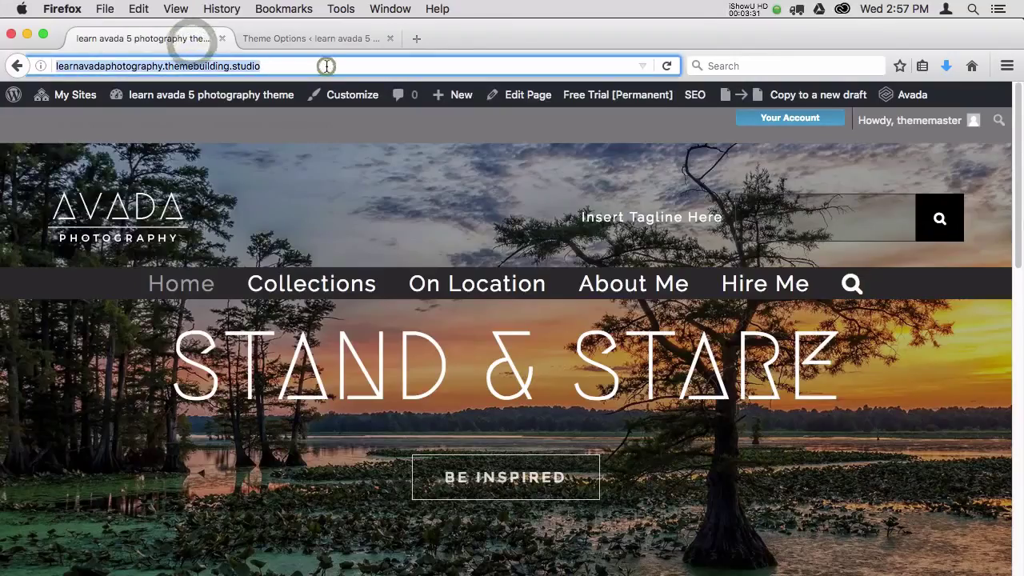
{"action": "key", "text": "Return"}
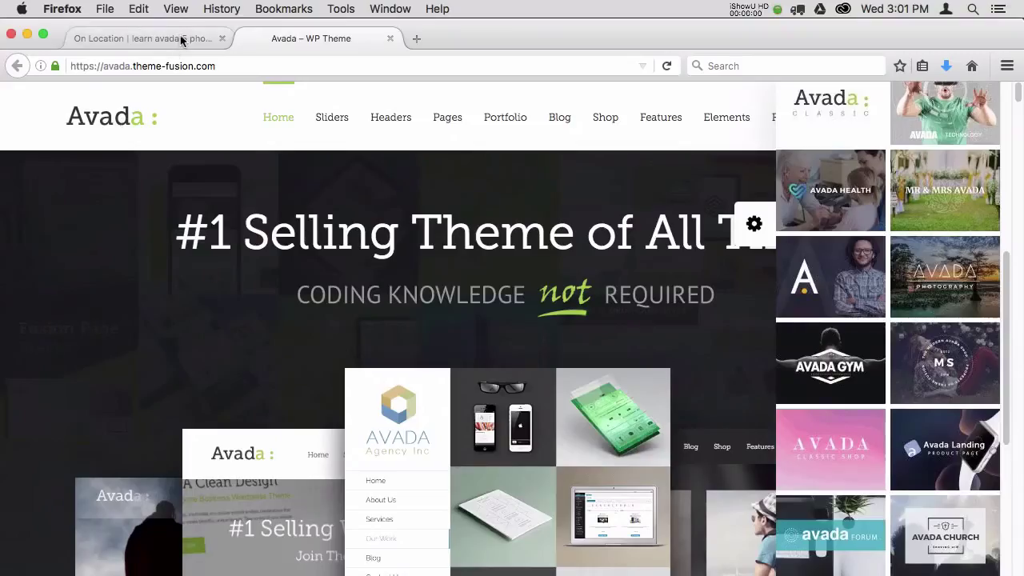
Step: View the On Location page on the photography site, from its header slider down to the blog posts
{"action": "left_click", "coordinate": [183, 39]}
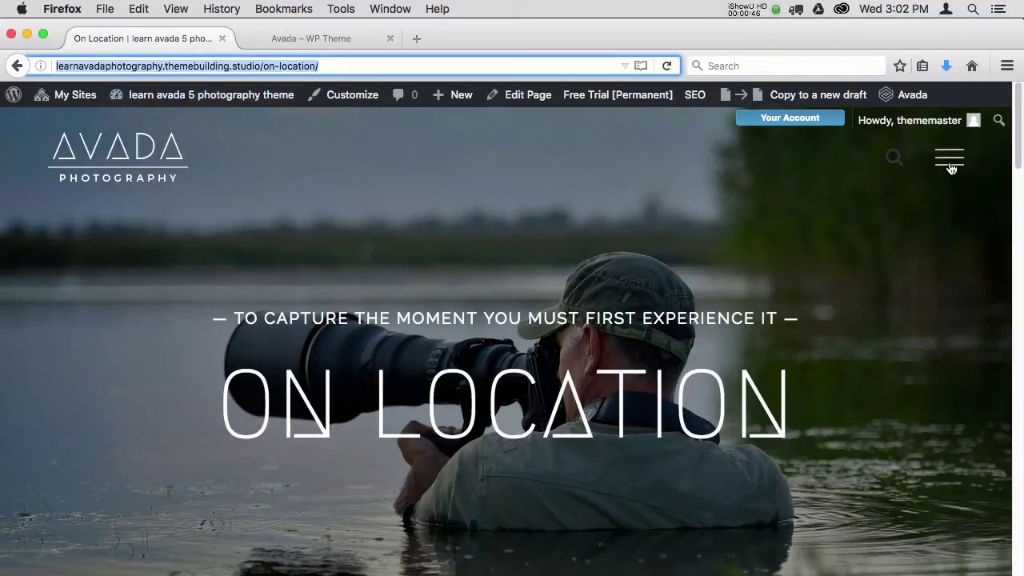
{"action": "left_click", "coordinate": [1018, 165]}
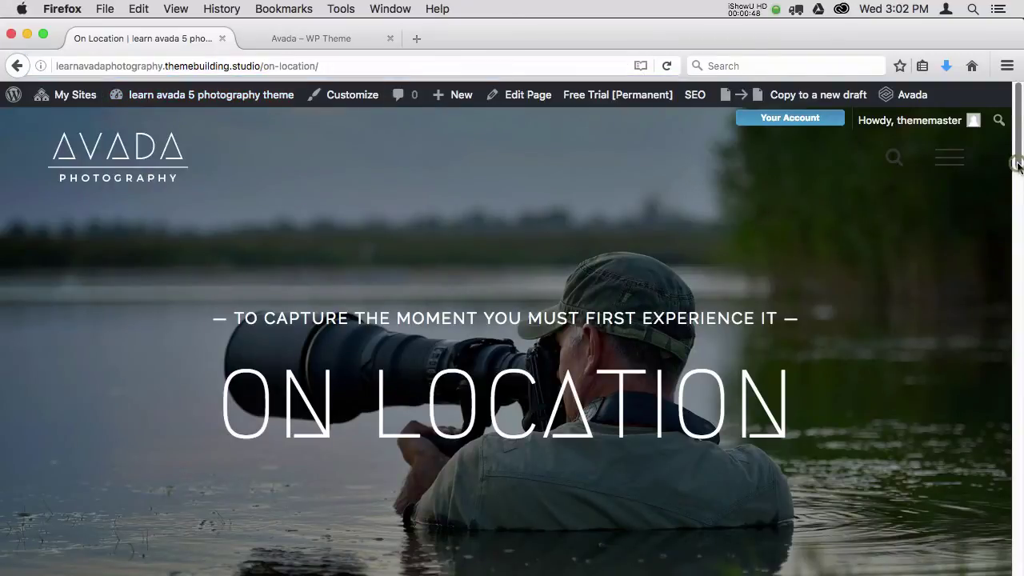
{"action": "left_click_drag", "start_coordinate": [1017, 165], "coordinate": [1015, 242]}
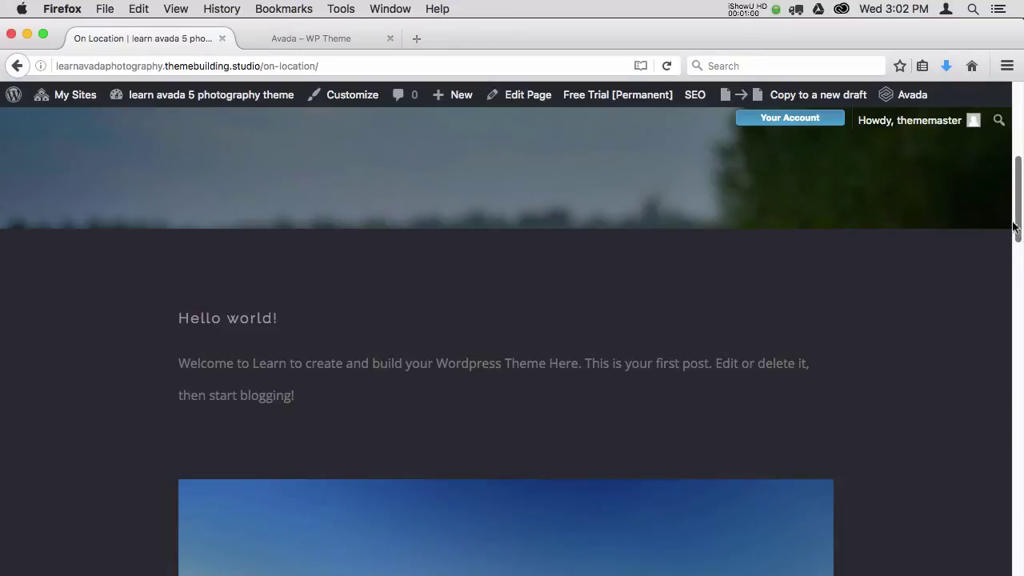
{"action": "left_click_drag", "start_coordinate": [1015, 242], "coordinate": [1014, 150]}
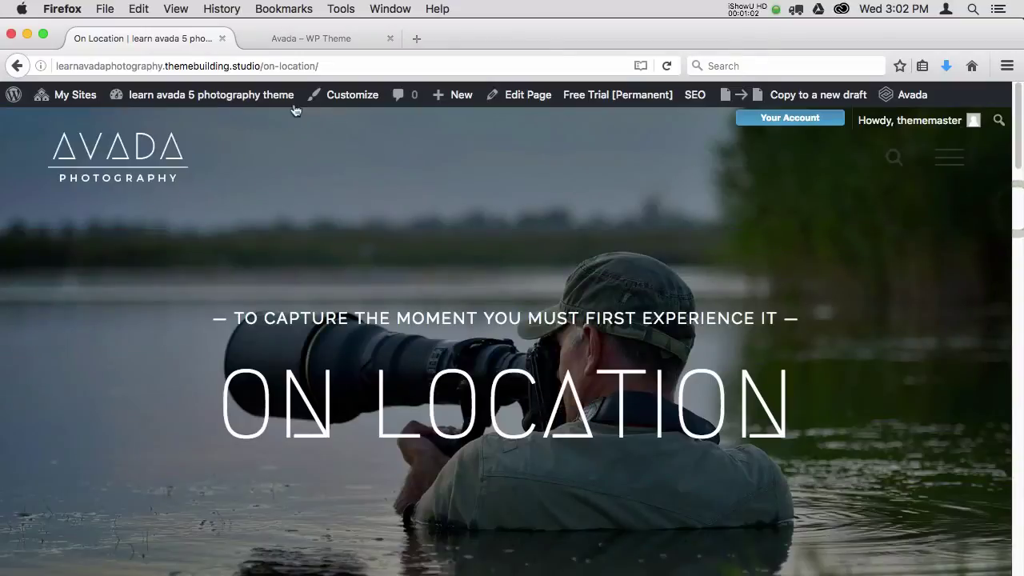
Step: Open the list of all posts in the site's dashboard and move the "Hello world!" post to the trash
{"action": "mouse_move", "coordinate": [267, 99]}
{"action": "left_click", "coordinate": [176, 130]}
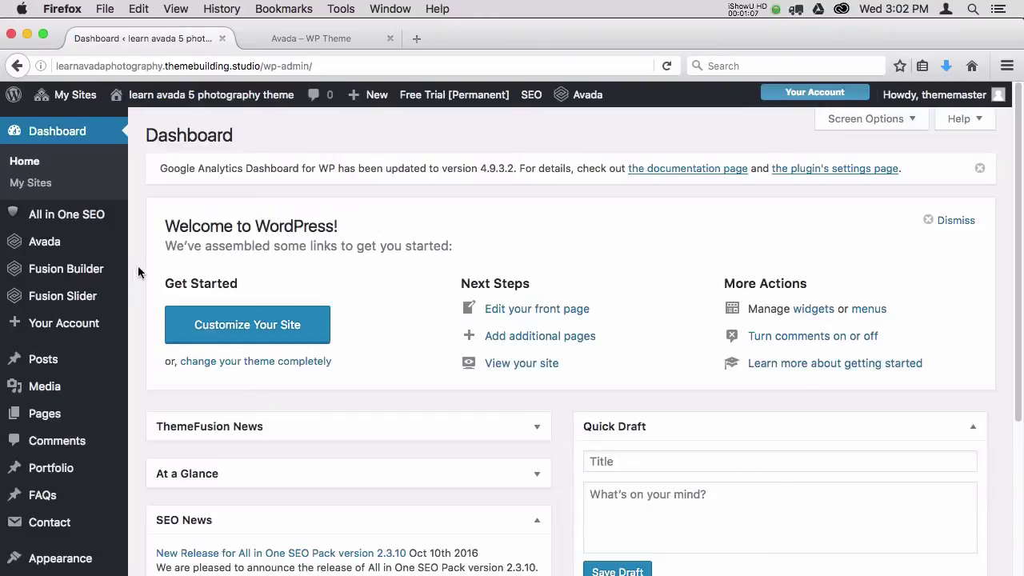
{"action": "mouse_move", "coordinate": [46, 360]}
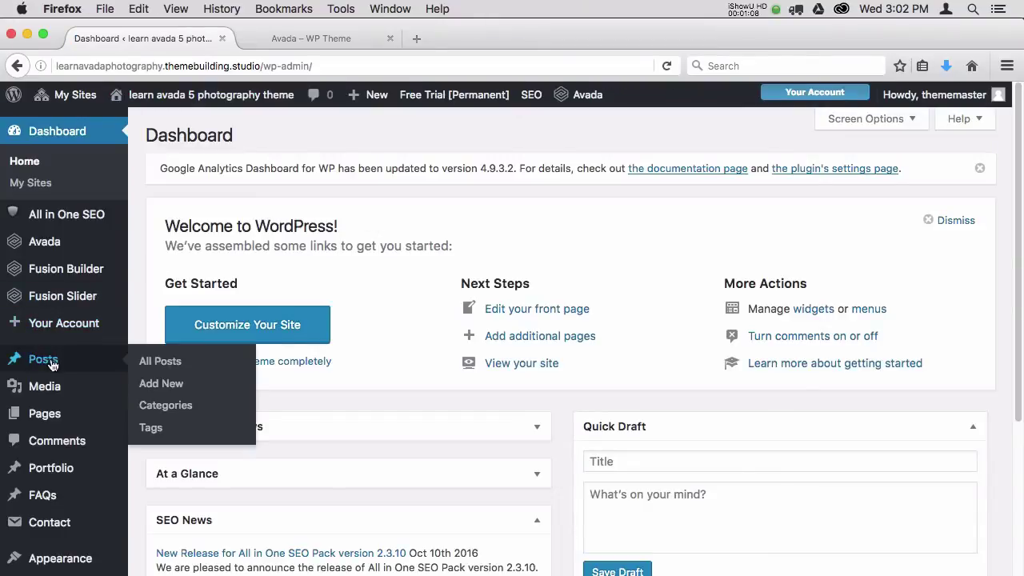
{"action": "left_click", "coordinate": [160, 361]}
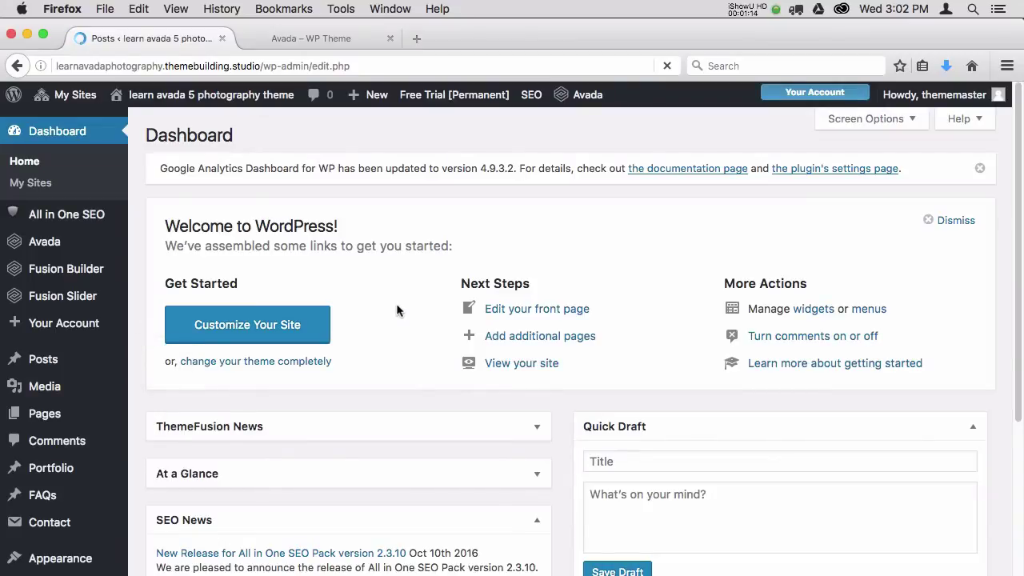
{"action": "mouse_move", "coordinate": [396, 306]}
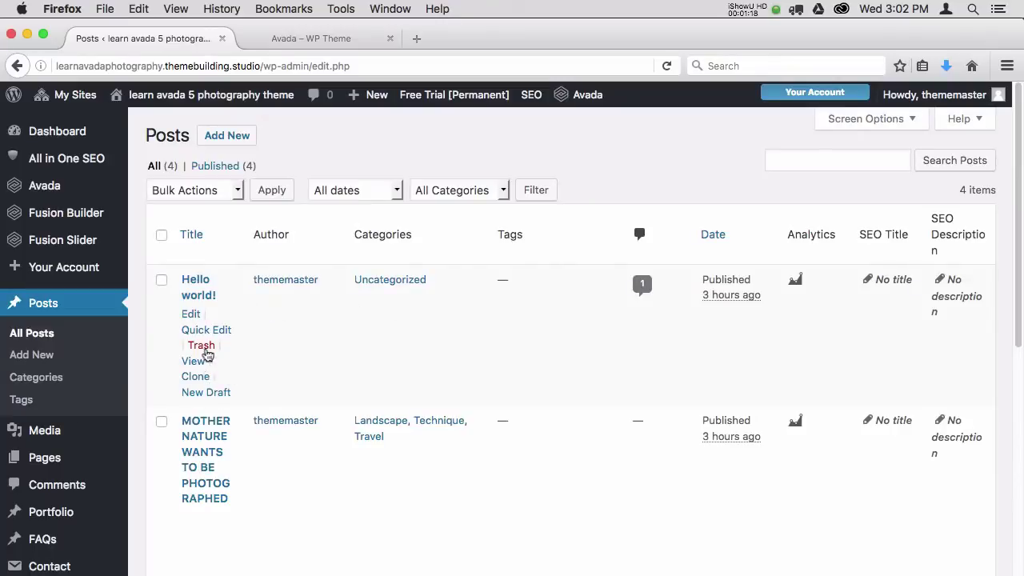
{"action": "left_click", "coordinate": [213, 349]}
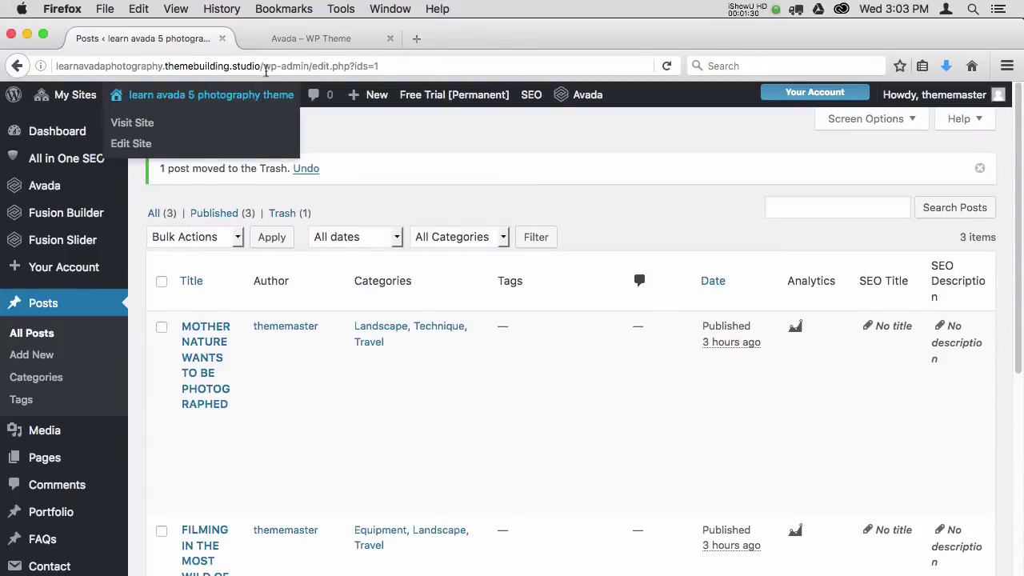
Step: Return to the live site and look at the On Location page again
{"action": "mouse_move", "coordinate": [238, 97]}
{"action": "left_click", "coordinate": [167, 129]}
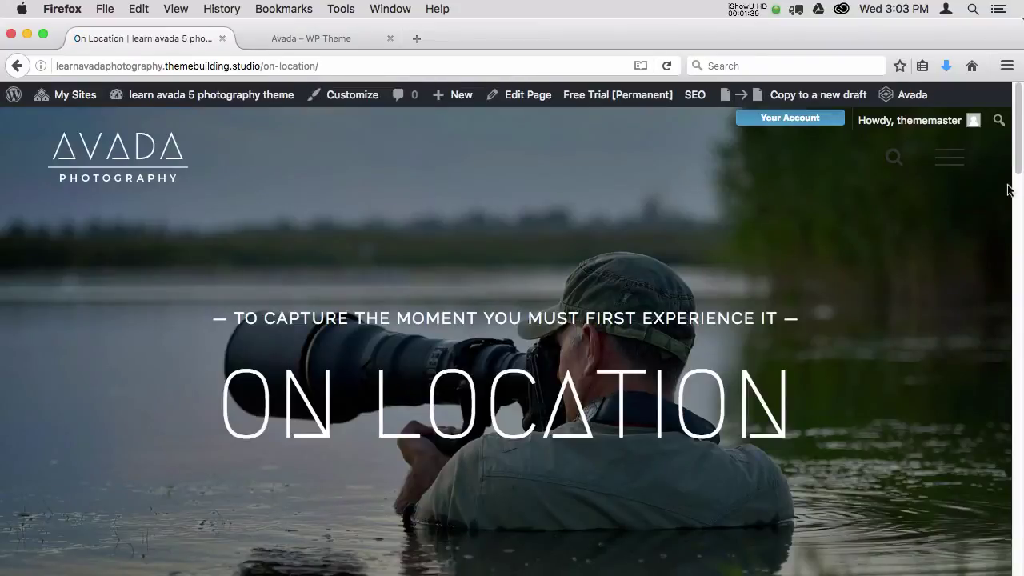
{"action": "mouse_move", "coordinate": [1014, 168]}
{"action": "left_mouse_down"}
{"action": "mouse_move", "coordinate": [1004, 387]}
{"action": "mouse_move", "coordinate": [1021, 180]}
{"action": "left_mouse_up"}
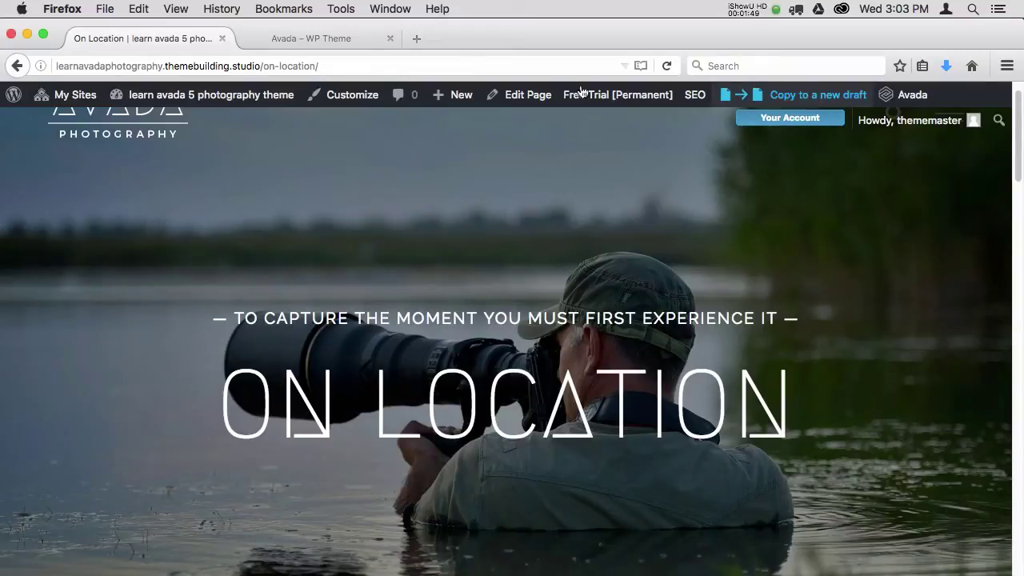
Step: Open the On Location page for editing and examine its assigned slider, builder content and Fusion Page Options slider settings
{"action": "left_click", "coordinate": [526, 98]}
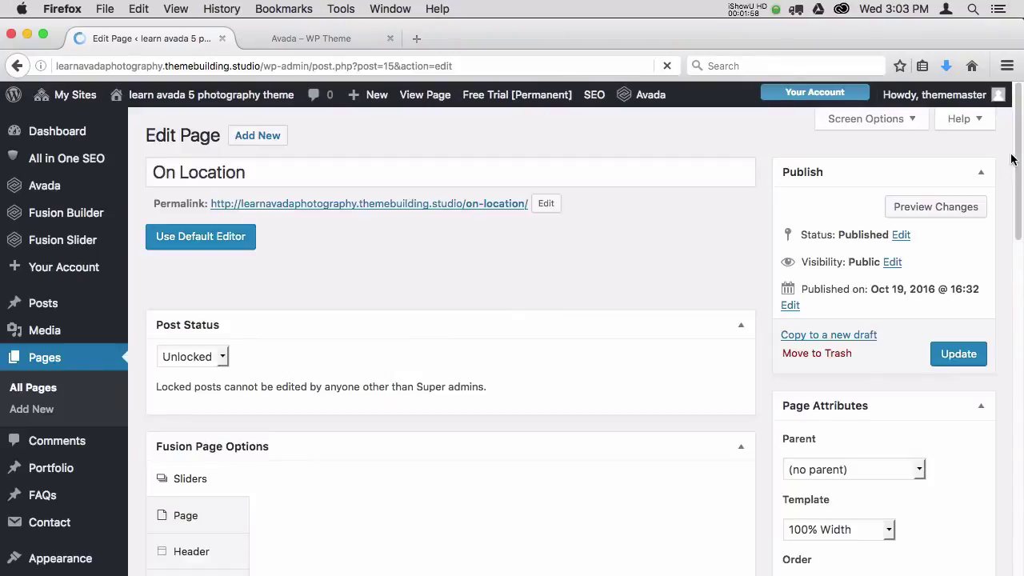
{"action": "left_click", "coordinate": [1012, 159]}
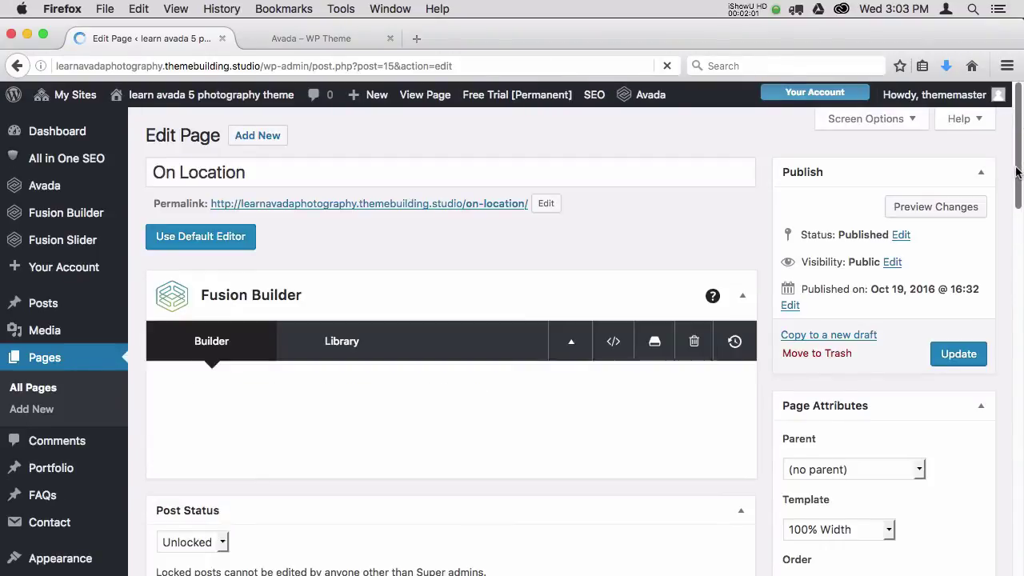
{"action": "scroll", "coordinate": [1015, 175], "scroll_direction": "down", "scroll_amount": 3}
{"action": "mouse_move", "coordinate": [1016, 172]}
{"action": "left_mouse_down"}
{"action": "mouse_move", "coordinate": [1014, 198]}
{"action": "mouse_move", "coordinate": [1014, 177]}
{"action": "left_mouse_up"}
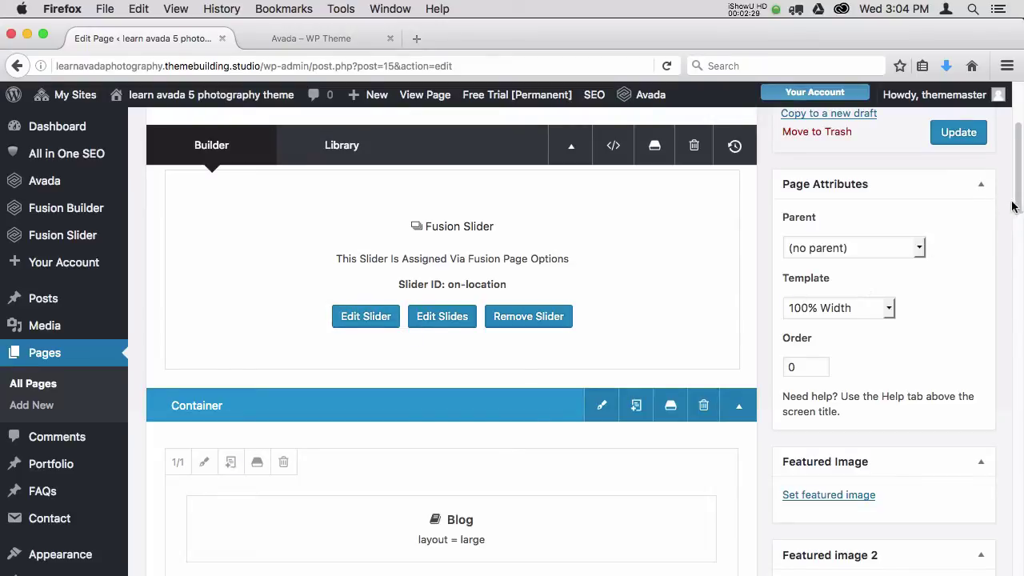
{"action": "scroll", "coordinate": [1012, 206], "scroll_direction": "down", "scroll_amount": 15}
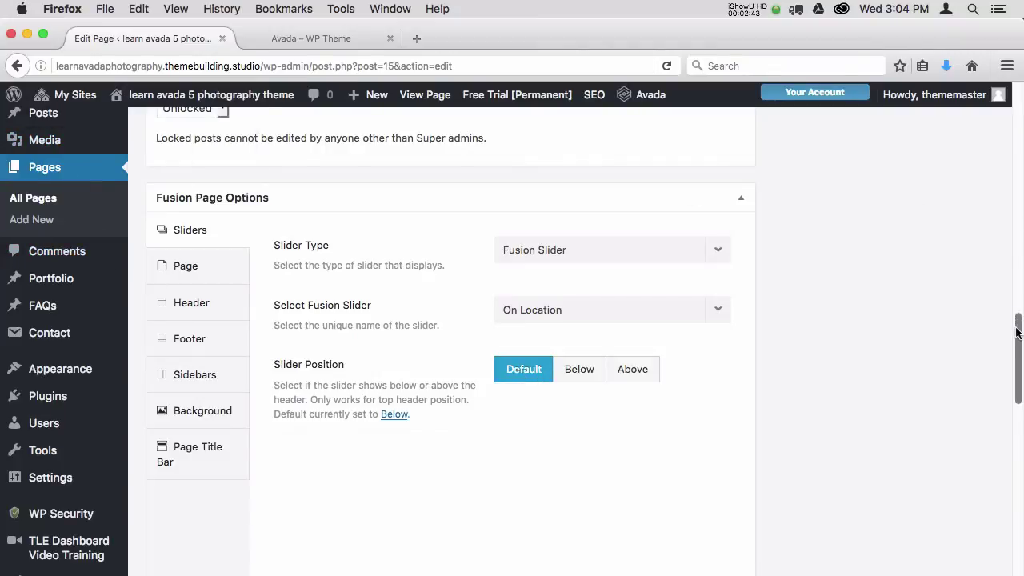
{"action": "left_click_drag", "start_coordinate": [1016, 329], "coordinate": [1012, 137]}
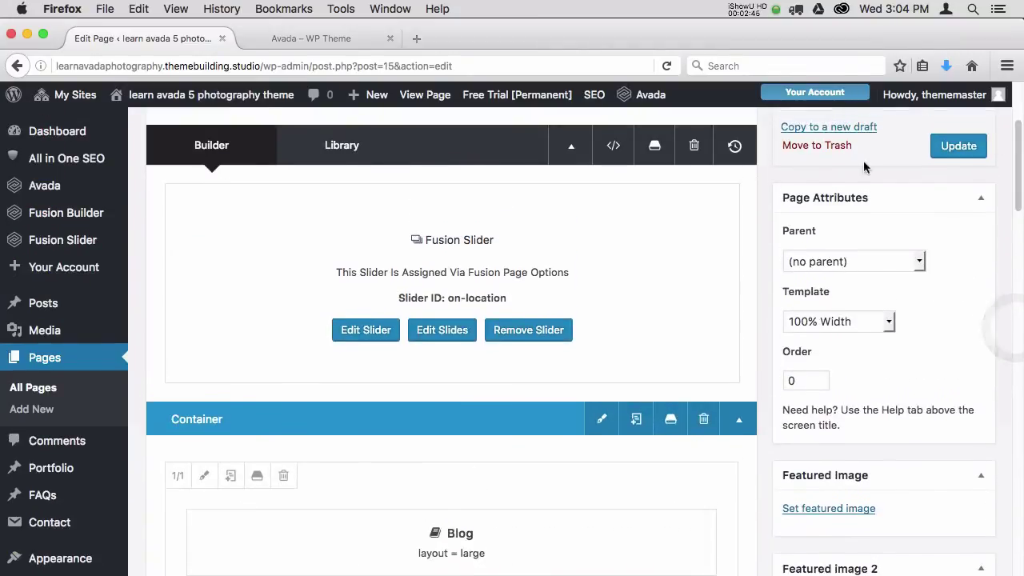
{"action": "mouse_move", "coordinate": [62, 192]}
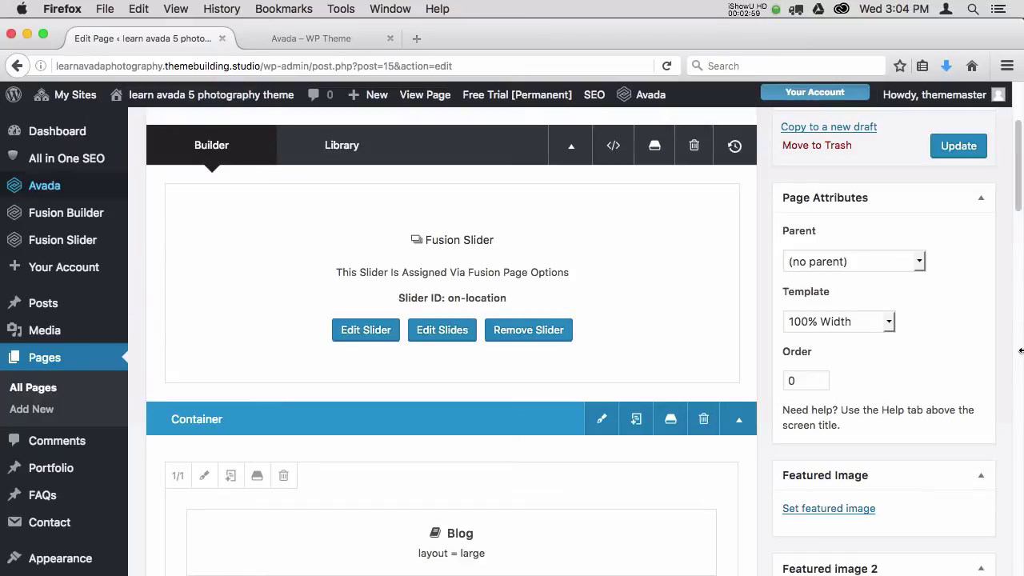
Step: Review the settings of the Blog element in the page's first container, and close them without saving
{"action": "left_click_drag", "start_coordinate": [1017, 205], "coordinate": [1017, 252]}
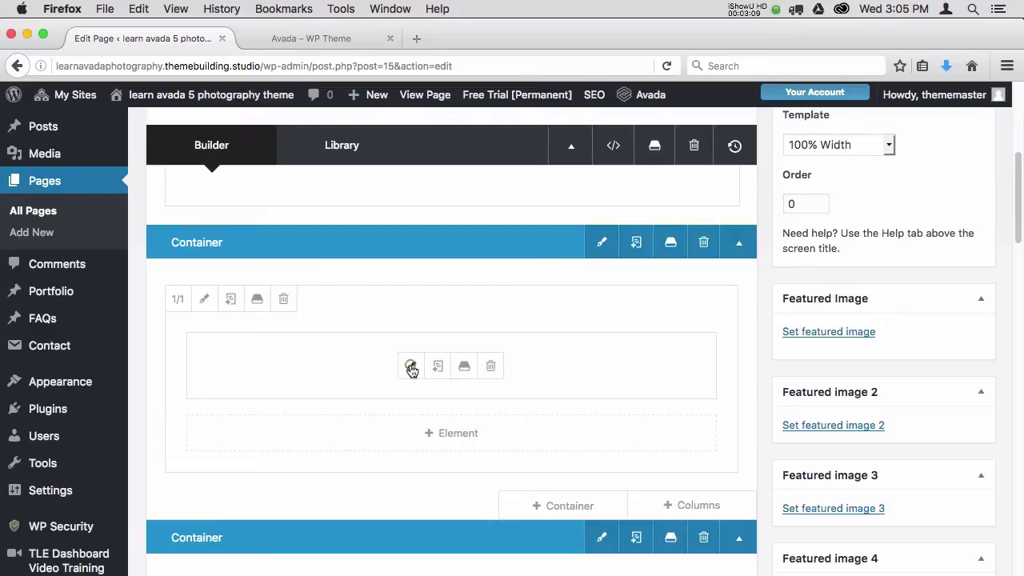
{"action": "left_click", "coordinate": [411, 368]}
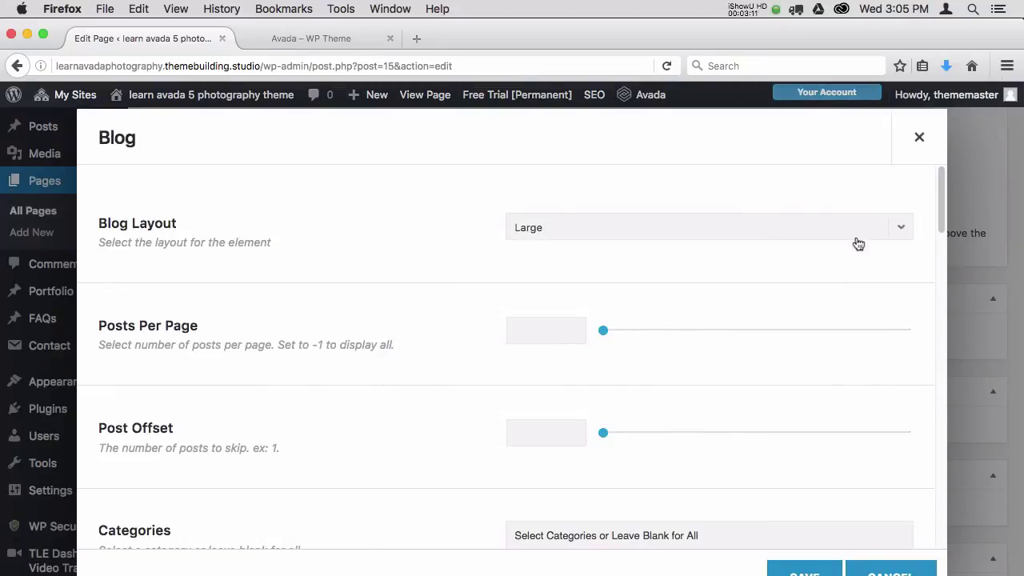
{"action": "left_click_drag", "start_coordinate": [940, 213], "coordinate": [925, 391]}
{"action": "left_click", "coordinate": [910, 567]}
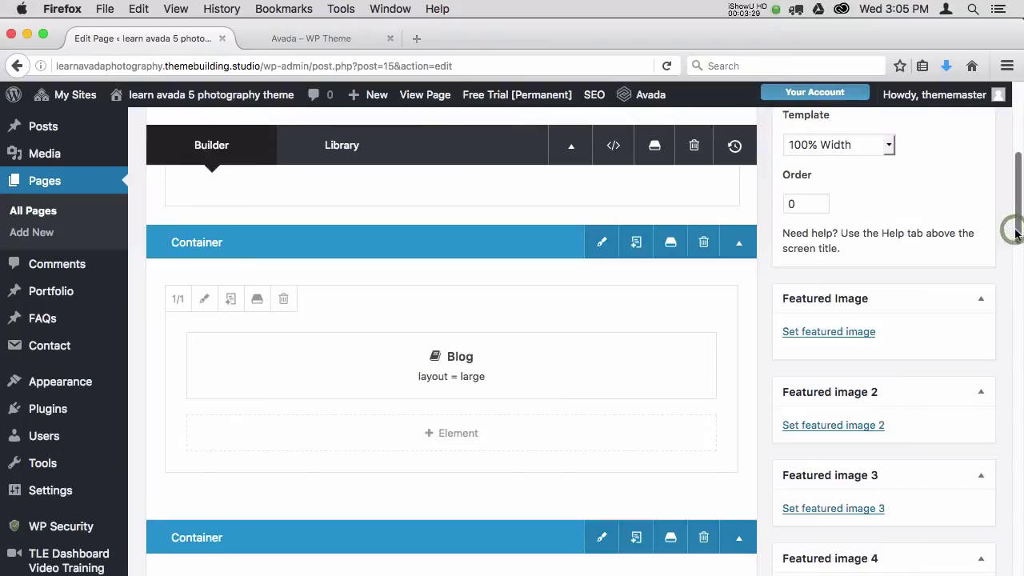
Step: Inspect the Subscribe contact form shortcode in the second container's text block, and close it without saving
{"action": "scroll", "coordinate": [1015, 232], "scroll_direction": "down", "scroll_amount": 6}
{"action": "left_click_drag", "start_coordinate": [1015, 284], "coordinate": [1016, 312]}
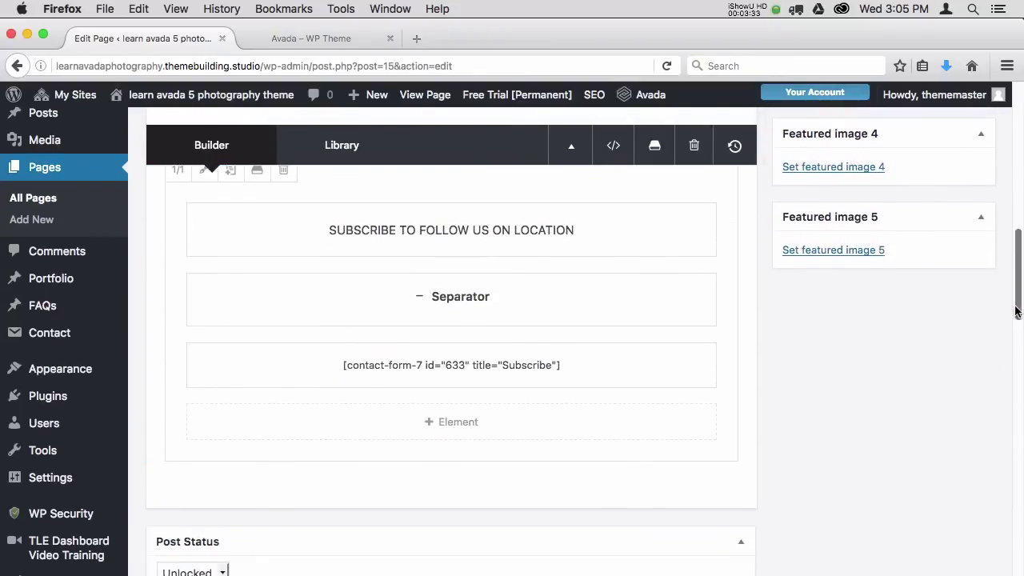
{"action": "mouse_move", "coordinate": [507, 344]}
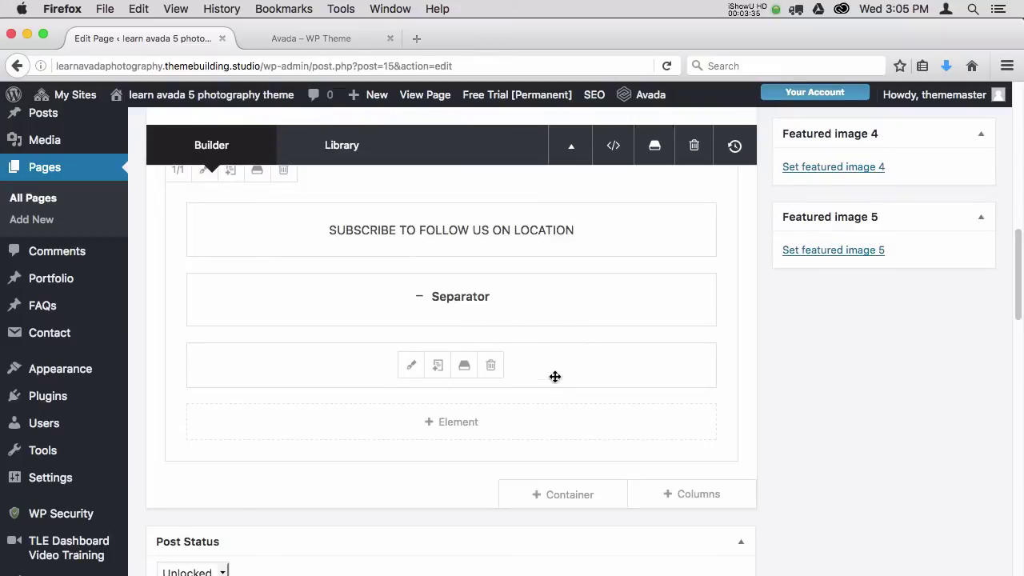
{"action": "left_click", "coordinate": [413, 366]}
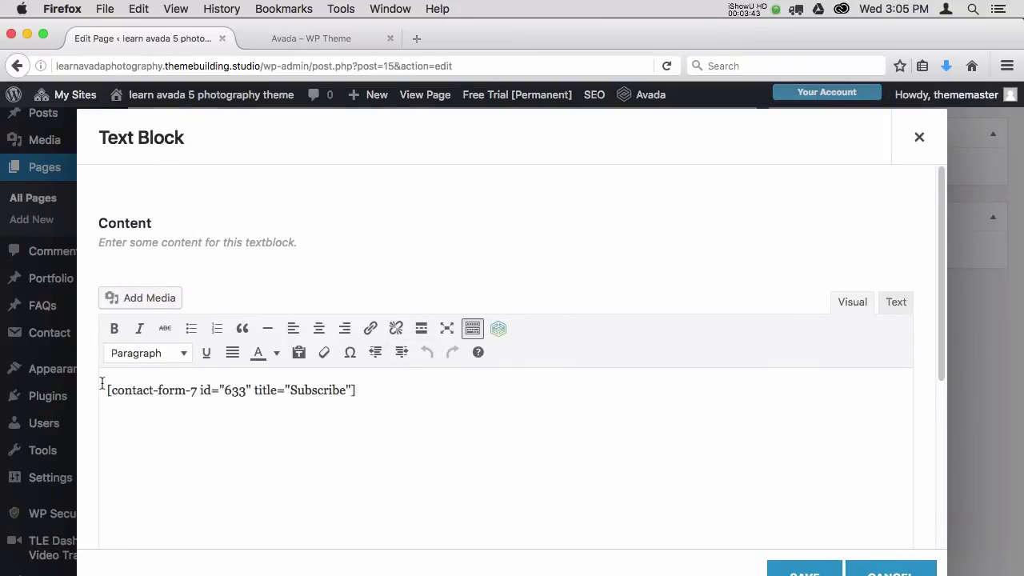
{"action": "left_click_drag", "start_coordinate": [106, 389], "coordinate": [377, 390]}
{"action": "left_click", "coordinate": [378, 390]}
{"action": "double_click", "coordinate": [326, 390]}
{"action": "left_click", "coordinate": [890, 571]}
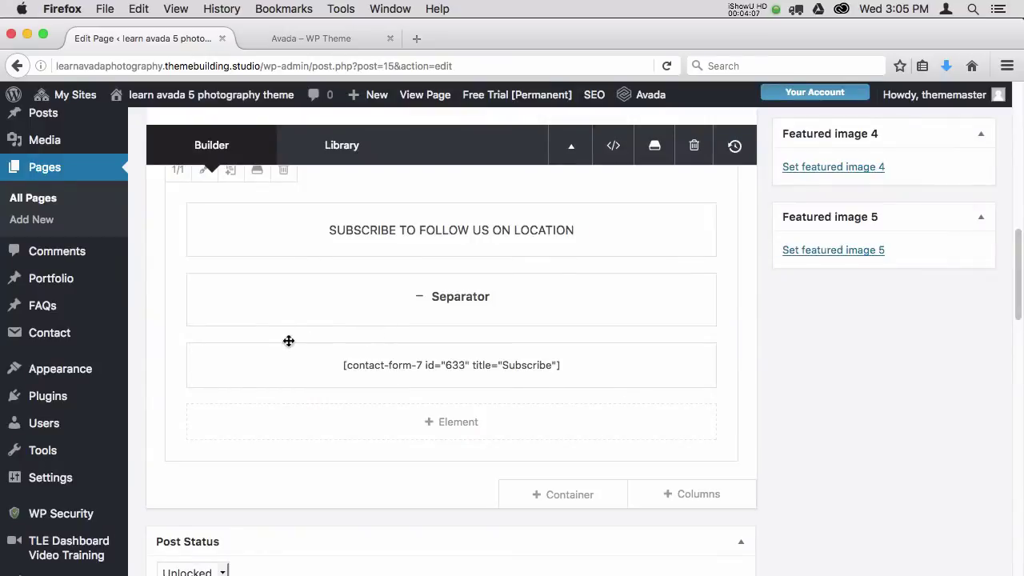
Step: Open the Contact Forms list in a new browser tab and compare its shortcodes with the one in the page builder
{"action": "mouse_move", "coordinate": [80, 342]}
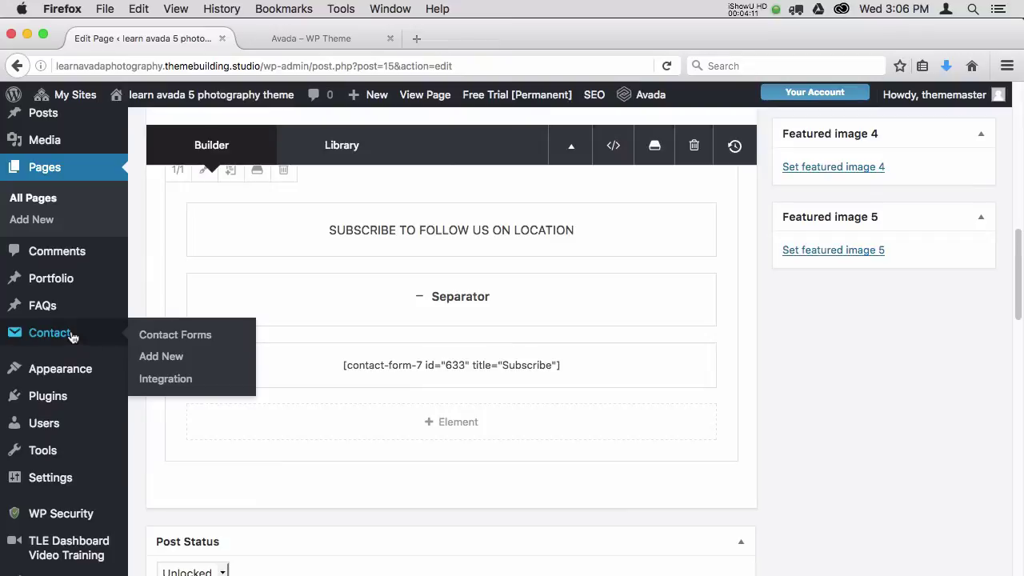
{"action": "right_click", "coordinate": [155, 334]}
{"action": "left_click", "coordinate": [226, 334]}
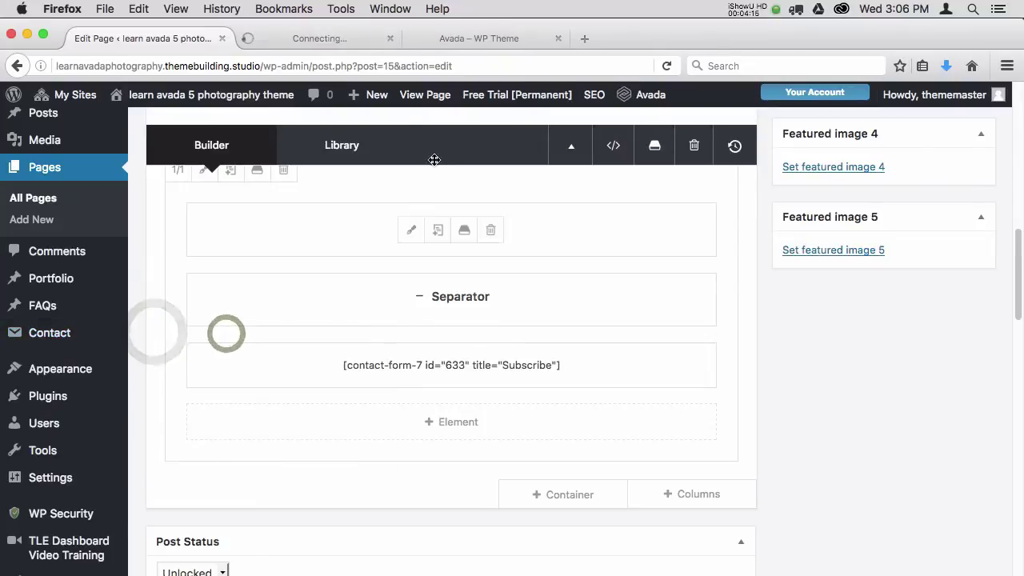
{"action": "left_click", "coordinate": [343, 40]}
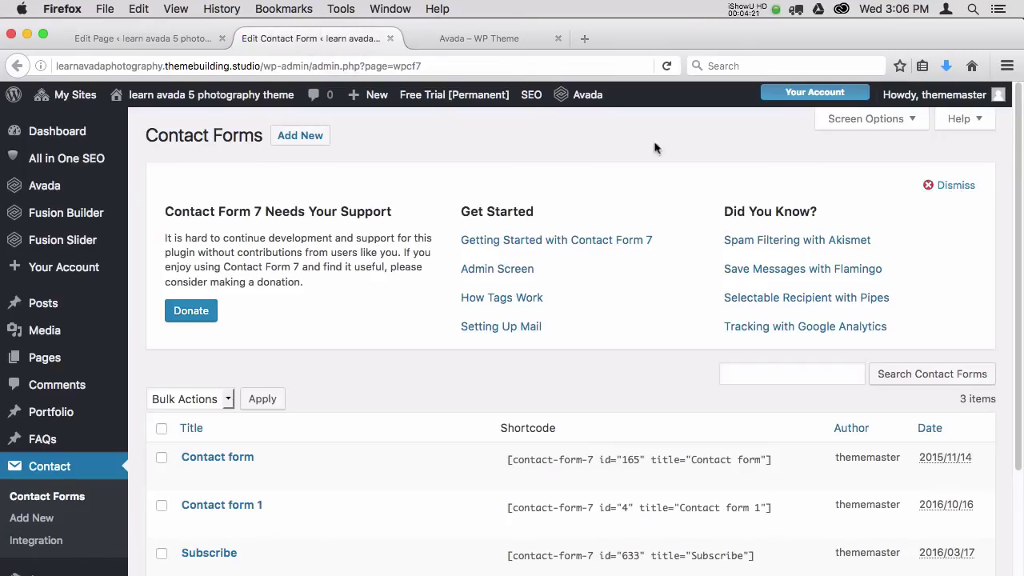
{"action": "left_click", "coordinate": [181, 41]}
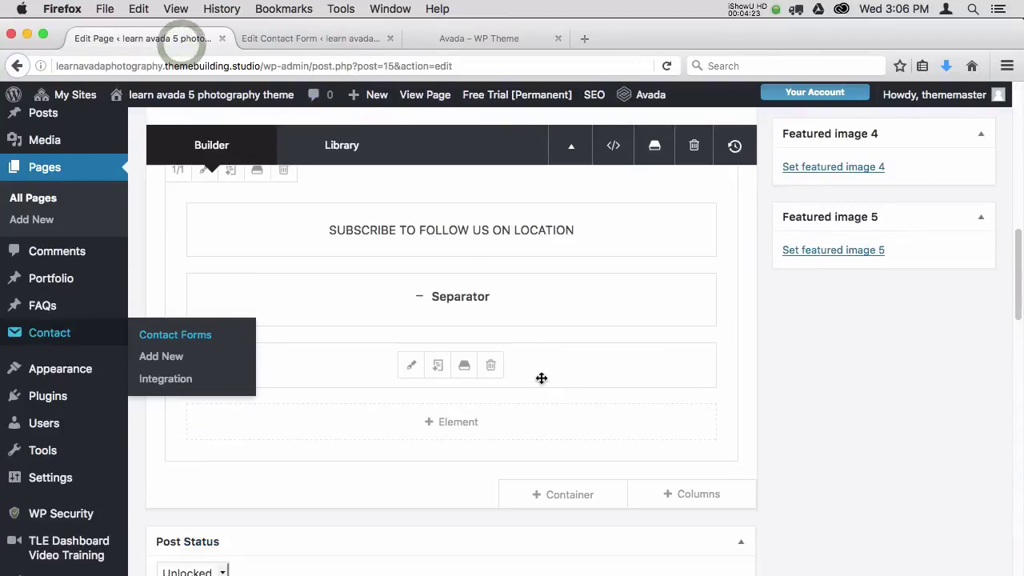
{"action": "left_click", "coordinate": [348, 40]}
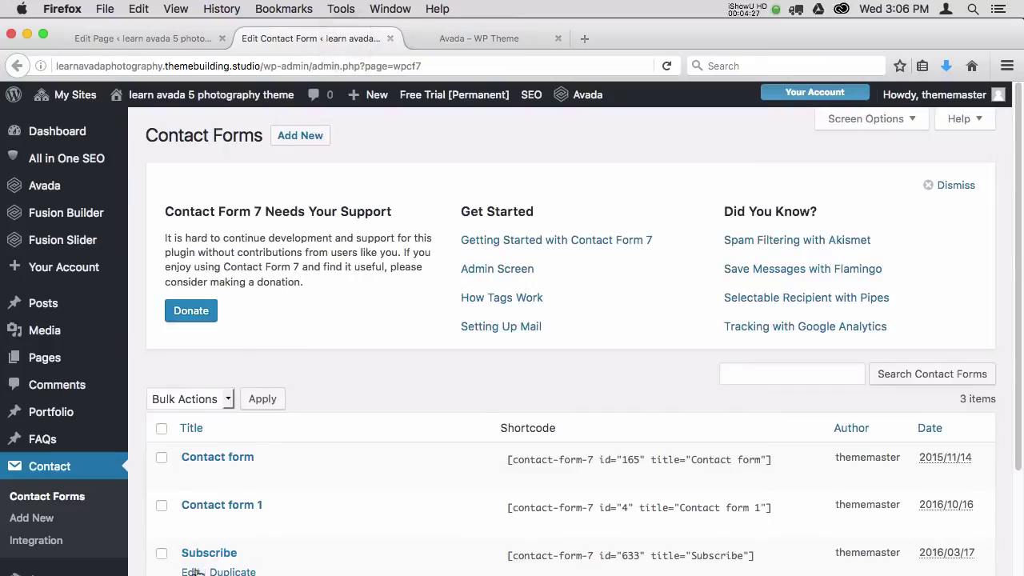
Step: Open the Subscribe contact form for editing and examine its form code and the recipient and sender fields of its Mail settings
{"action": "left_click", "coordinate": [190, 572]}
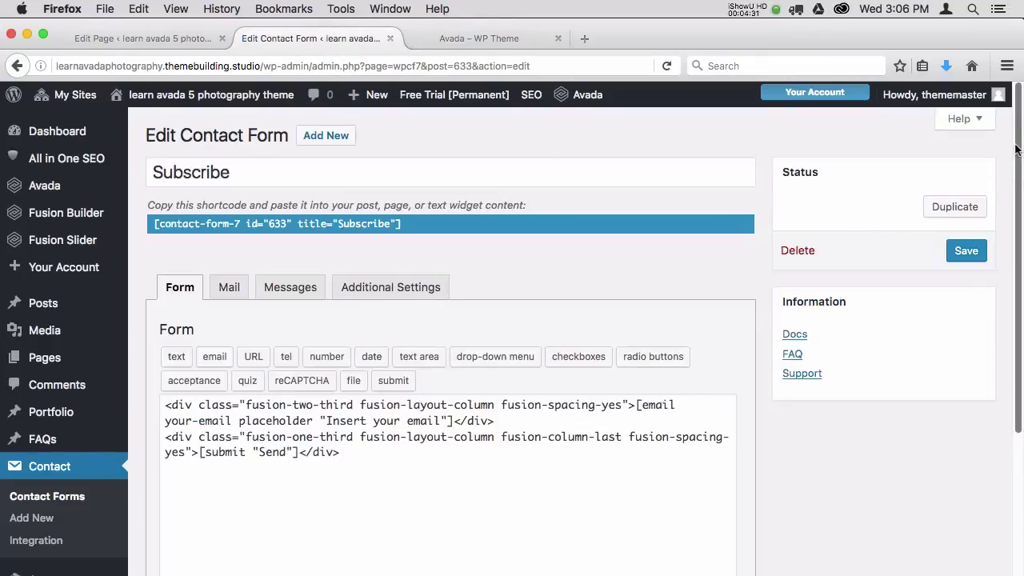
{"action": "left_click_drag", "start_coordinate": [1016, 149], "coordinate": [1016, 187]}
{"action": "left_click", "coordinate": [229, 231]}
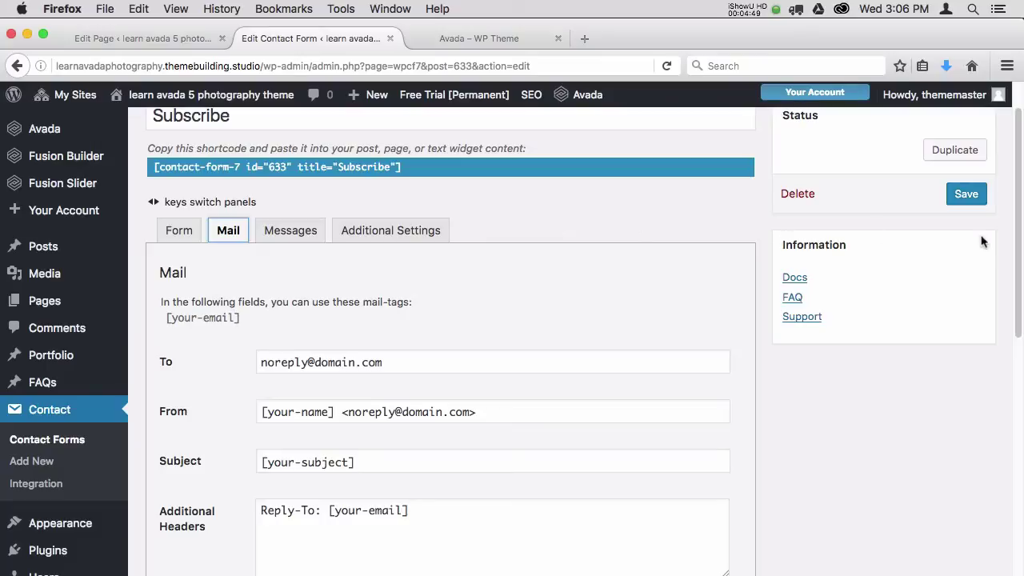
{"action": "left_click_drag", "start_coordinate": [1014, 245], "coordinate": [1017, 282]}
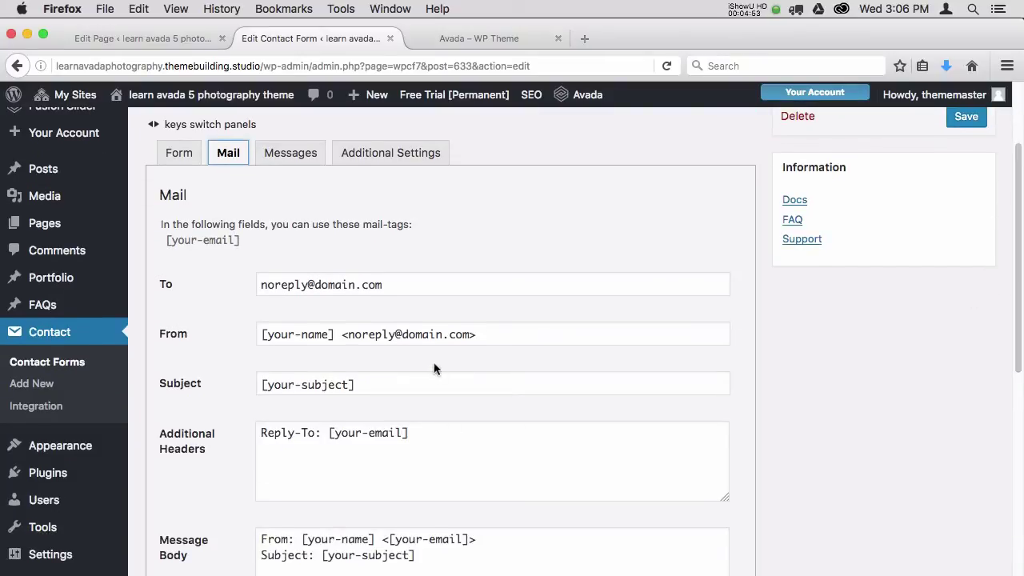
{"action": "left_click", "coordinate": [422, 333]}
{"action": "left_click", "coordinate": [494, 337]}
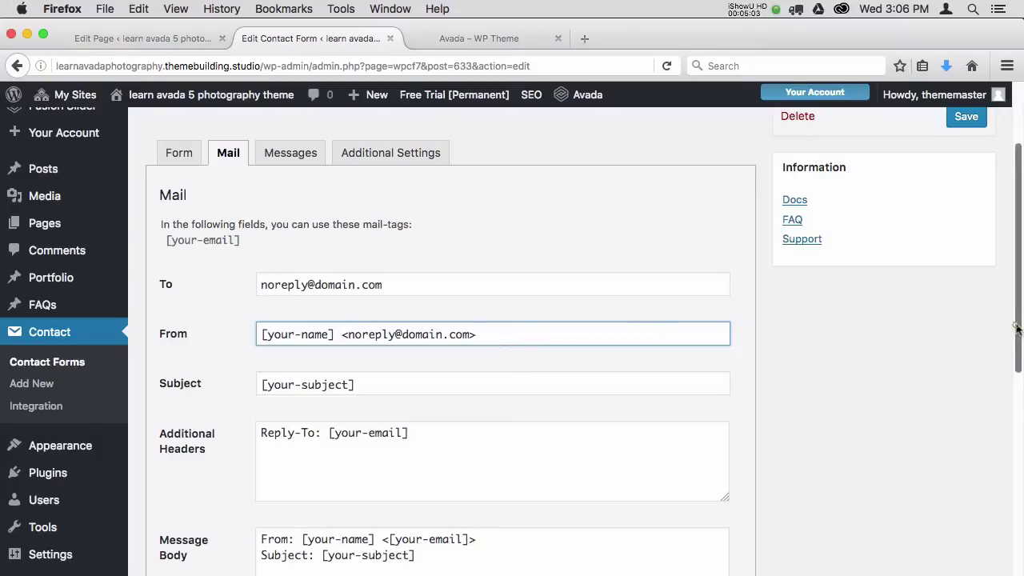
Step: Review the Subscribe form's Mail and Messages settings, including the successful-send message, and its two-column form code
{"action": "left_click_drag", "start_coordinate": [1016, 328], "coordinate": [1020, 314]}
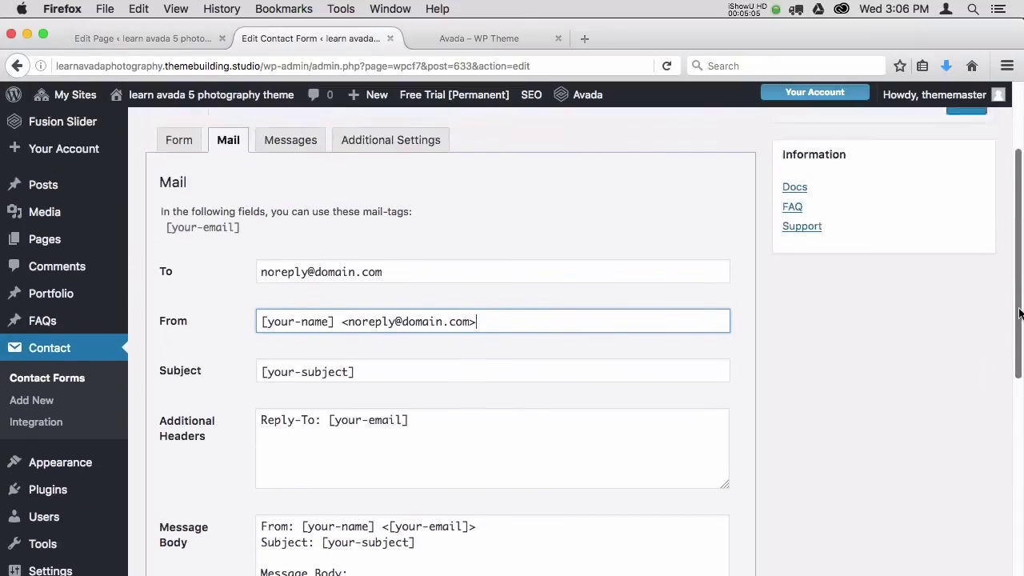
{"action": "scroll", "coordinate": [1020, 313], "scroll_direction": "up", "scroll_amount": 4}
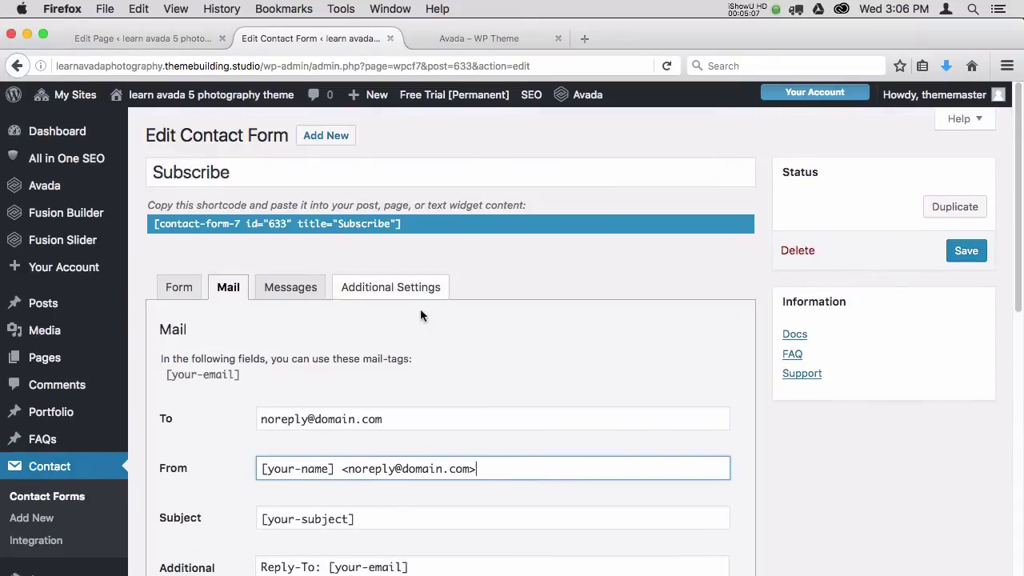
{"action": "left_click", "coordinate": [179, 286]}
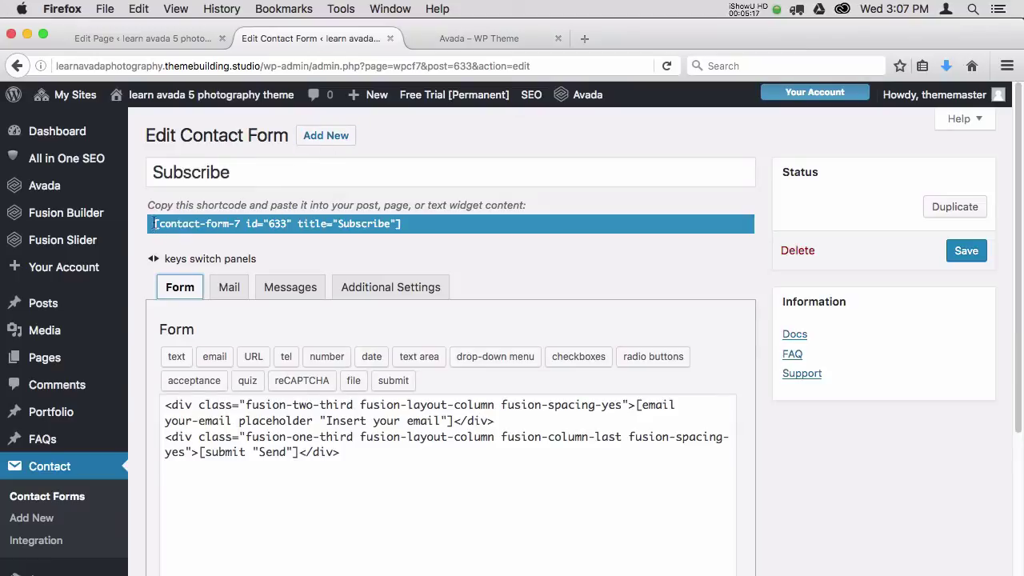
{"action": "left_click", "coordinate": [237, 291]}
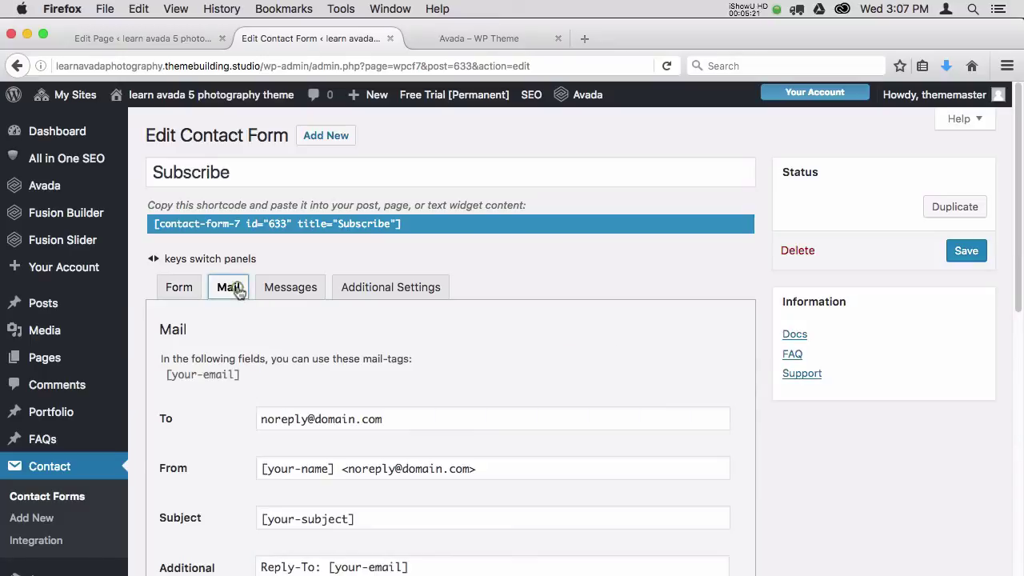
{"action": "left_click", "coordinate": [311, 291]}
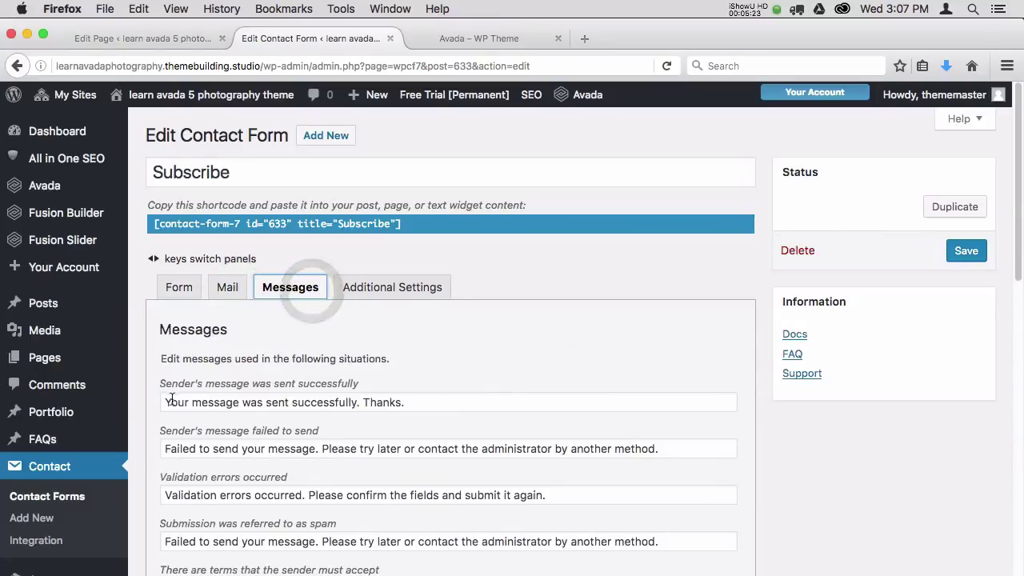
{"action": "left_click_drag", "start_coordinate": [166, 402], "coordinate": [446, 402]}
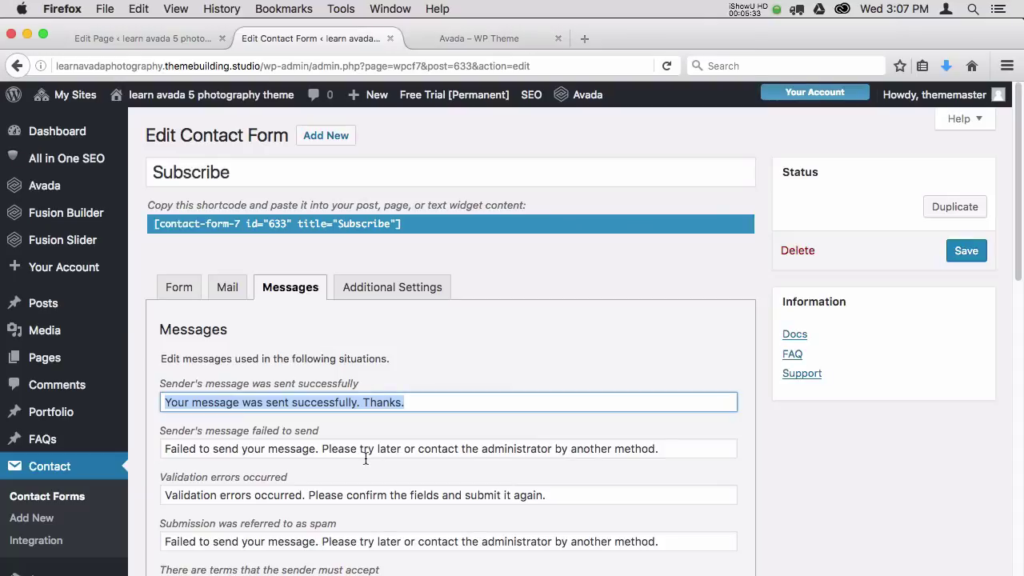
{"action": "left_click", "coordinate": [180, 291]}
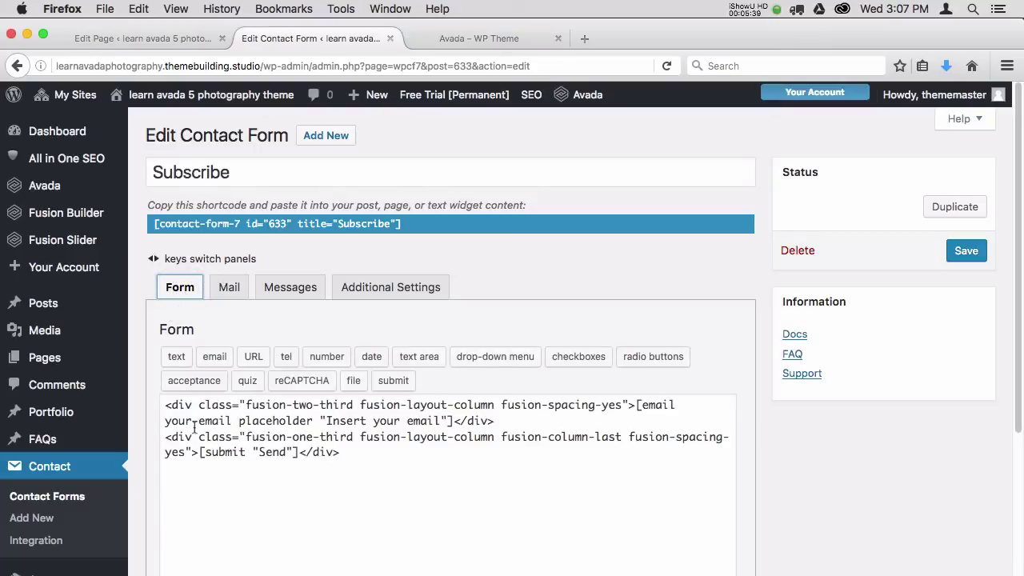
{"action": "left_click_drag", "start_coordinate": [167, 407], "coordinate": [355, 457]}
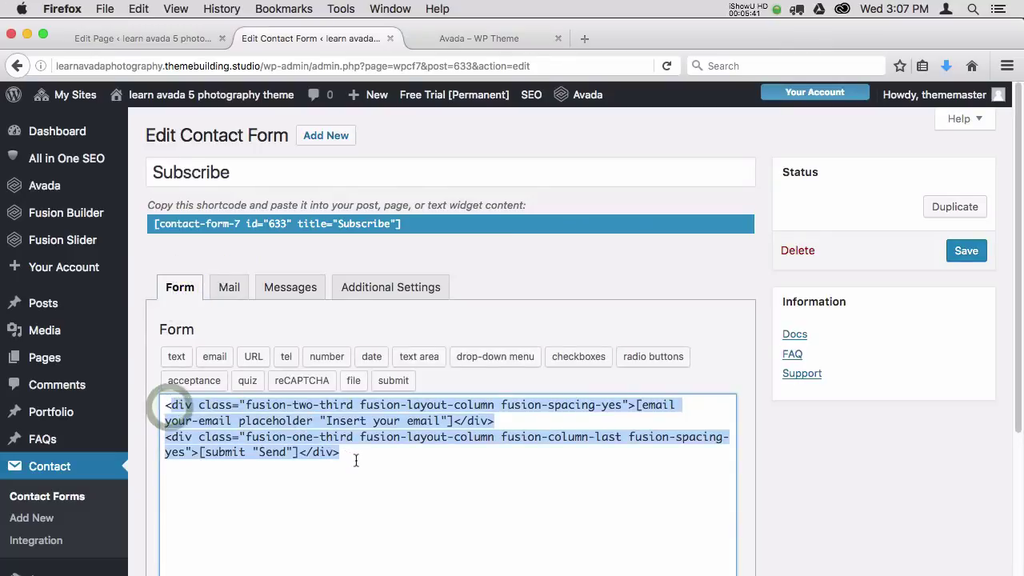
{"action": "left_click", "coordinate": [360, 440]}
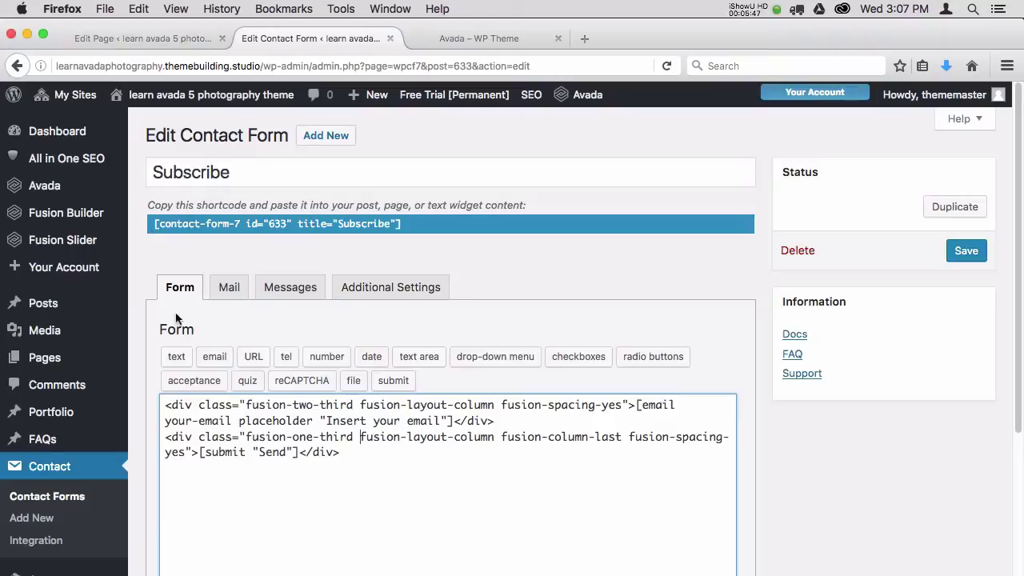
Step: Copy the Subscribe form's shortcode, close the contact form's browser tab and return to the On Location page editor
{"action": "left_click_drag", "start_coordinate": [152, 224], "coordinate": [435, 229]}
{"action": "key", "text": "super+c"}
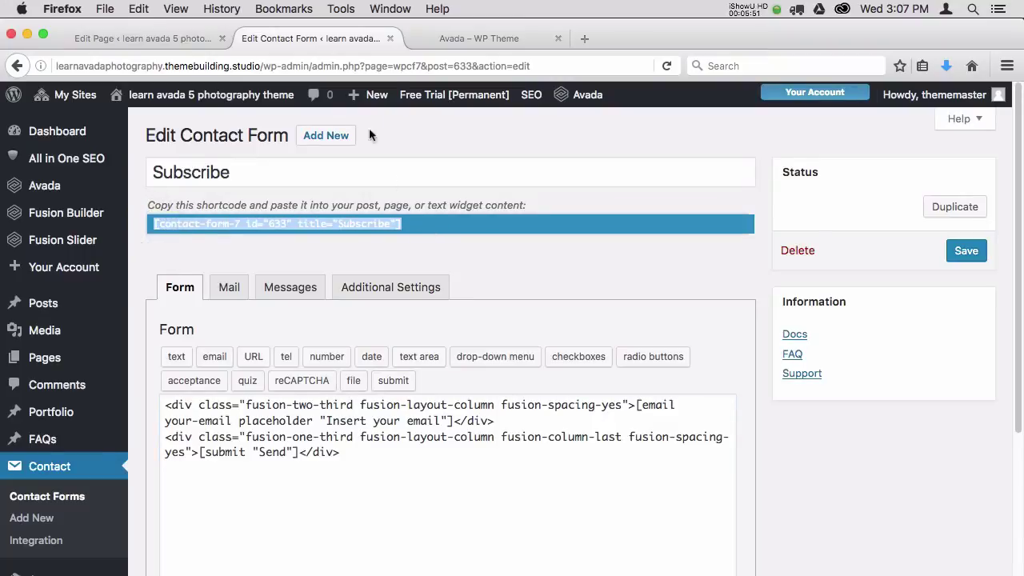
{"action": "left_click", "coordinate": [390, 39]}
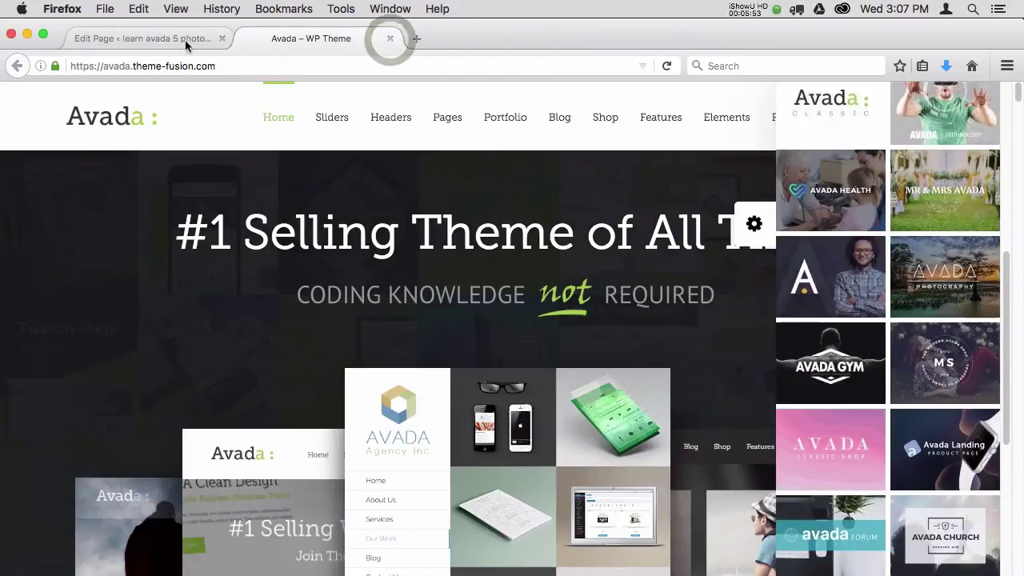
{"action": "left_click", "coordinate": [178, 38]}
Step: Try pasting the copied Subscribe shortcode on a new line in the text block below the separator, and cancel the edit
{"action": "mouse_move", "coordinate": [505, 377]}
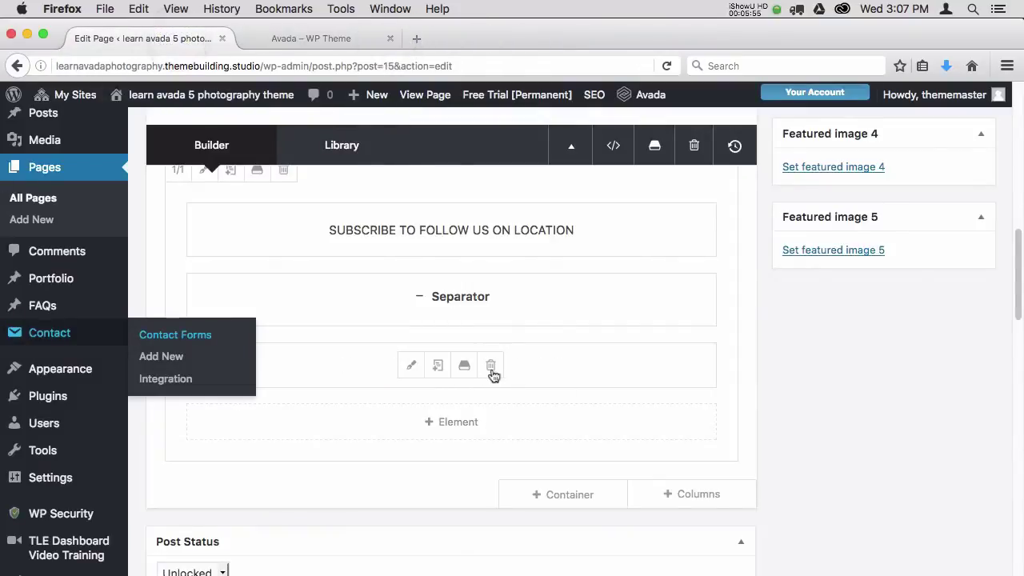
{"action": "left_click", "coordinate": [412, 366]}
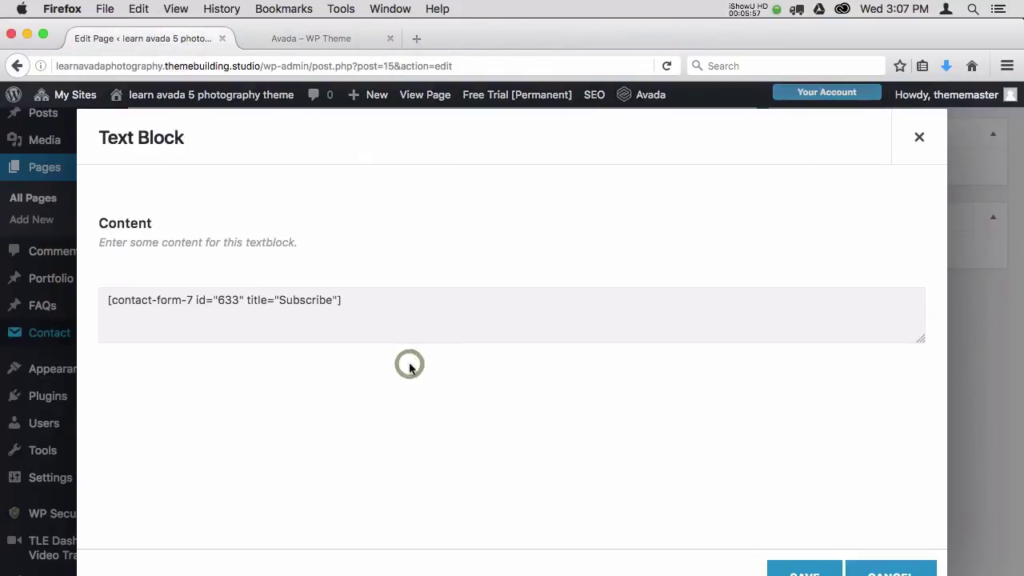
{"action": "left_click", "coordinate": [360, 391]}
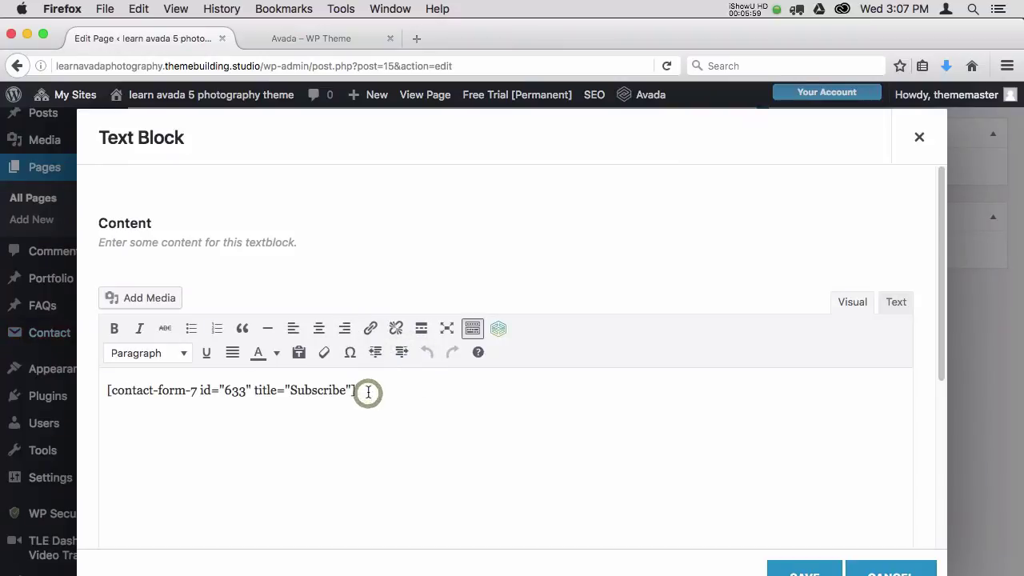
{"action": "key", "text": "Return"}
{"action": "key", "text": "super+v"}
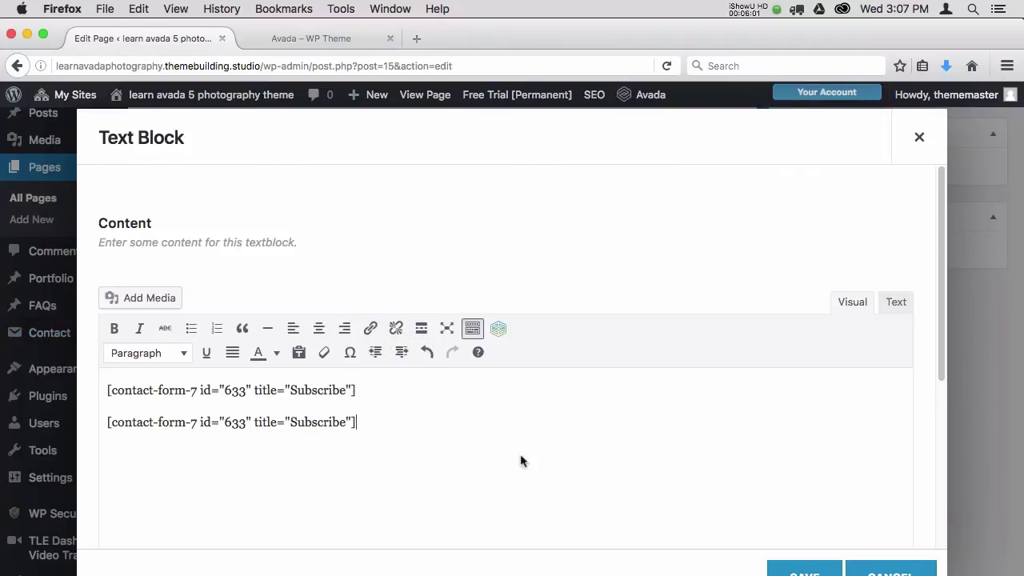
{"action": "left_click", "coordinate": [890, 570]}
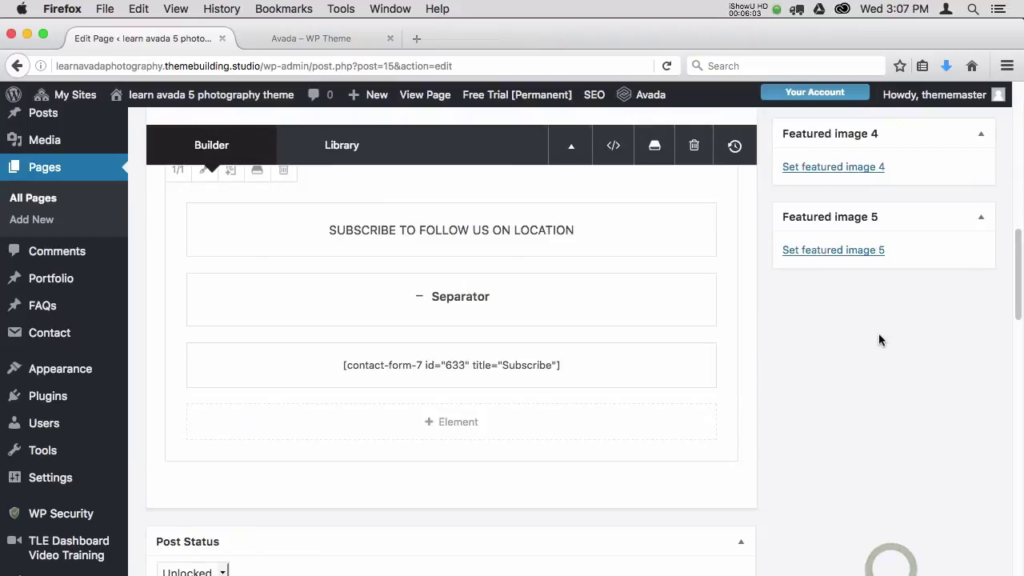
{"action": "scroll", "coordinate": [1017, 304], "scroll_direction": "down", "scroll_amount": 5}
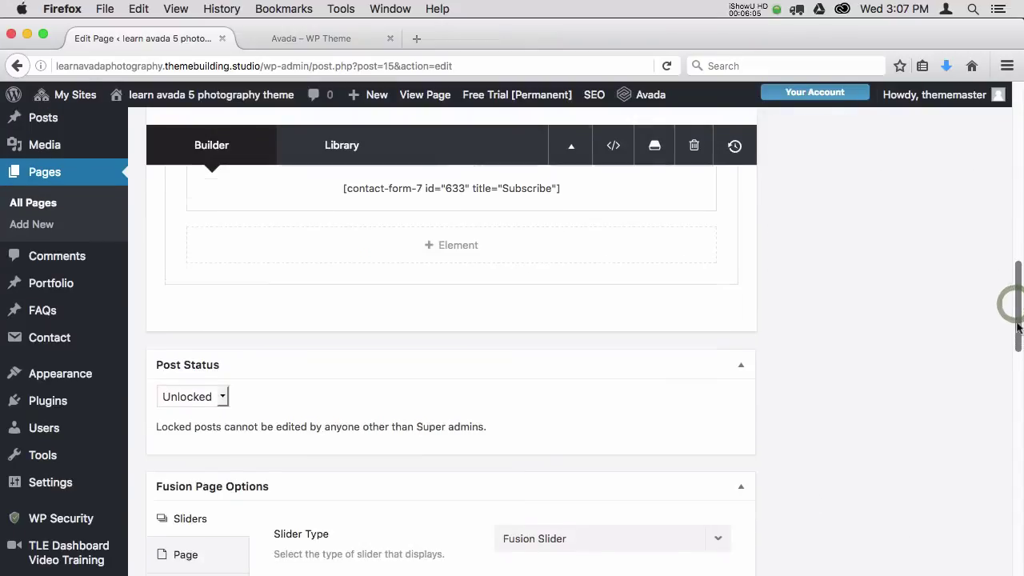
{"action": "scroll", "coordinate": [1017, 296], "scroll_direction": "up", "scroll_amount": 10}
{"action": "scroll", "coordinate": [1018, 272], "scroll_direction": "up", "scroll_amount": 10}
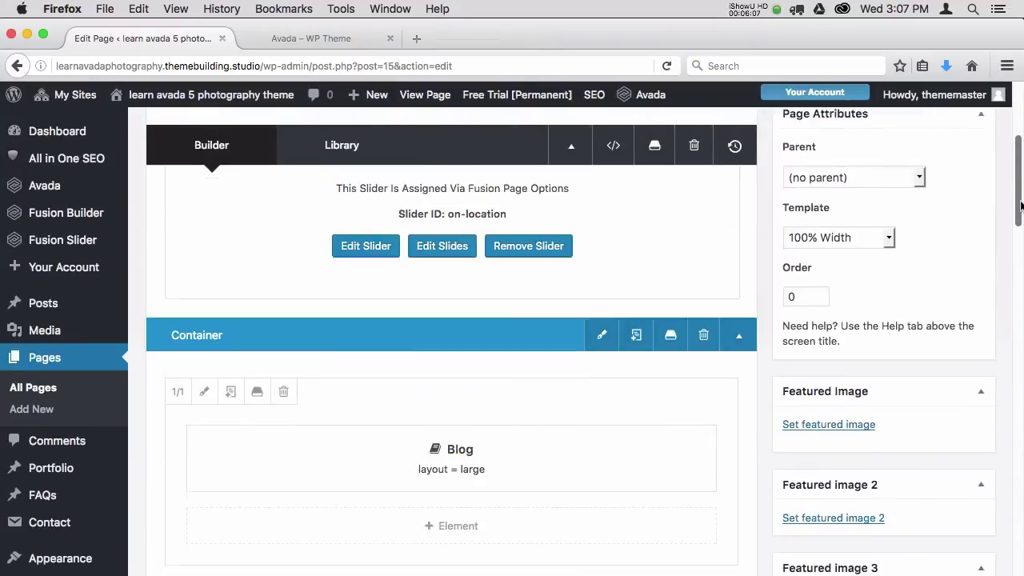
{"action": "scroll", "coordinate": [1019, 196], "scroll_direction": "down", "scroll_amount": 5}
{"action": "scroll", "coordinate": [1019, 184], "scroll_direction": "up", "scroll_amount": 5}
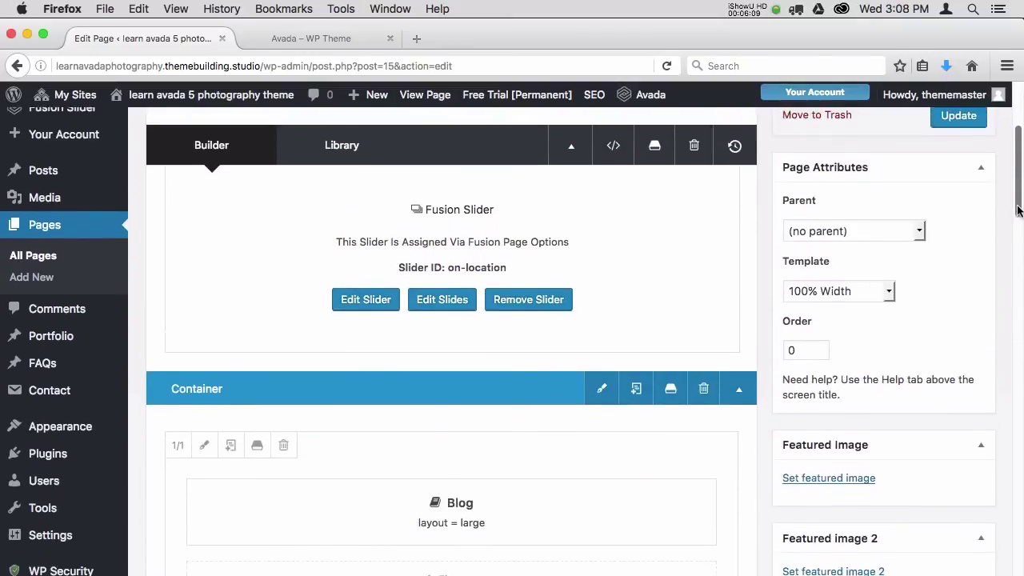
{"action": "scroll", "coordinate": [1021, 164], "scroll_direction": "up", "scroll_amount": 3}
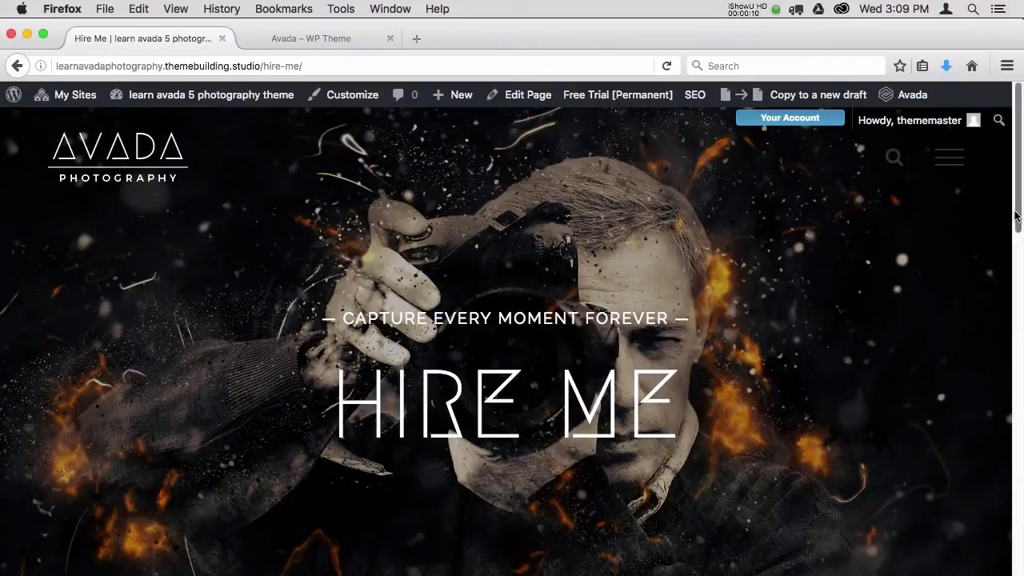
Step: Open the Hire Me page for editing and check its slider assignment in the Fusion Page Options
{"action": "mouse_move", "coordinate": [1018, 216]}
{"action": "left_mouse_down"}
{"action": "mouse_move", "coordinate": [1018, 226]}
{"action": "mouse_move", "coordinate": [1018, 210]}
{"action": "left_mouse_up"}
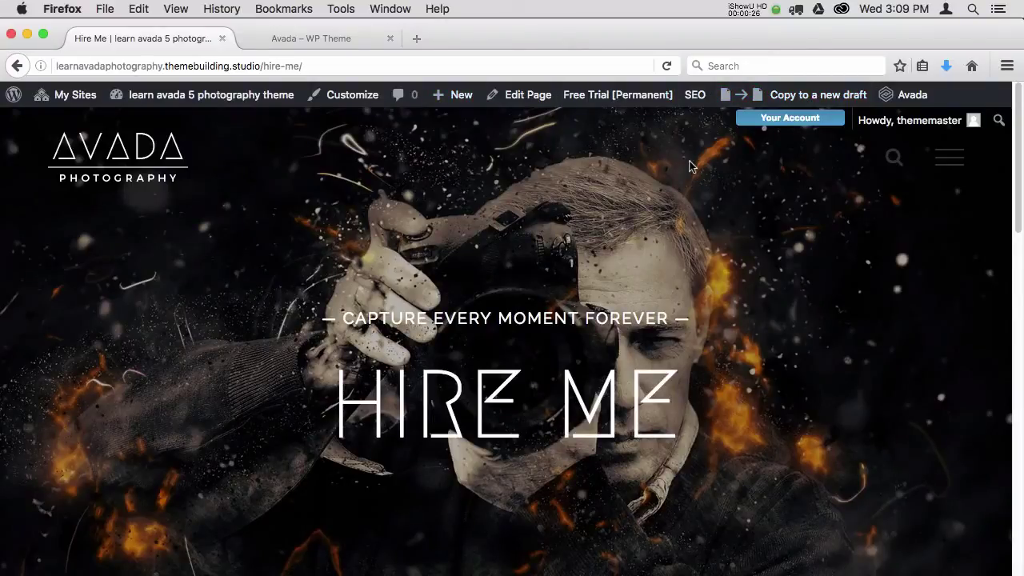
{"action": "left_click", "coordinate": [518, 103]}
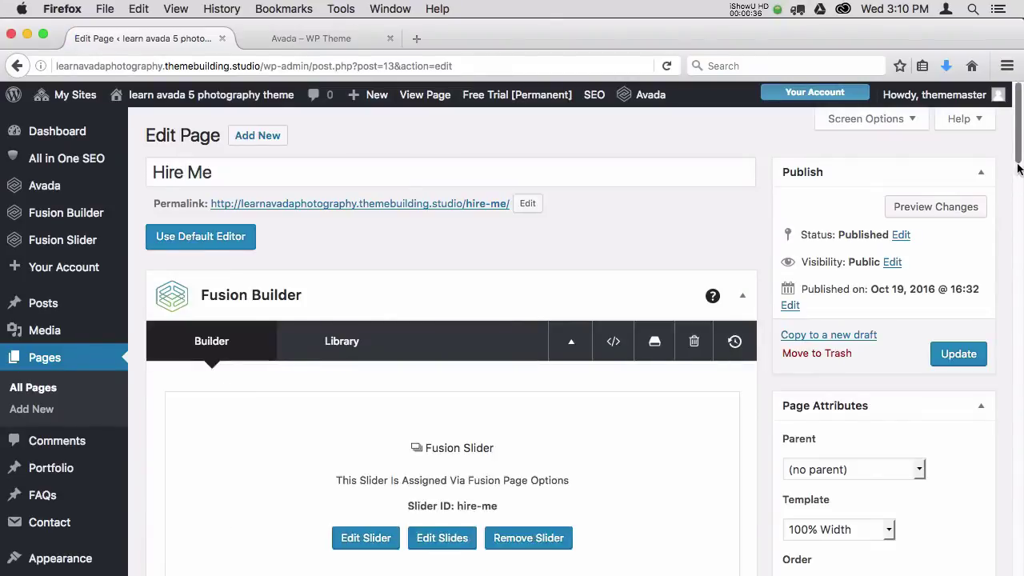
{"action": "left_click_drag", "start_coordinate": [1018, 156], "coordinate": [1020, 410]}
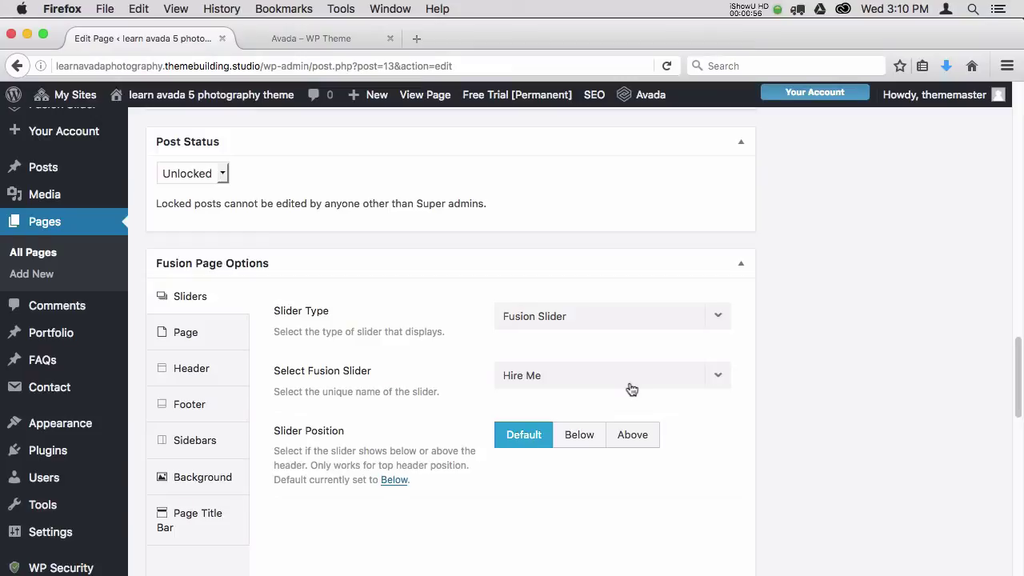
{"action": "left_click_drag", "start_coordinate": [1020, 360], "coordinate": [1021, 206]}
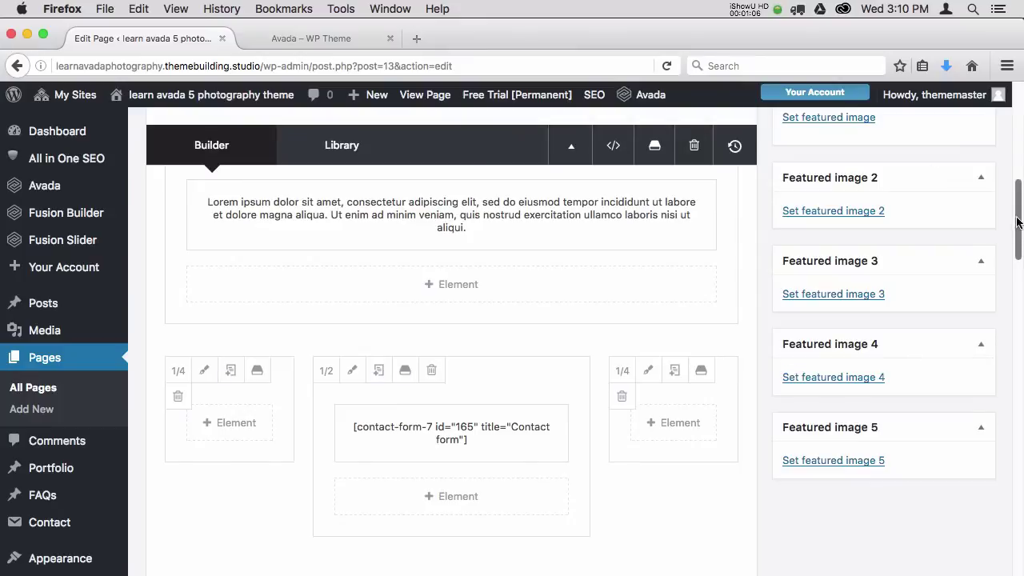
Step: Preview the Hire Me page and compare its heading, text and contact form with the first container in the page builder
{"action": "scroll", "coordinate": [1019, 222], "scroll_direction": "up", "scroll_amount": 10}
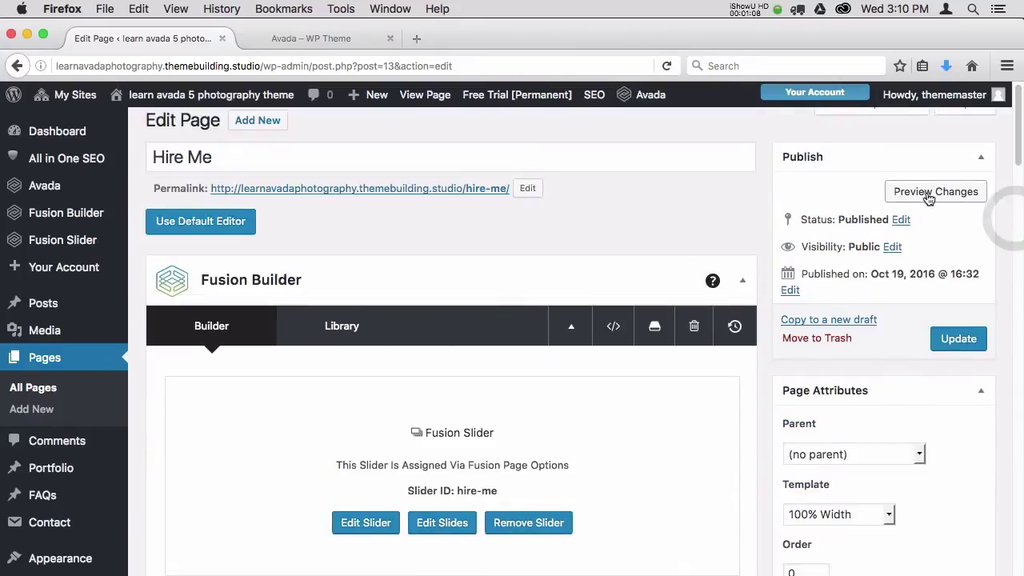
{"action": "left_click", "coordinate": [928, 192]}
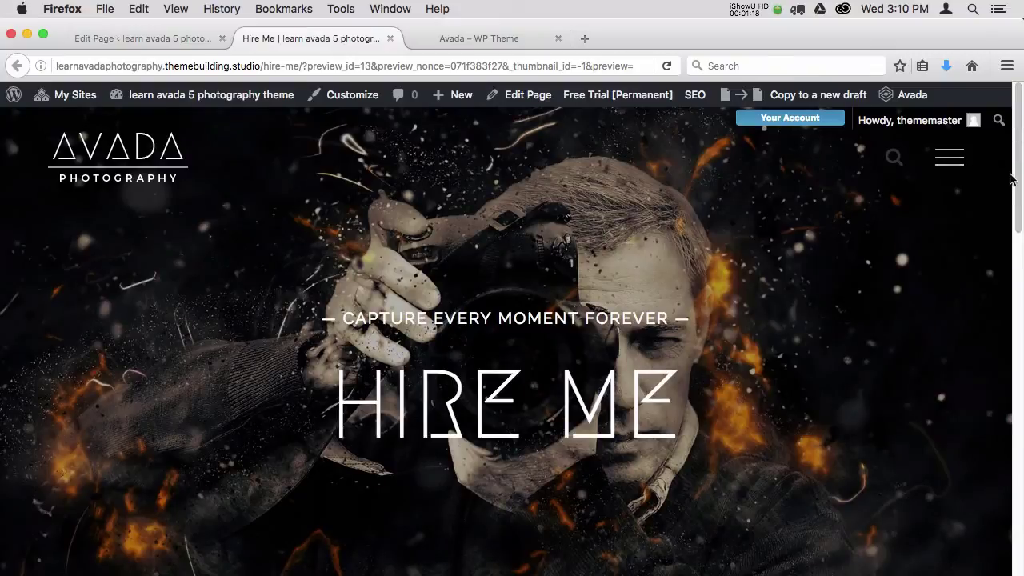
{"action": "left_click_drag", "start_coordinate": [1014, 183], "coordinate": [1005, 279]}
{"action": "left_click", "coordinate": [182, 41]}
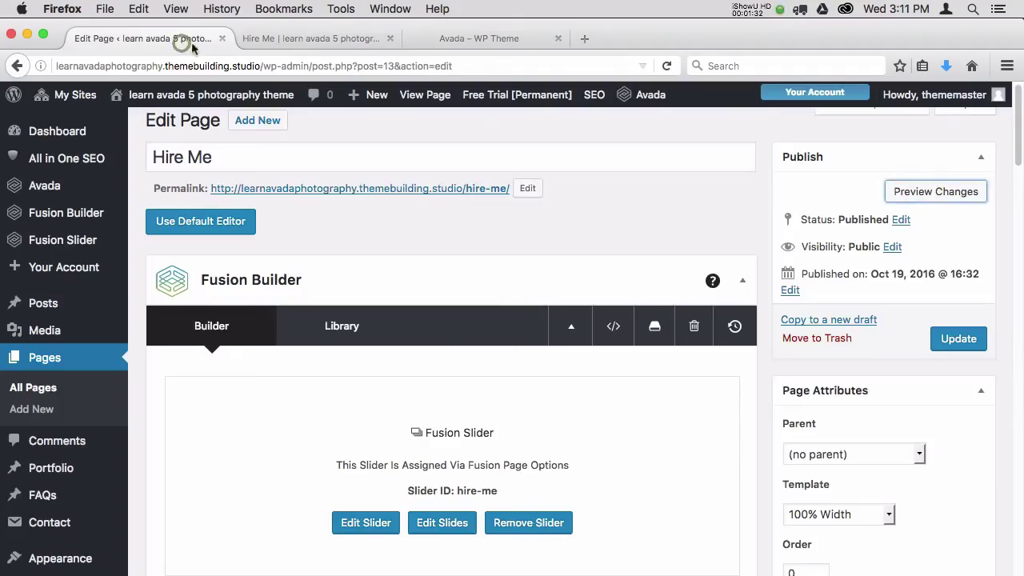
{"action": "scroll", "coordinate": [1016, 156], "scroll_direction": "down", "scroll_amount": 5}
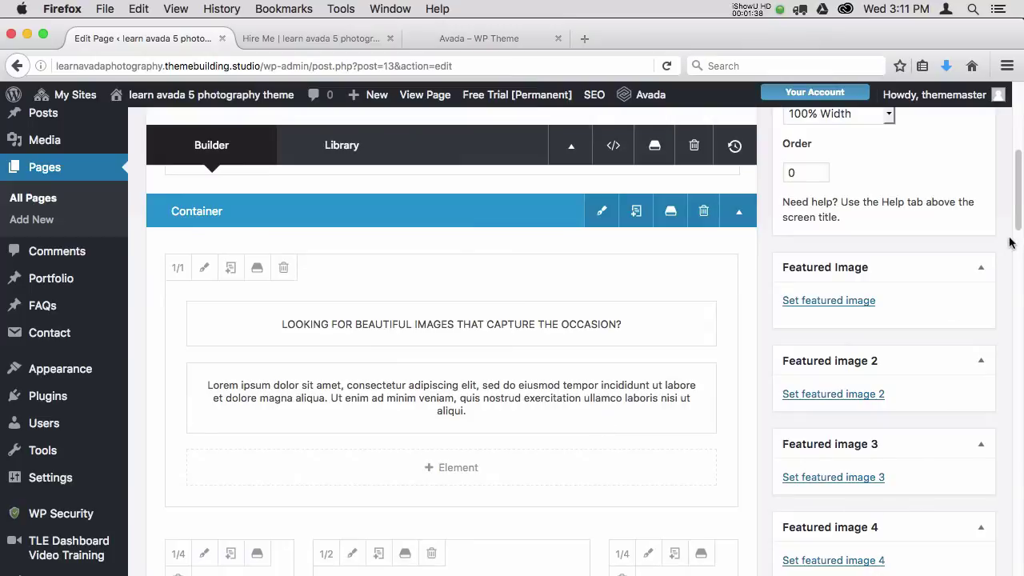
{"action": "left_click_drag", "start_coordinate": [1014, 229], "coordinate": [1020, 256]}
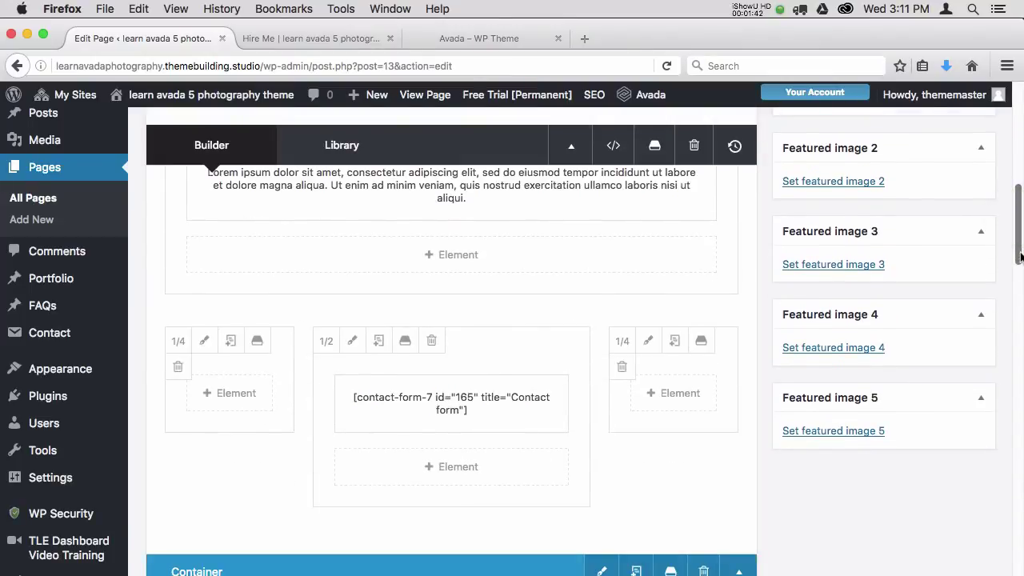
{"action": "left_click", "coordinate": [352, 39]}
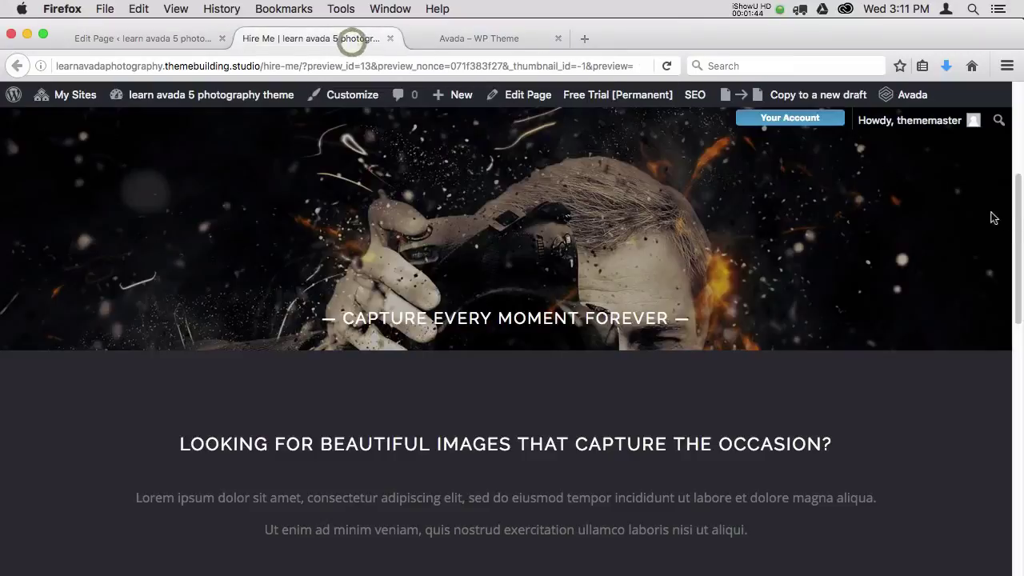
{"action": "left_click_drag", "start_coordinate": [1016, 235], "coordinate": [1019, 345]}
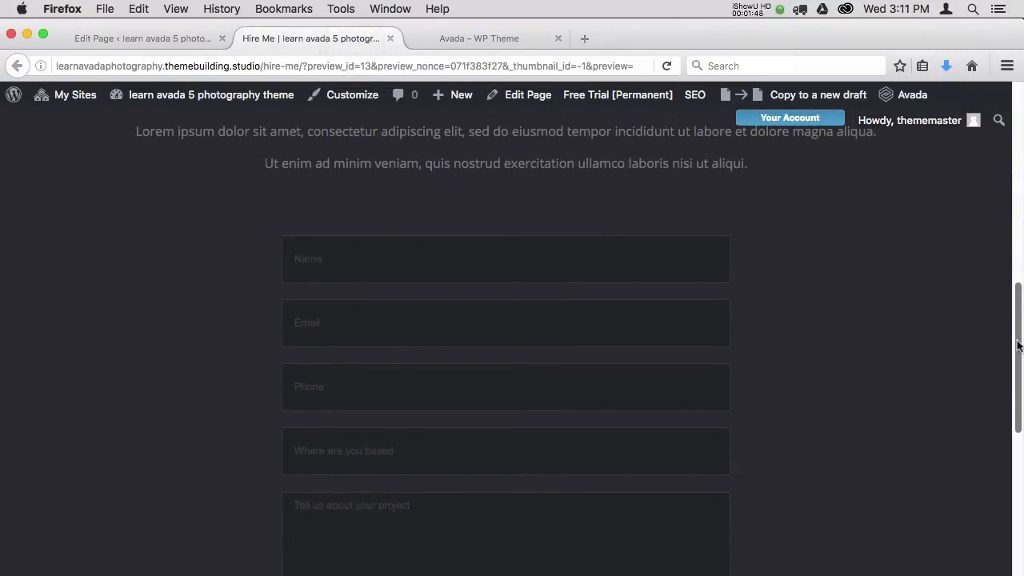
{"action": "scroll", "coordinate": [1020, 346], "scroll_direction": "up", "scroll_amount": 3}
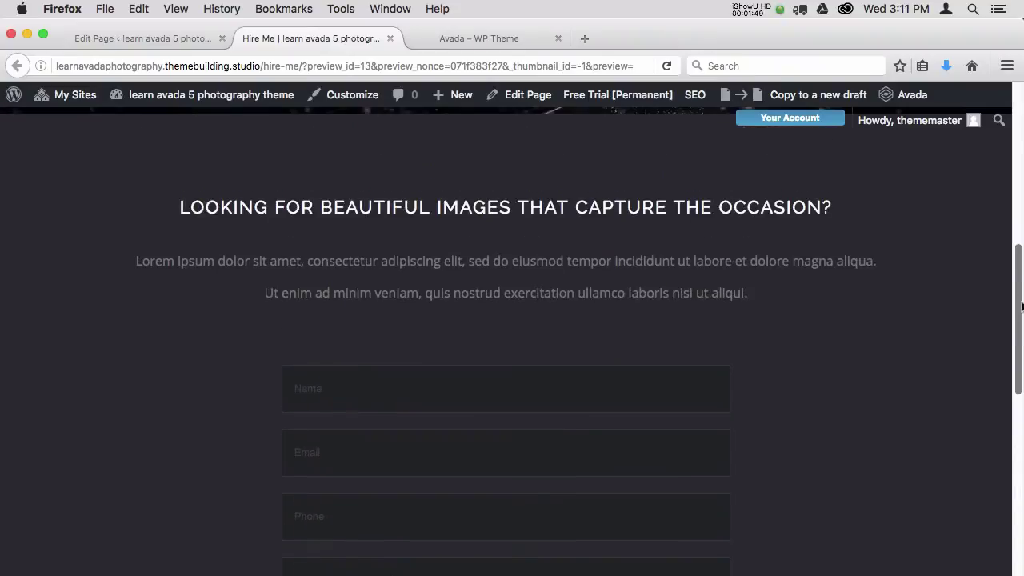
Step: Resize all three columns in the Hire Me page's contact form row to 1/3 width
{"action": "left_click", "coordinate": [192, 38]}
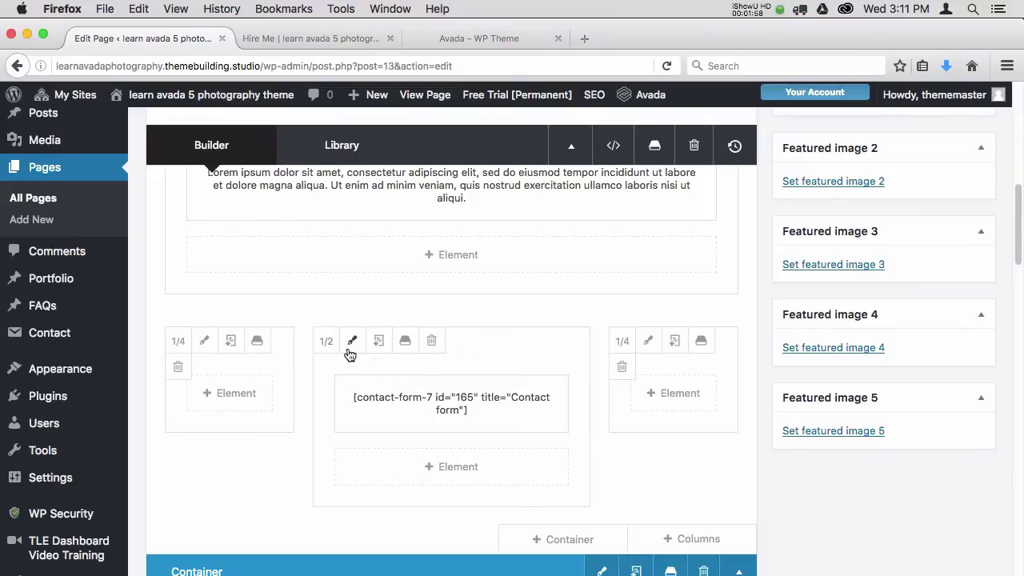
{"action": "mouse_move", "coordinate": [413, 388]}
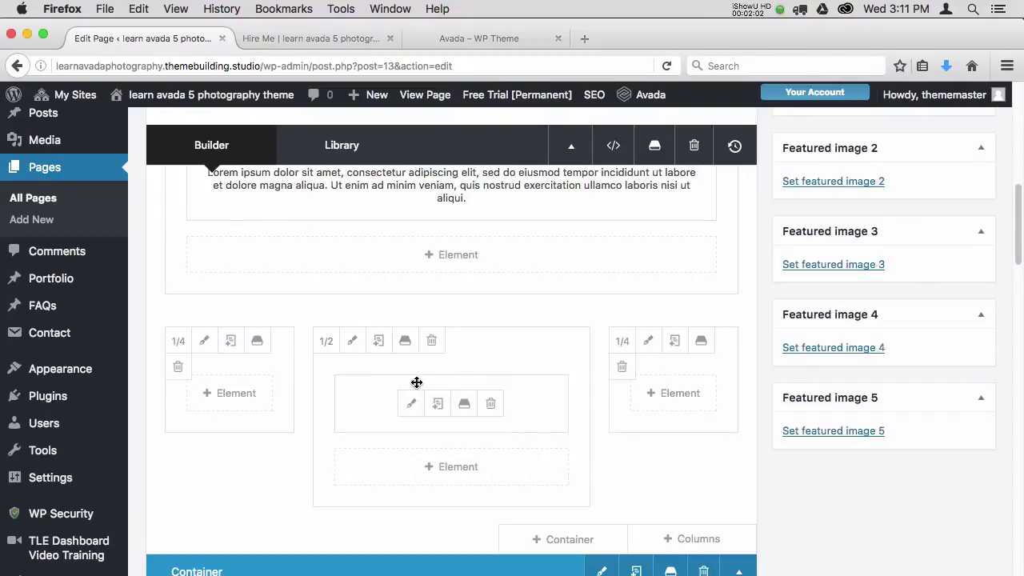
{"action": "left_click", "coordinate": [327, 344]}
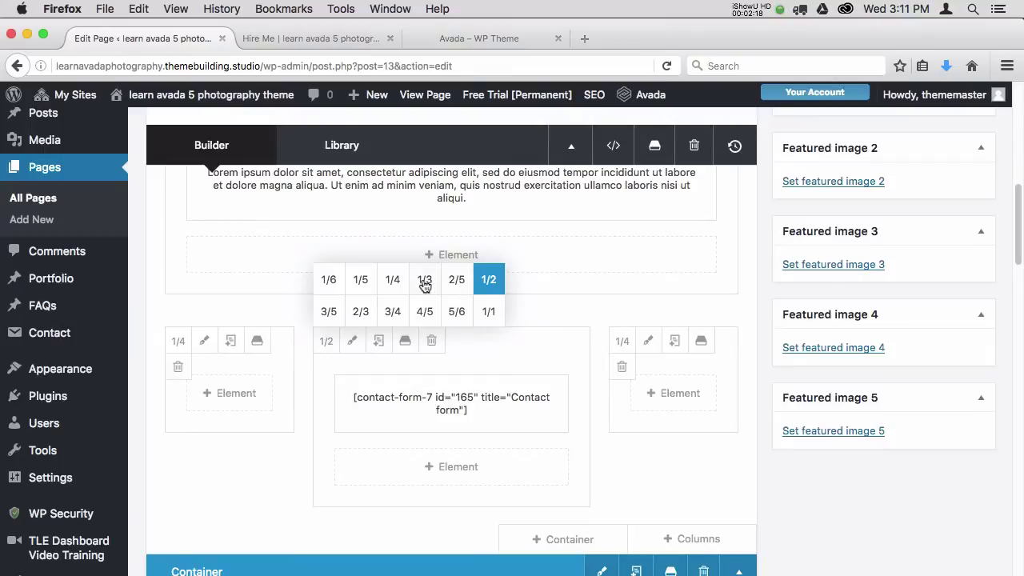
{"action": "left_click", "coordinate": [425, 279]}
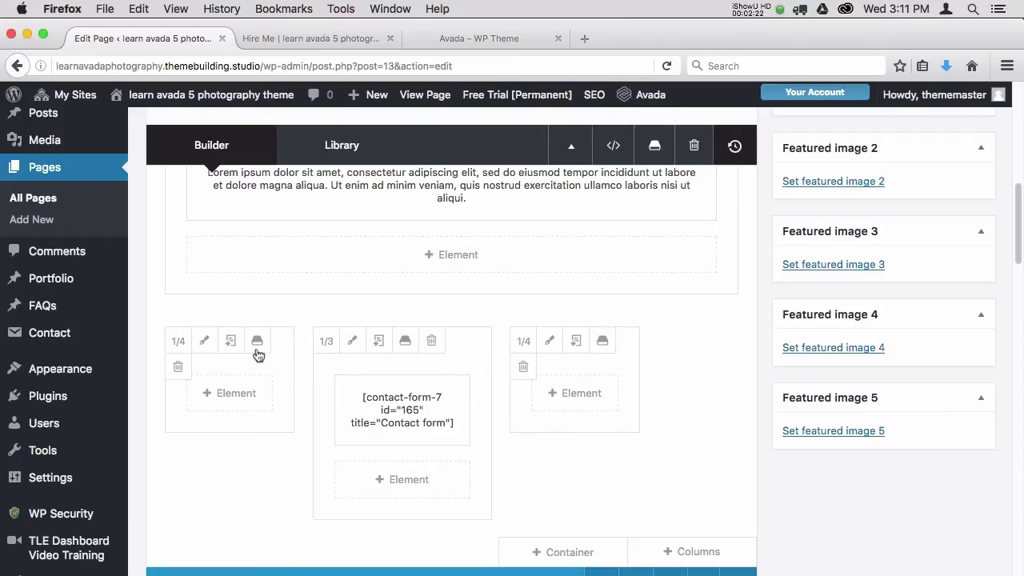
{"action": "left_click", "coordinate": [178, 341]}
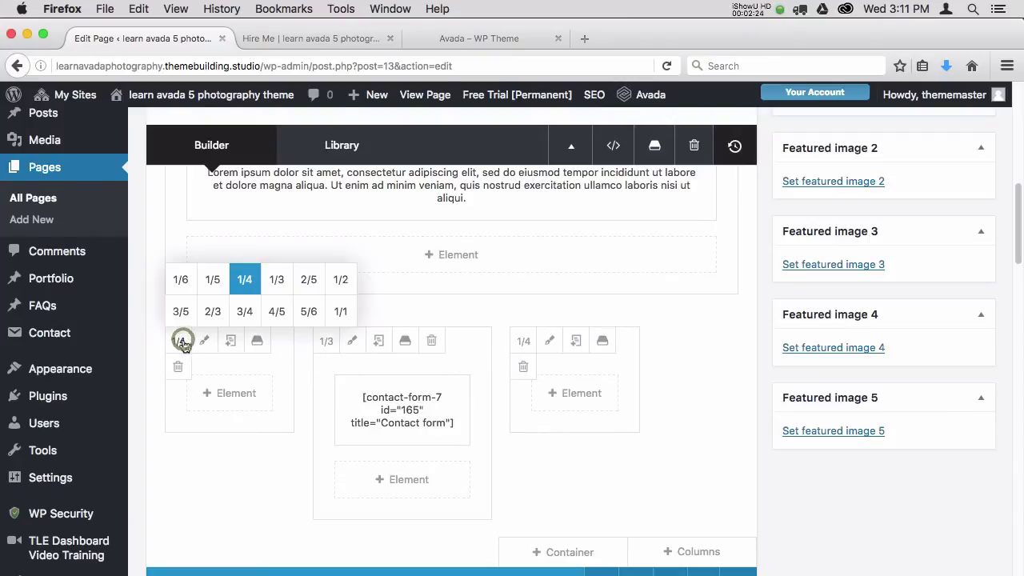
{"action": "left_click", "coordinate": [277, 279]}
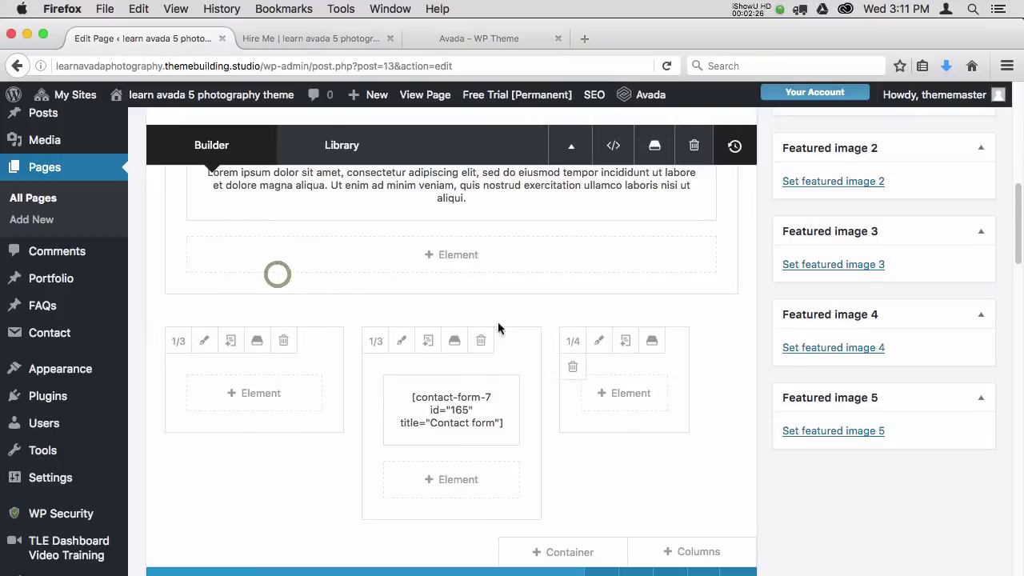
{"action": "left_click", "coordinate": [575, 343]}
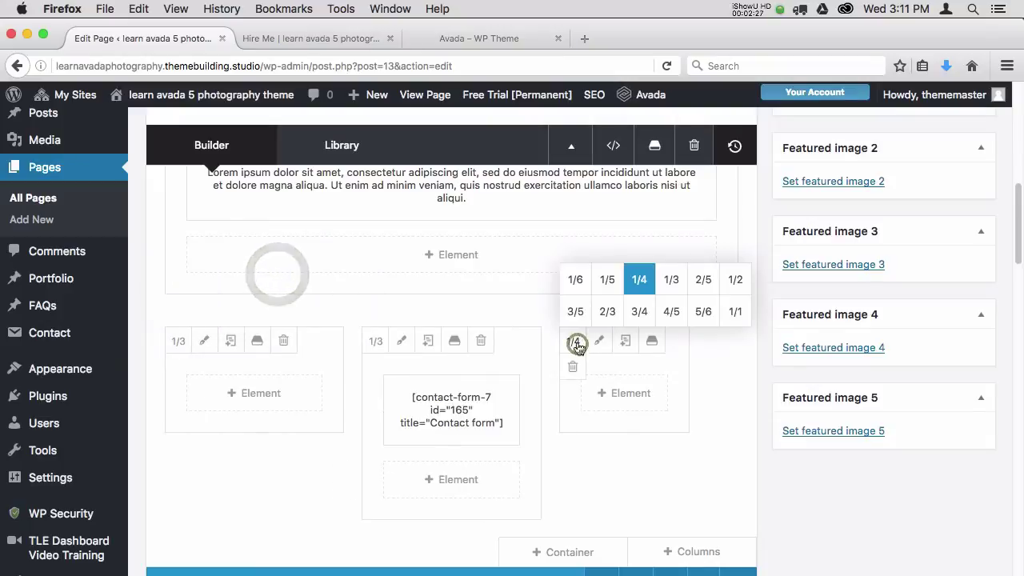
{"action": "left_click", "coordinate": [671, 279]}
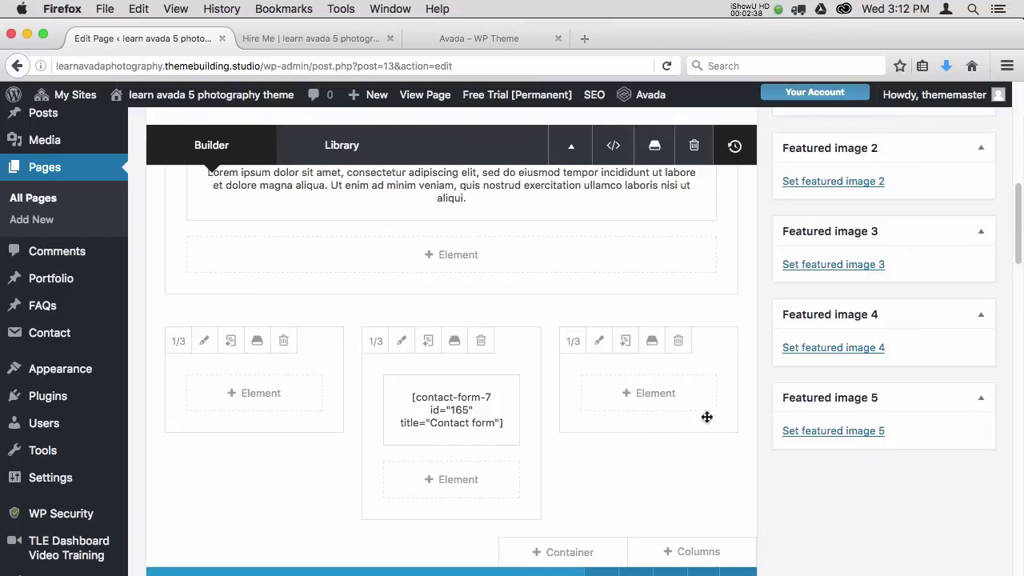
Step: Update the Hire Me page and reload its preview to check the contact form's new width
{"action": "left_click_drag", "start_coordinate": [1017, 232], "coordinate": [1013, 128]}
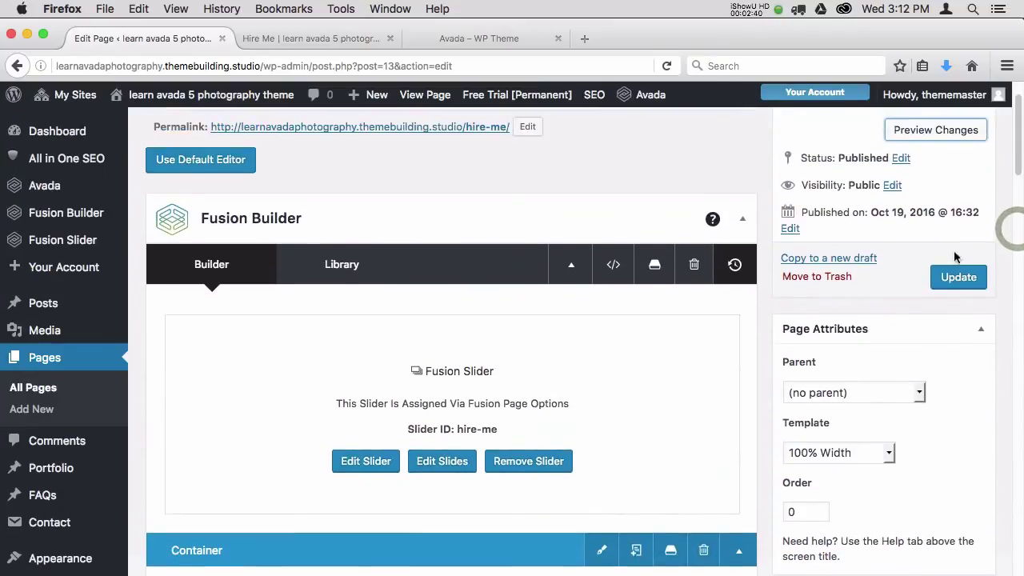
{"action": "left_click", "coordinate": [959, 277]}
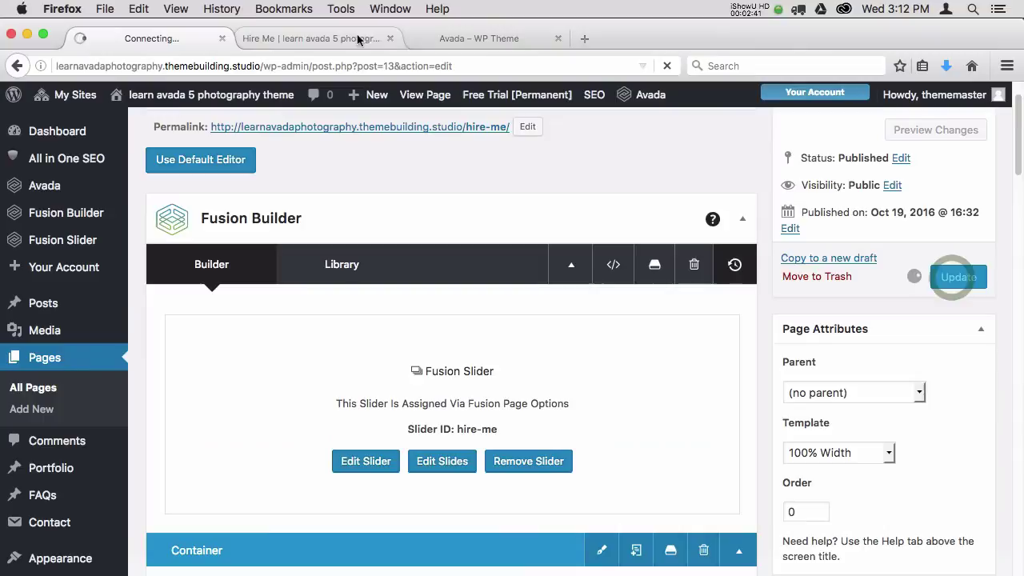
{"action": "left_click", "coordinate": [470, 39]}
{"action": "left_click", "coordinate": [326, 40]}
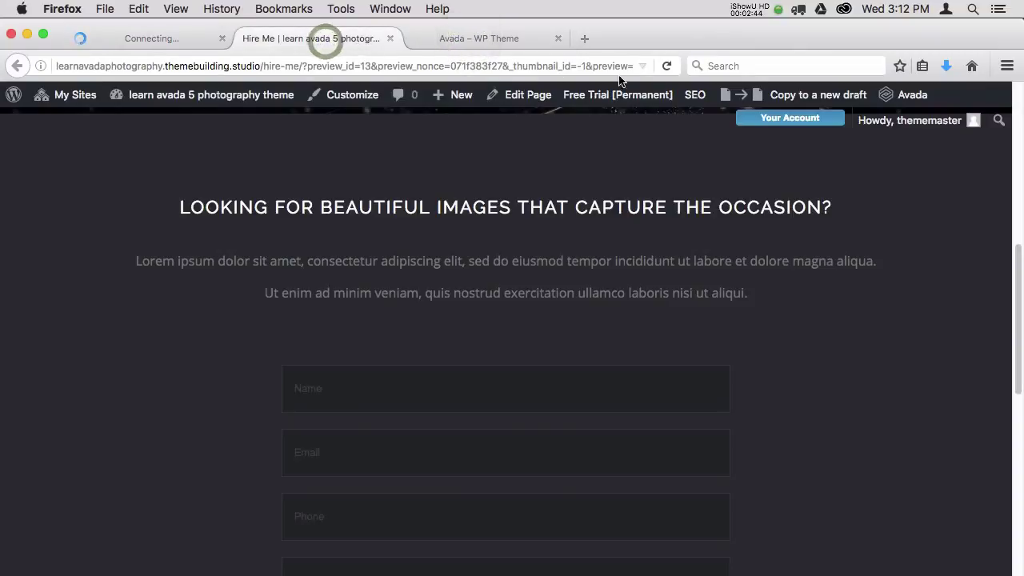
{"action": "left_click", "coordinate": [666, 66]}
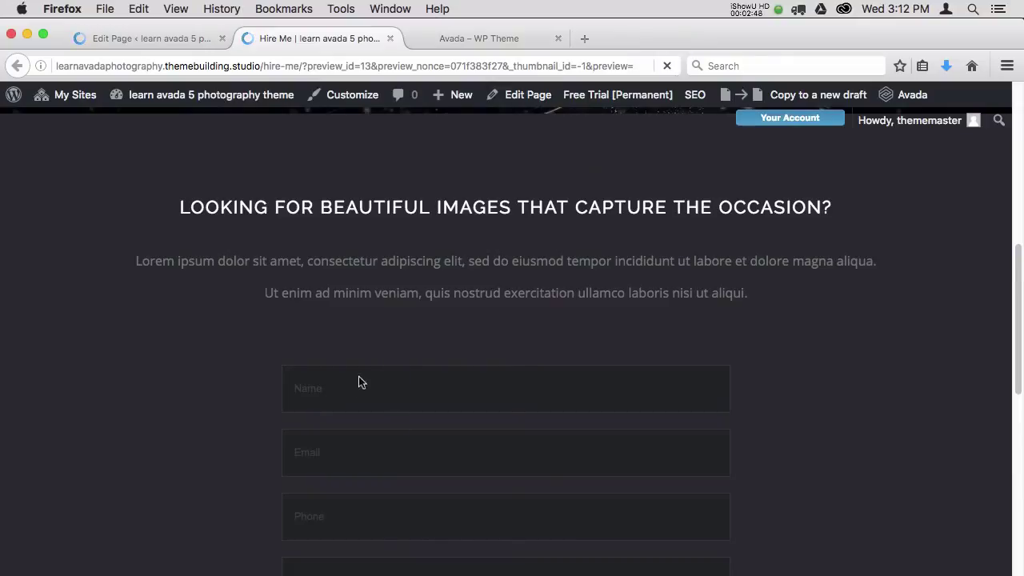
{"action": "scroll", "coordinate": [460, 396], "scroll_direction": "down", "scroll_amount": 3}
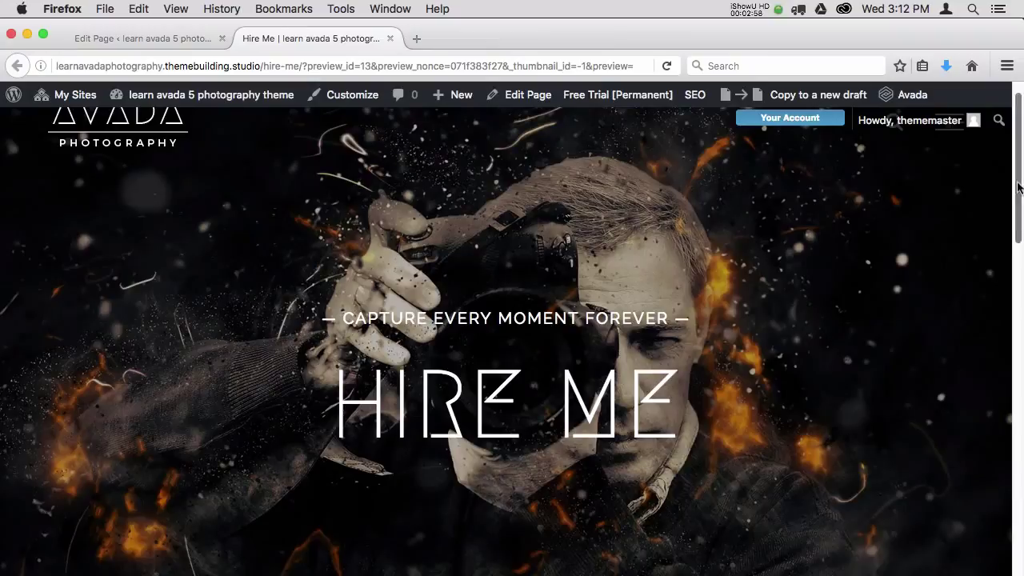
{"action": "left_click_drag", "start_coordinate": [1020, 194], "coordinate": [1017, 396]}
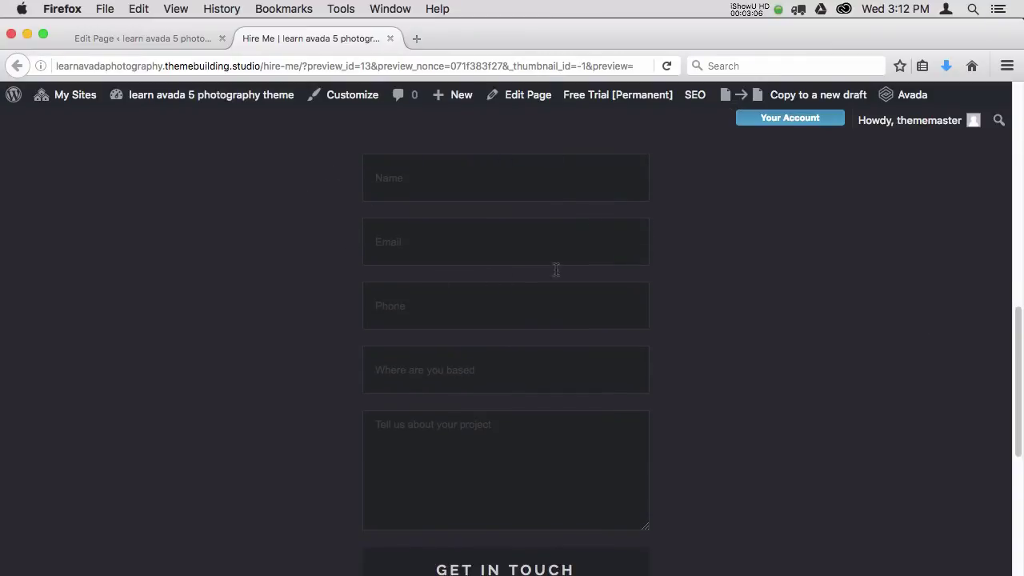
Step: Open the Contact Forms list in a new browser tab and review the shortcode and field code of "Contact form"
{"action": "left_click", "coordinate": [194, 42]}
{"action": "left_click_drag", "start_coordinate": [1014, 161], "coordinate": [1004, 266]}
{"action": "mouse_move", "coordinate": [498, 418]}
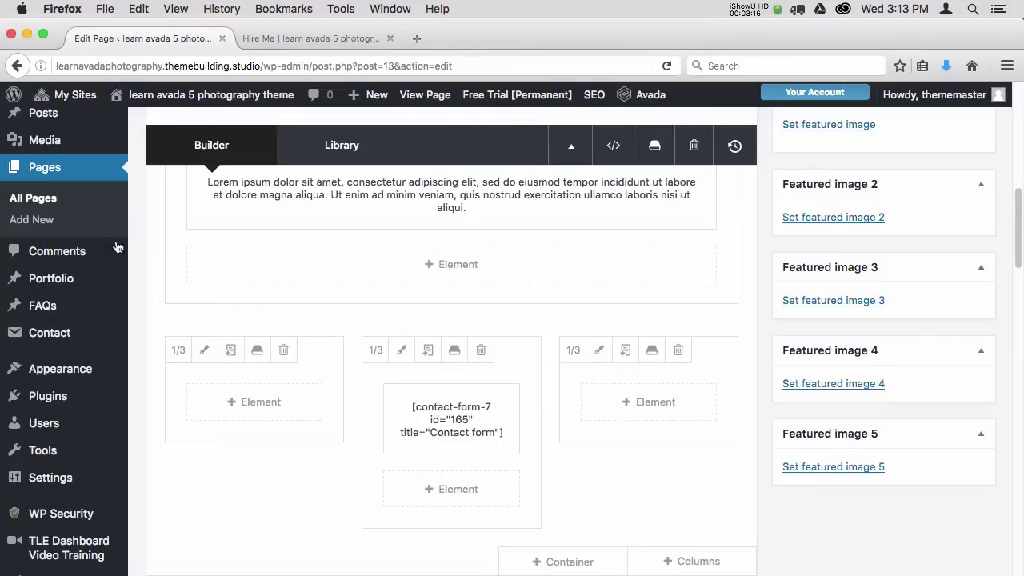
{"action": "mouse_move", "coordinate": [65, 340]}
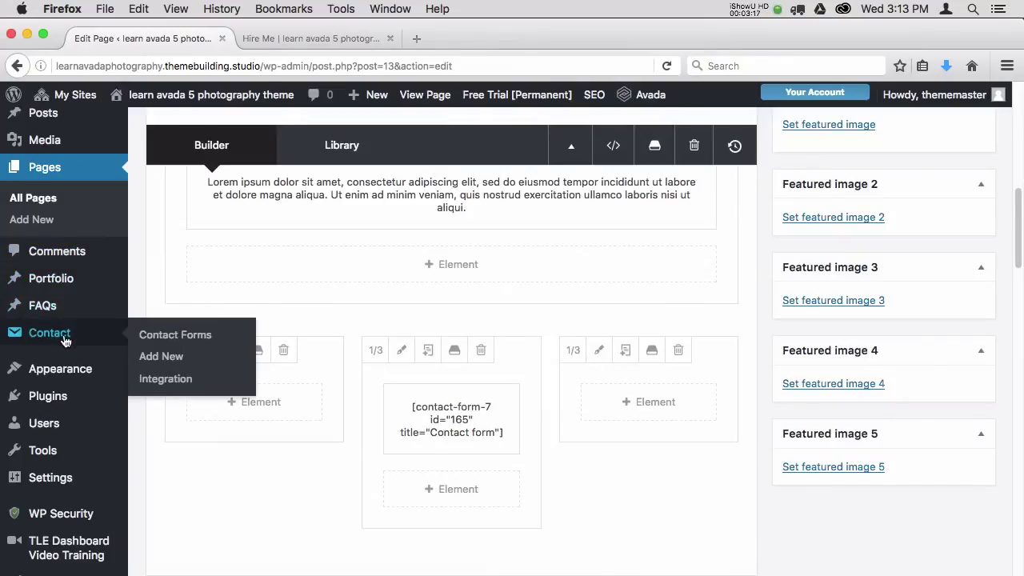
{"action": "right_click", "coordinate": [171, 335]}
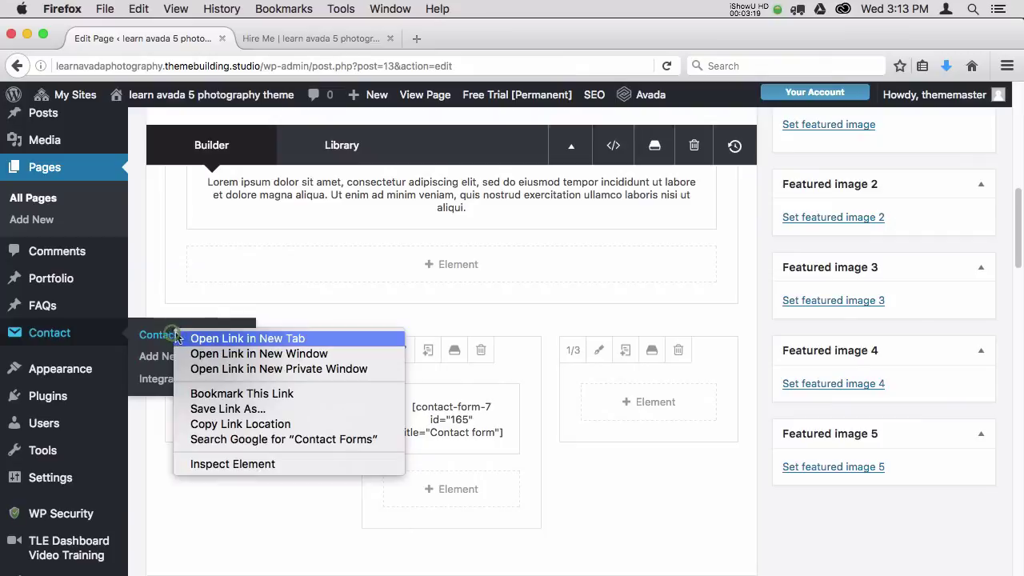
{"action": "left_click", "coordinate": [230, 339]}
{"action": "left_click", "coordinate": [324, 40]}
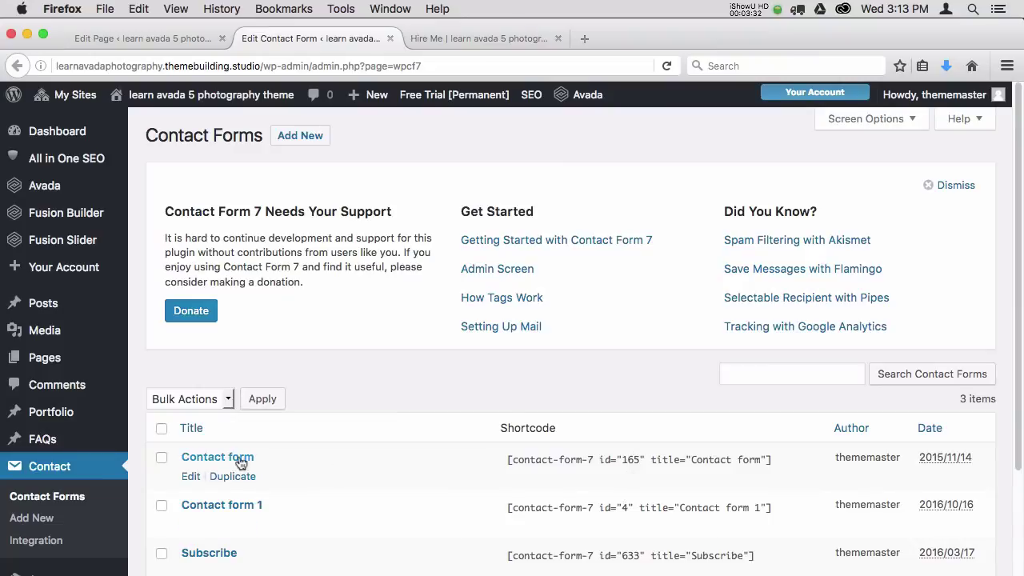
{"action": "left_click", "coordinate": [192, 478]}
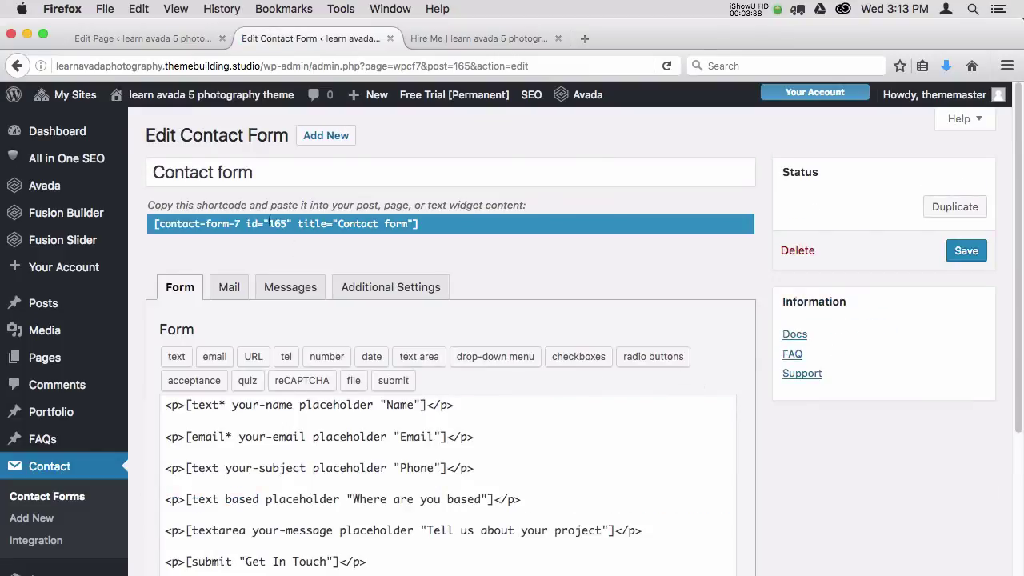
{"action": "left_click", "coordinate": [18, 66]}
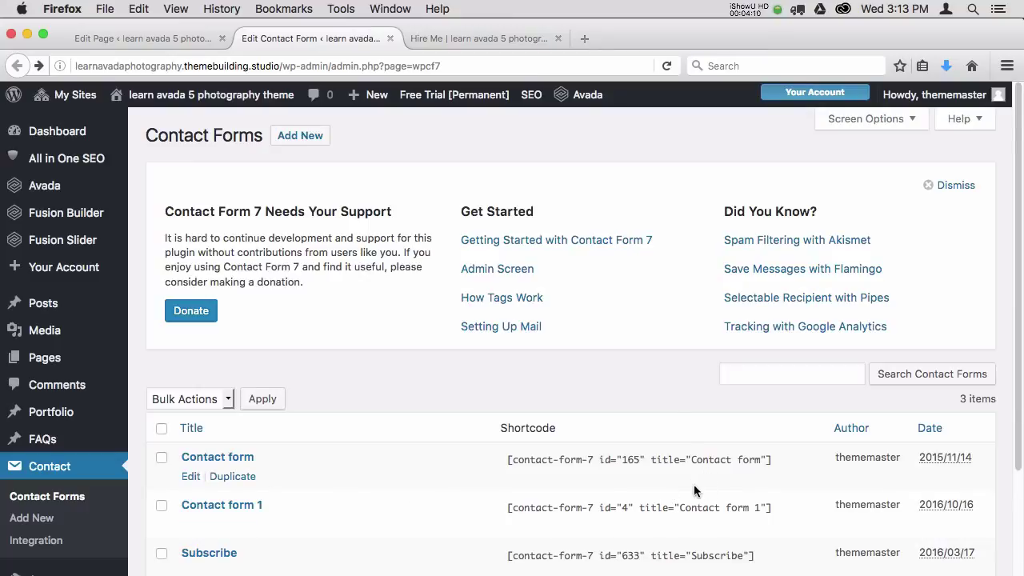
Step: Submit the empty contact form in the Hire Me preview, and reopen "Contact form" for editing
{"action": "left_click", "coordinate": [473, 40]}
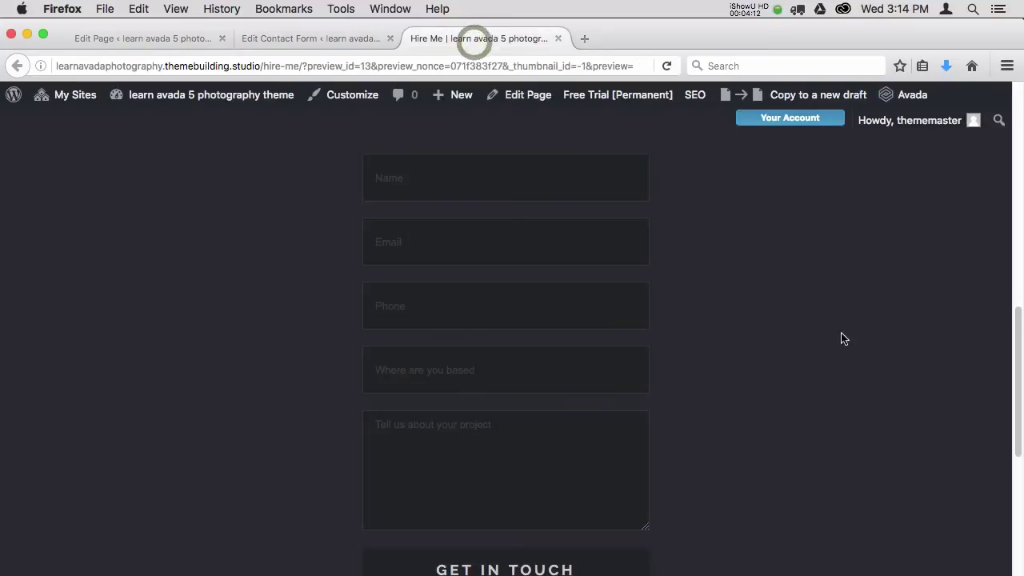
{"action": "left_click", "coordinate": [499, 573]}
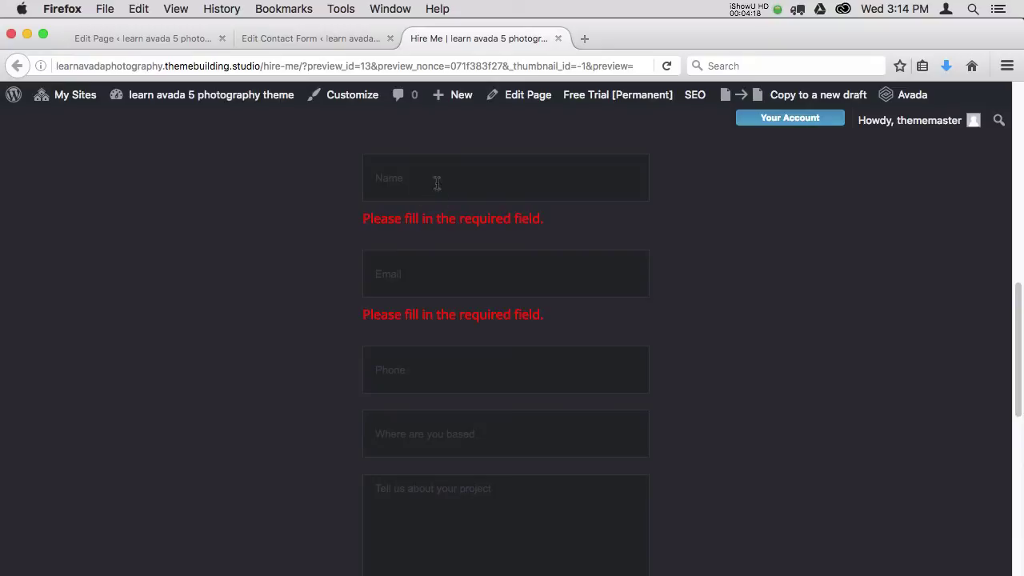
{"action": "left_click", "coordinate": [320, 42]}
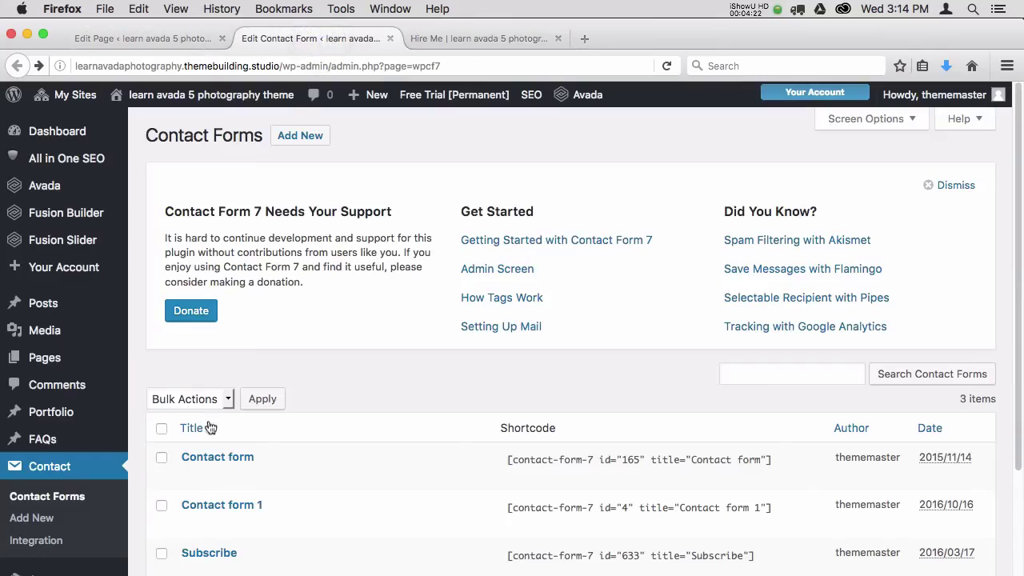
{"action": "left_click", "coordinate": [193, 476]}
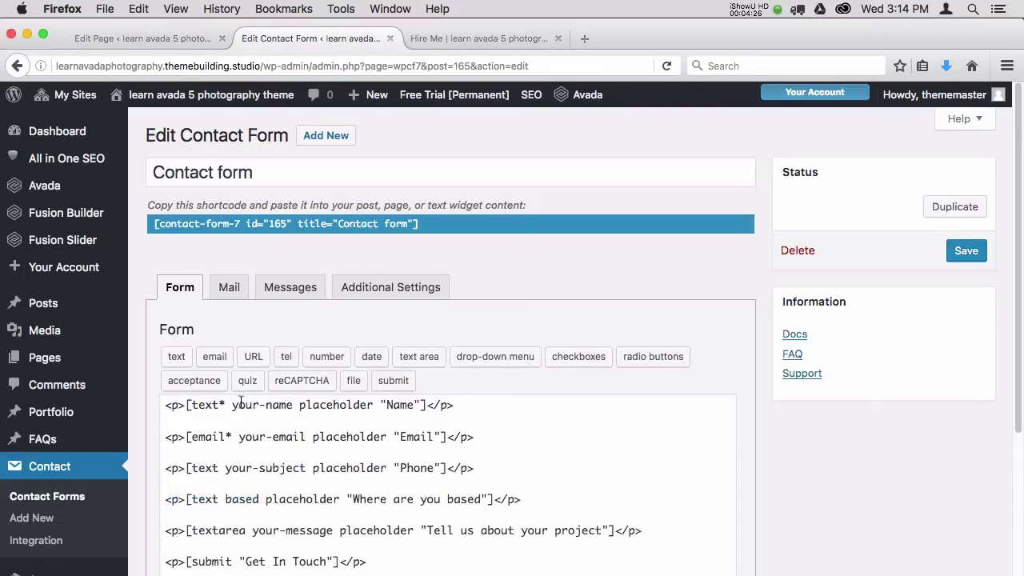
Step: Compare the asterisks in the name and email tags with the phone tag, and return to the Hire Me preview's banner
{"action": "left_click", "coordinate": [222, 404]}
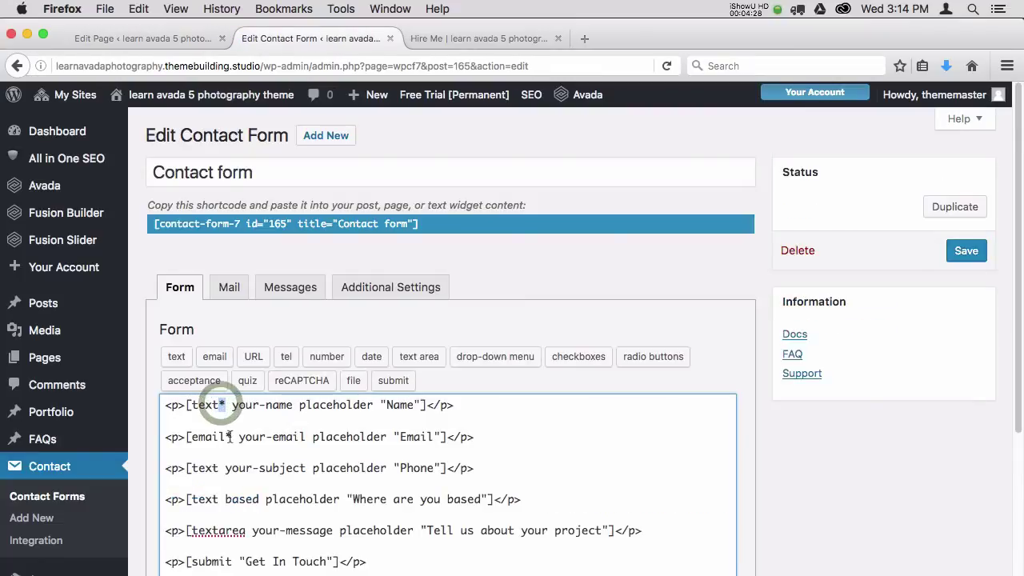
{"action": "double_click", "coordinate": [230, 437]}
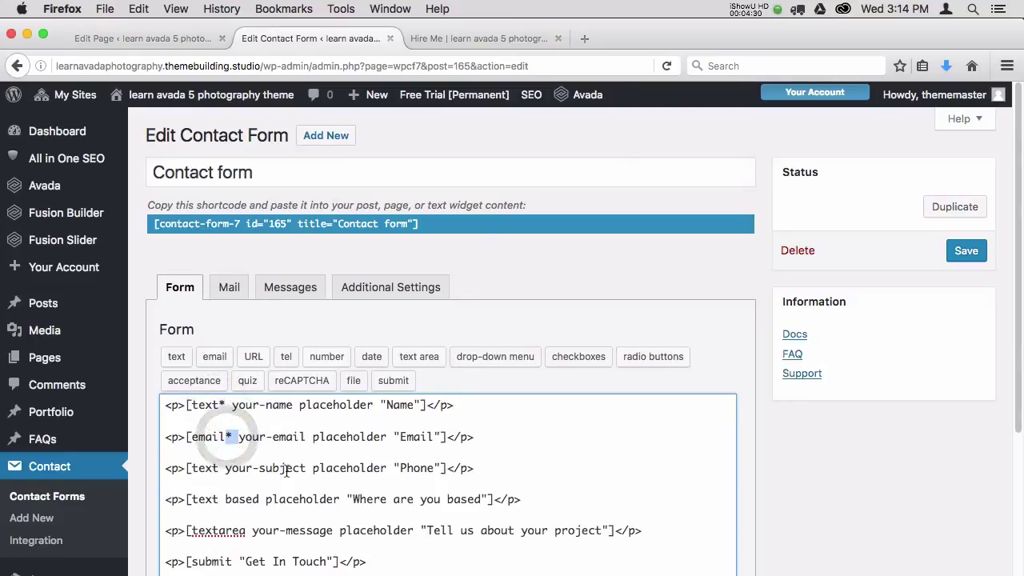
{"action": "left_click", "coordinate": [216, 468]}
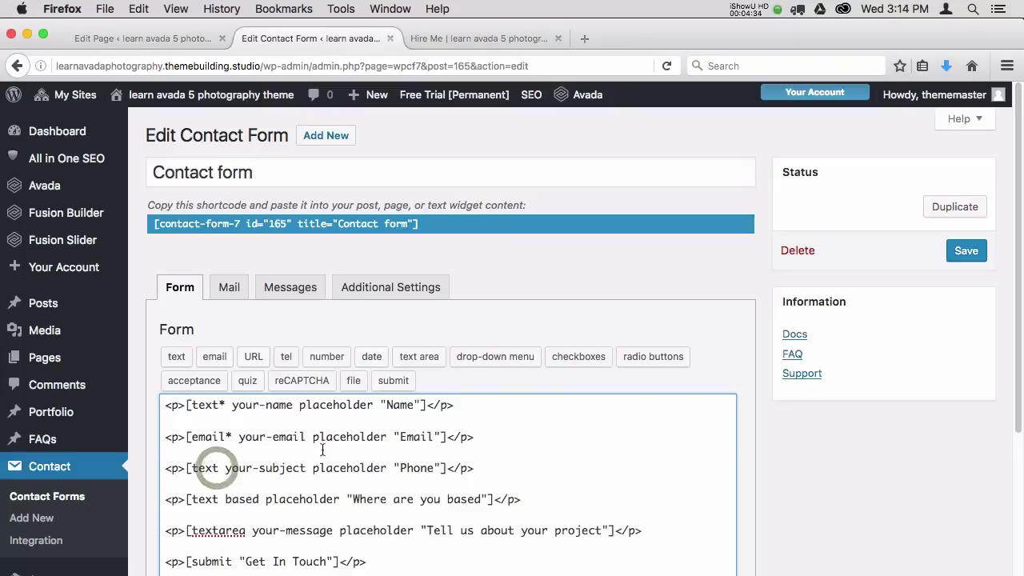
{"action": "left_click_drag", "start_coordinate": [228, 404], "coordinate": [307, 406]}
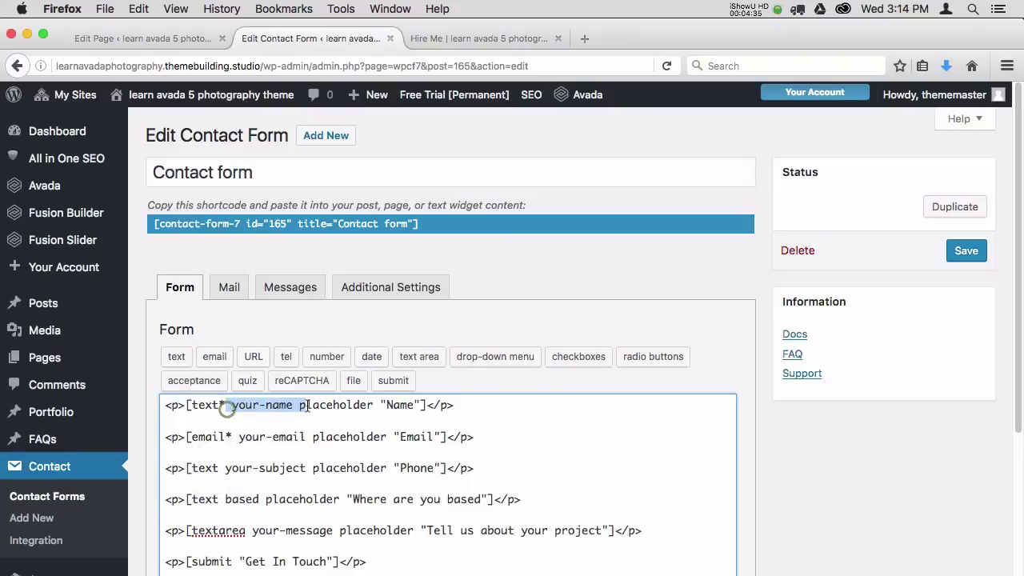
{"action": "left_click", "coordinate": [460, 39]}
{"action": "left_click_drag", "start_coordinate": [1013, 302], "coordinate": [1013, 112]}
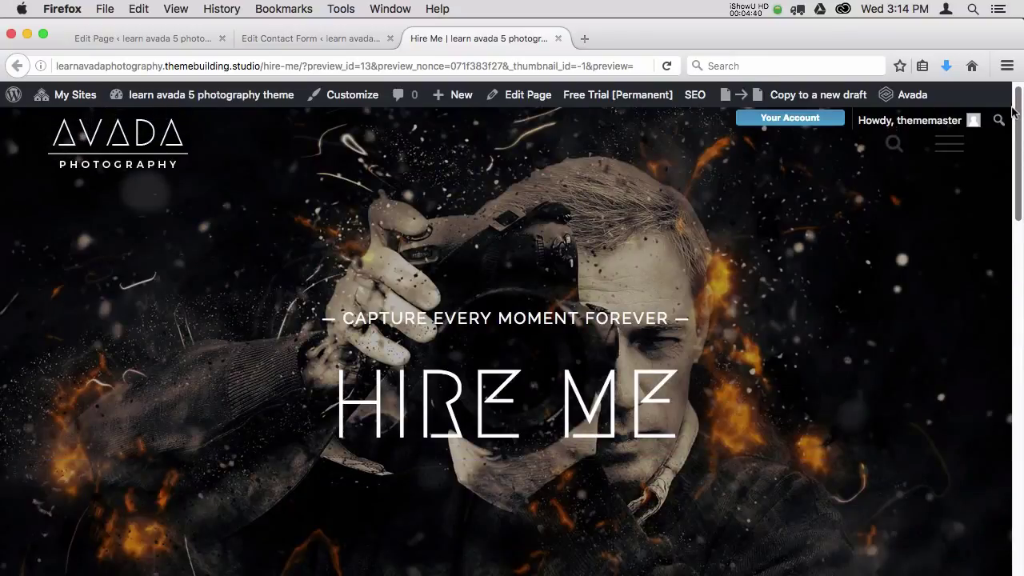